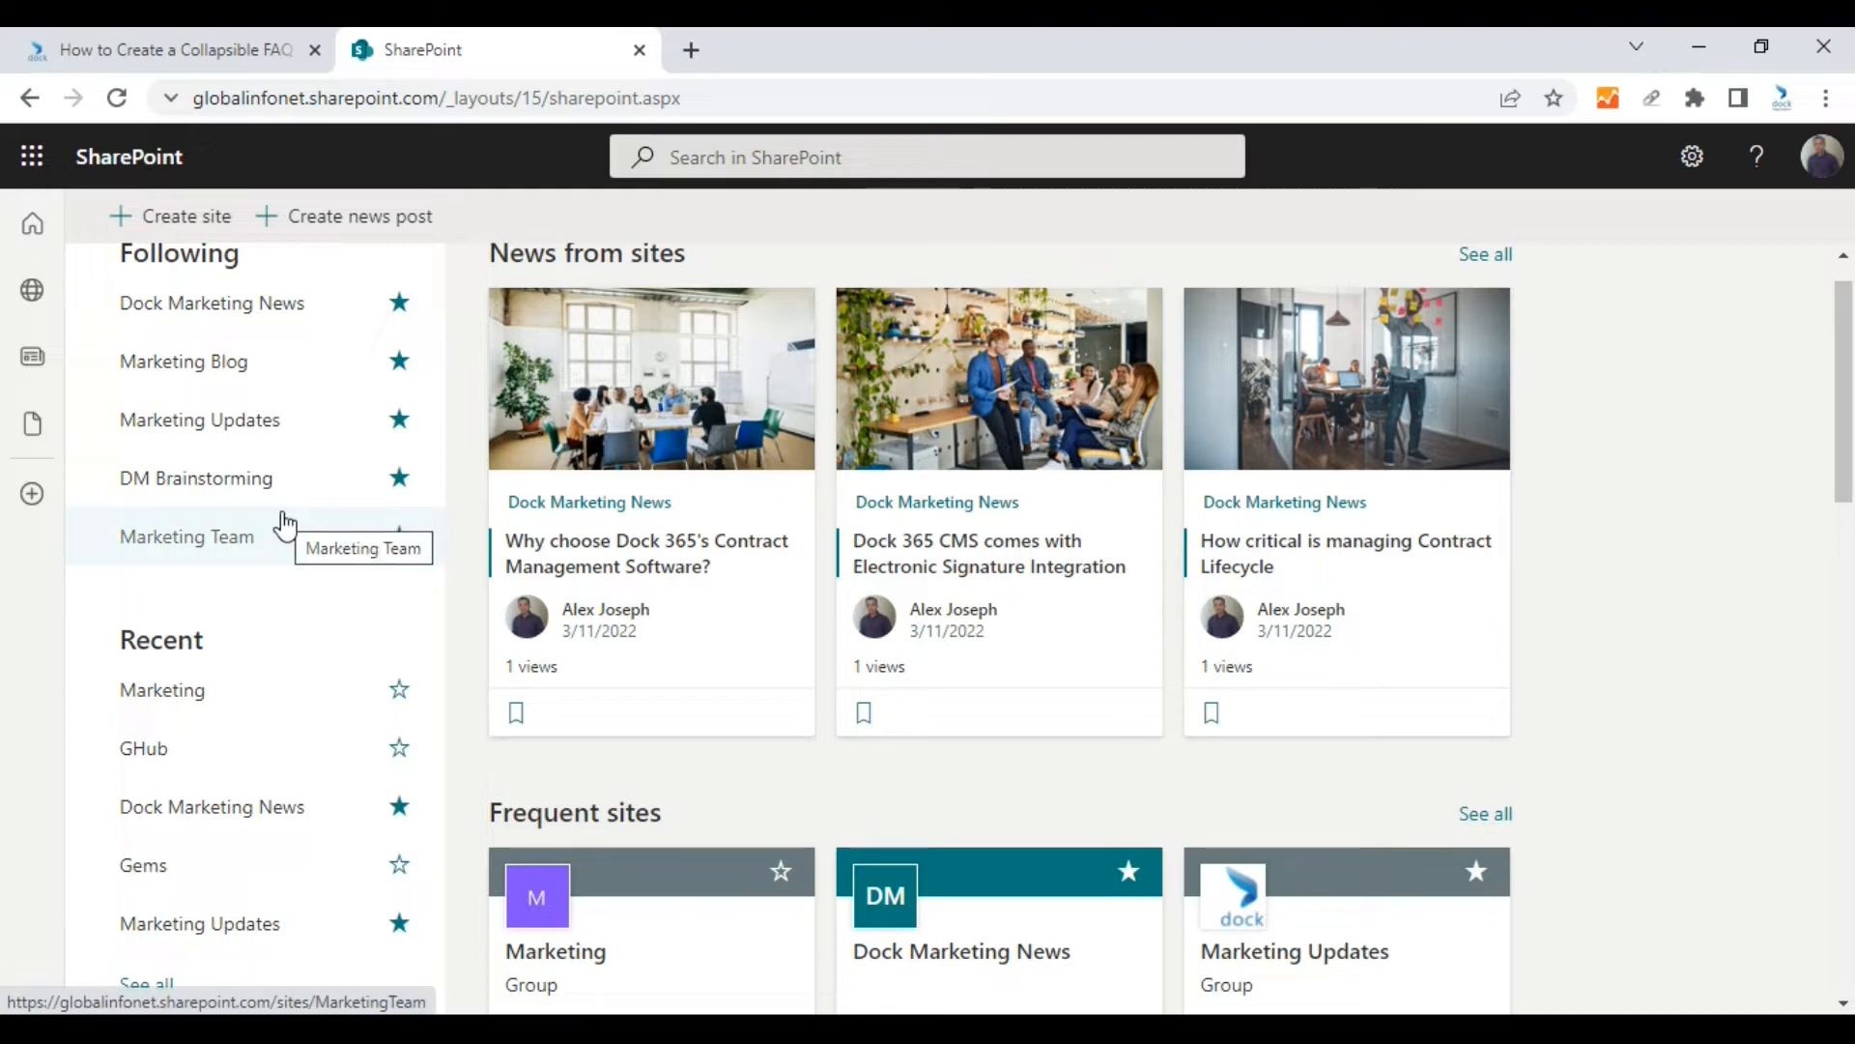
Step: Go to the Dock Marketing News site and open its existing FAQ page from the Resources links
scroll(283, 525, "up", 1)
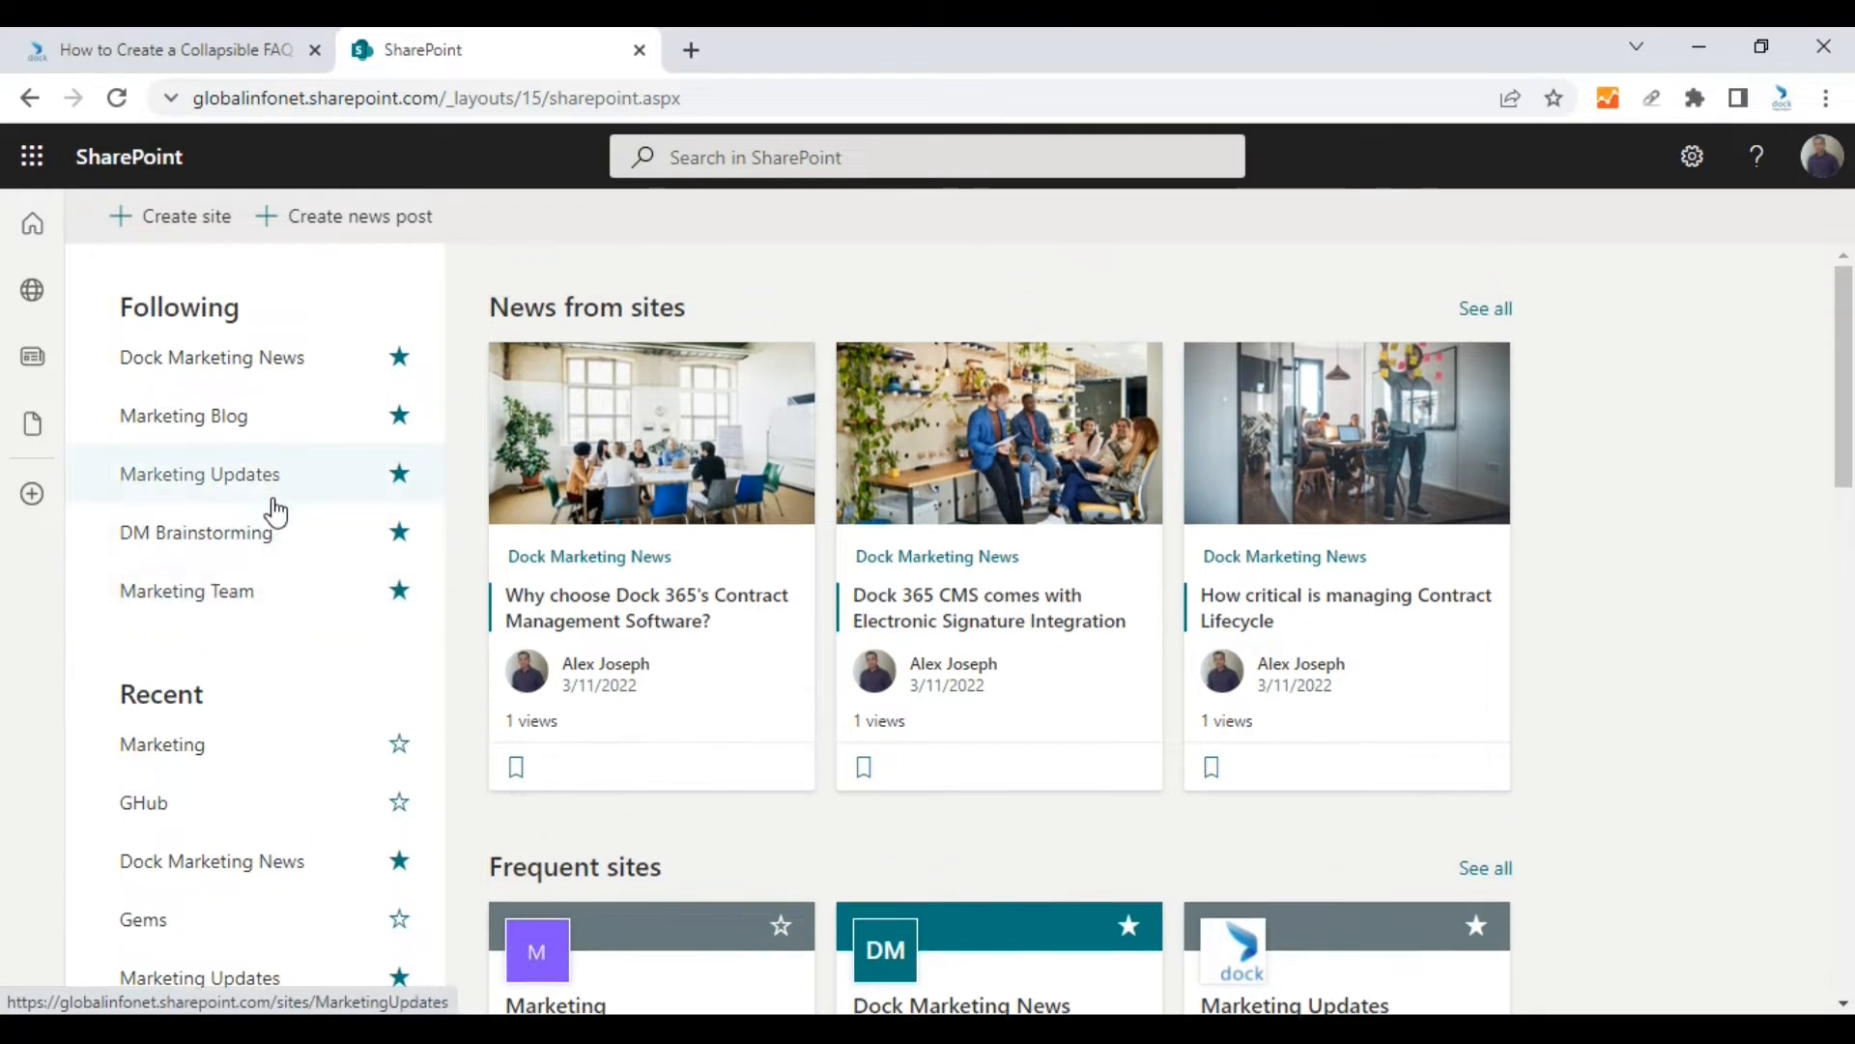
left_click(246, 362)
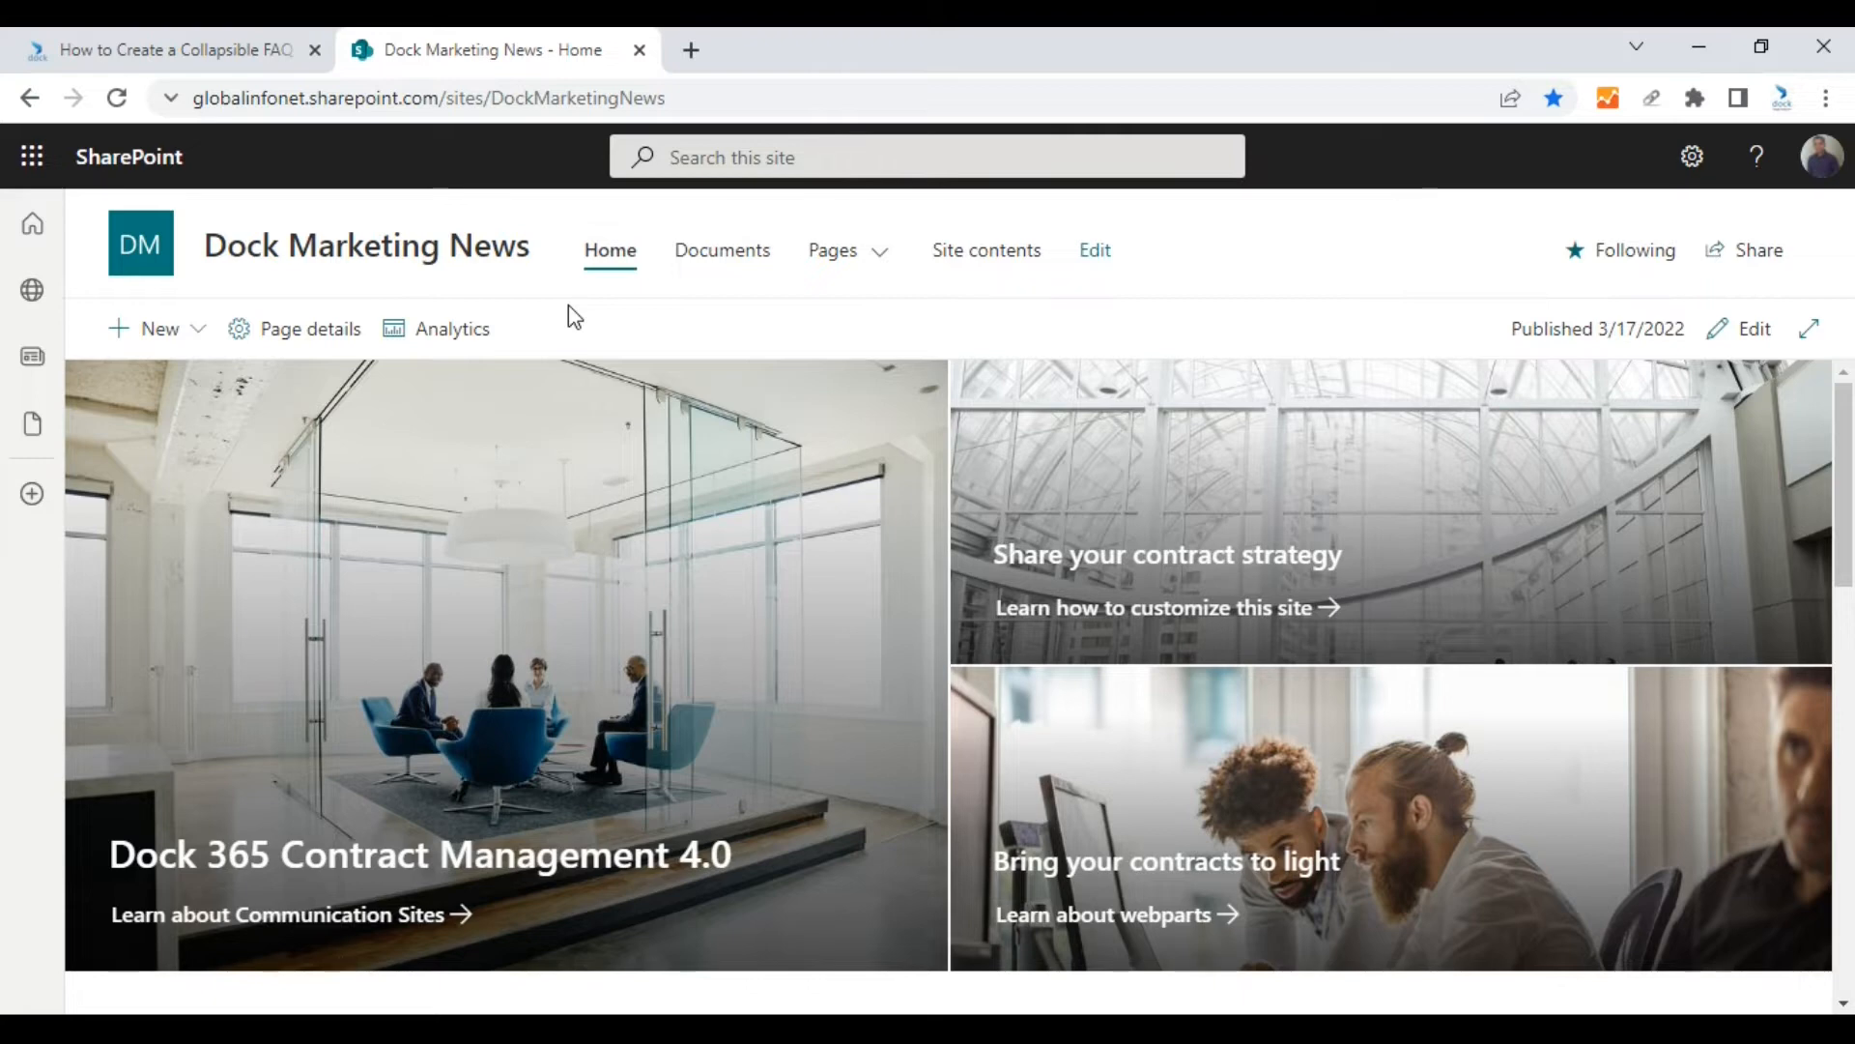
left_click(882, 254)
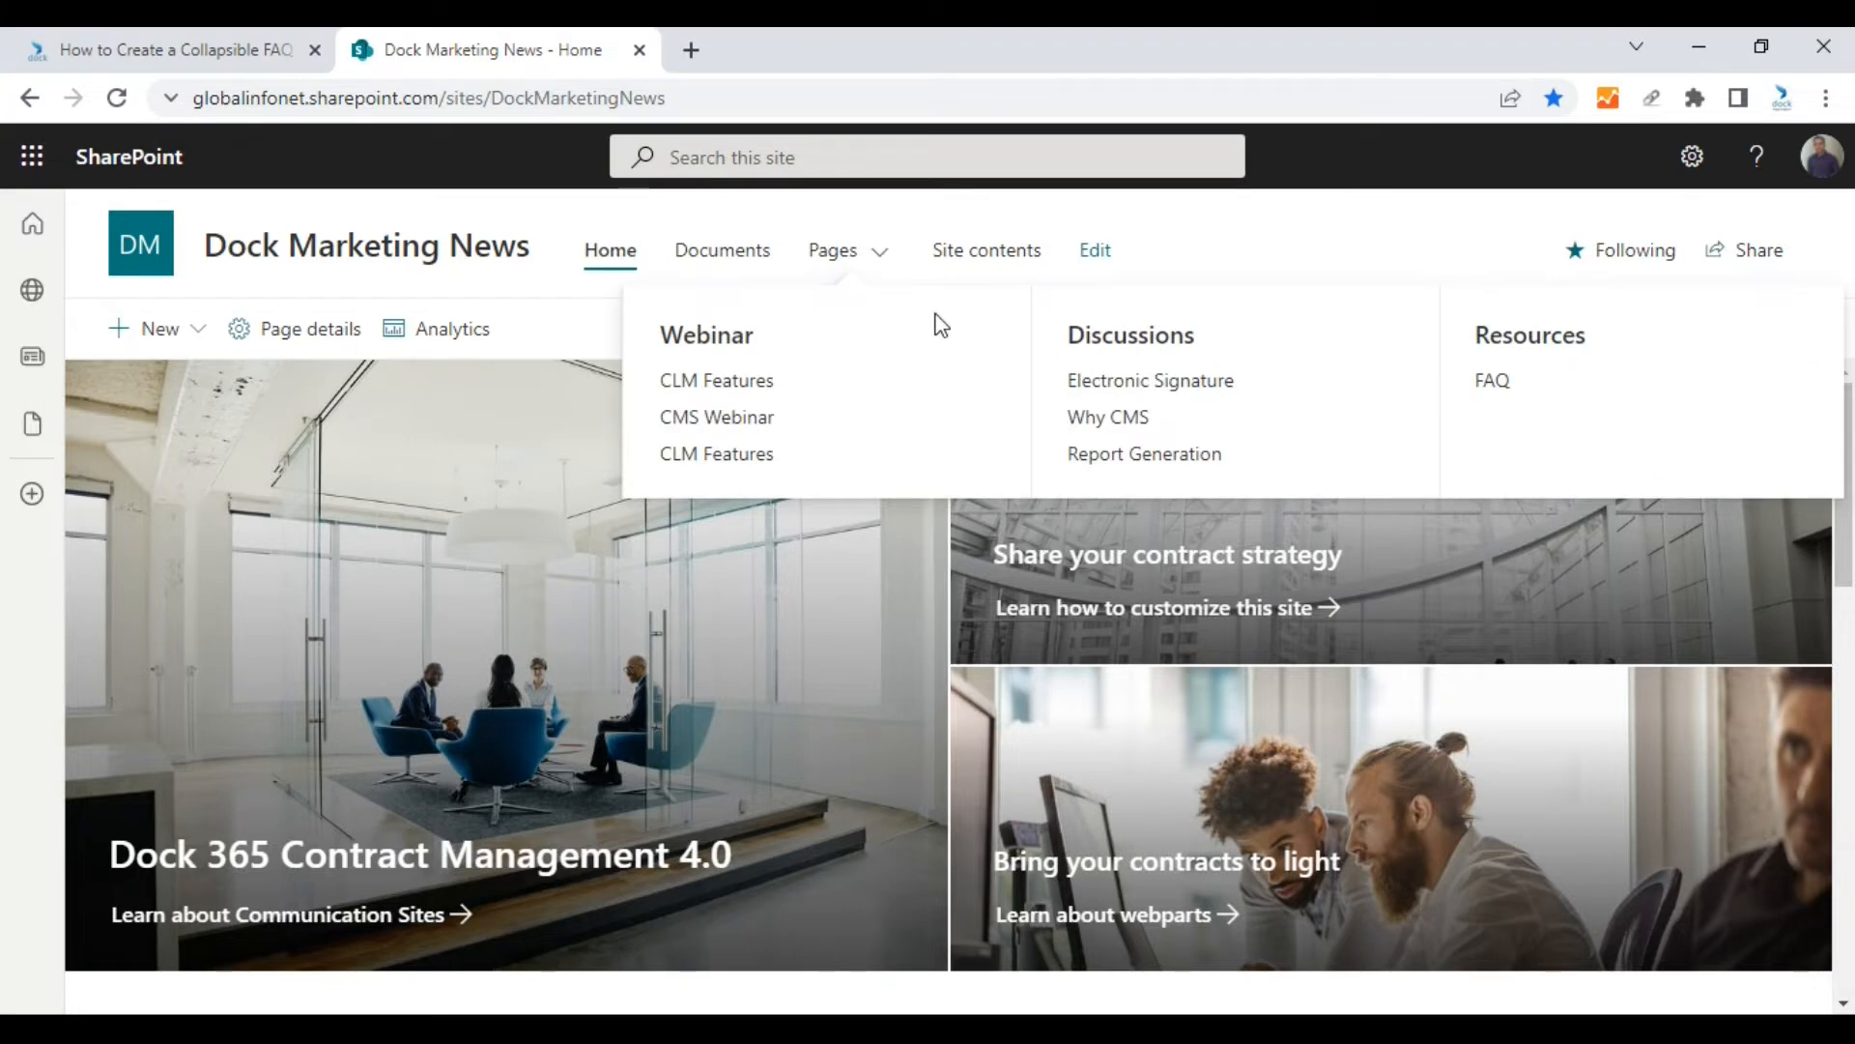
left_click(1493, 381)
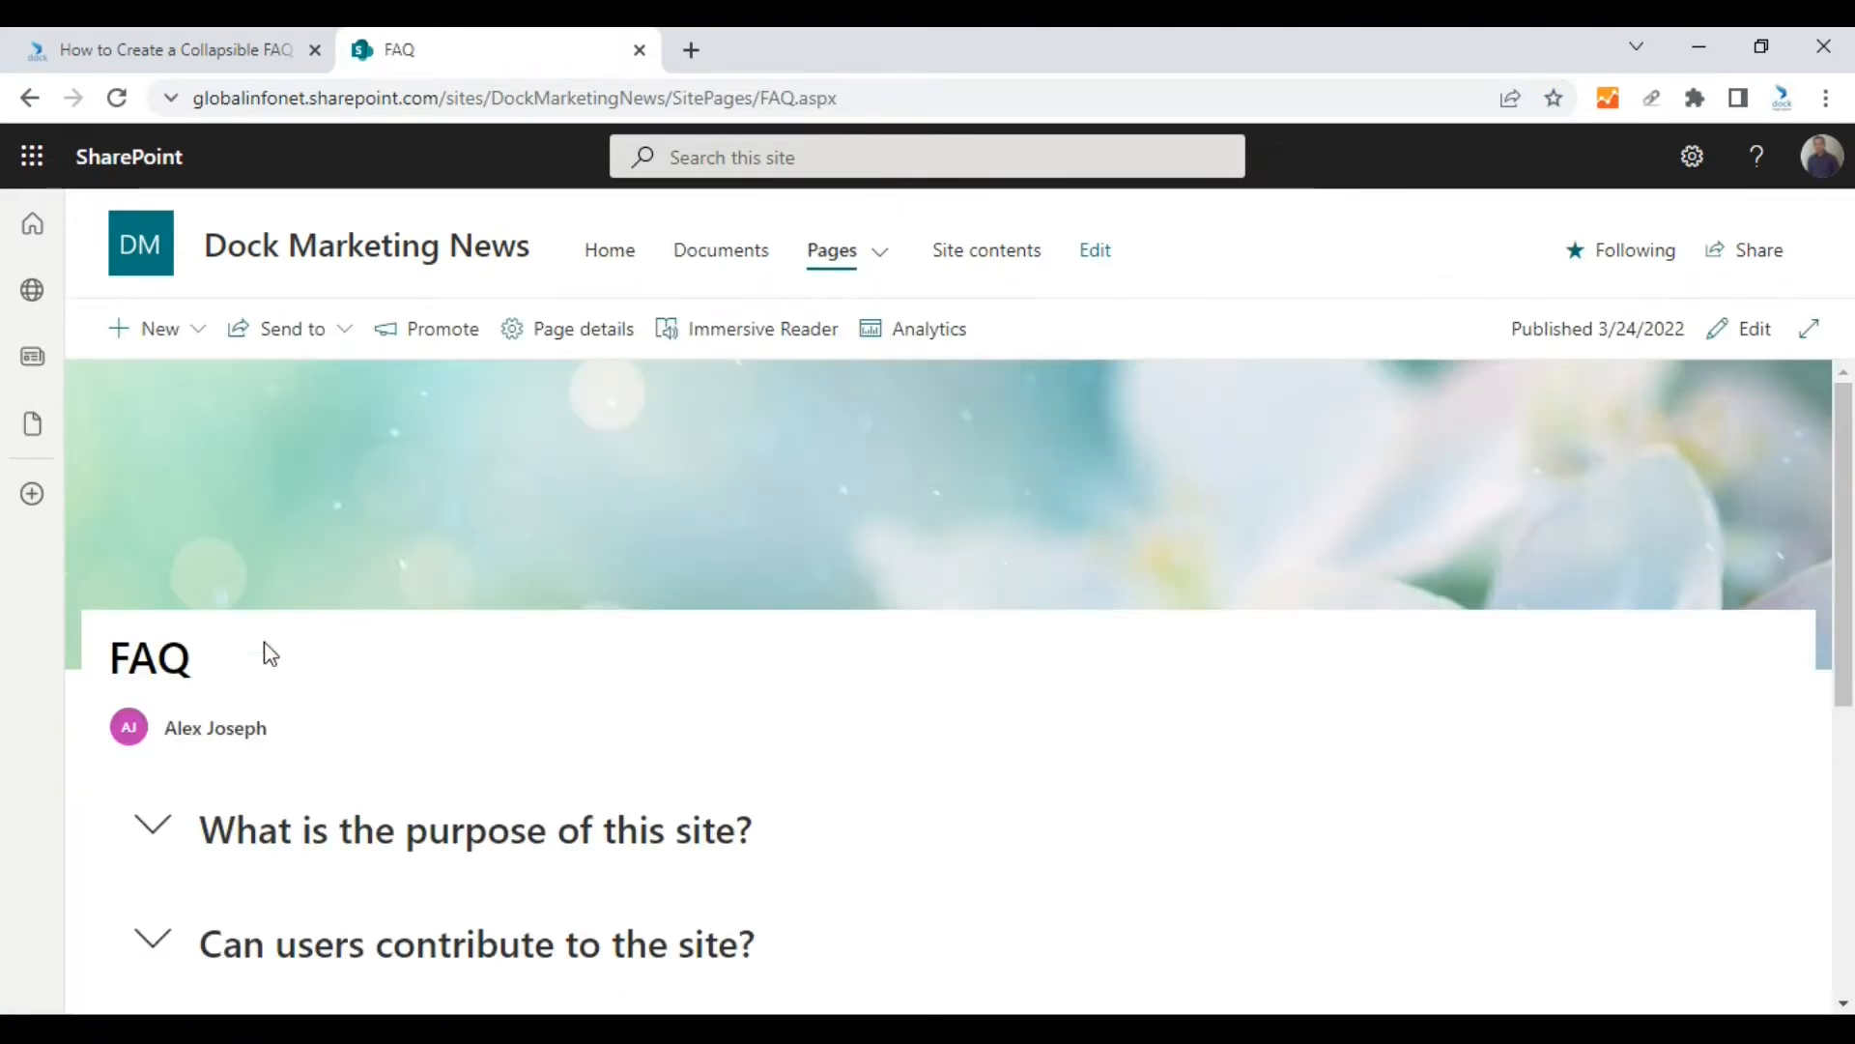
Step: Examine the FAQ page's collapsible sections, expanding and collapsing the questions on the site's purpose and the main news topics
scroll(663, 770, "down", 4)
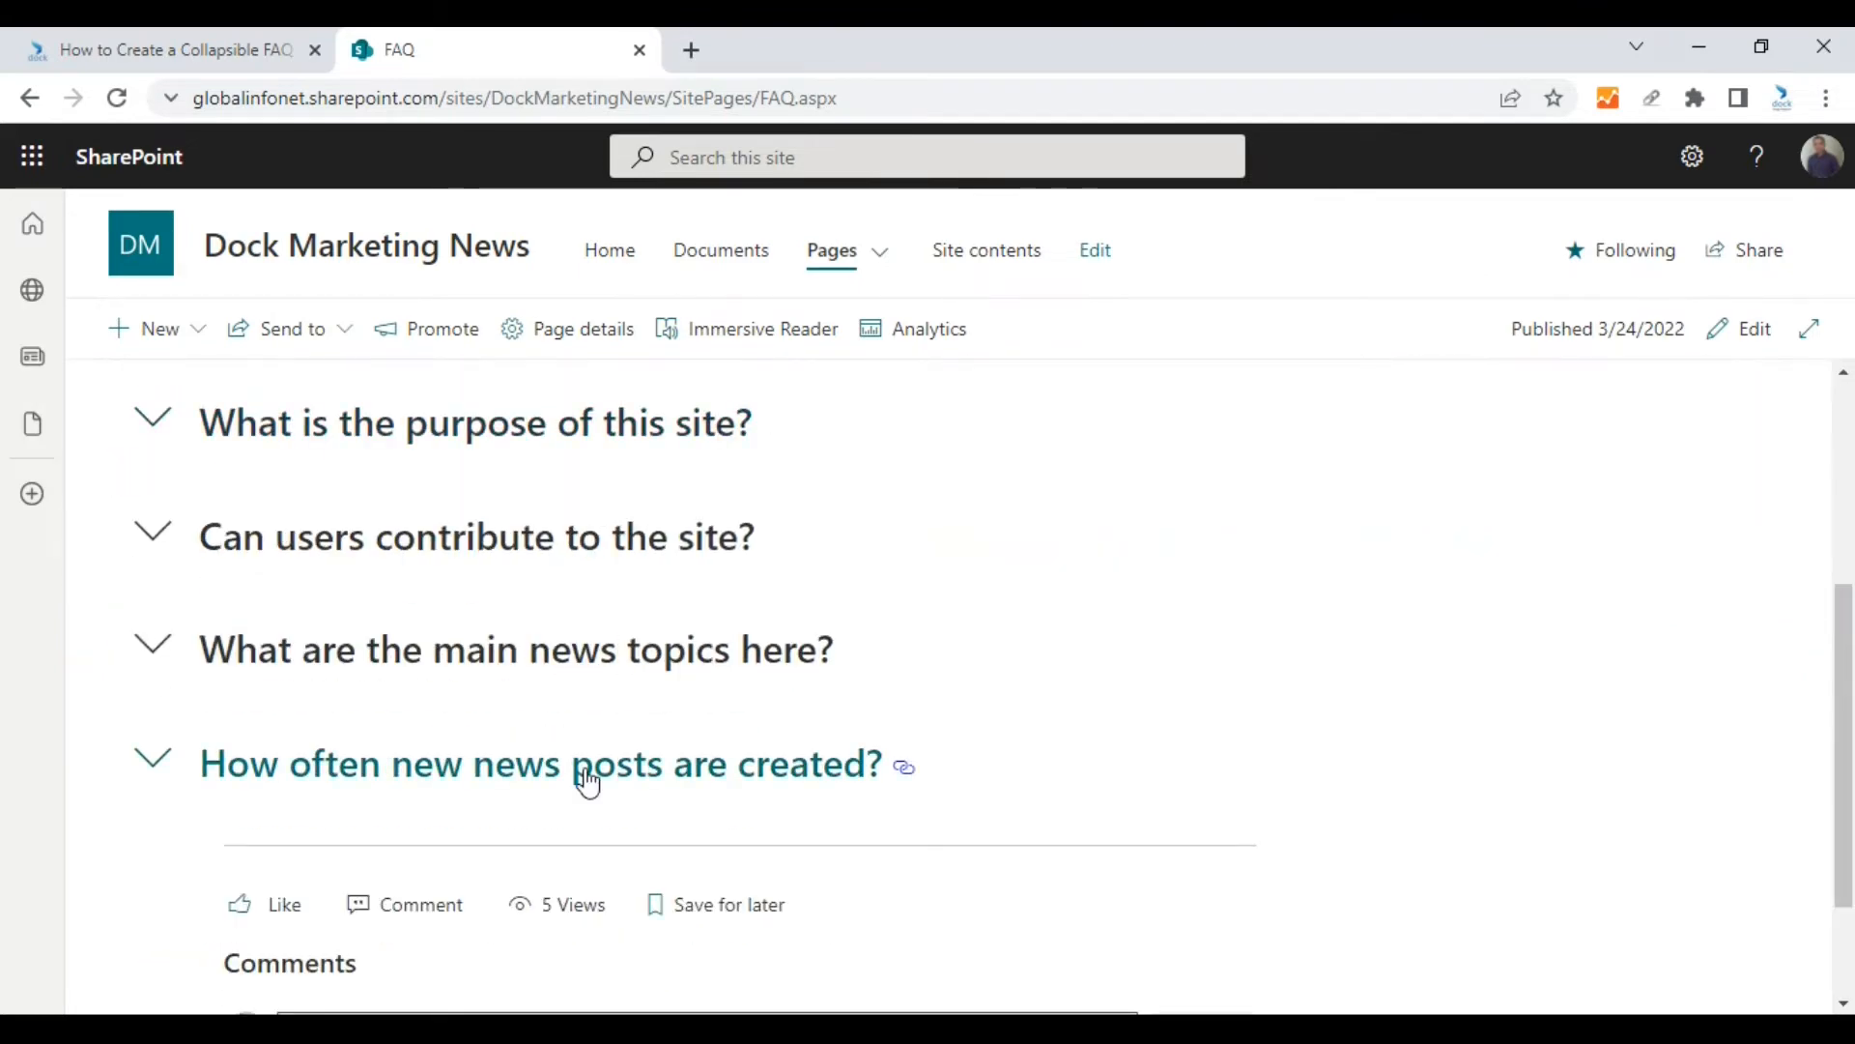
scroll(154, 589, "up", 2)
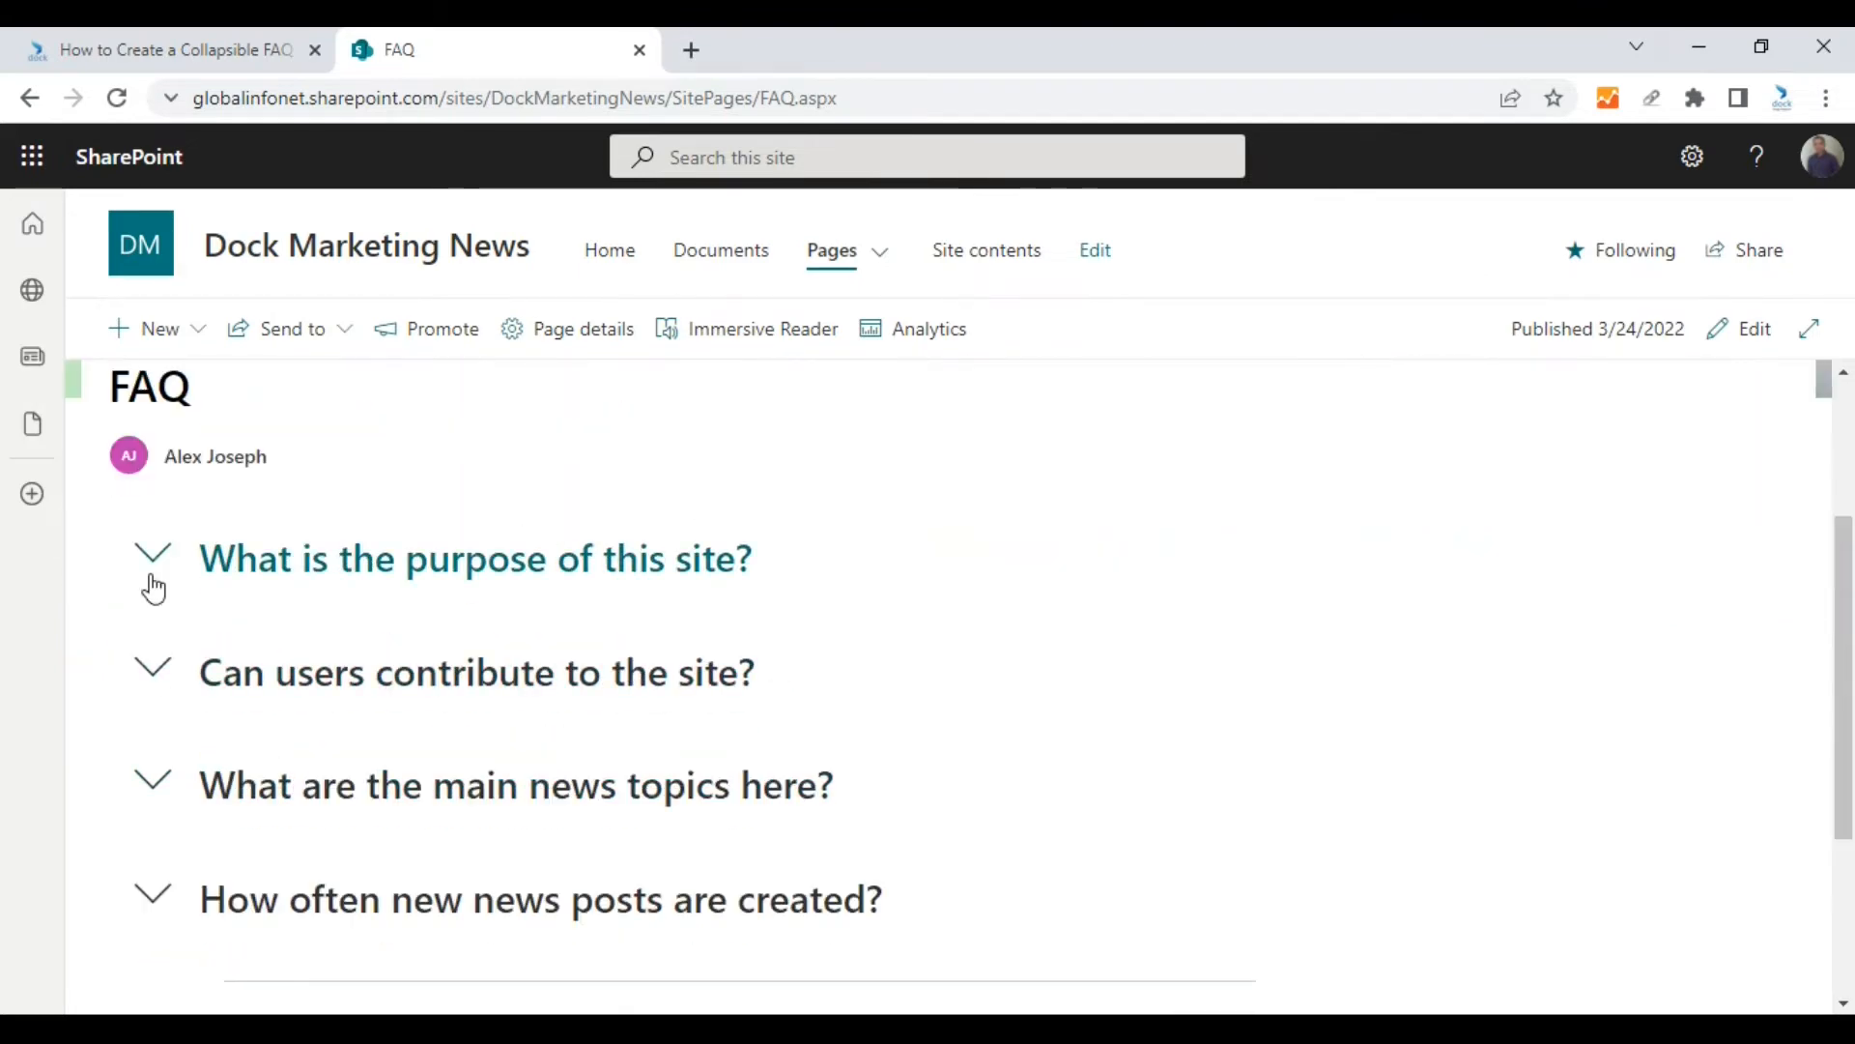
left_click(549, 565)
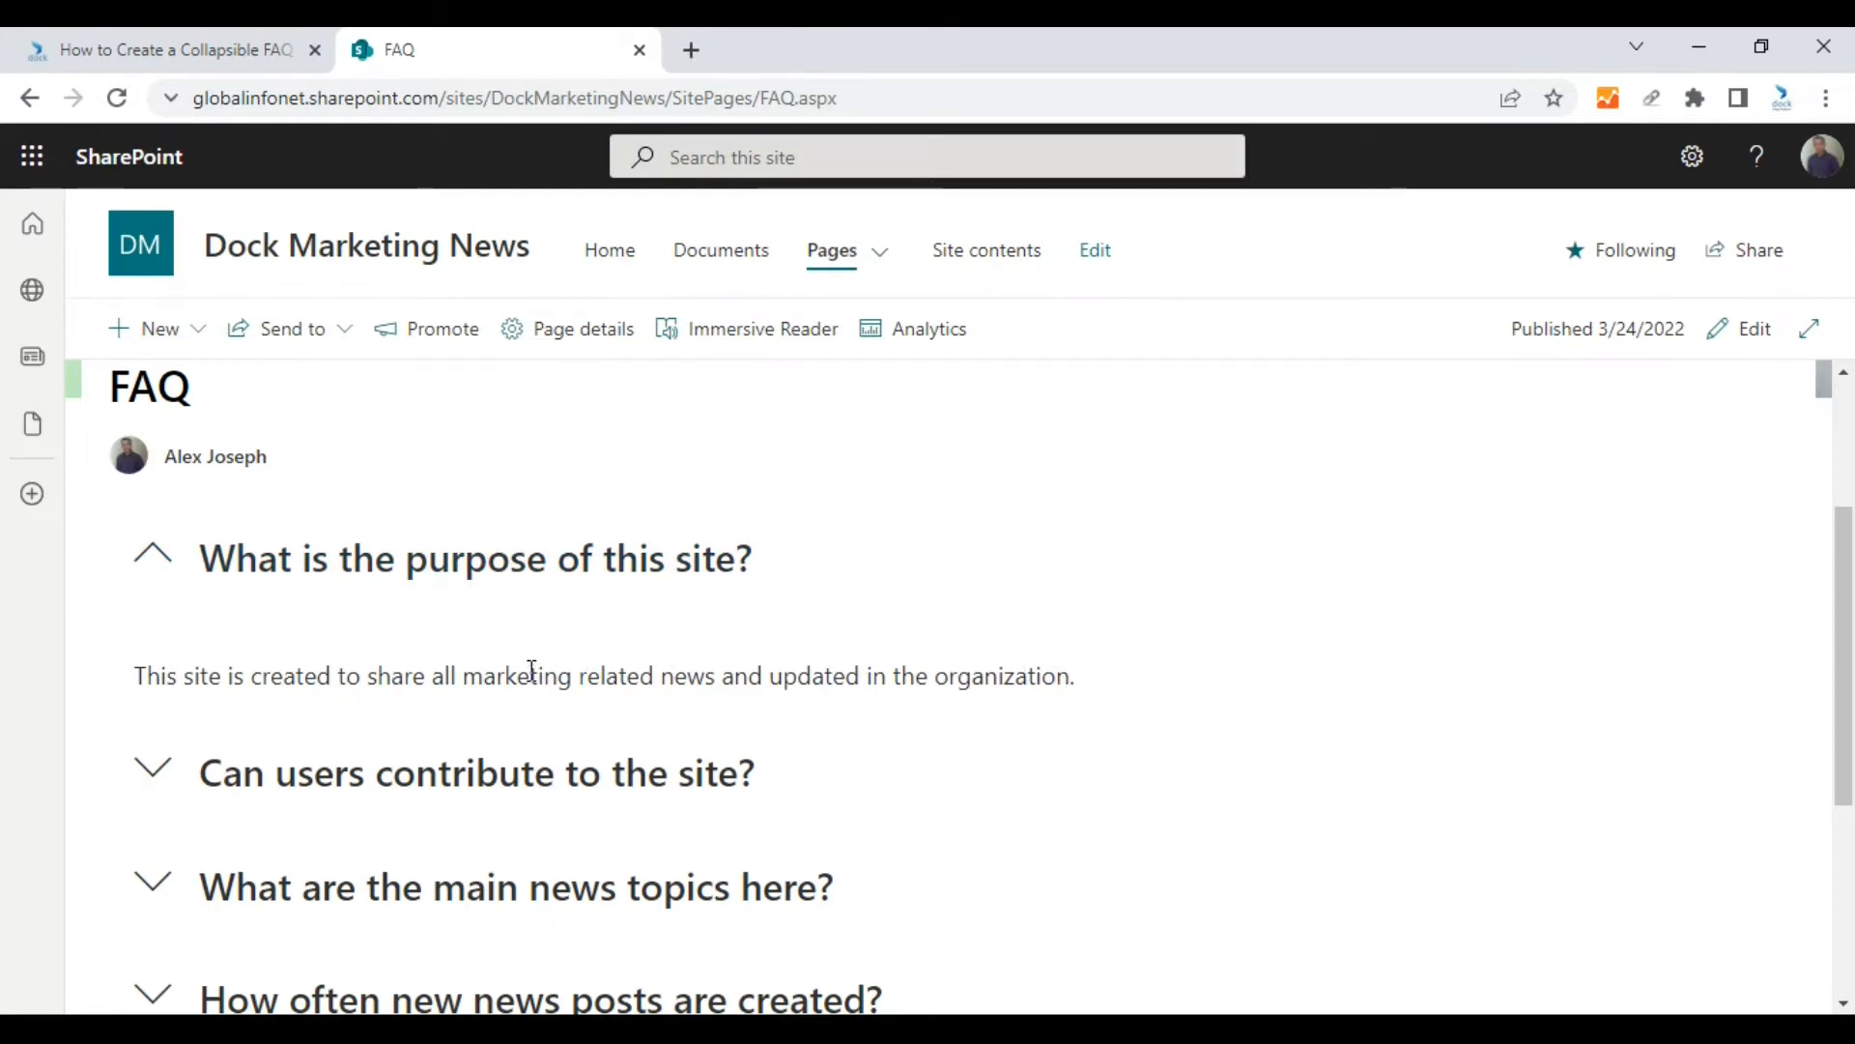
left_click(489, 571)
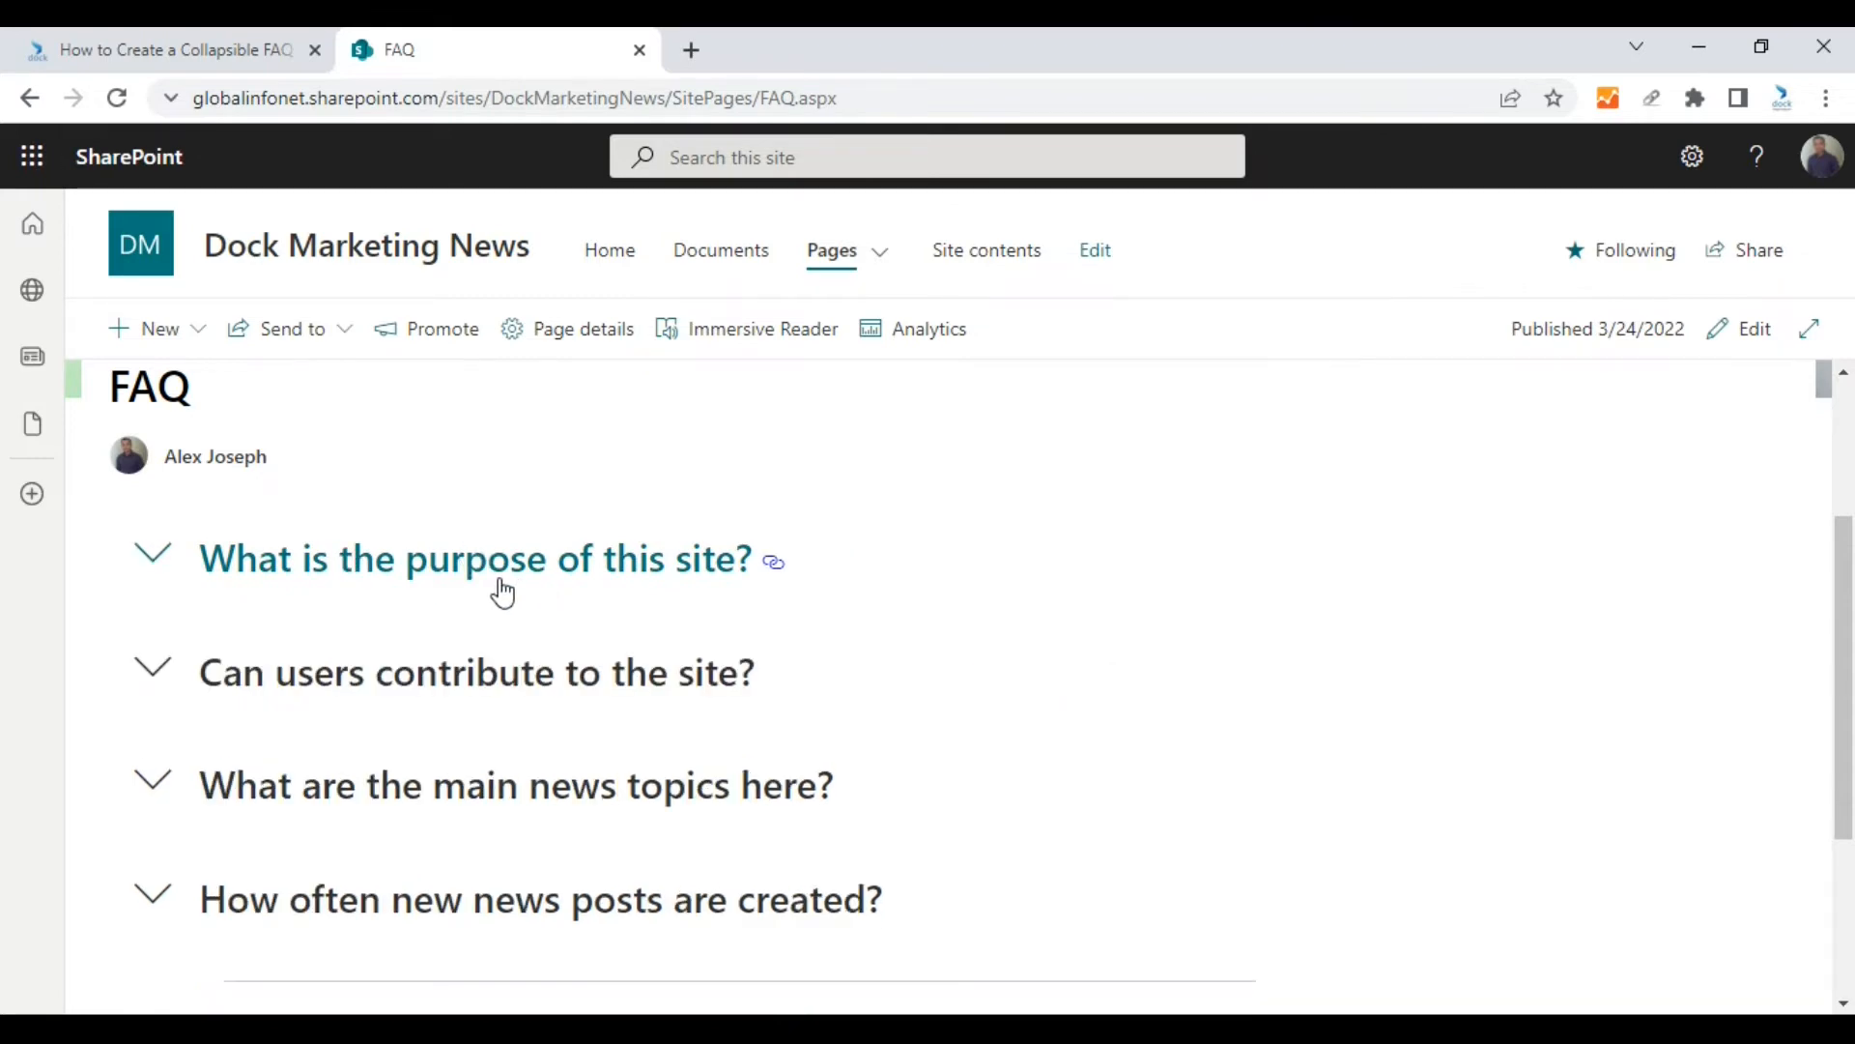
scroll(634, 580, "down", 3)
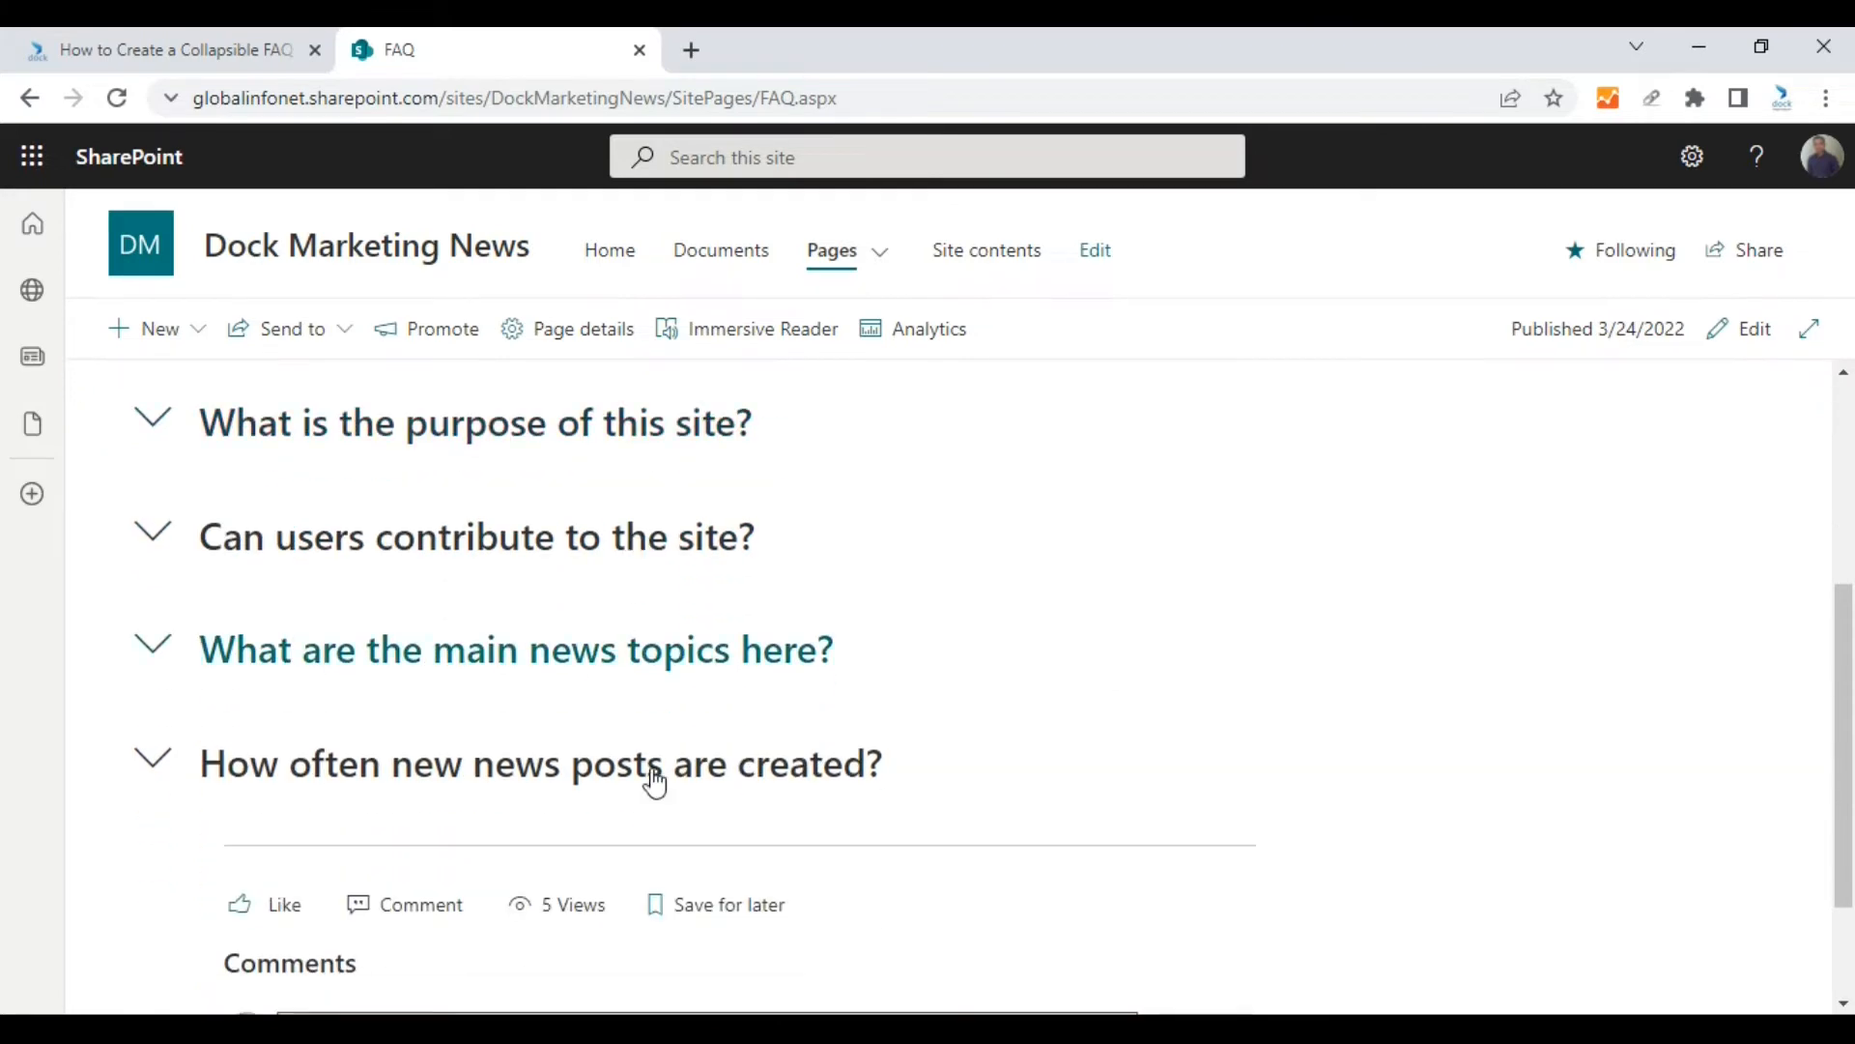
scroll(687, 779, "up", 3)
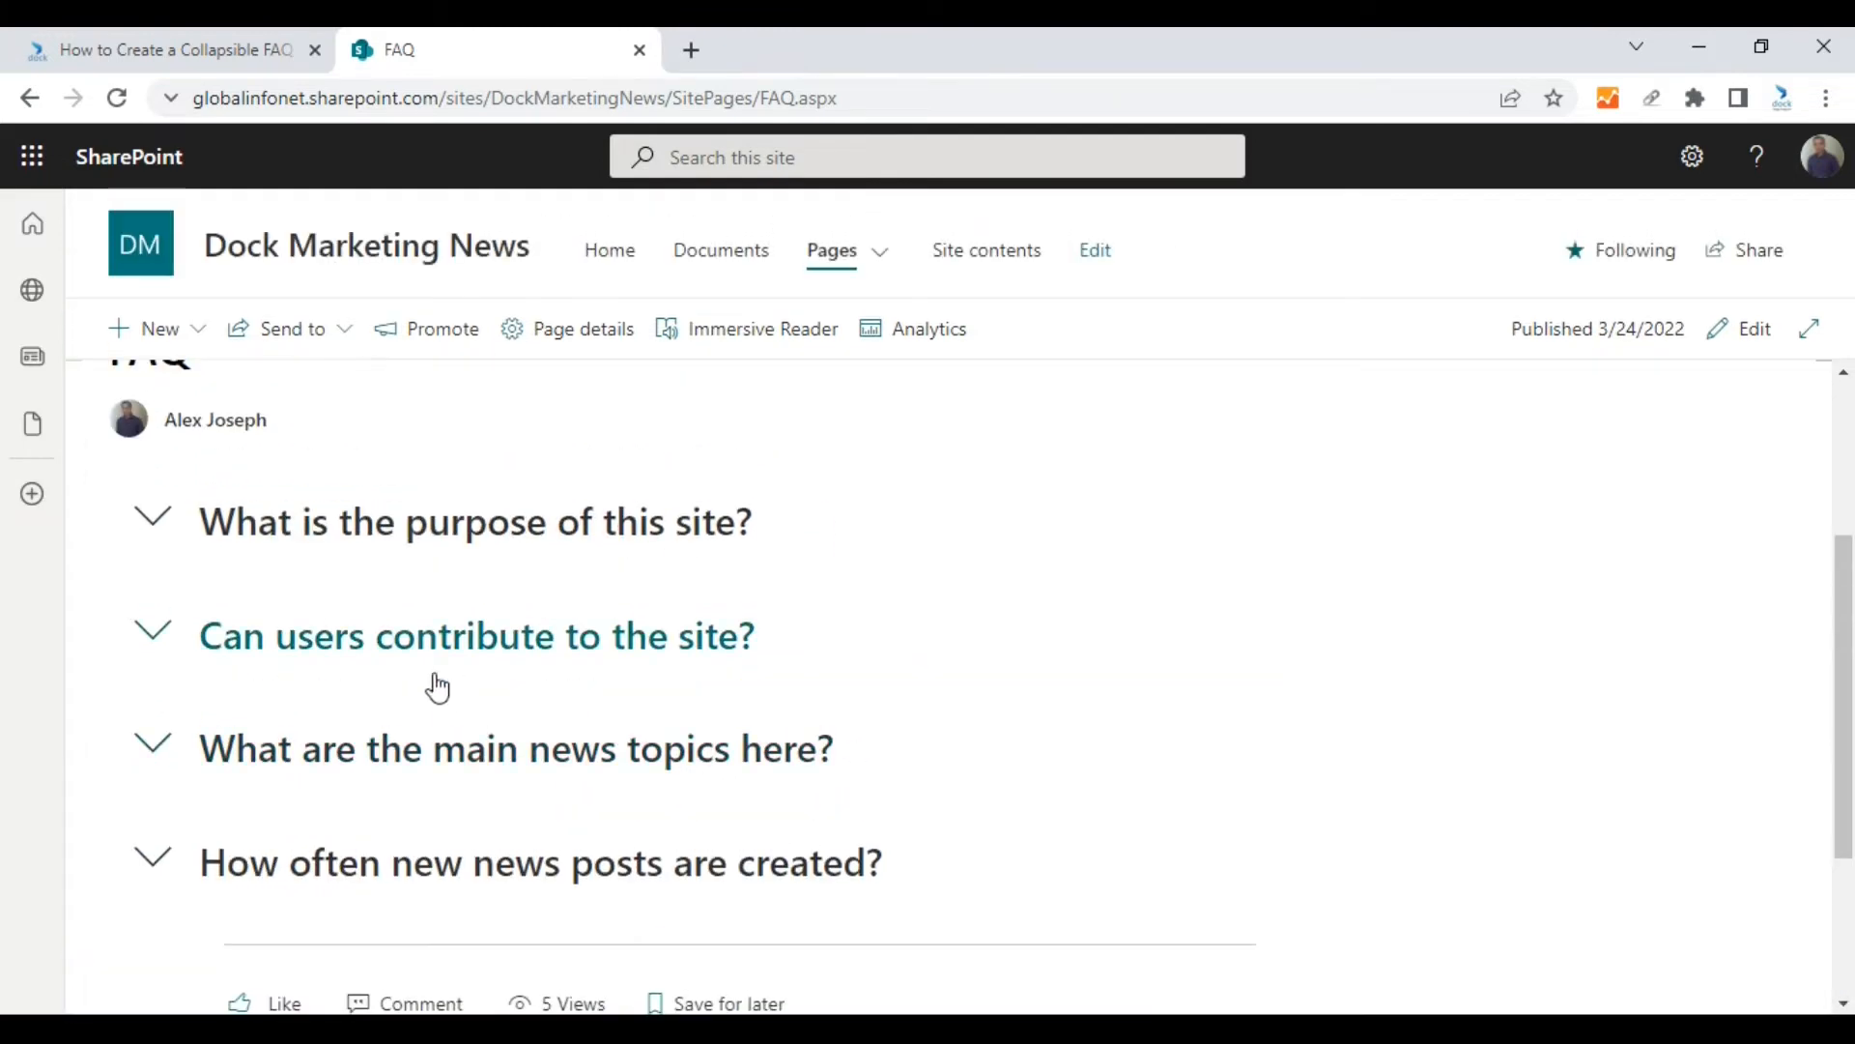
left_click(364, 773)
scroll(397, 749, "down", 3)
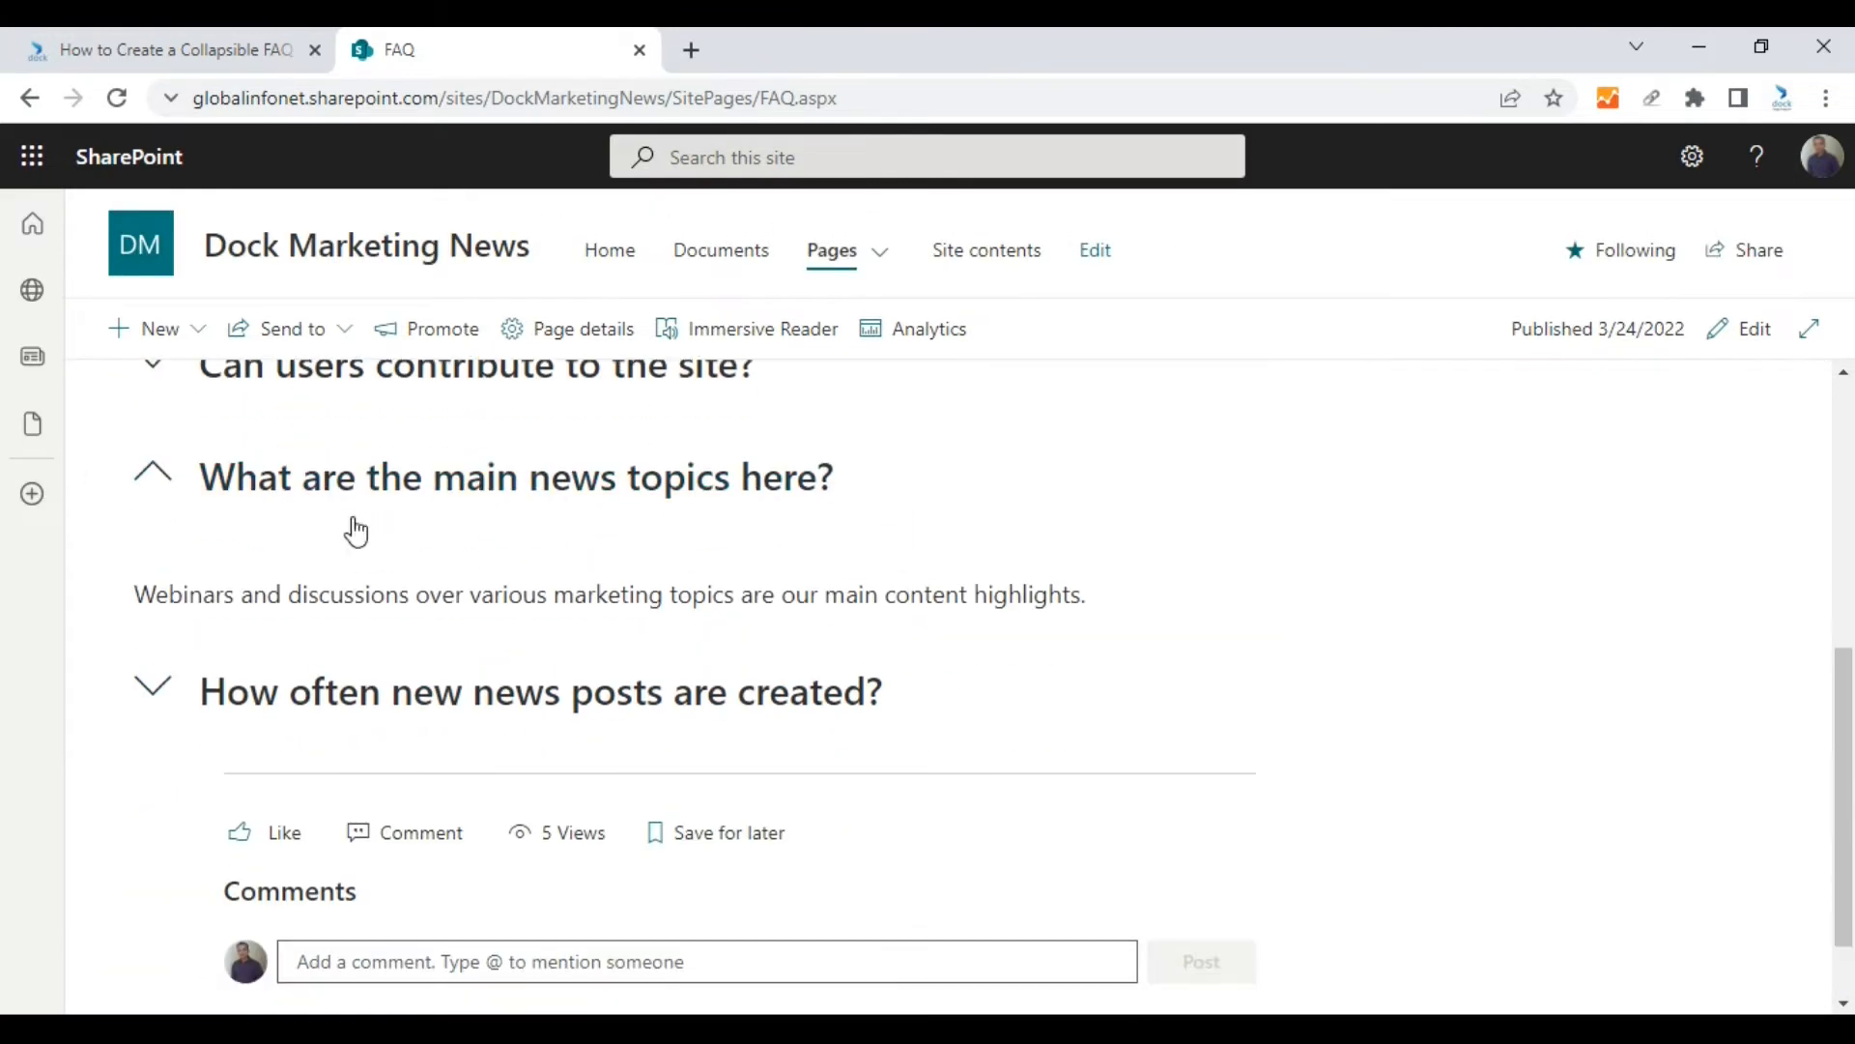
left_click(367, 492)
scroll(501, 560, "up", 2)
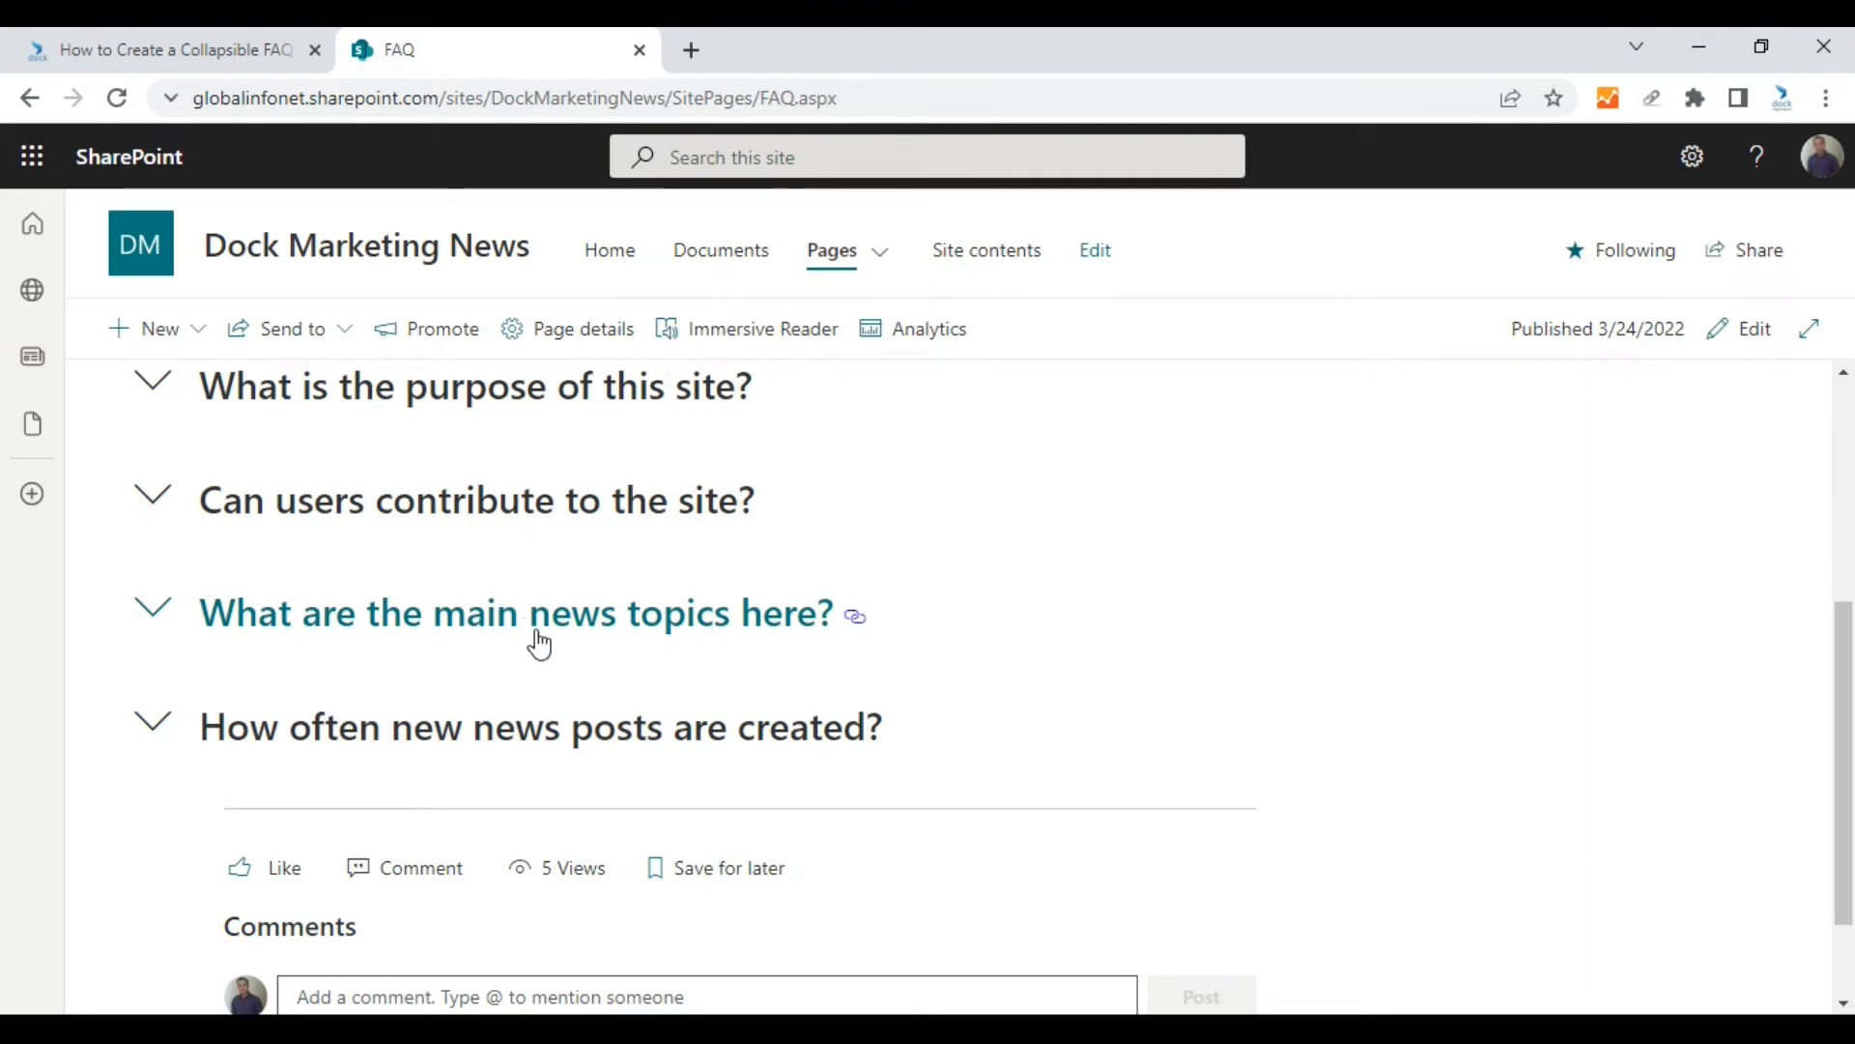
scroll(803, 729, "up", 4)
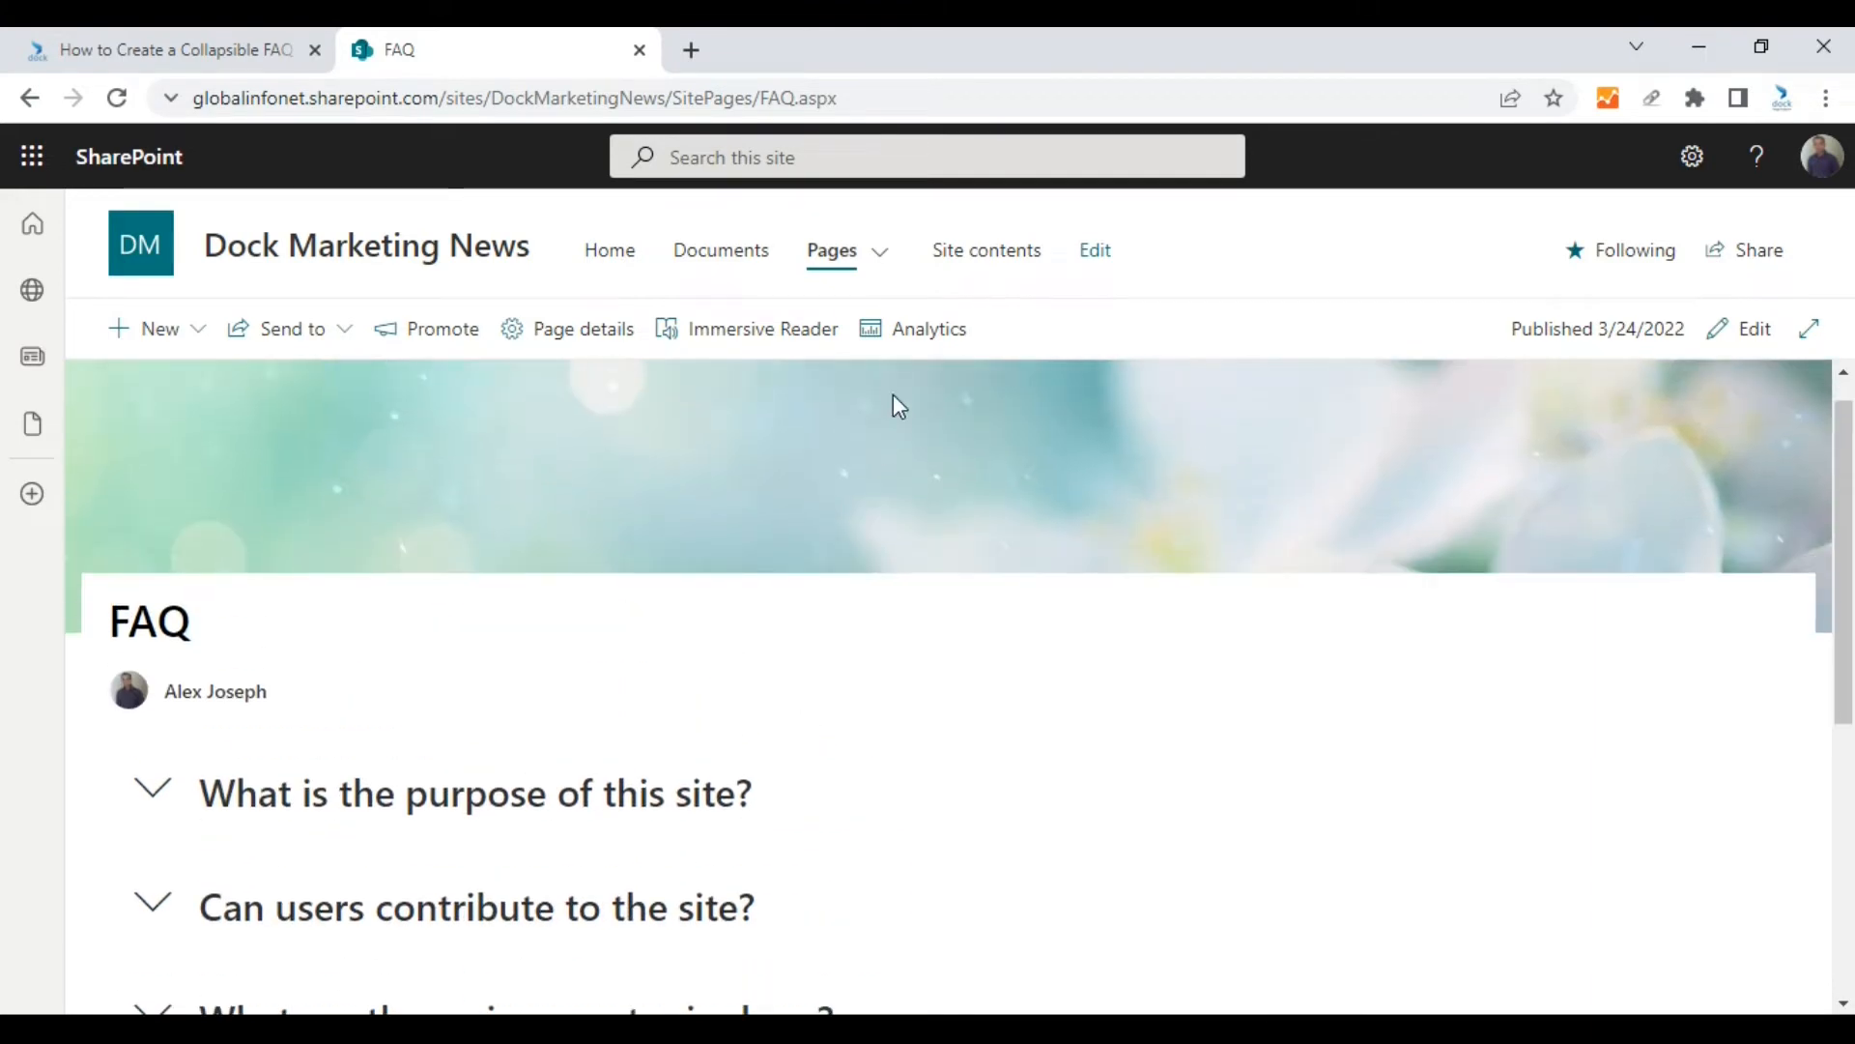
Step: Return to the site's home page and create a new page from the Blank template, closing the leftover settings pane
left_click(615, 259)
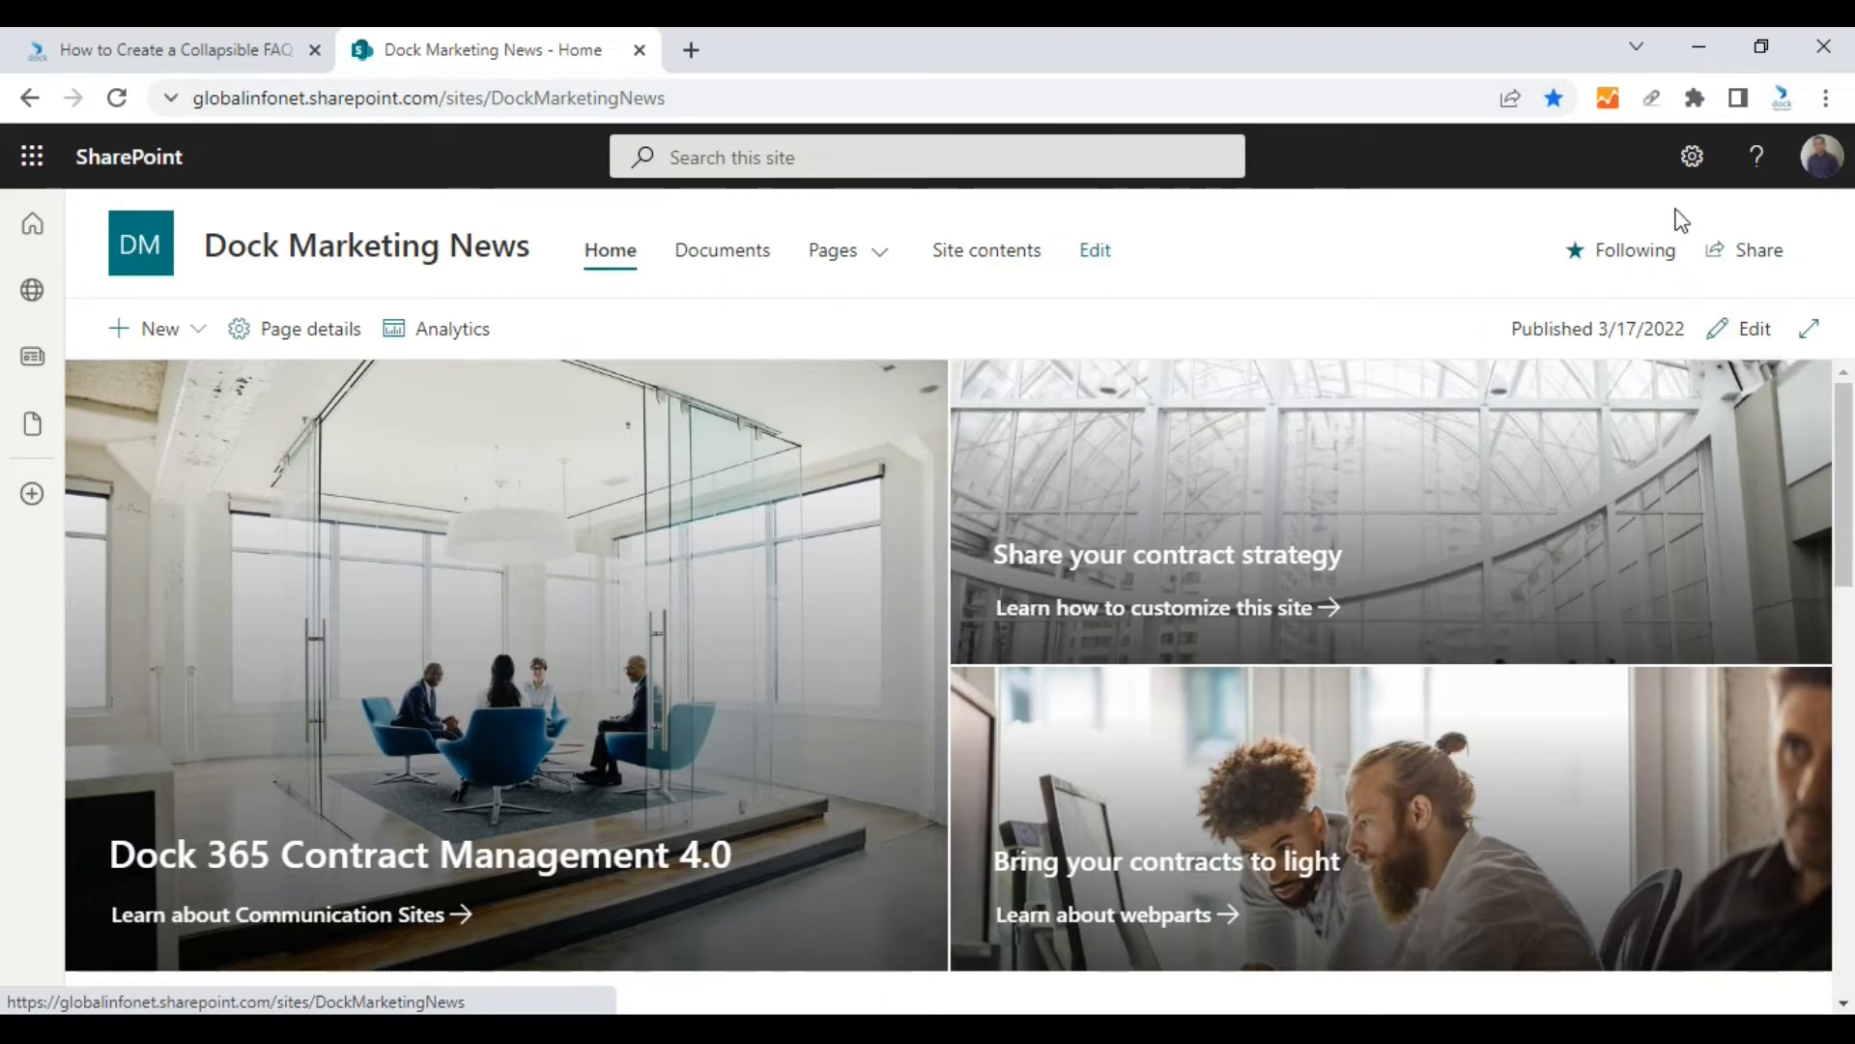
left_click(1692, 159)
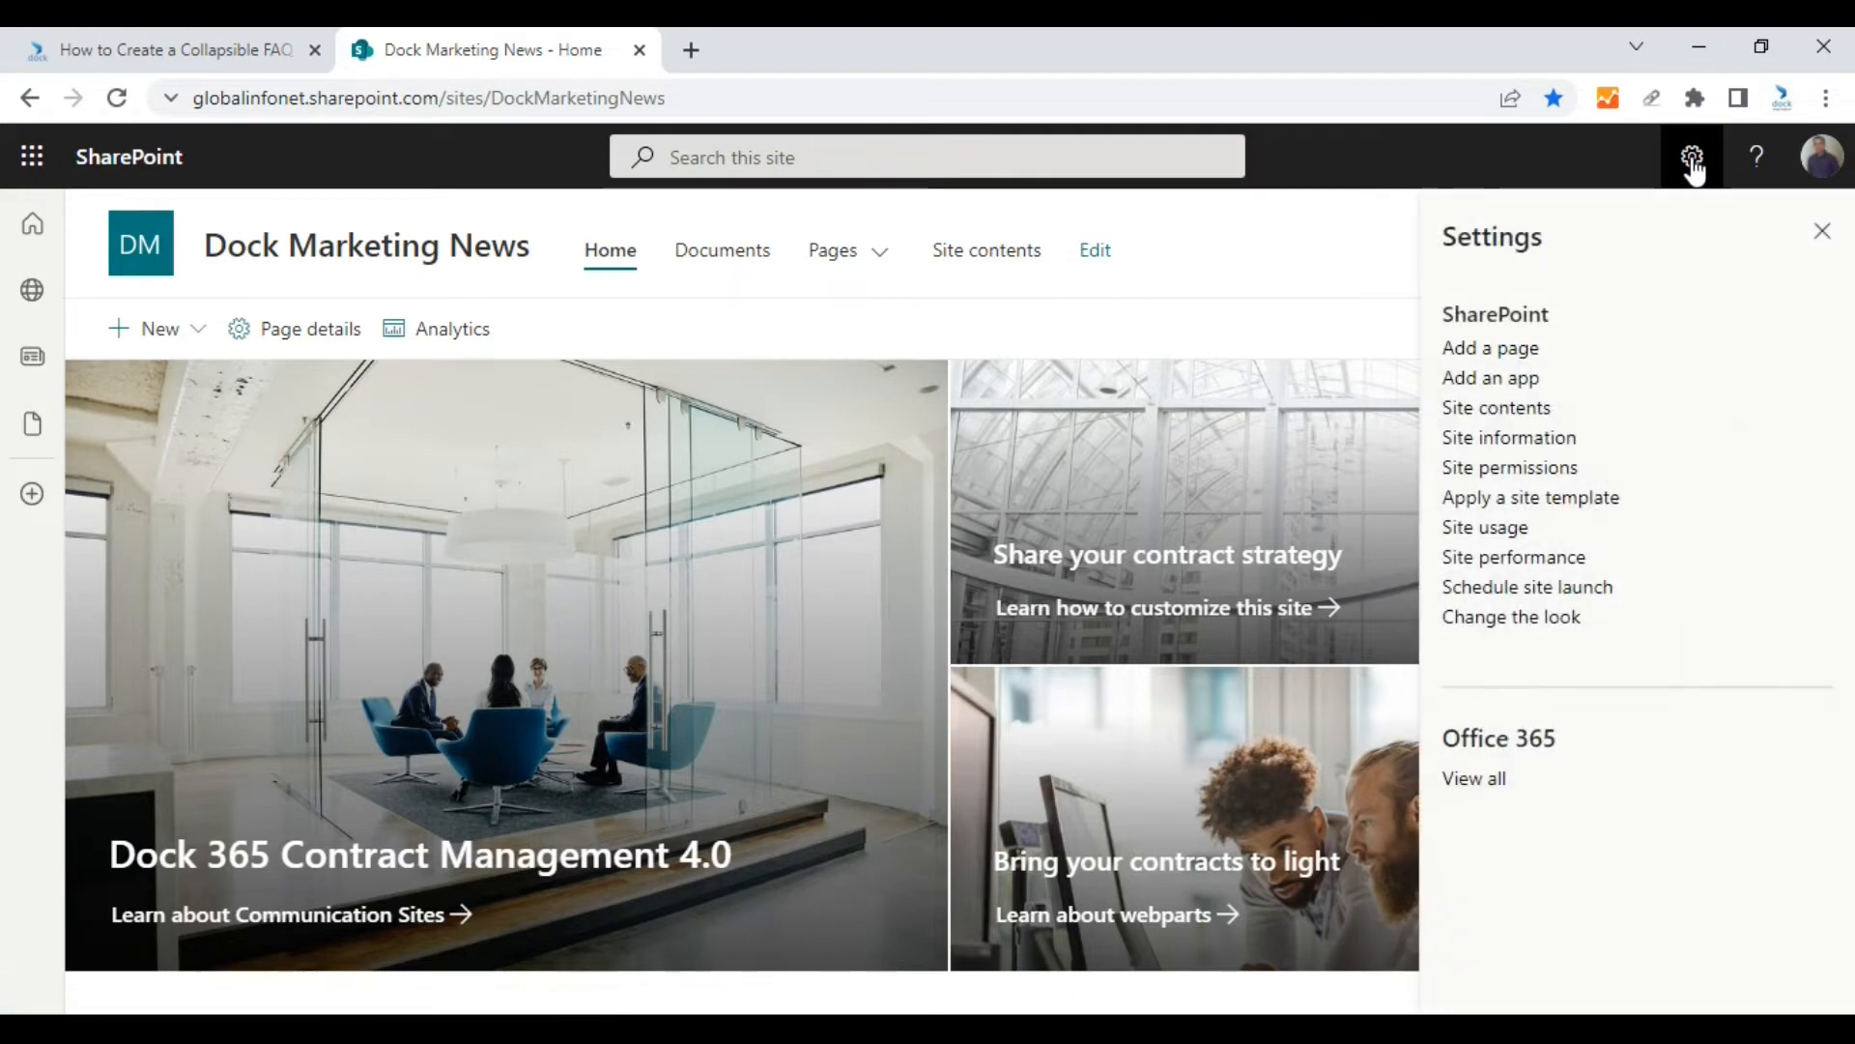
left_click(1515, 354)
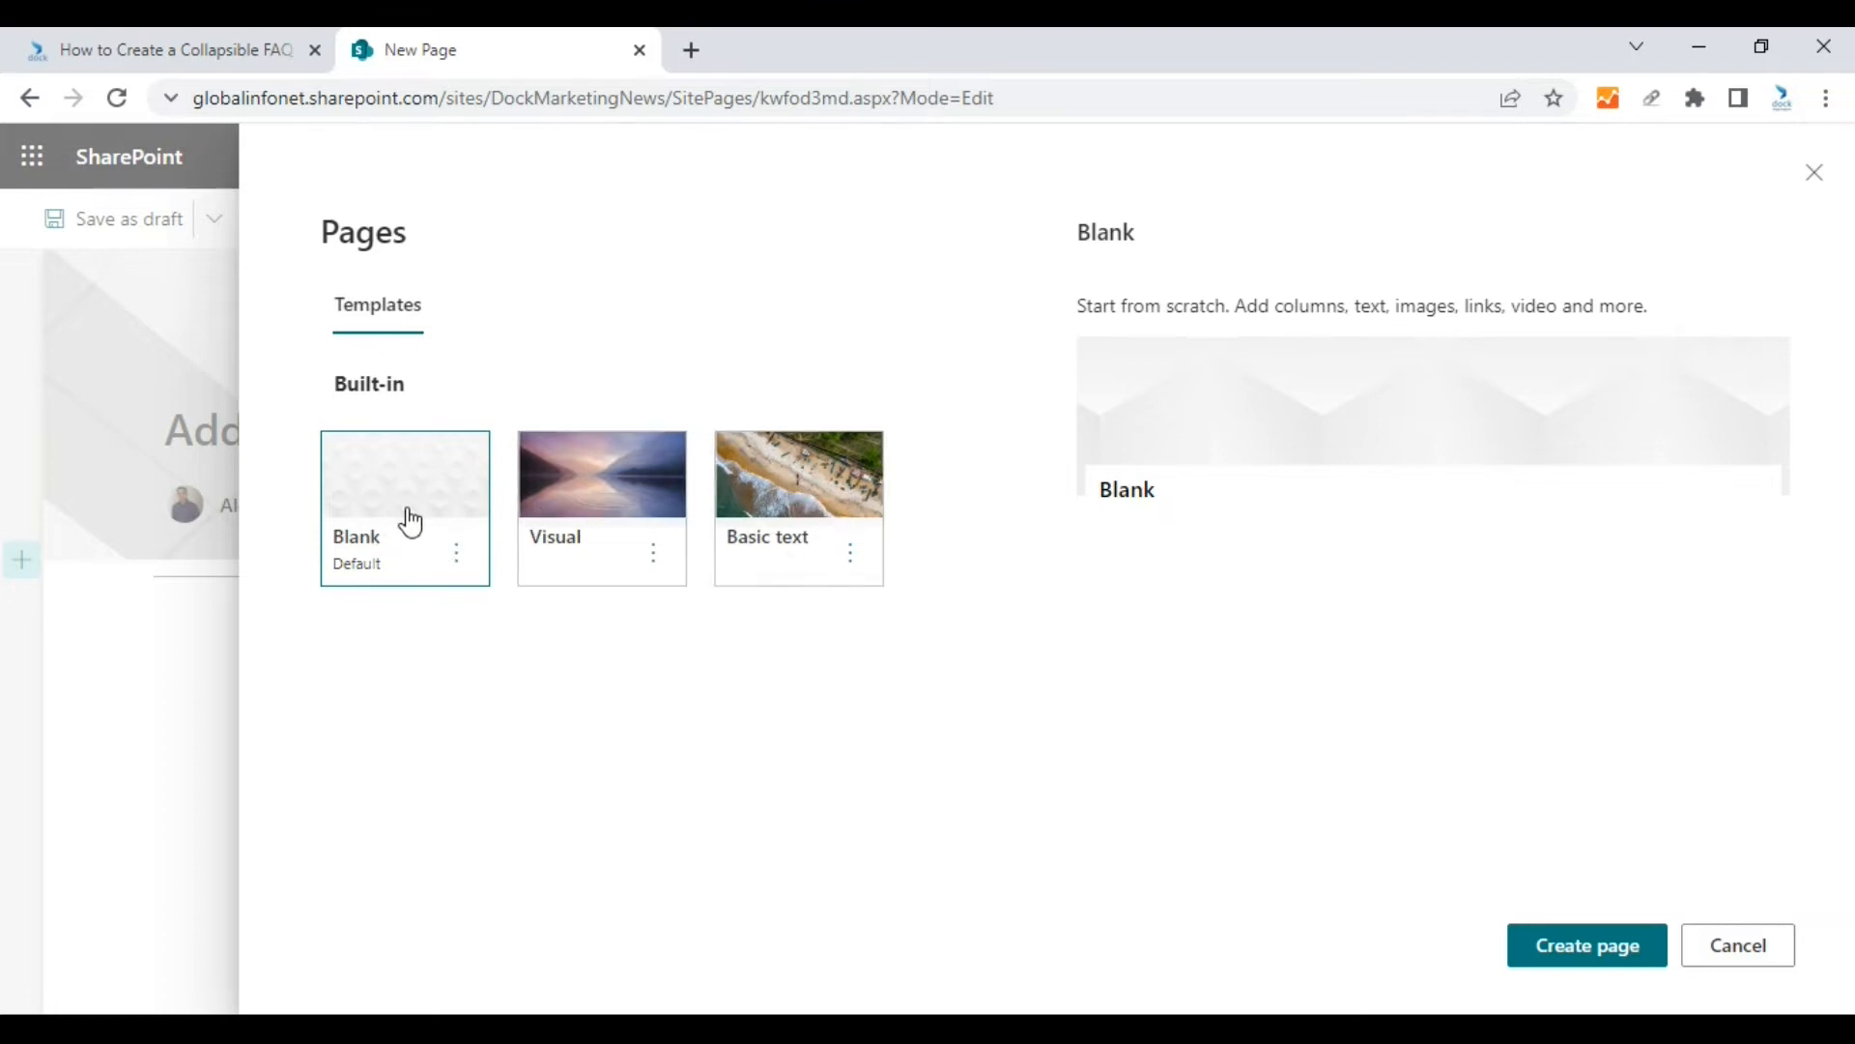
left_click(1557, 957)
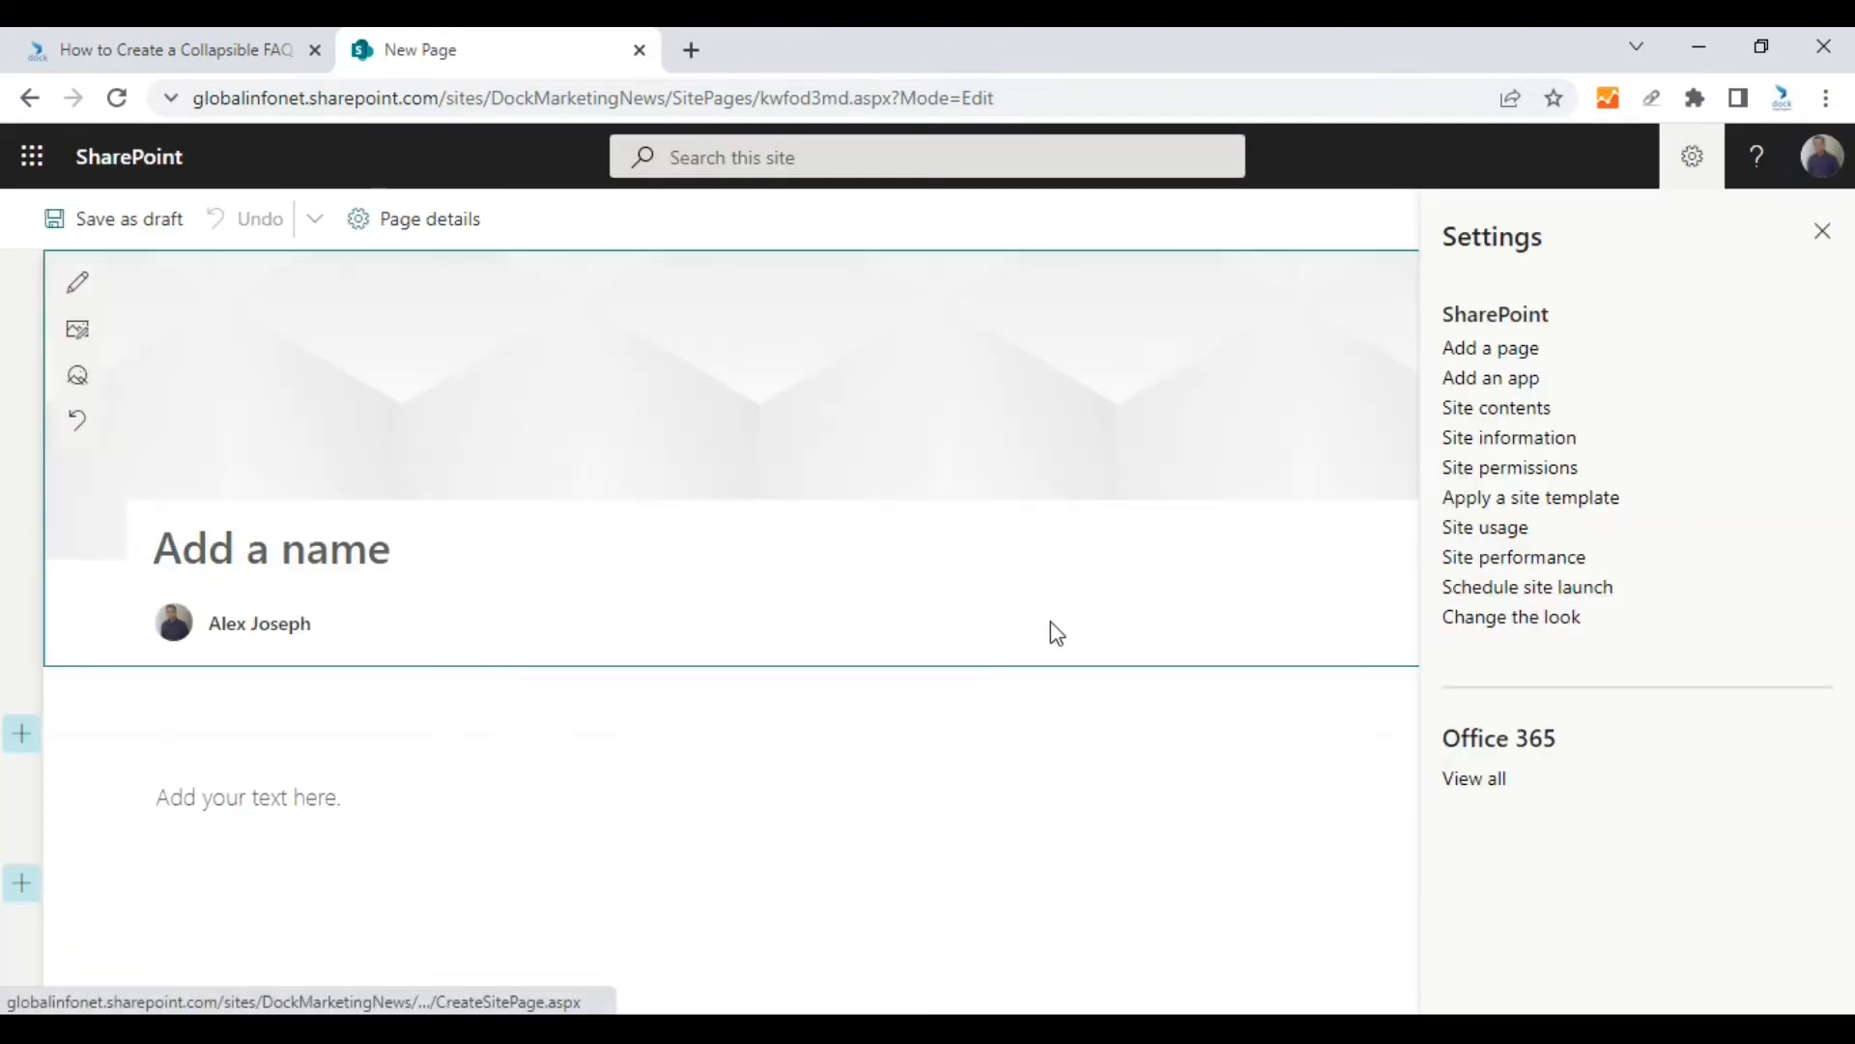
left_click(1822, 232)
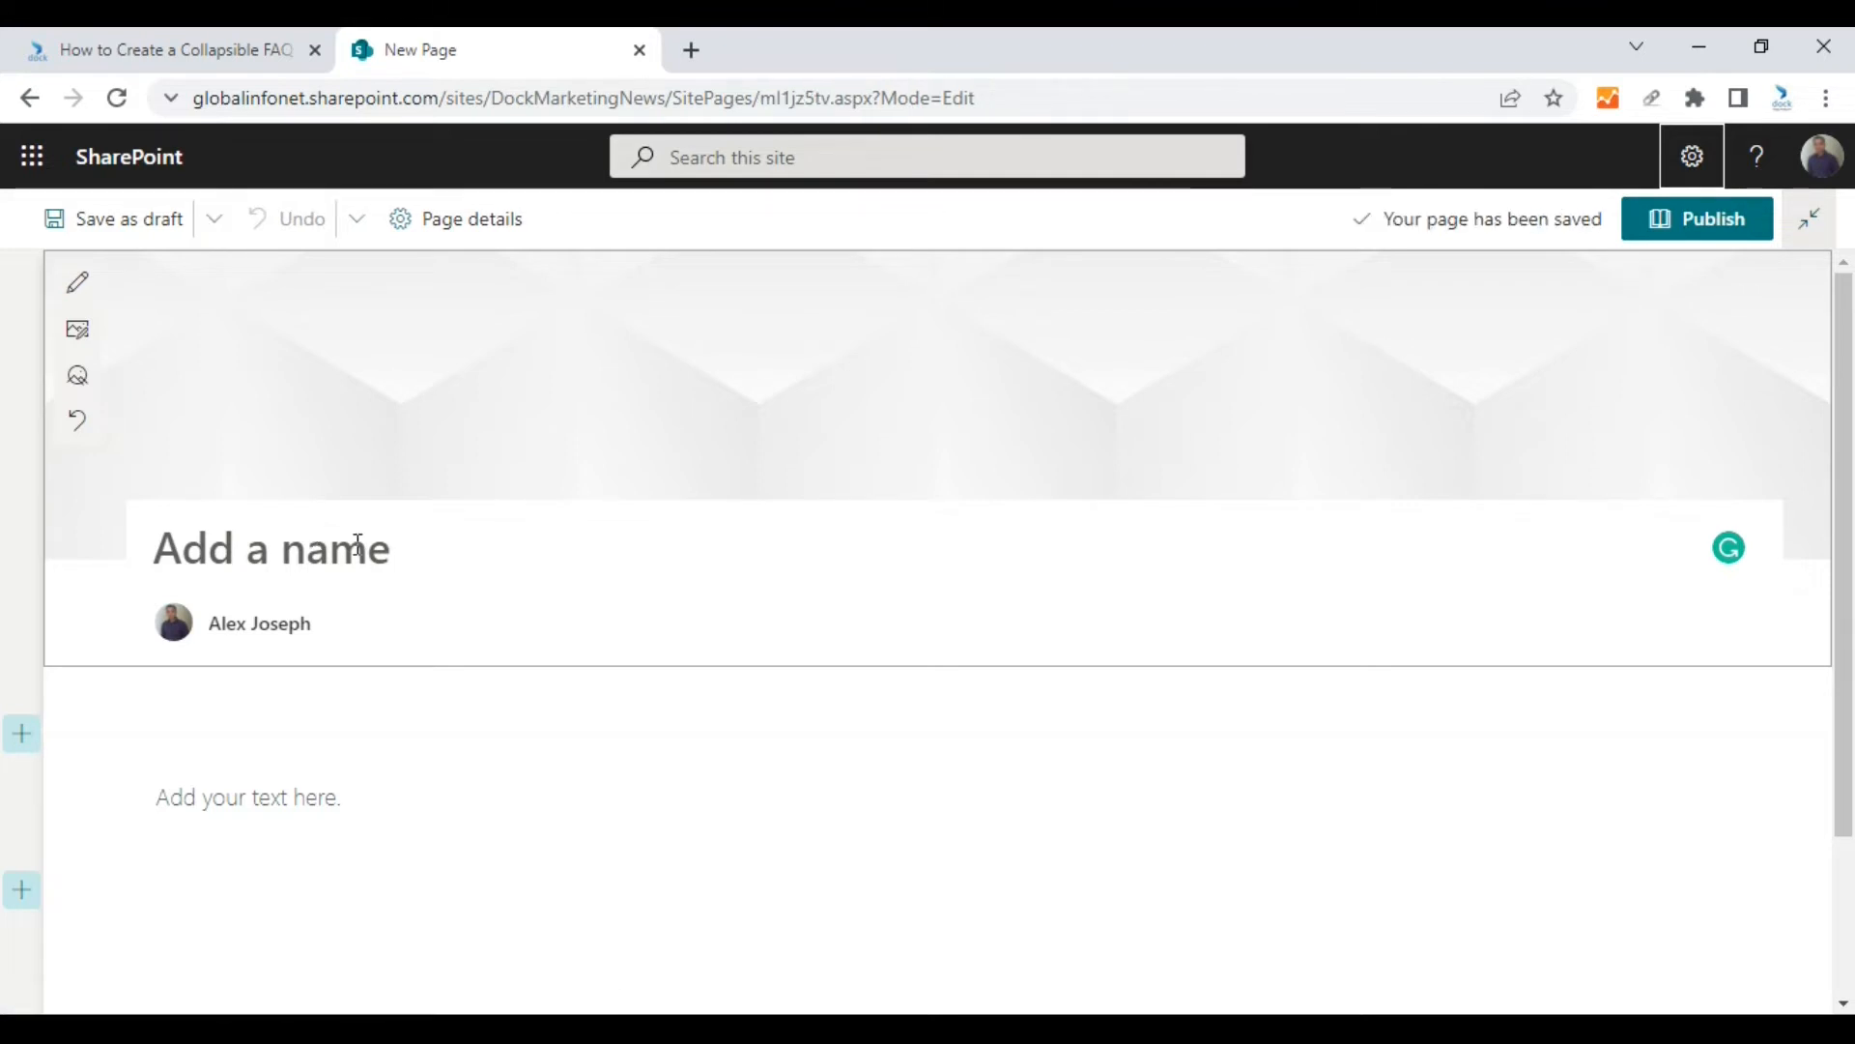
Step: Name the new page "Marketing FAQ"
left_click(357, 544)
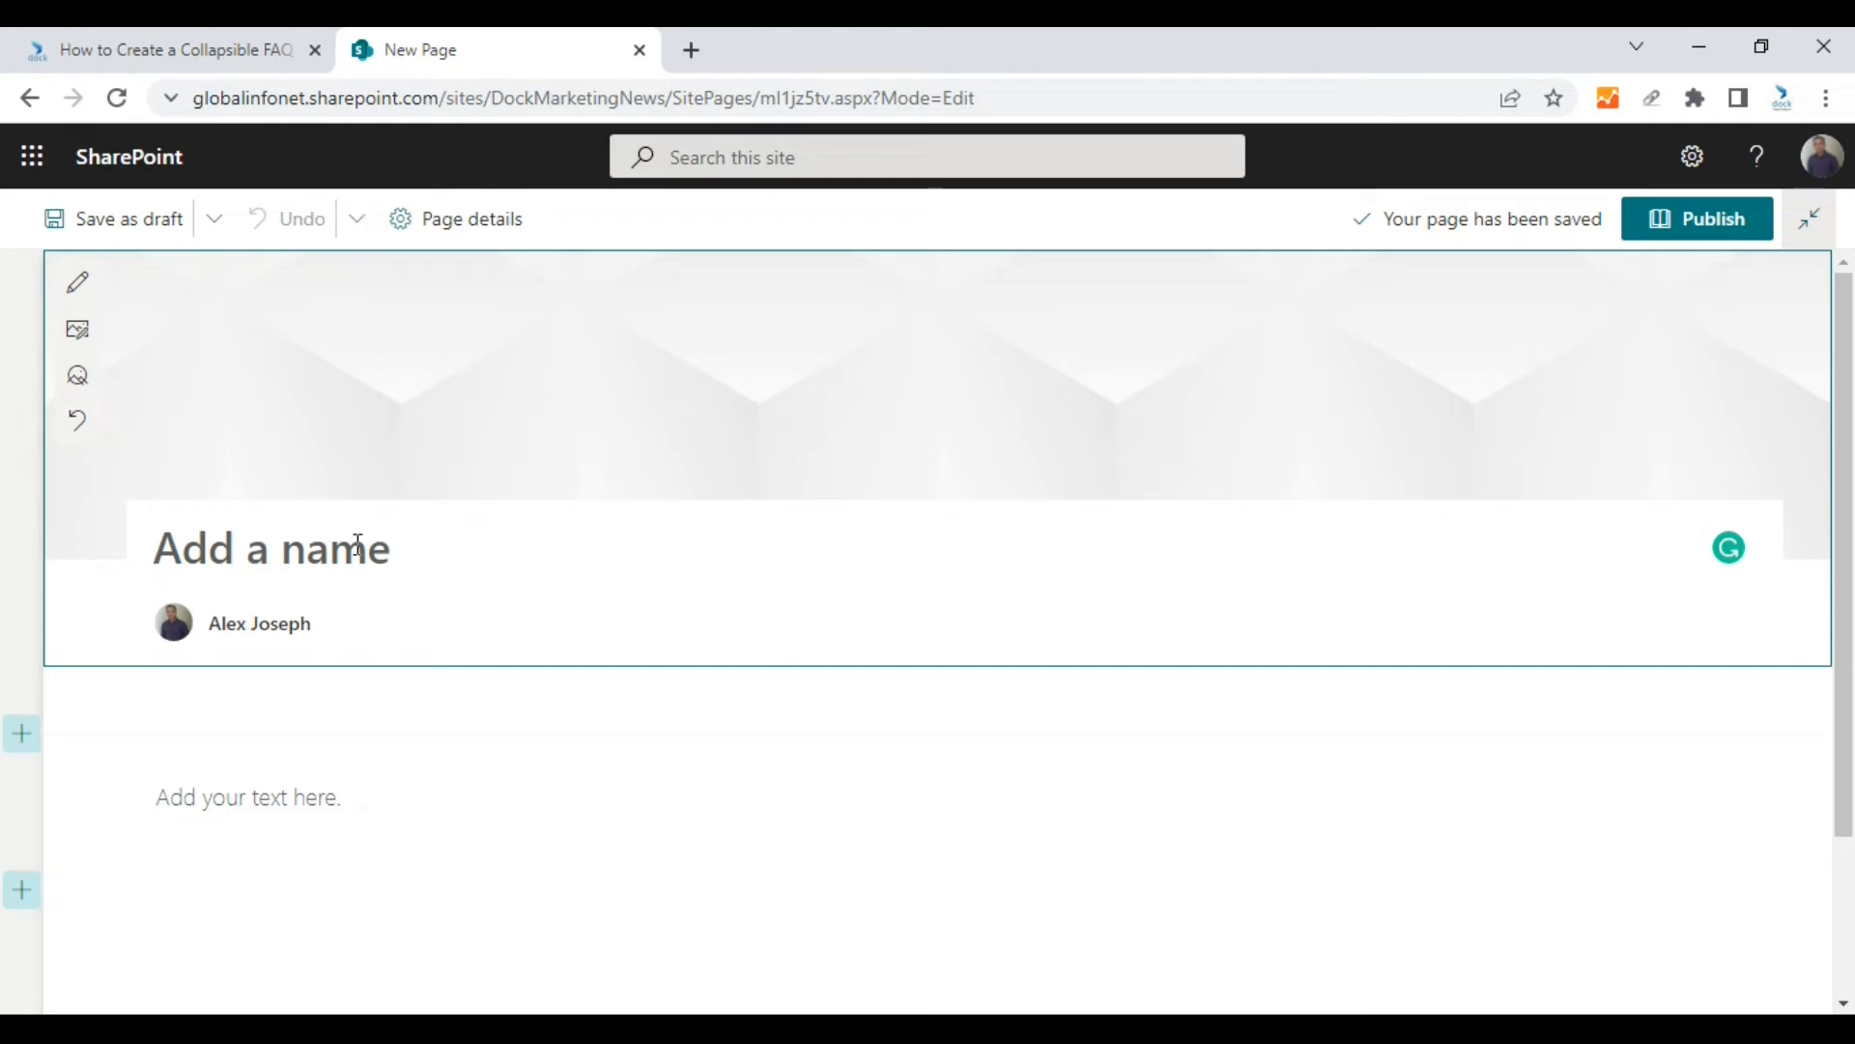
type("Marketi")
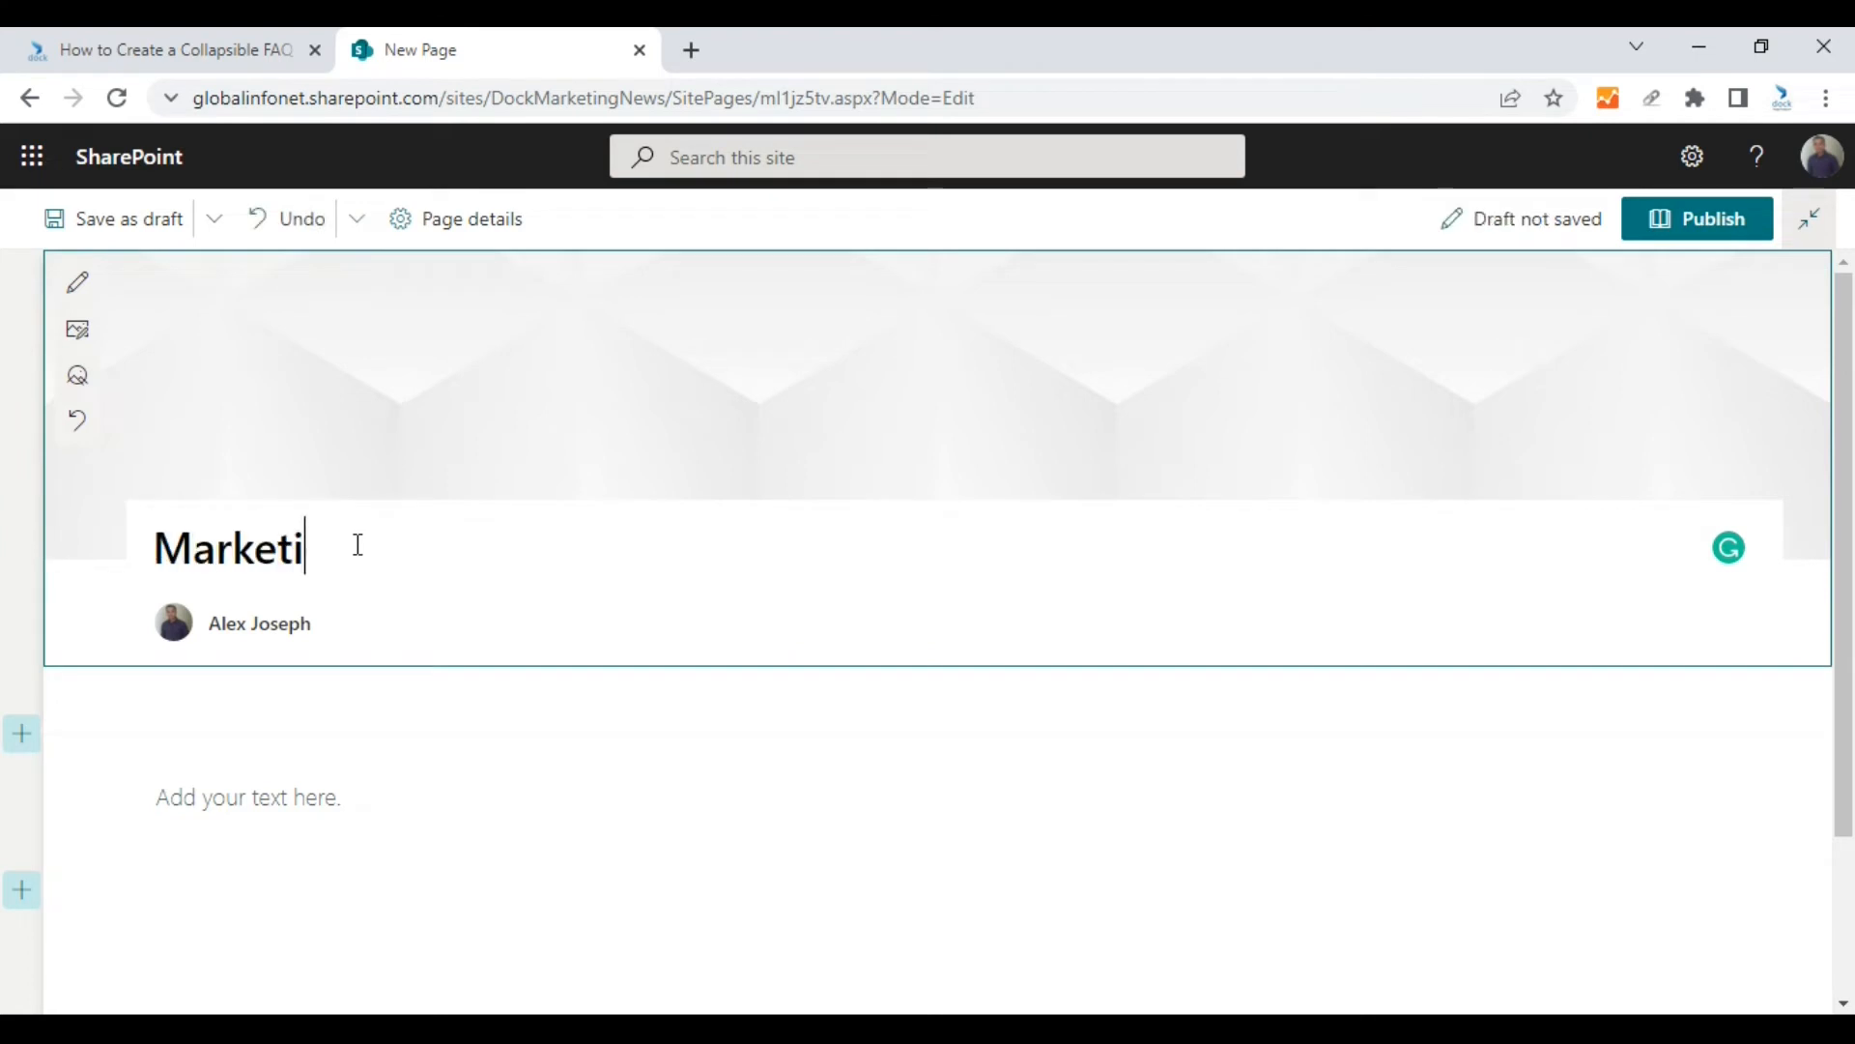
type("ng FAQ")
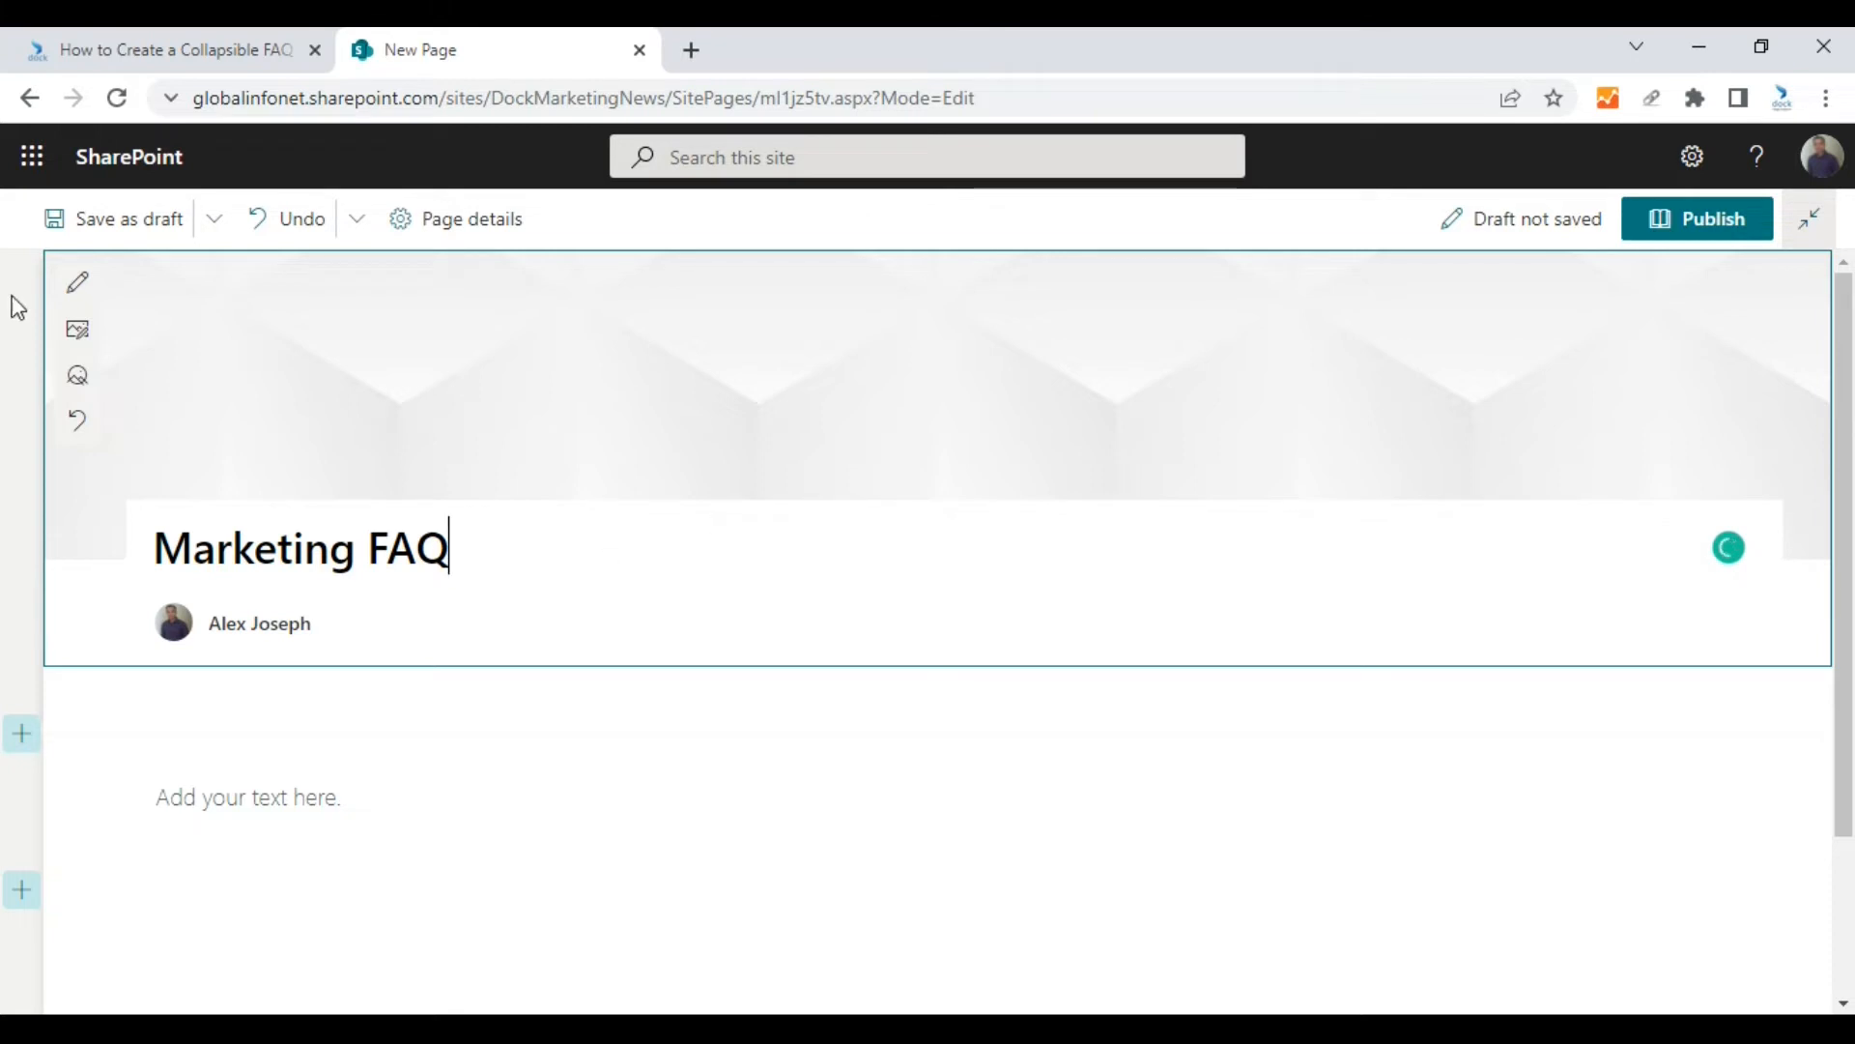
Step: Set the title banner to a stock image found with "office", choosing the meeting seen through a glass wall
left_click(80, 332)
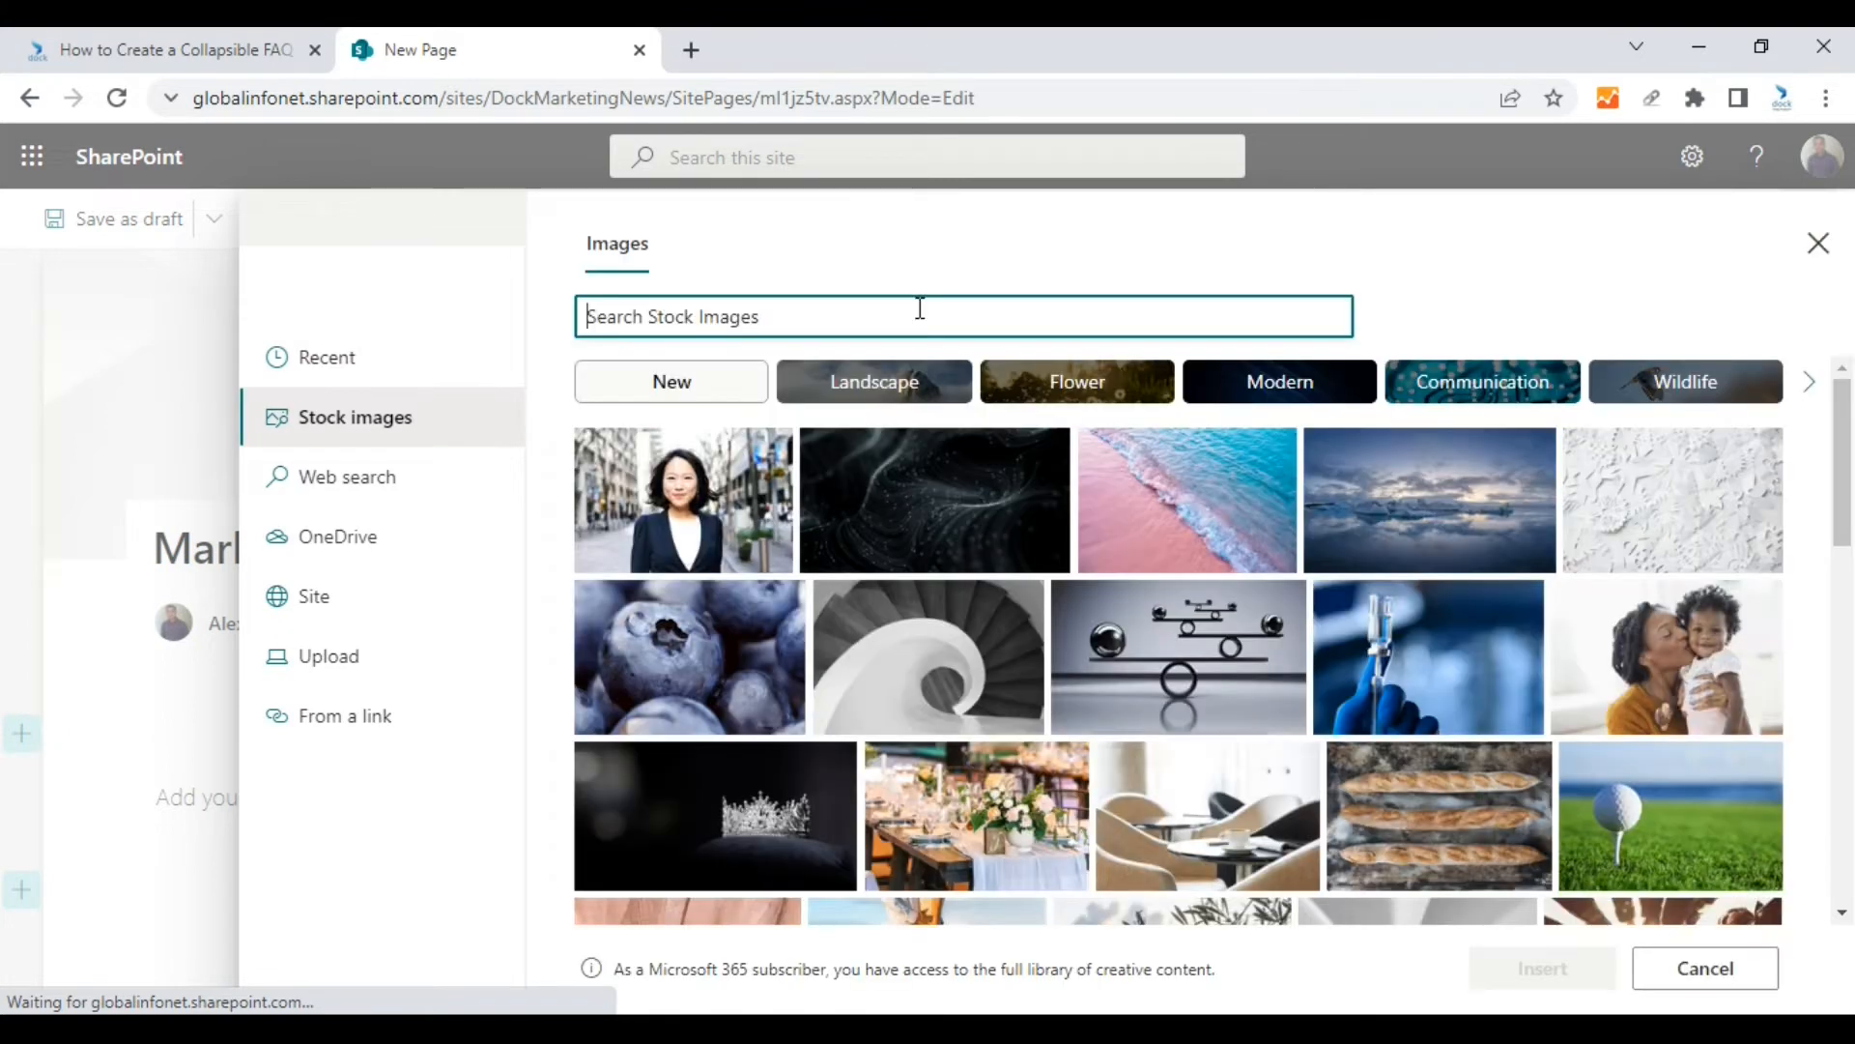
type("office")
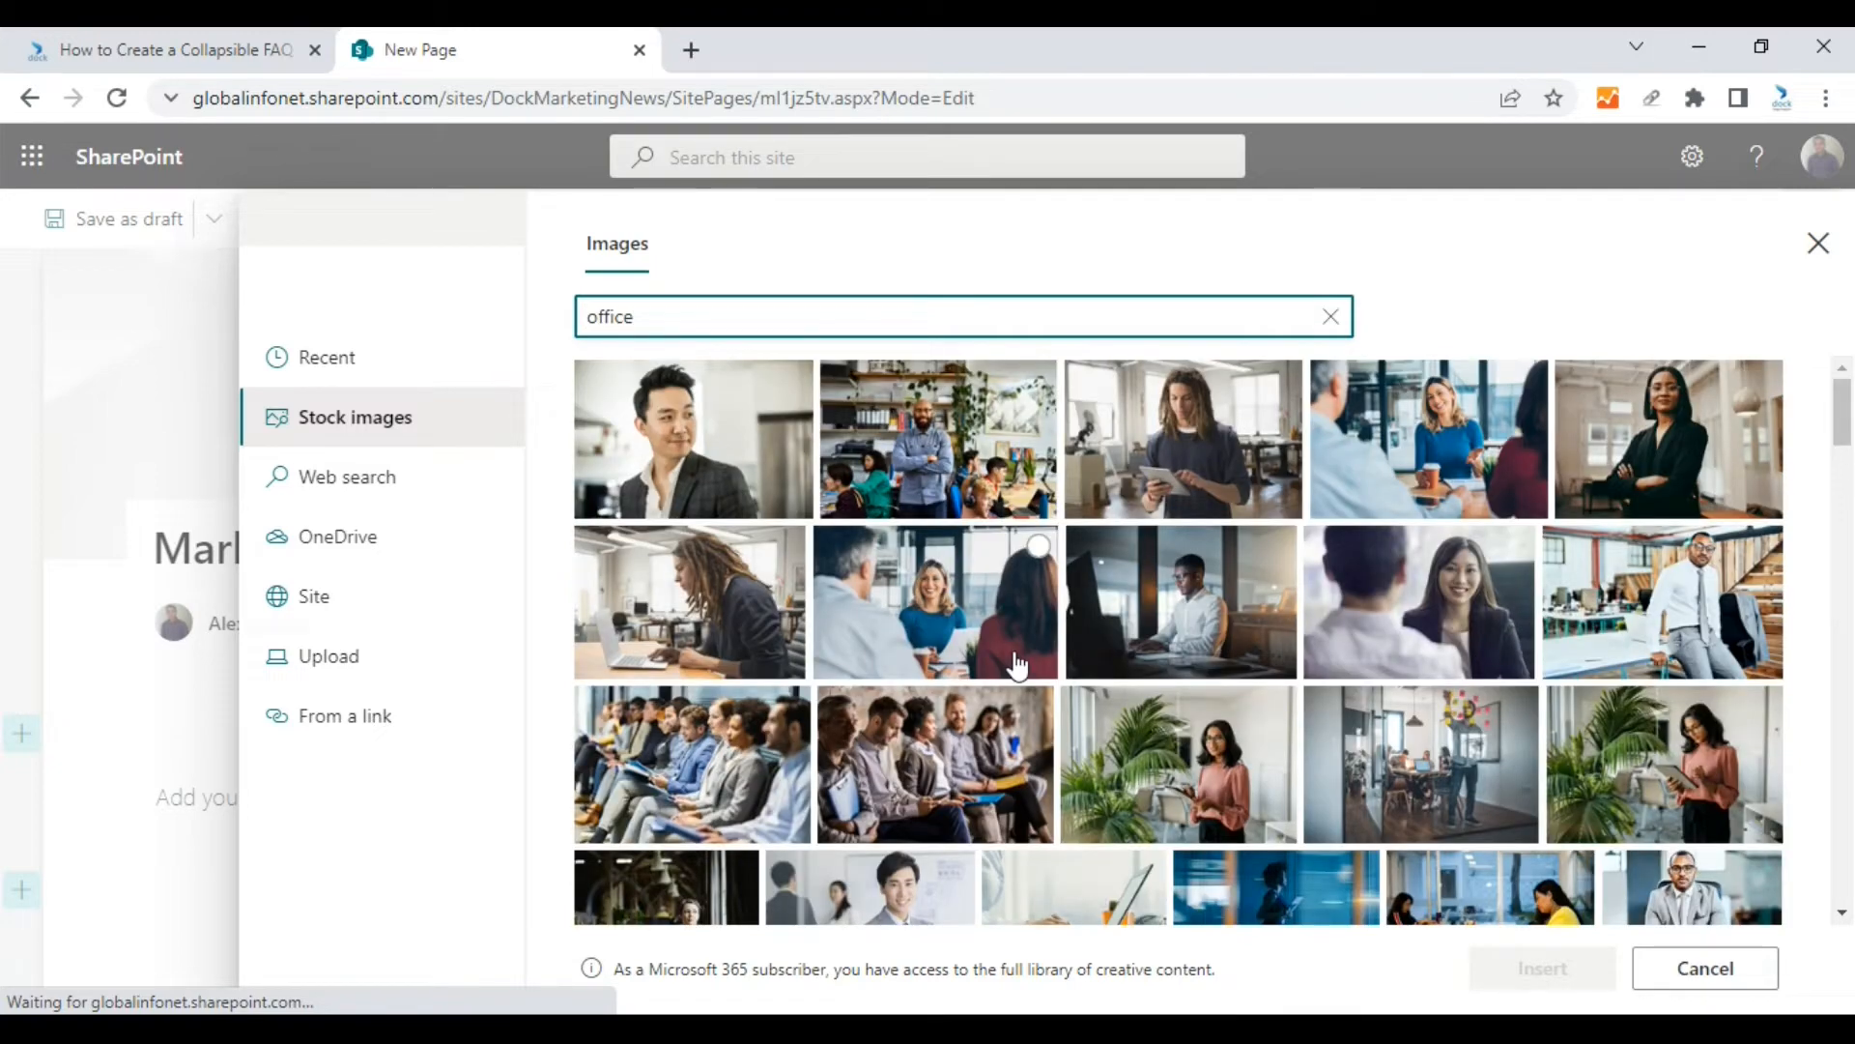
left_click(1519, 709)
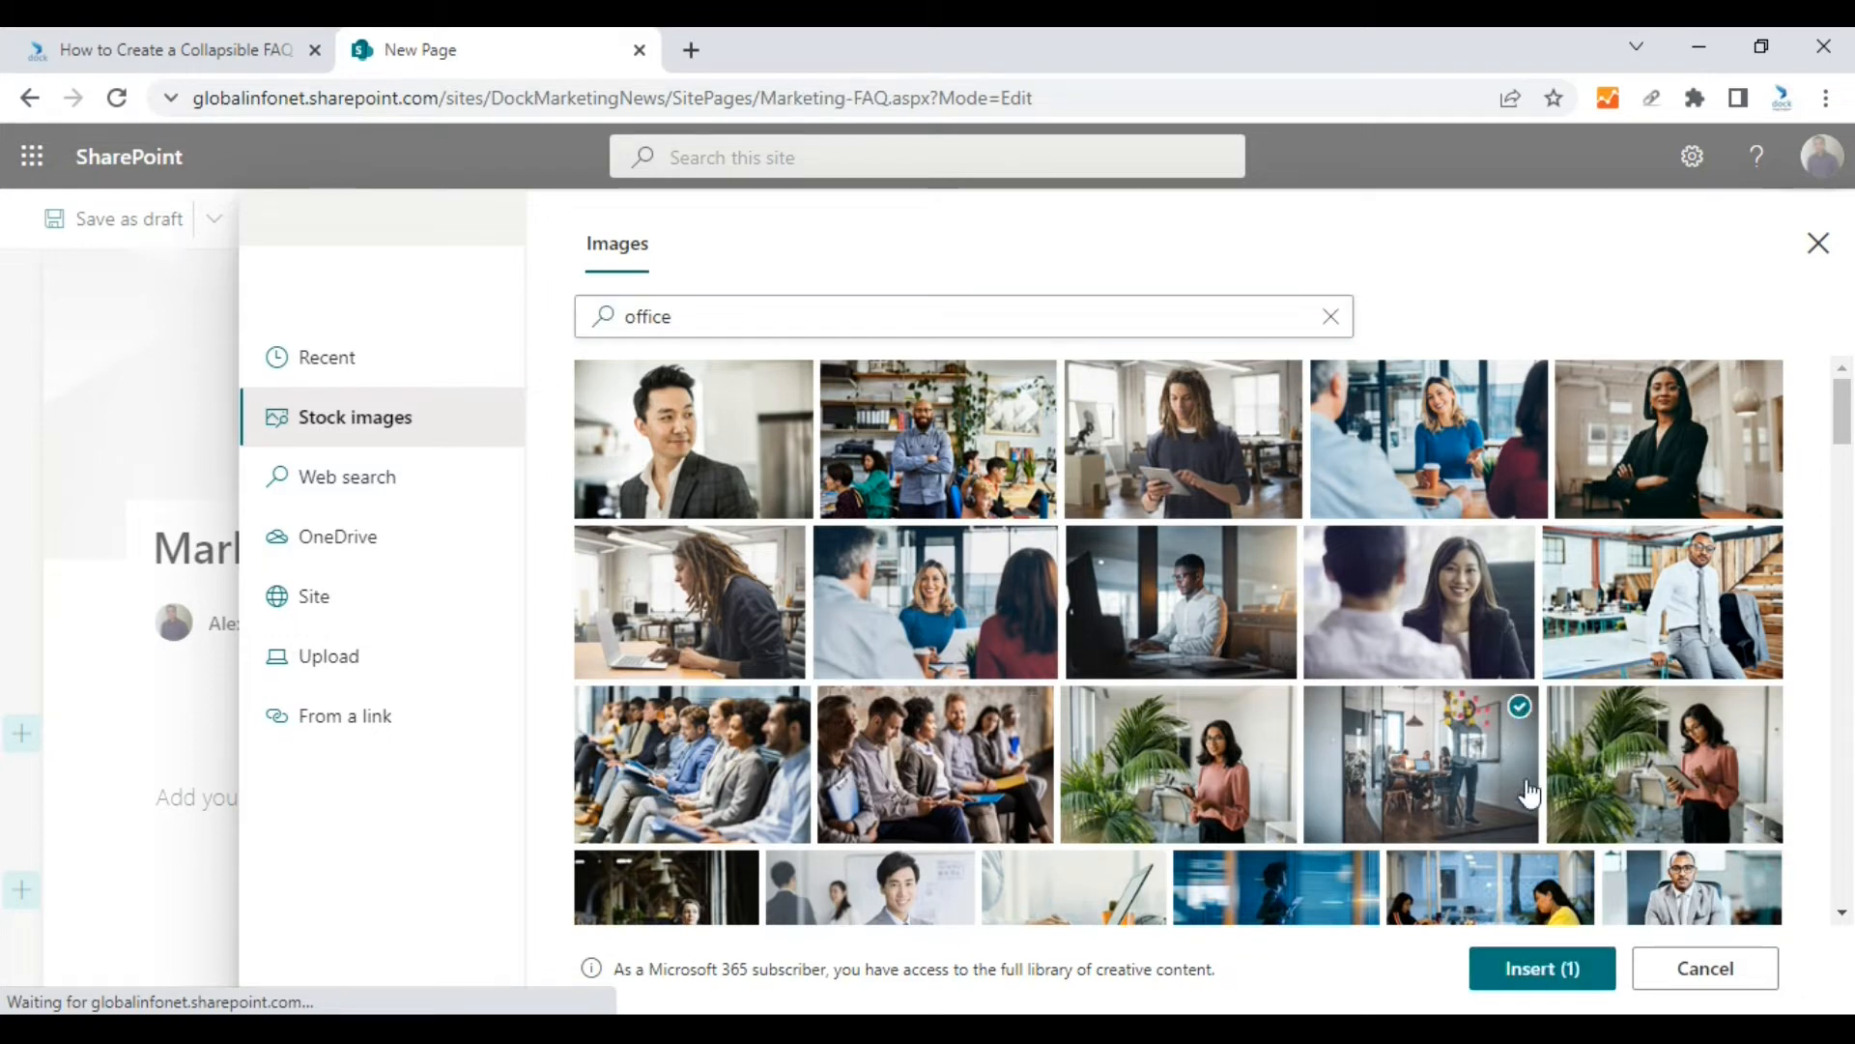
left_click(1542, 969)
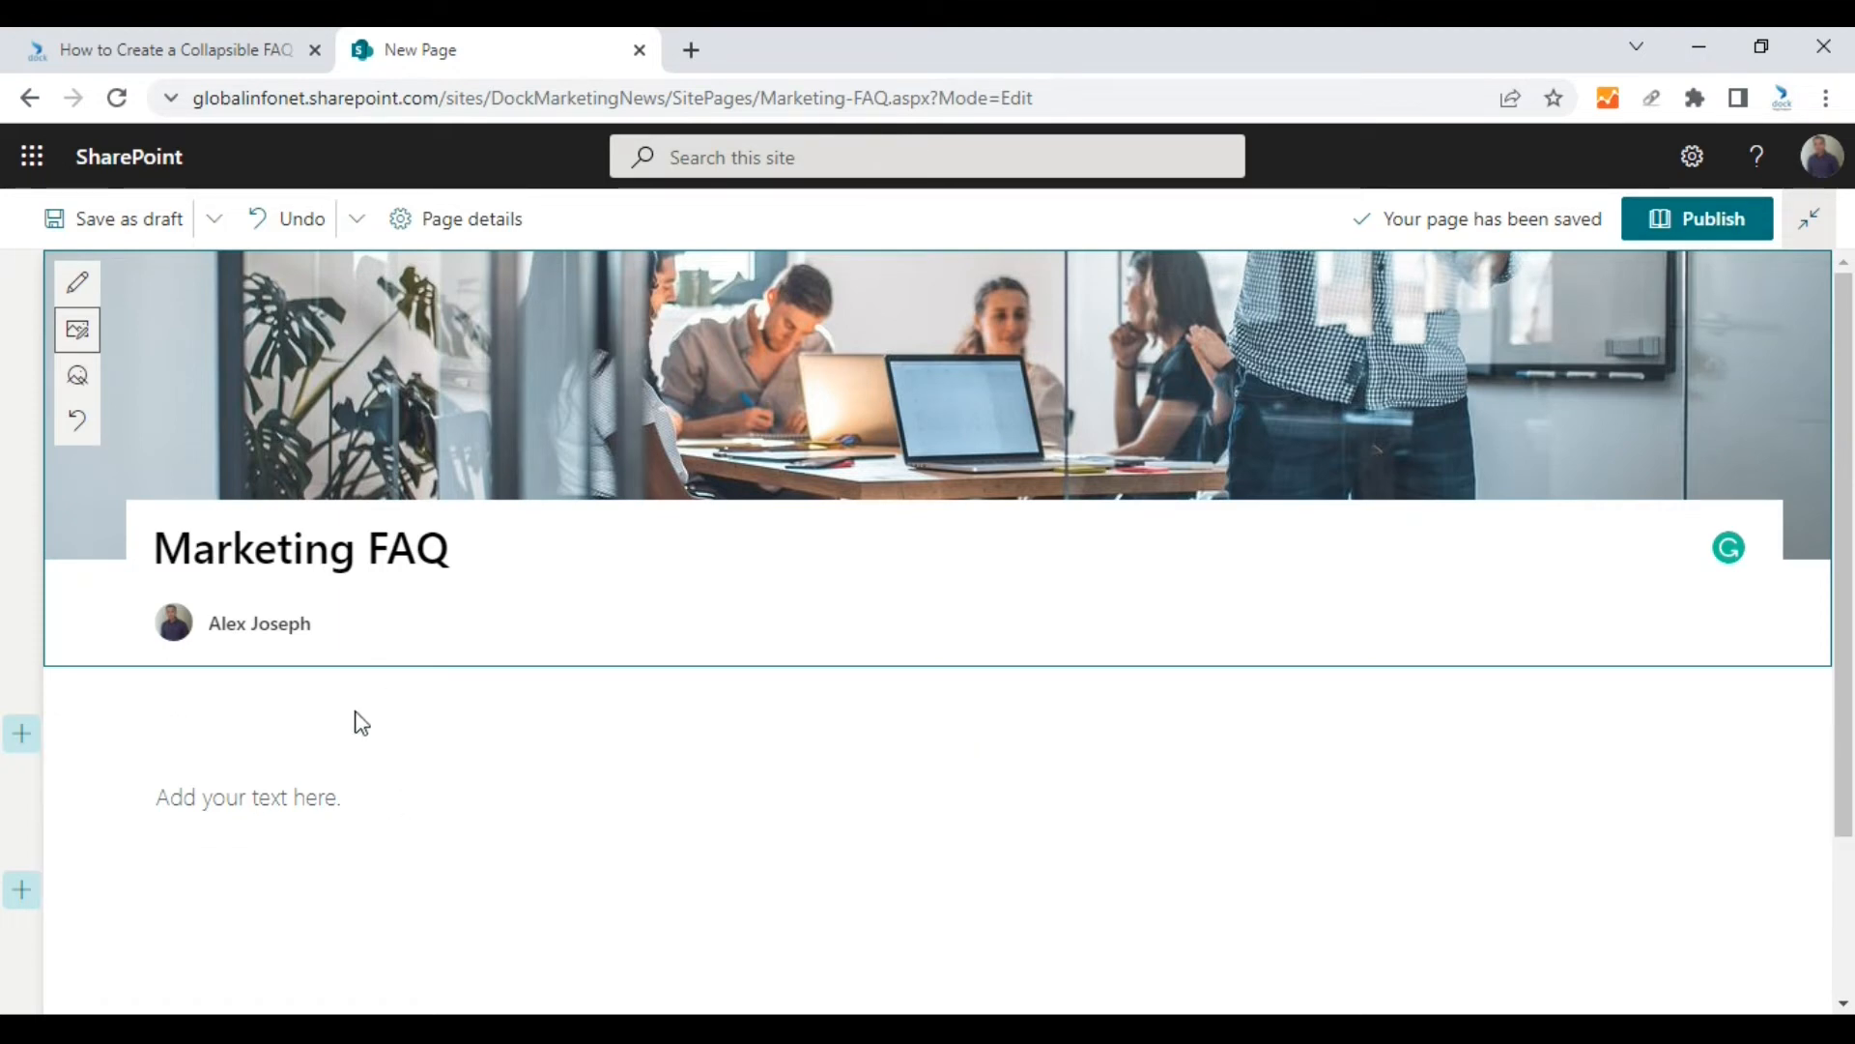
Step: Give the text section below the title the dark teal background shading and make the section collapsible
mouse_move(198, 746)
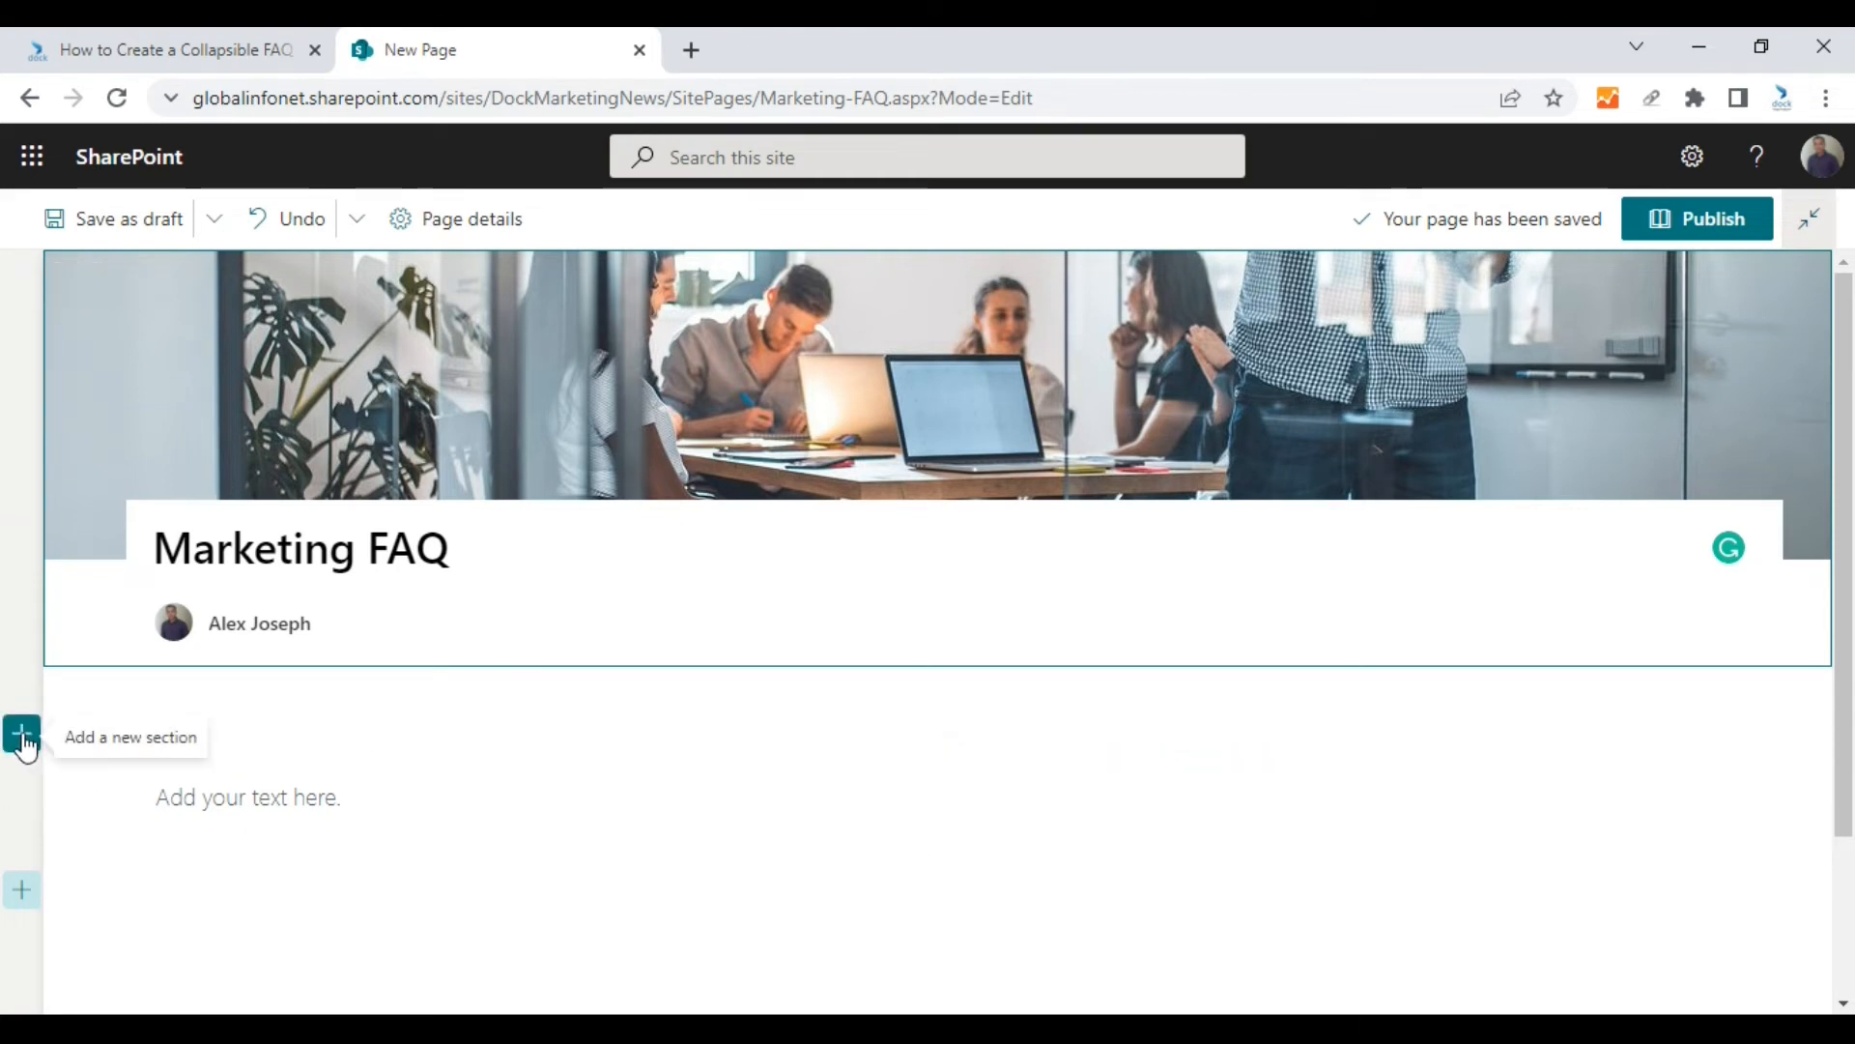
left_click(78, 804)
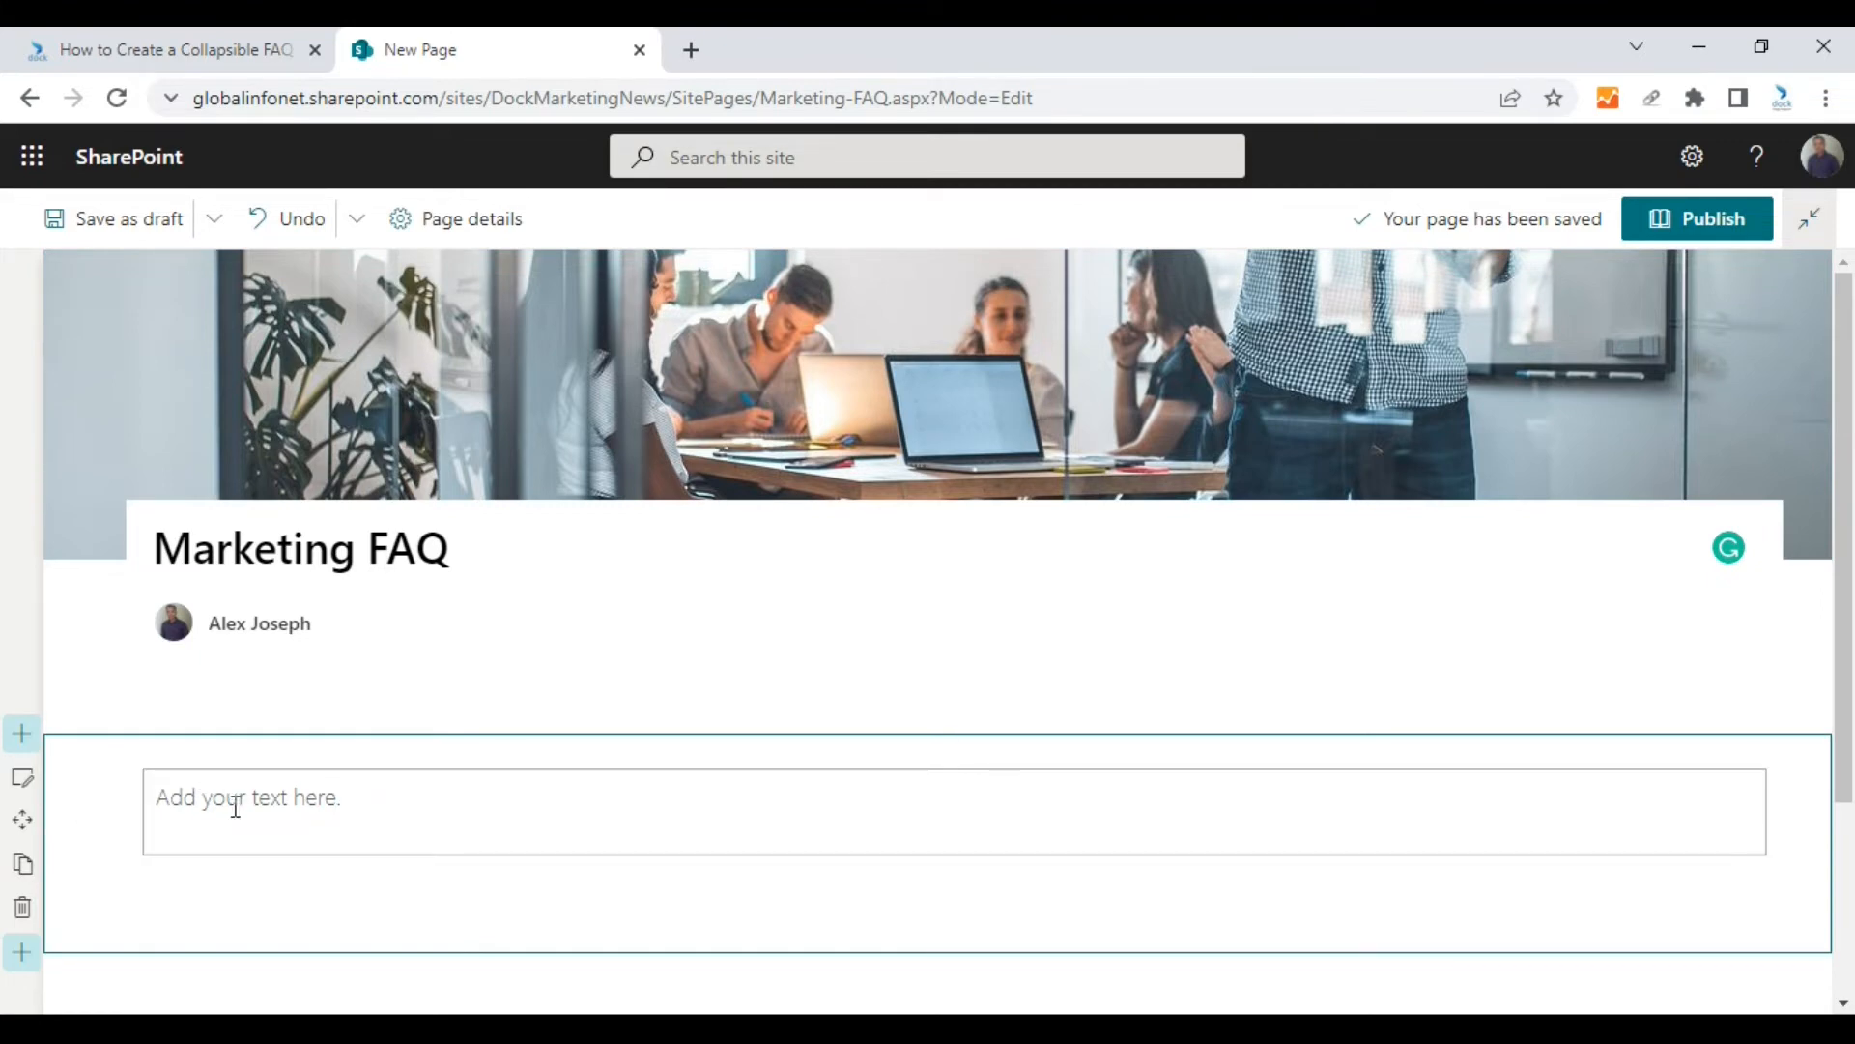
scroll(236, 816, "down", 3)
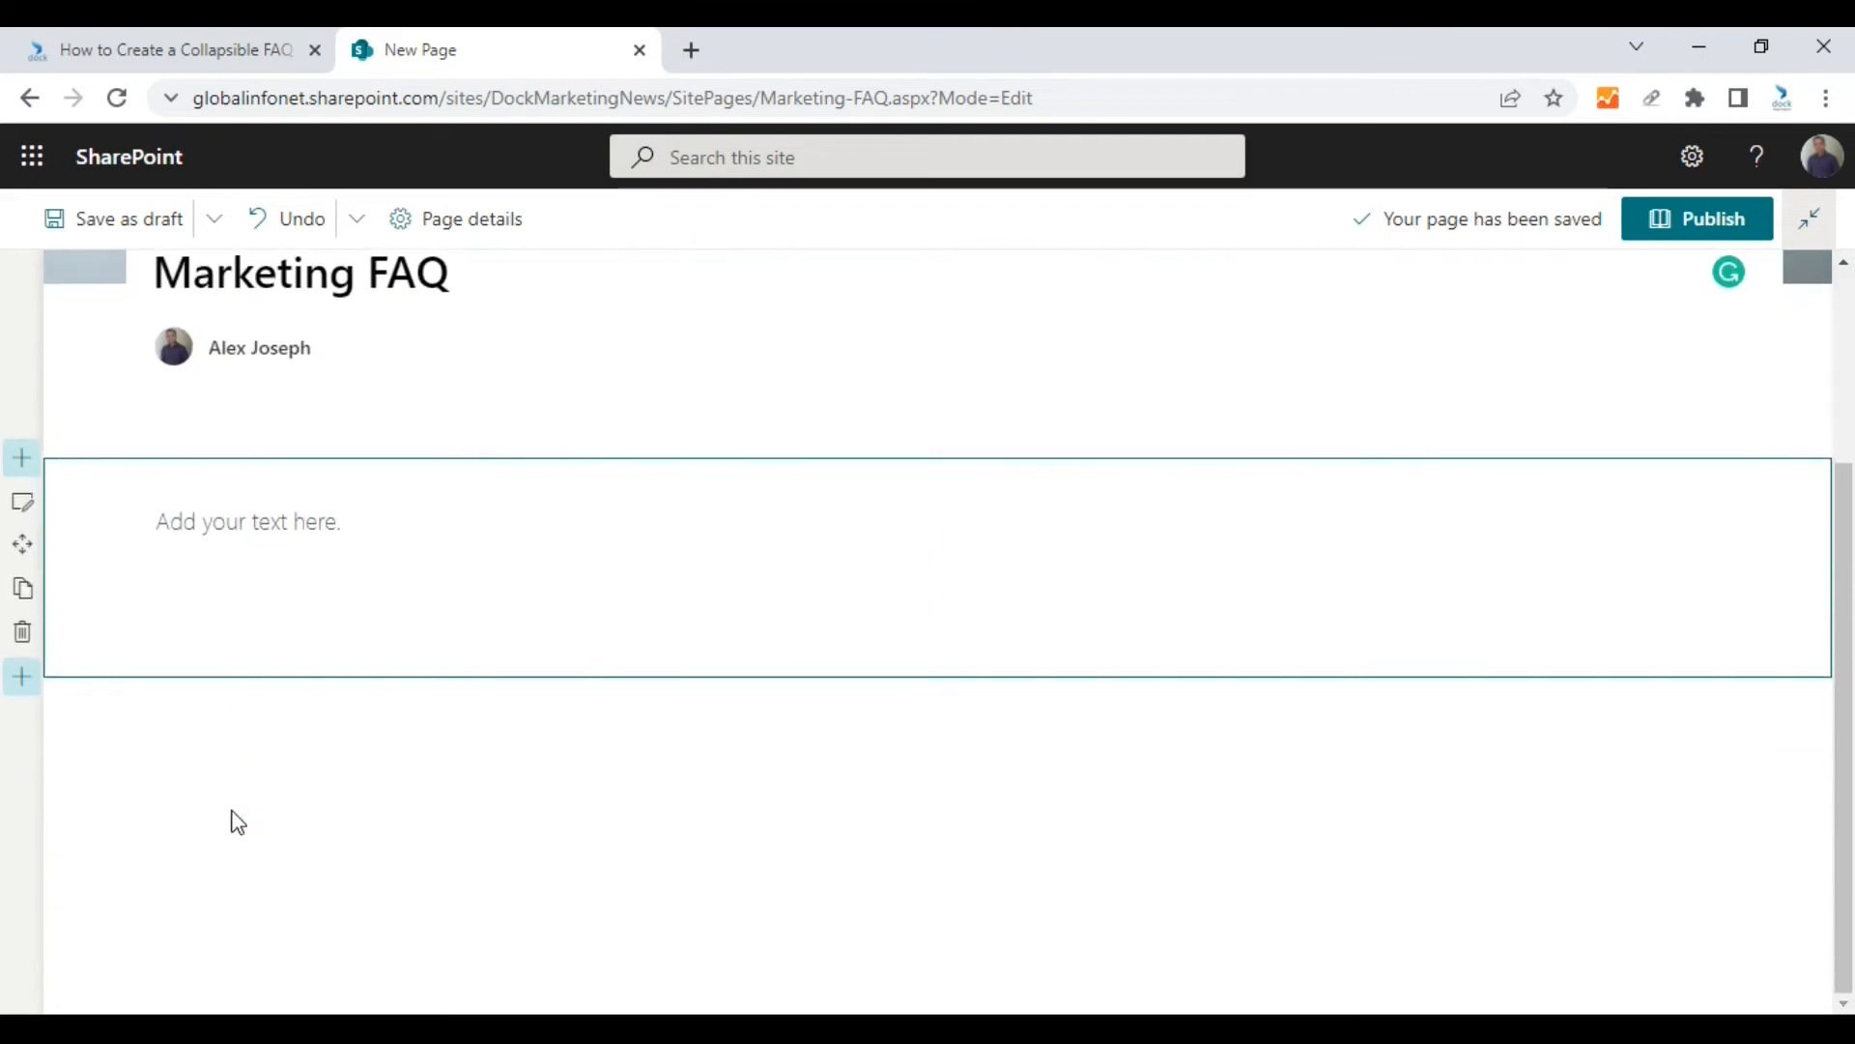
scroll(228, 820, "up", 3)
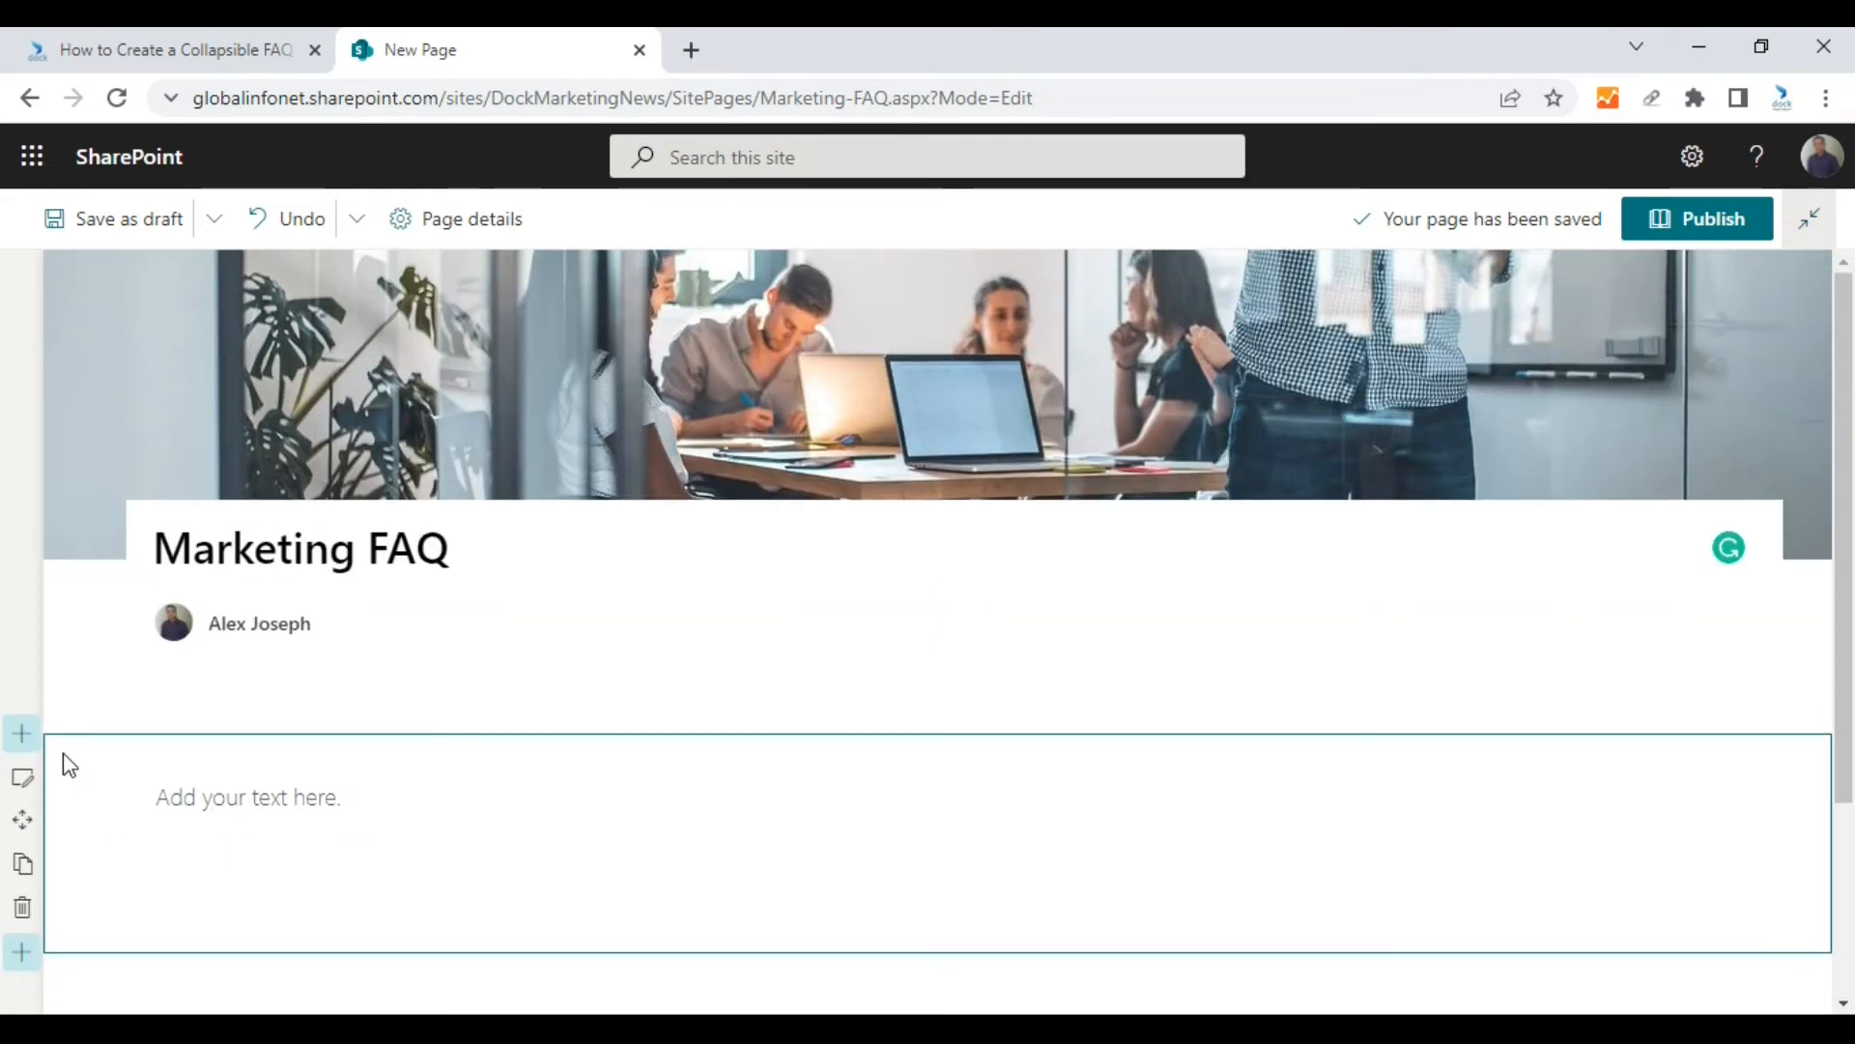
left_click(21, 781)
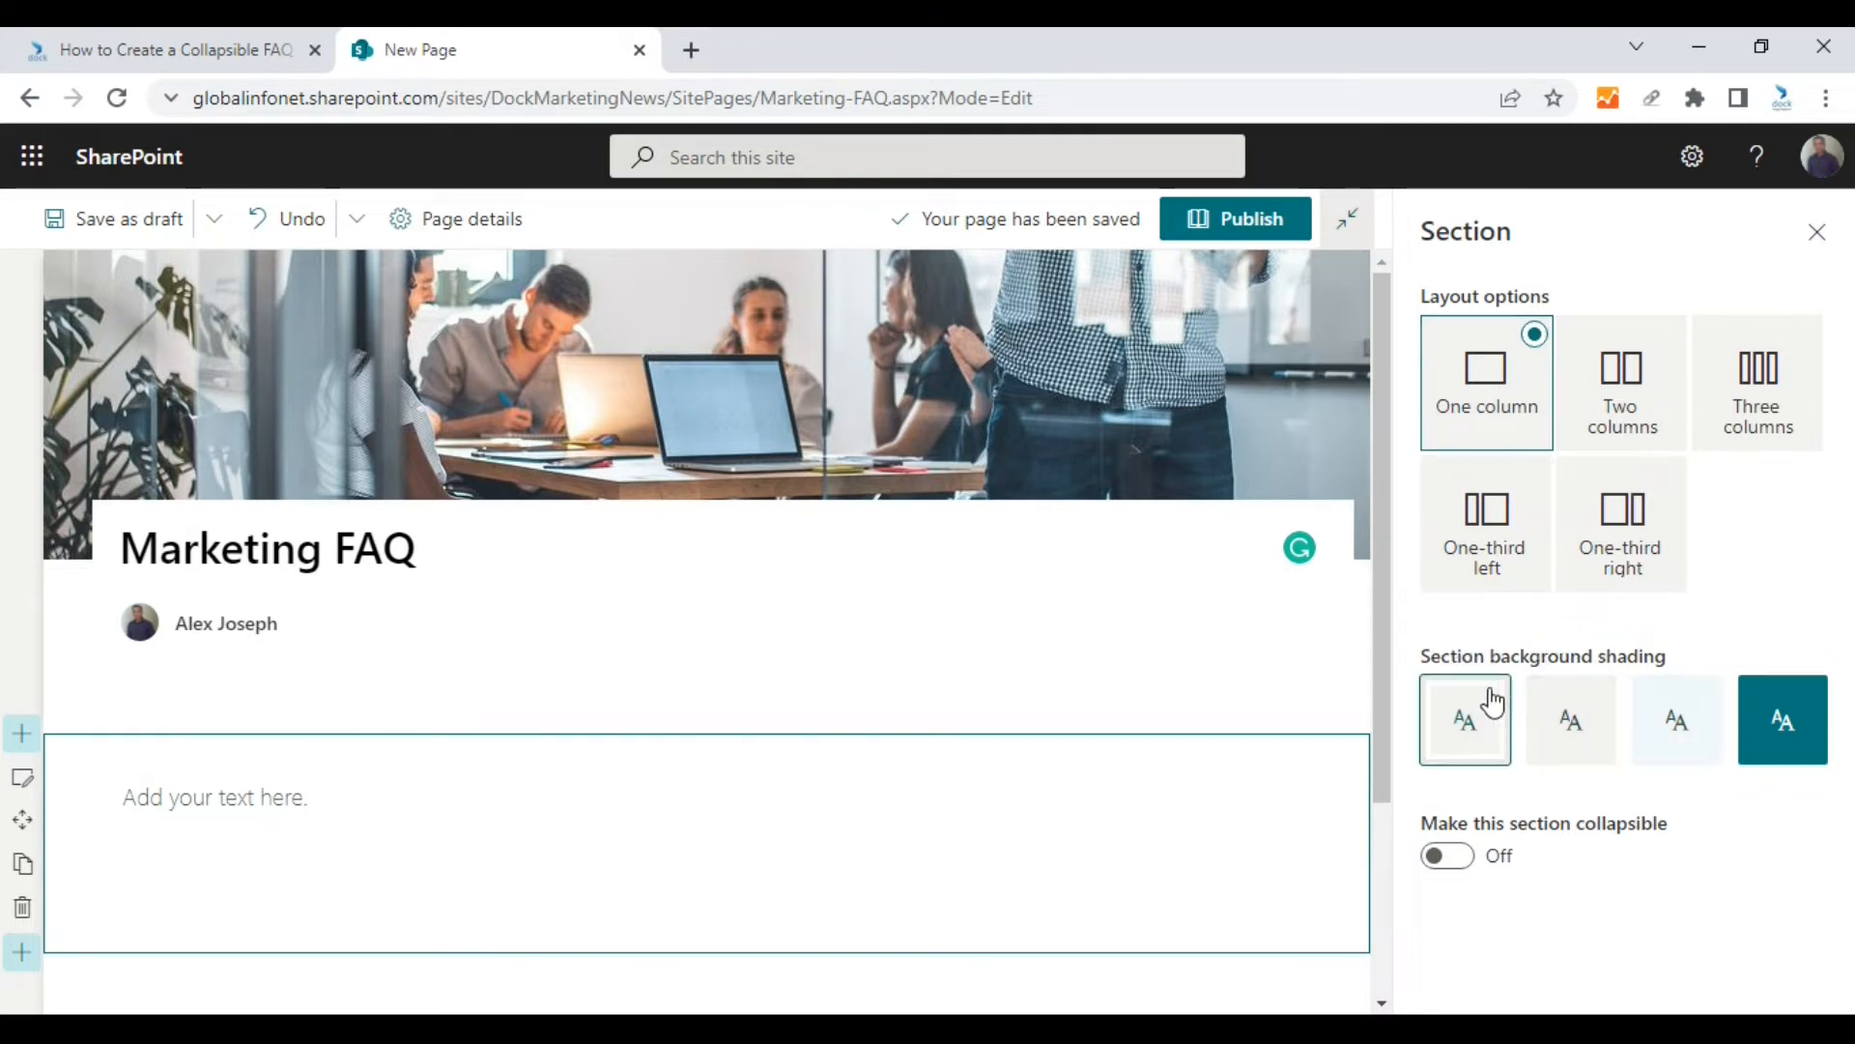
left_click(1778, 722)
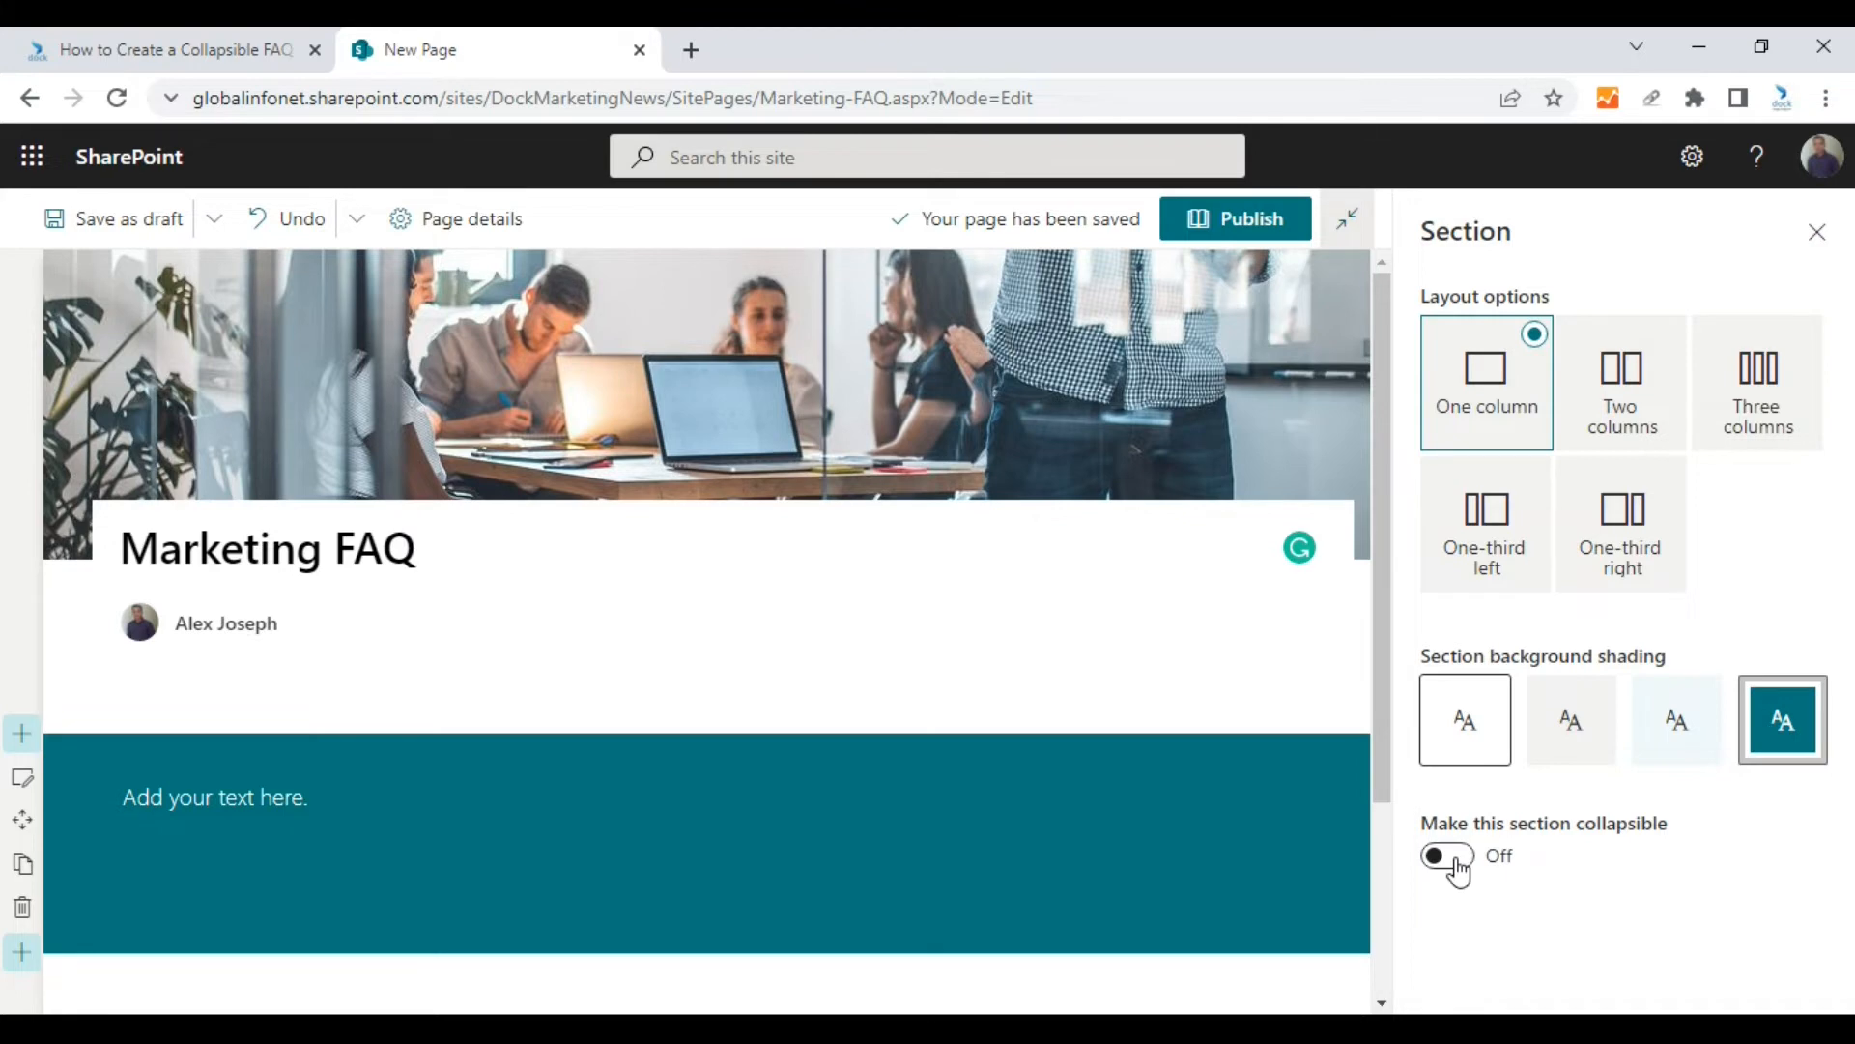
left_click(1450, 857)
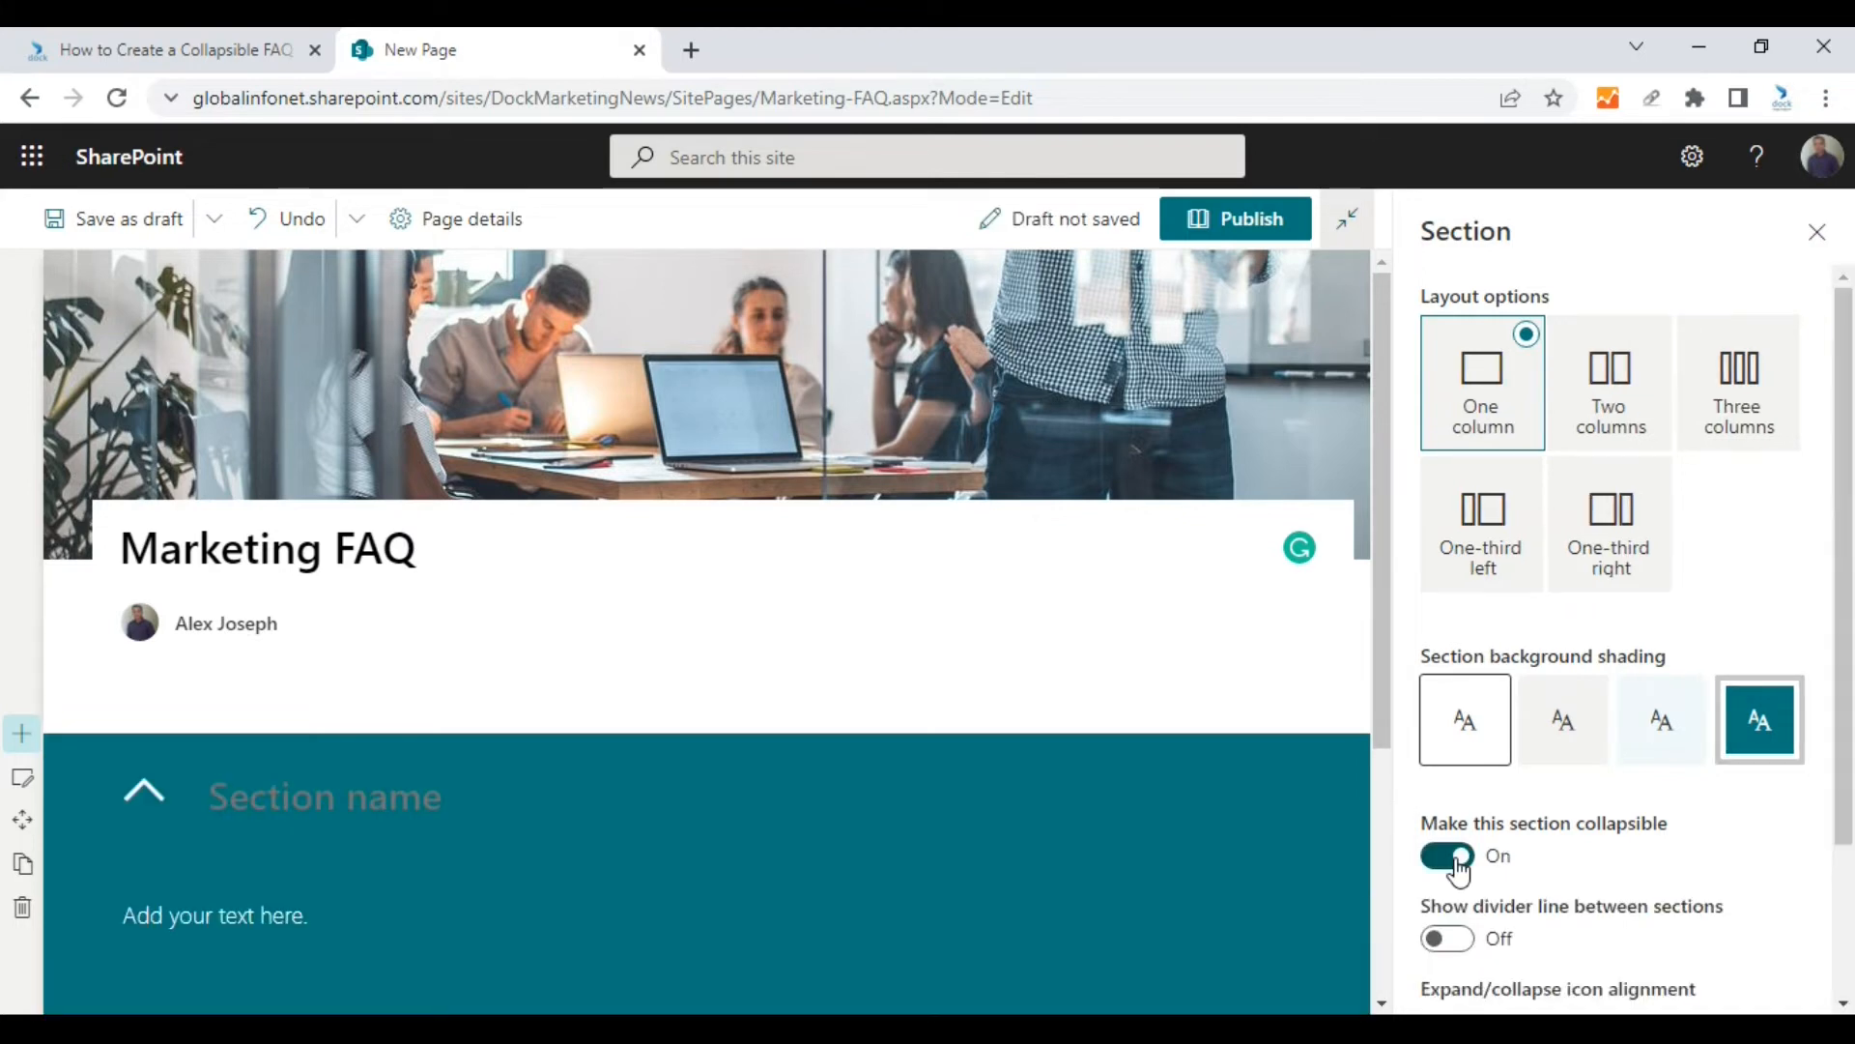
Step: Try showing the divider line between sections for the collapsible section, and switch it back off
scroll(1570, 863, "down", 2)
scroll(1615, 814, "down", 1)
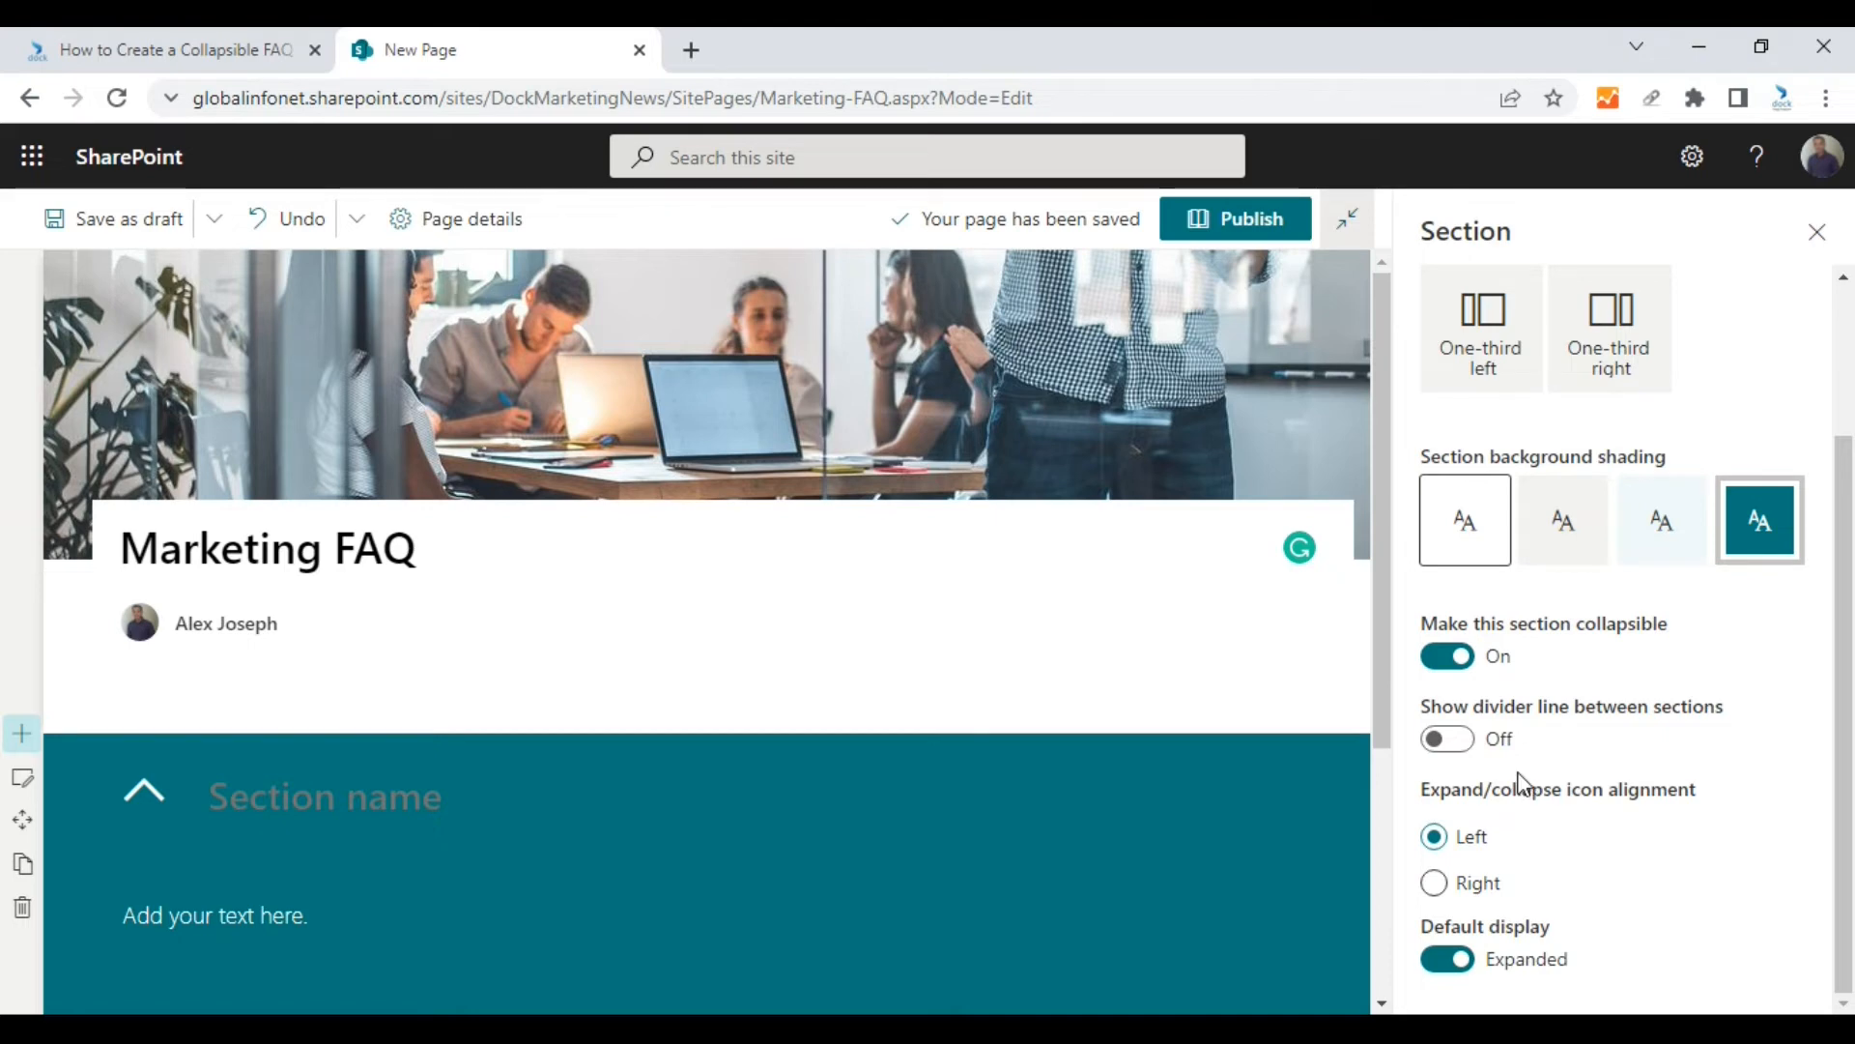
left_click(1466, 750)
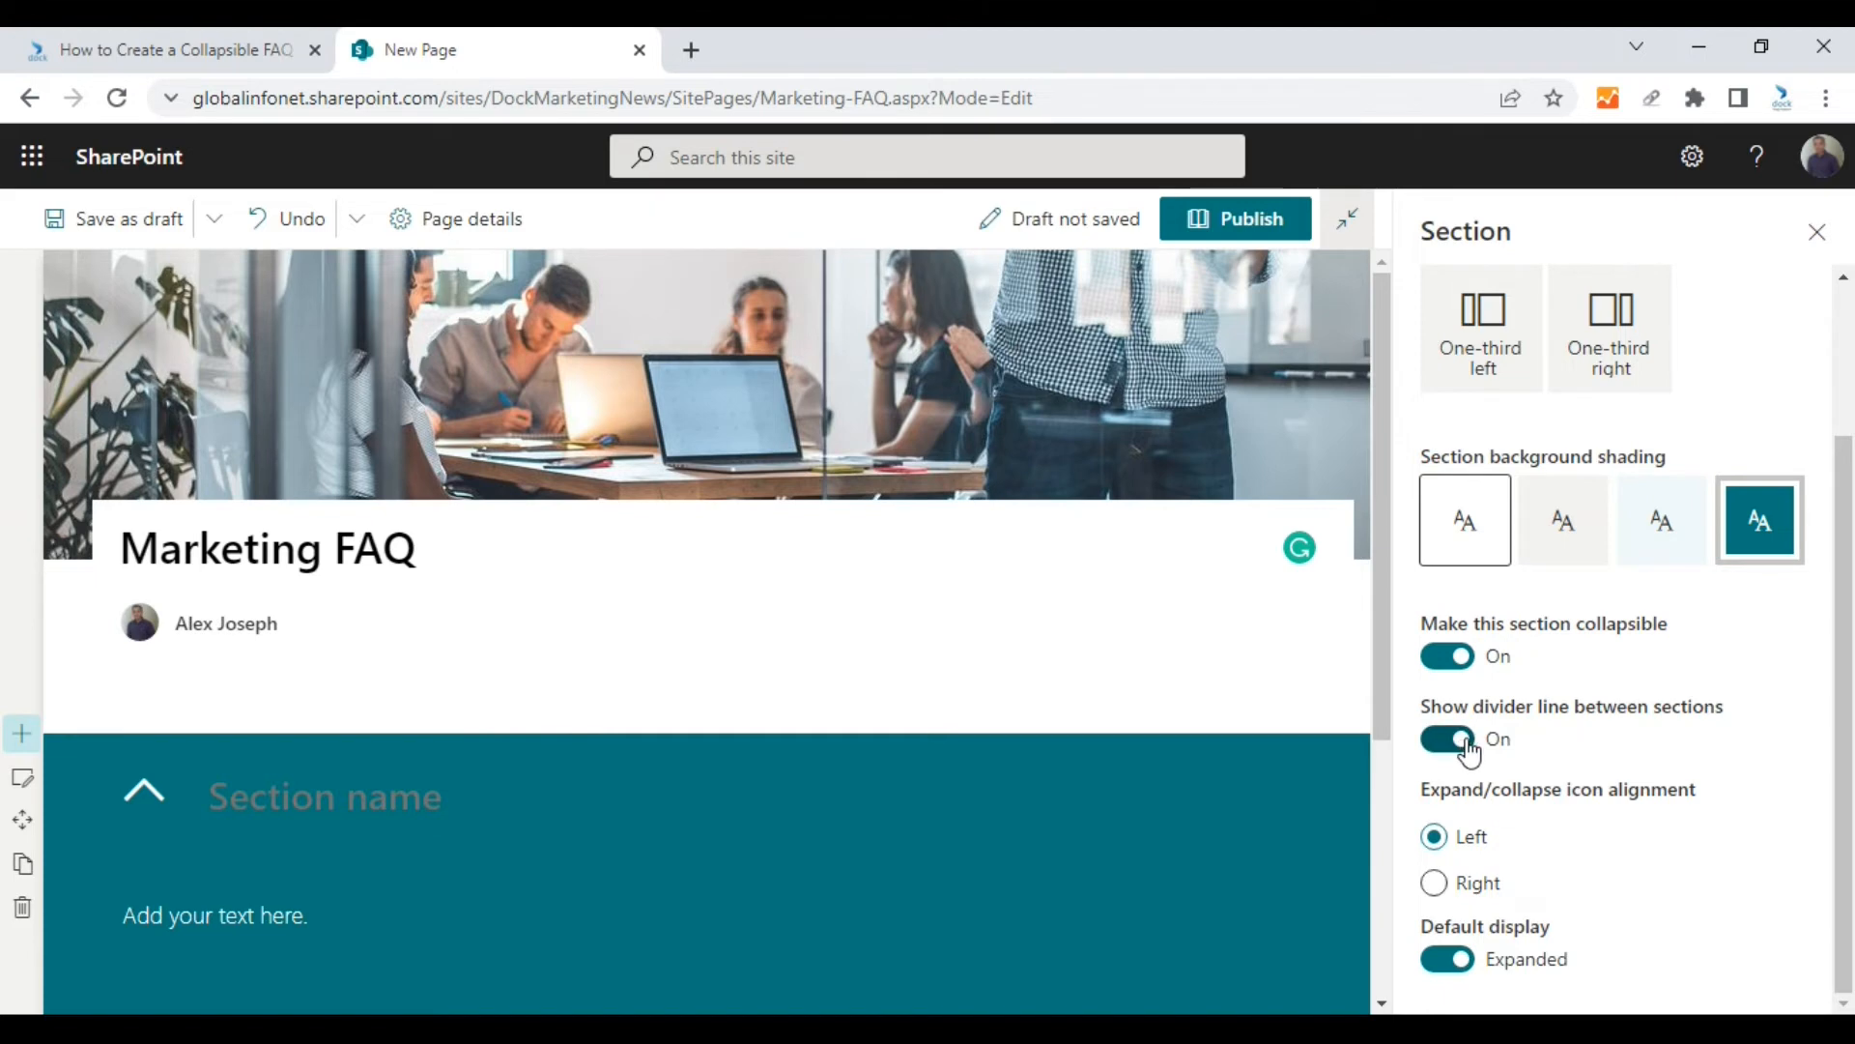
left_click(1468, 749)
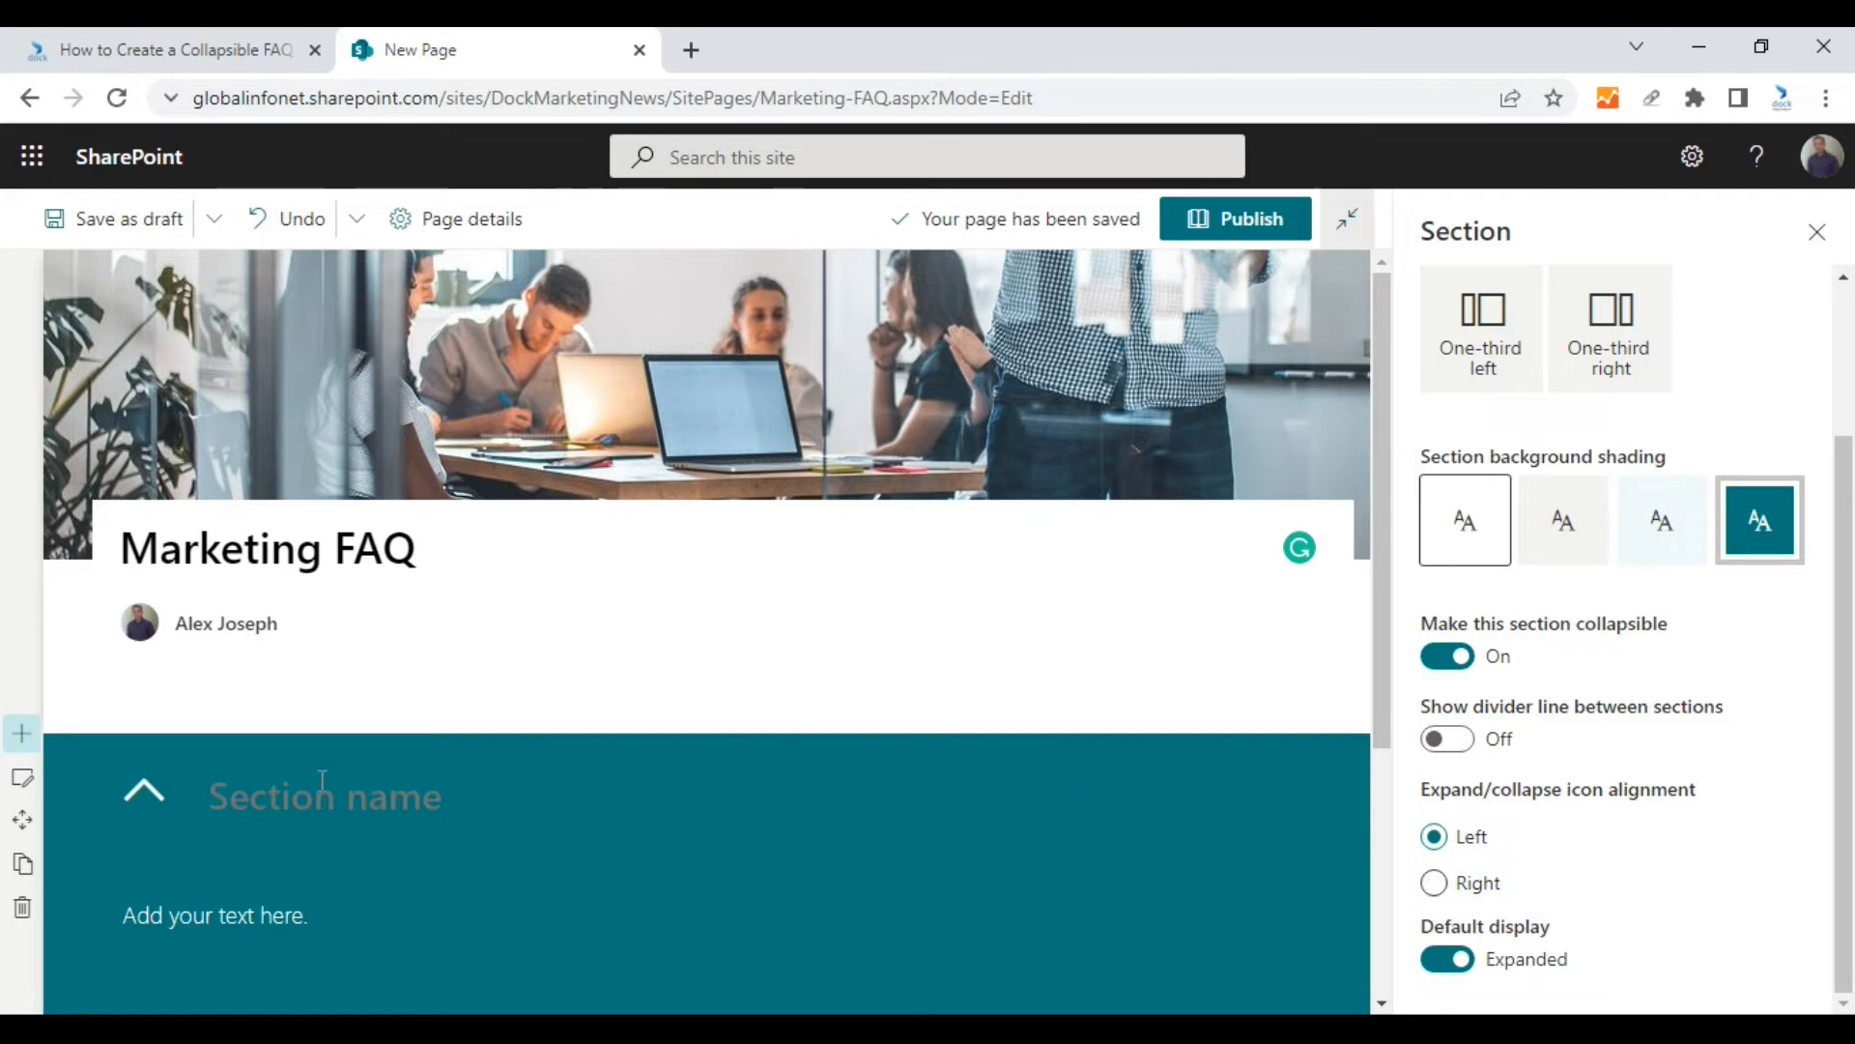
Step: Try aligning the collapsible section's expand/collapse icon to the right, and set it back to left
left_click(1434, 883)
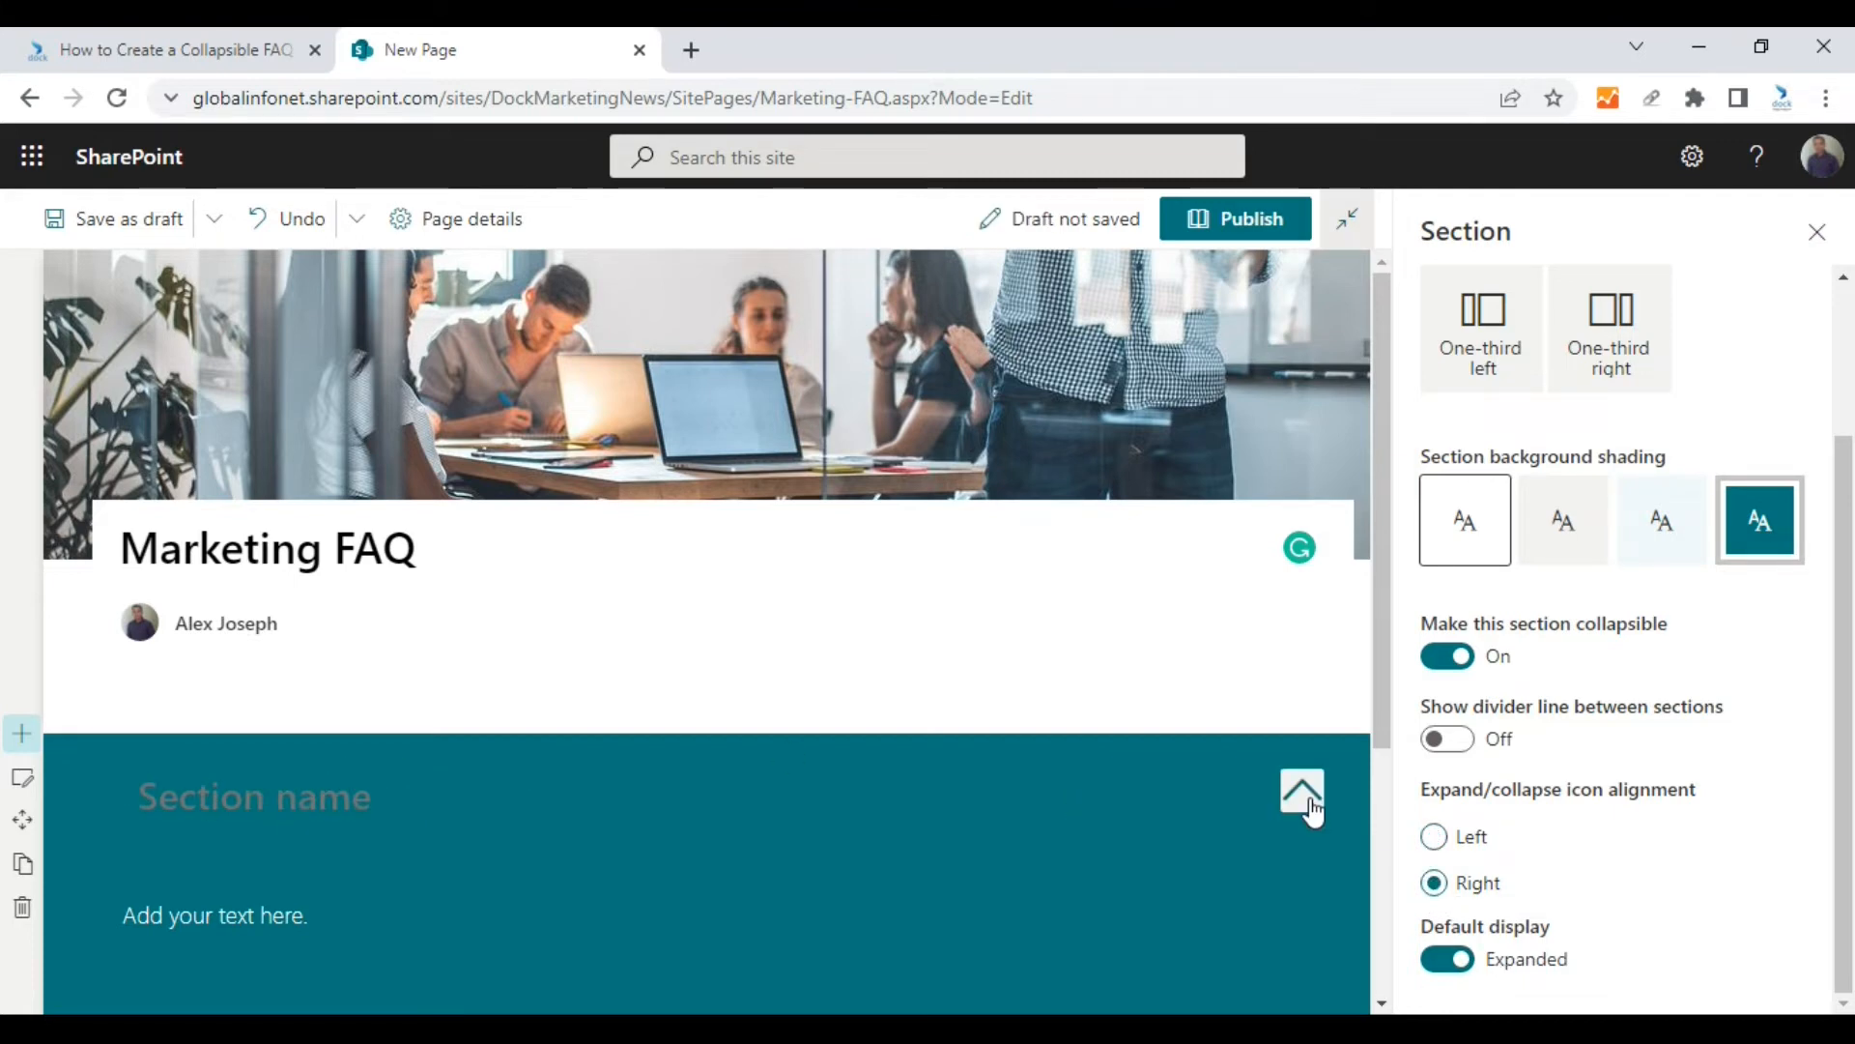
left_click(1435, 837)
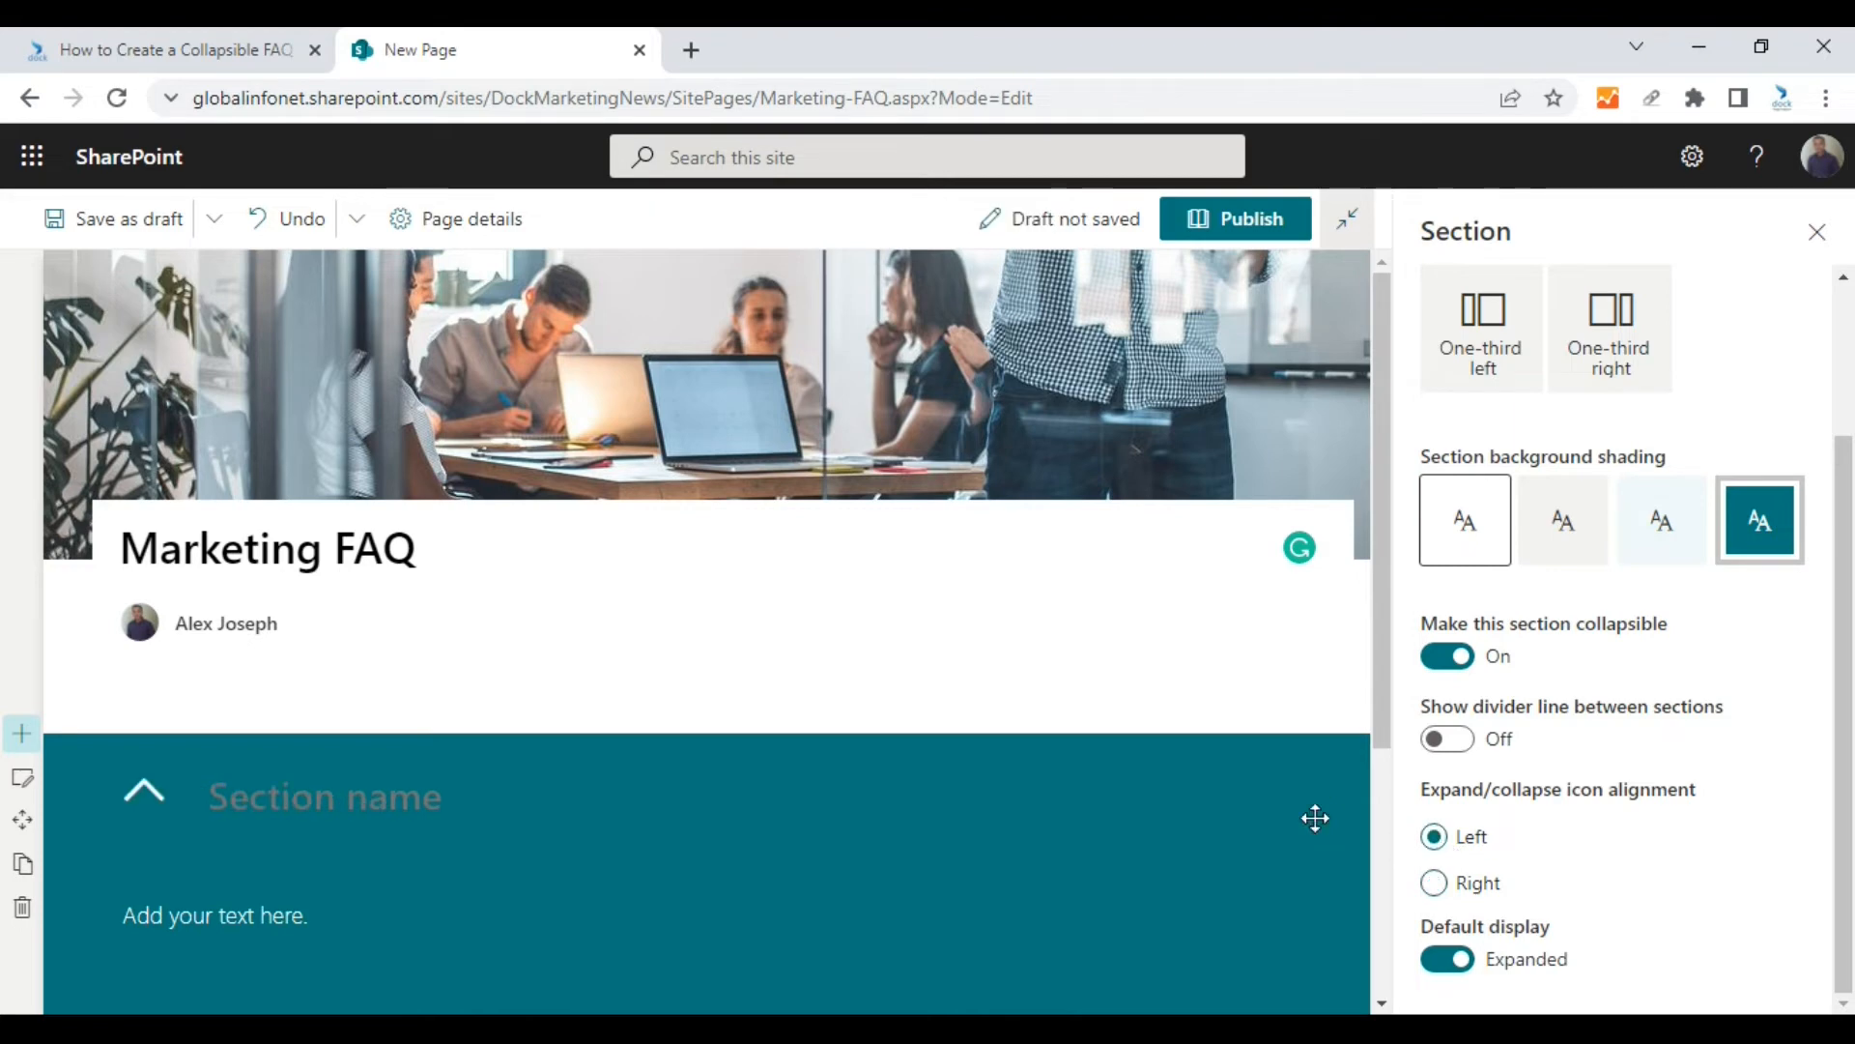
Step: Set the section's default display to Collapsed and test collapsing and expanding it on the page
scroll(1263, 799, "down", 1)
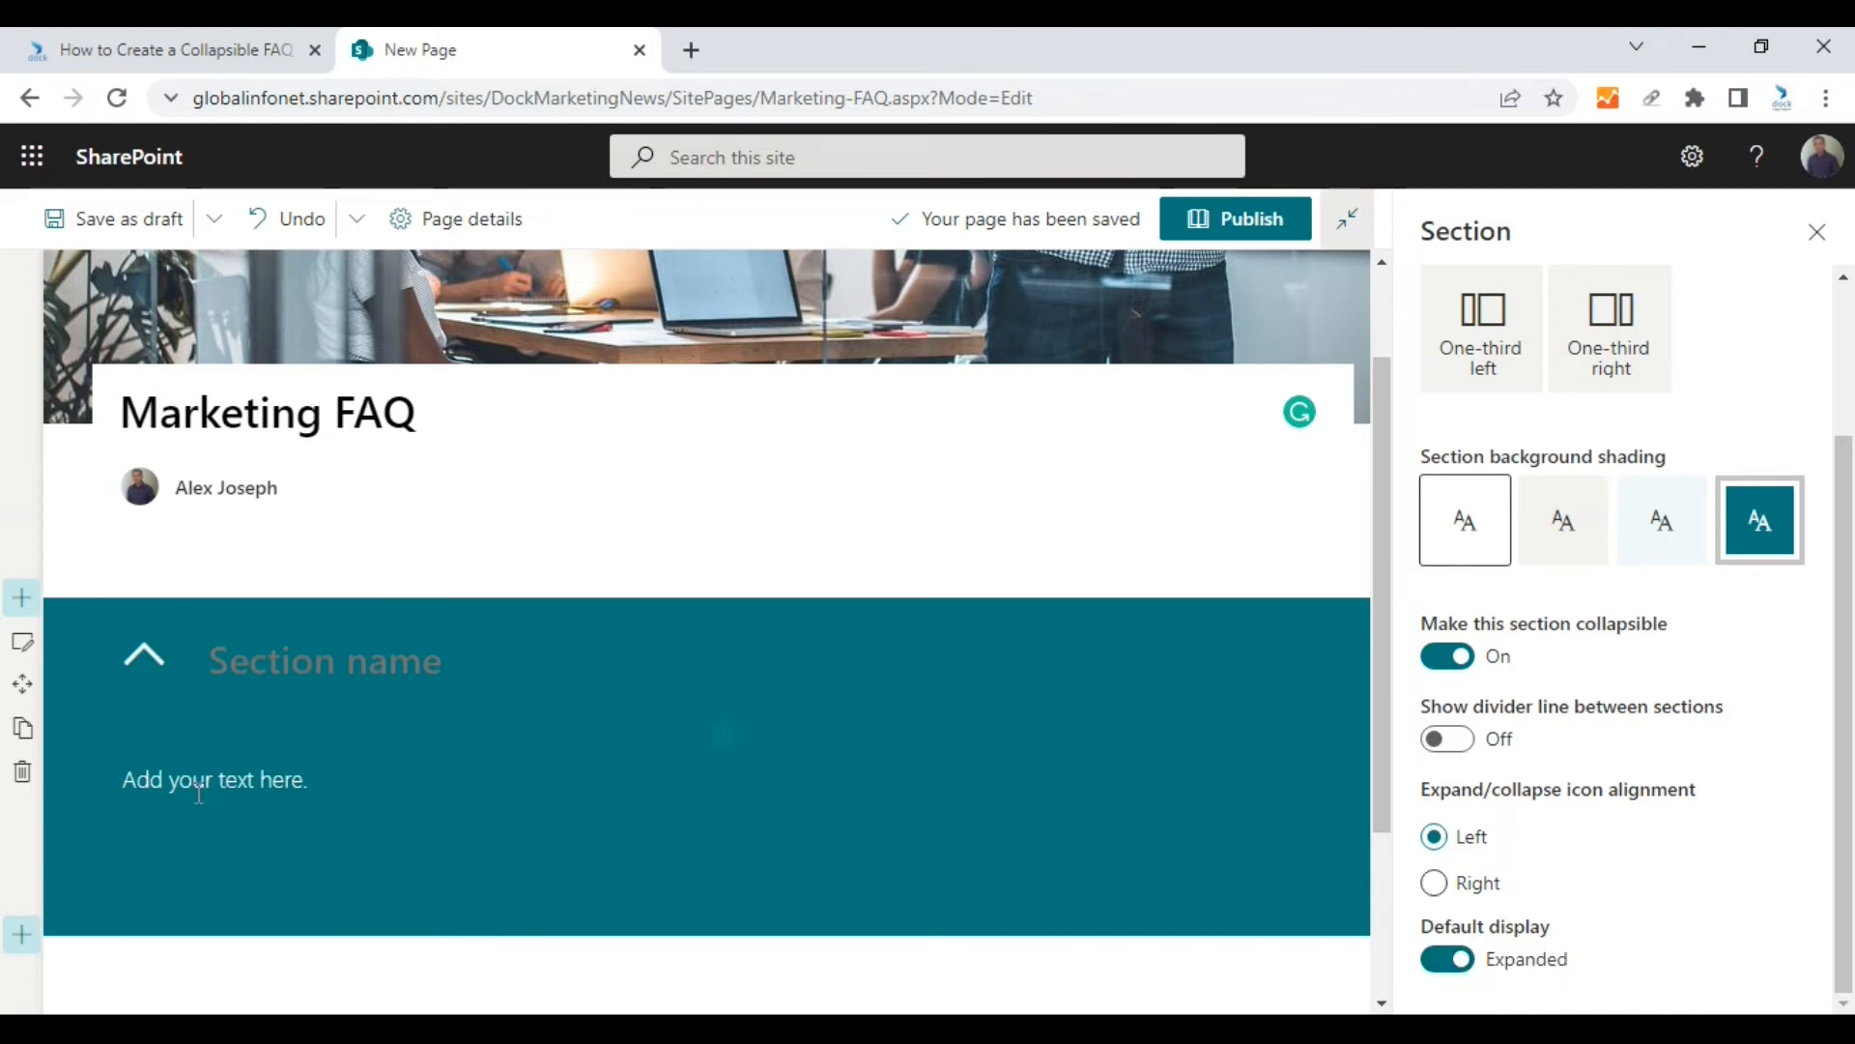
left_click(1452, 961)
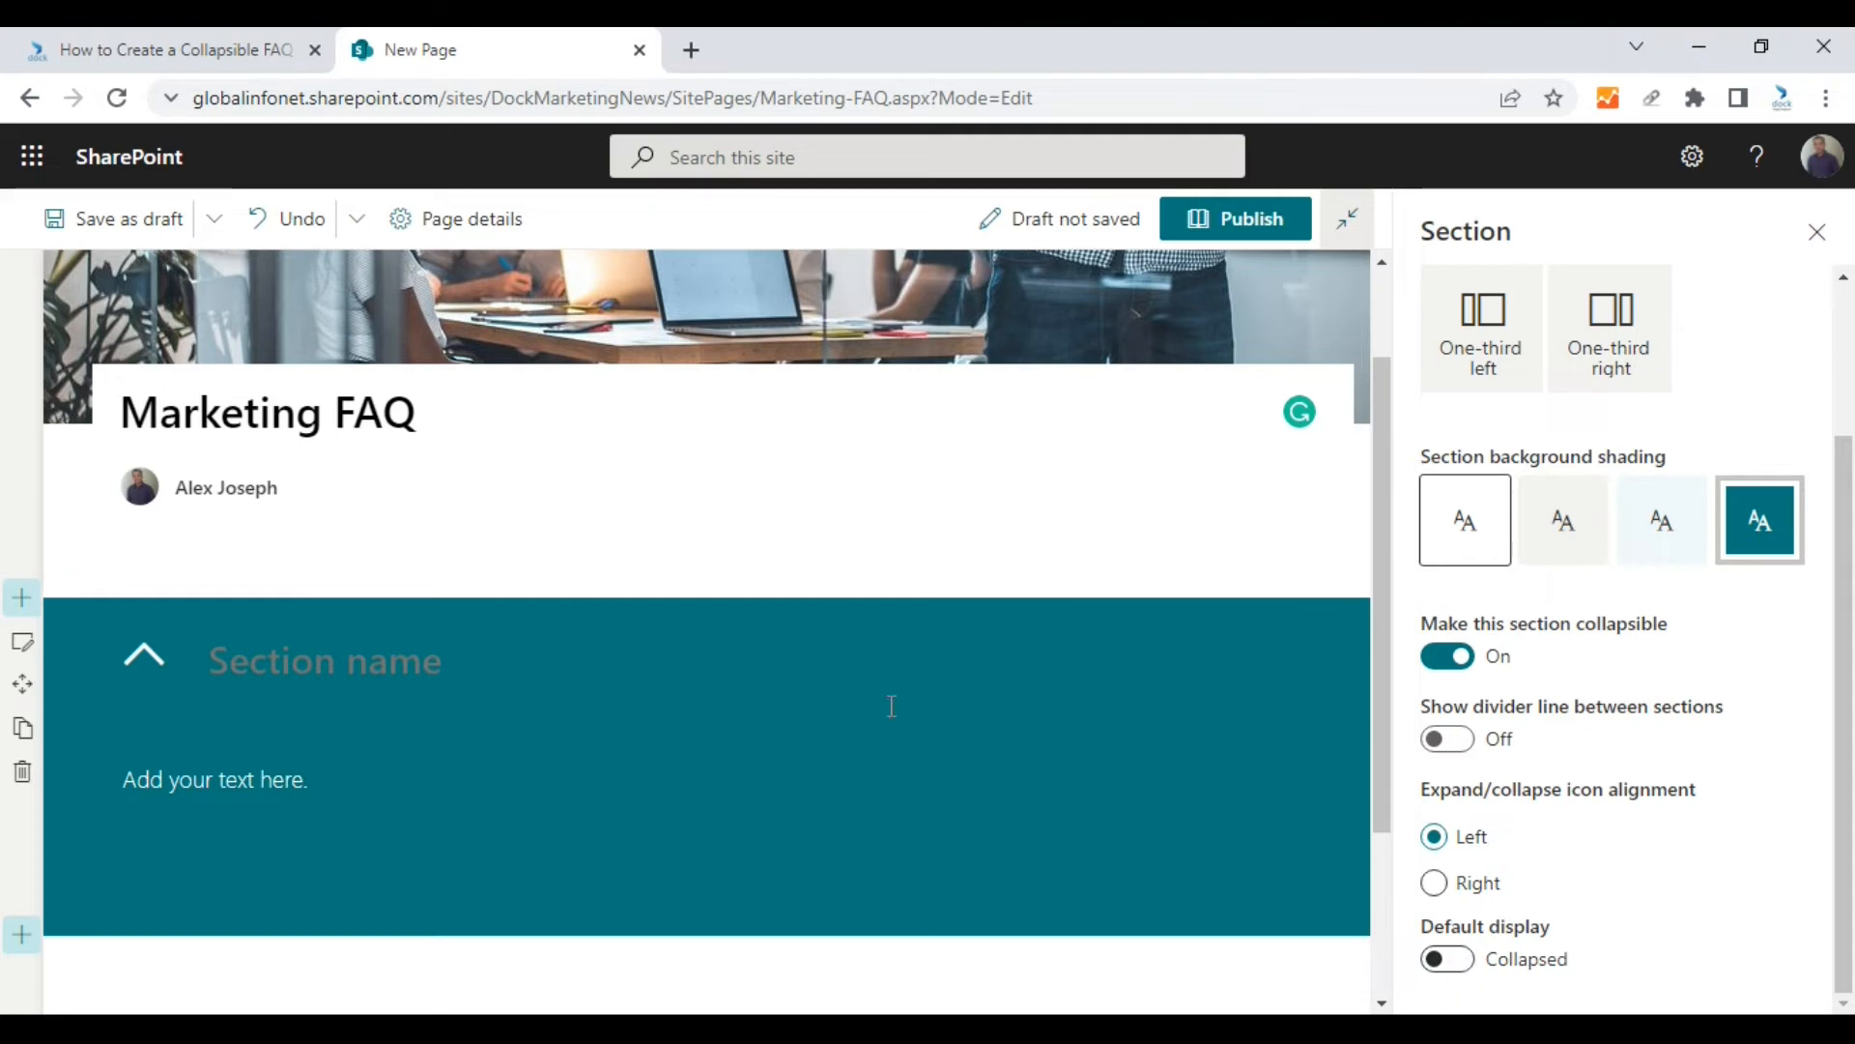
left_click(145, 659)
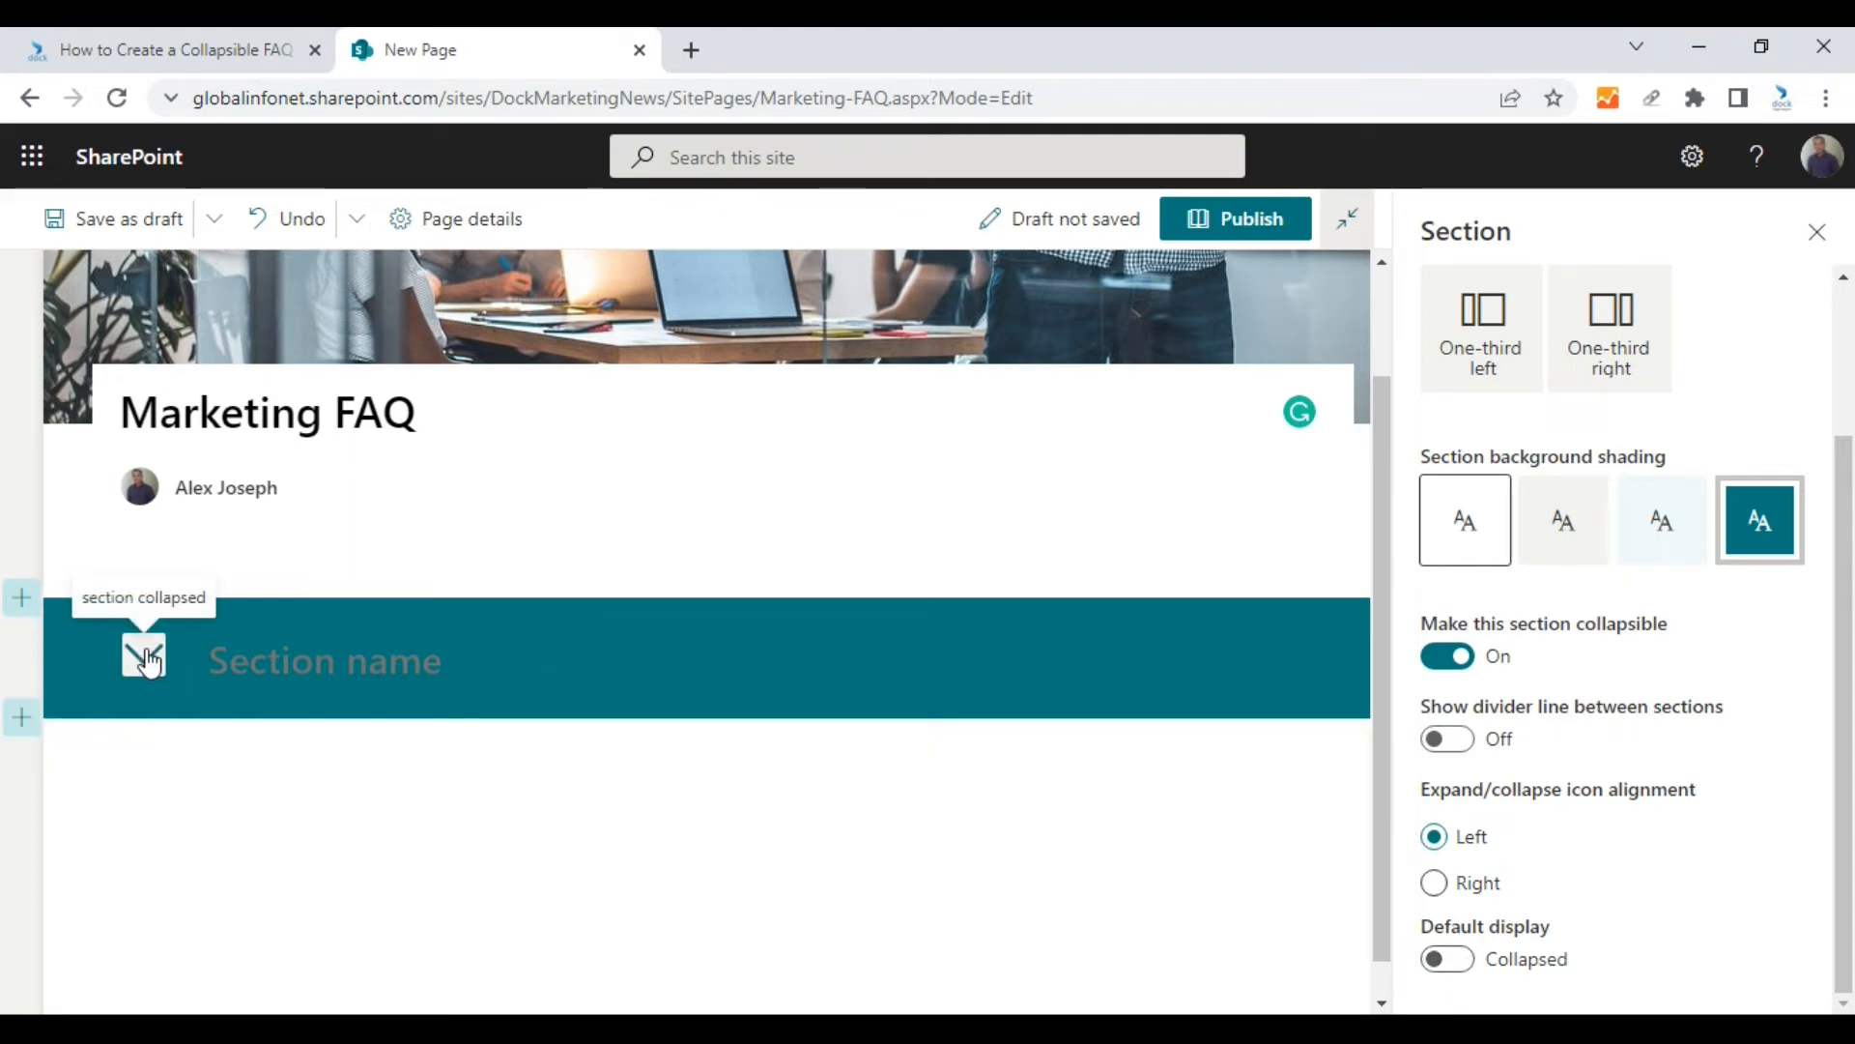
left_click(145, 659)
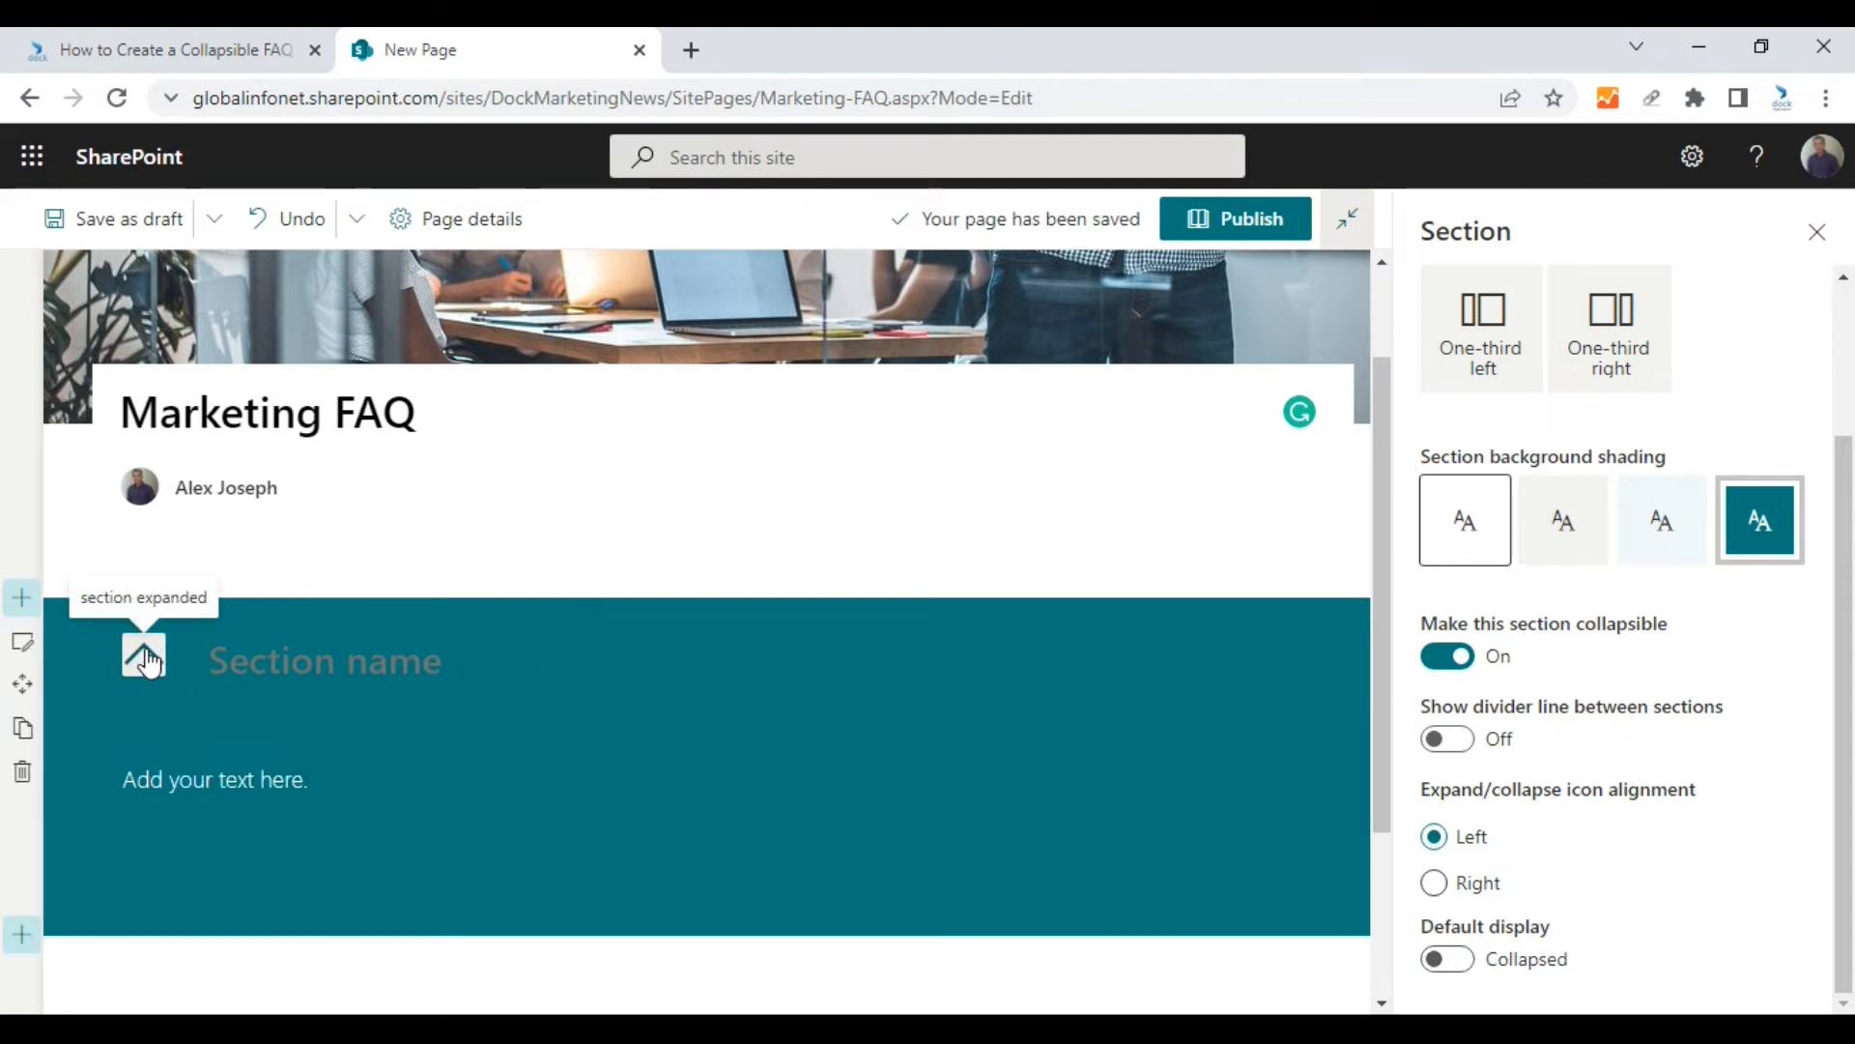
left_click(145, 660)
left_click(145, 659)
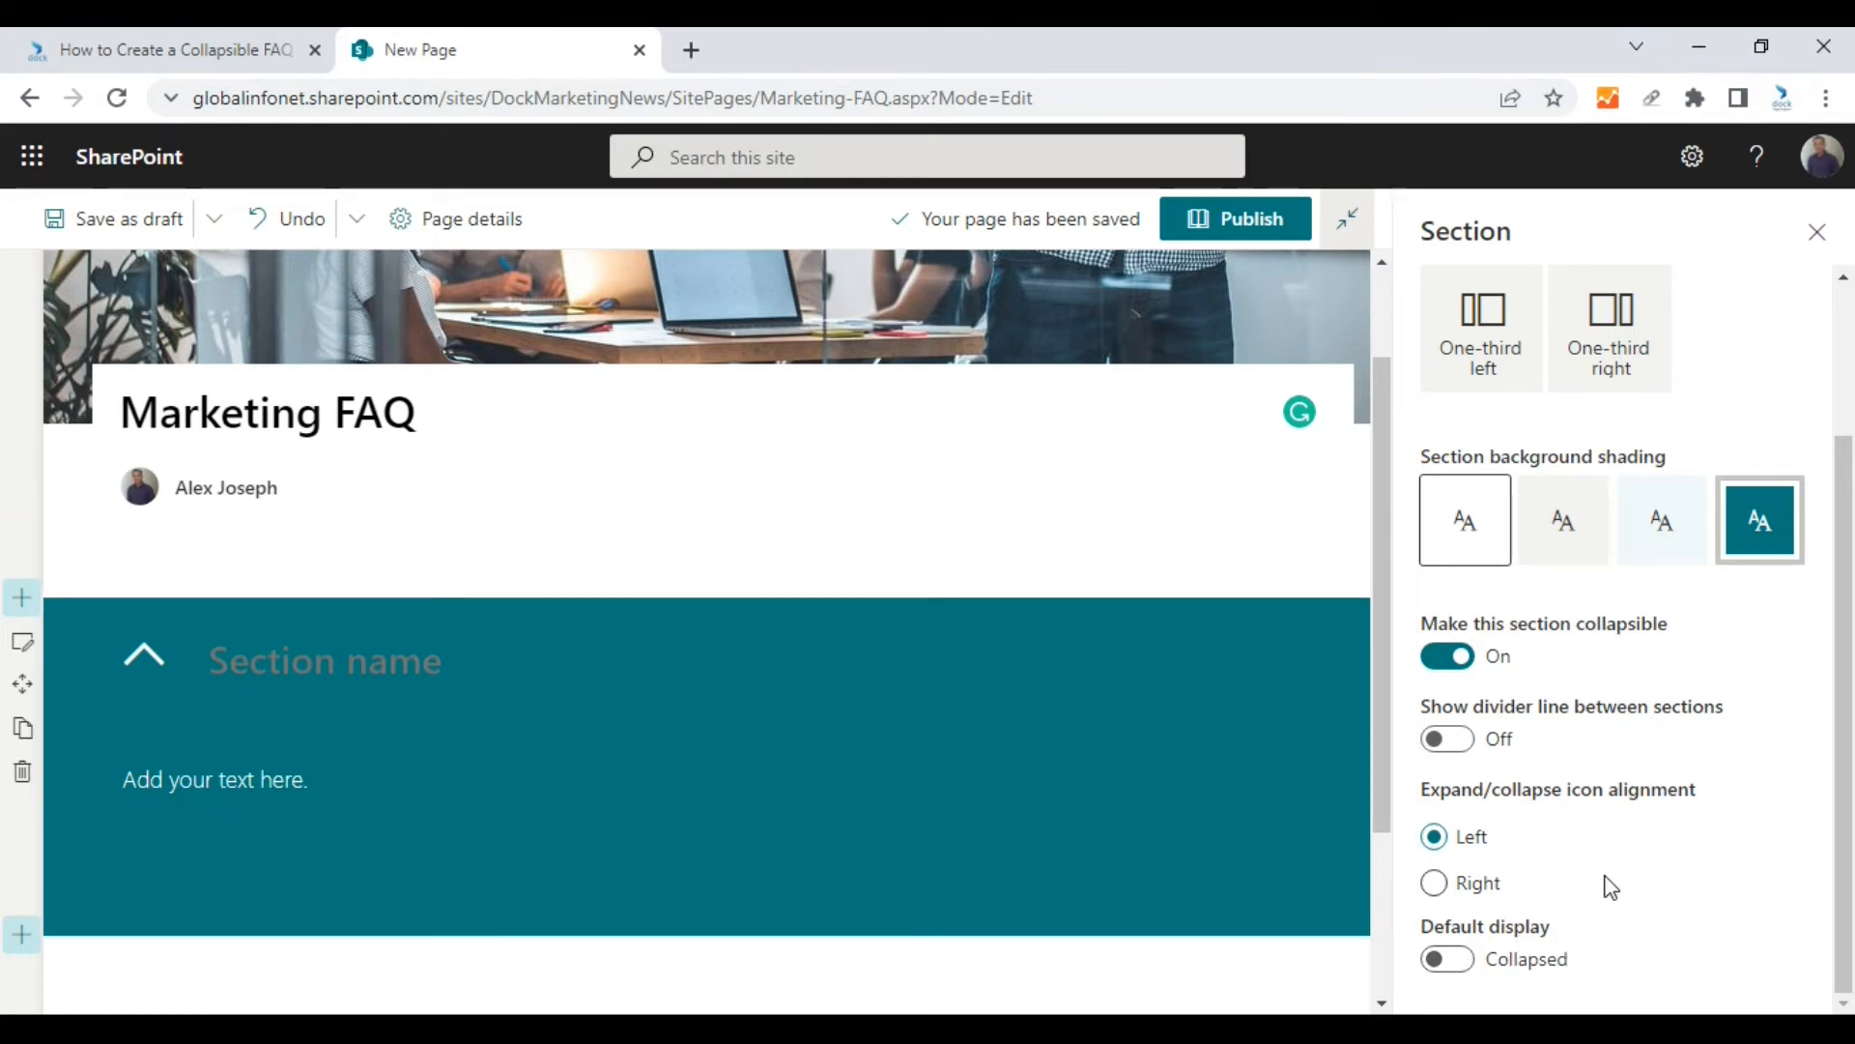
Step: Close the section settings and name the teal section "What is the purpose of this site?"
left_click(332, 660)
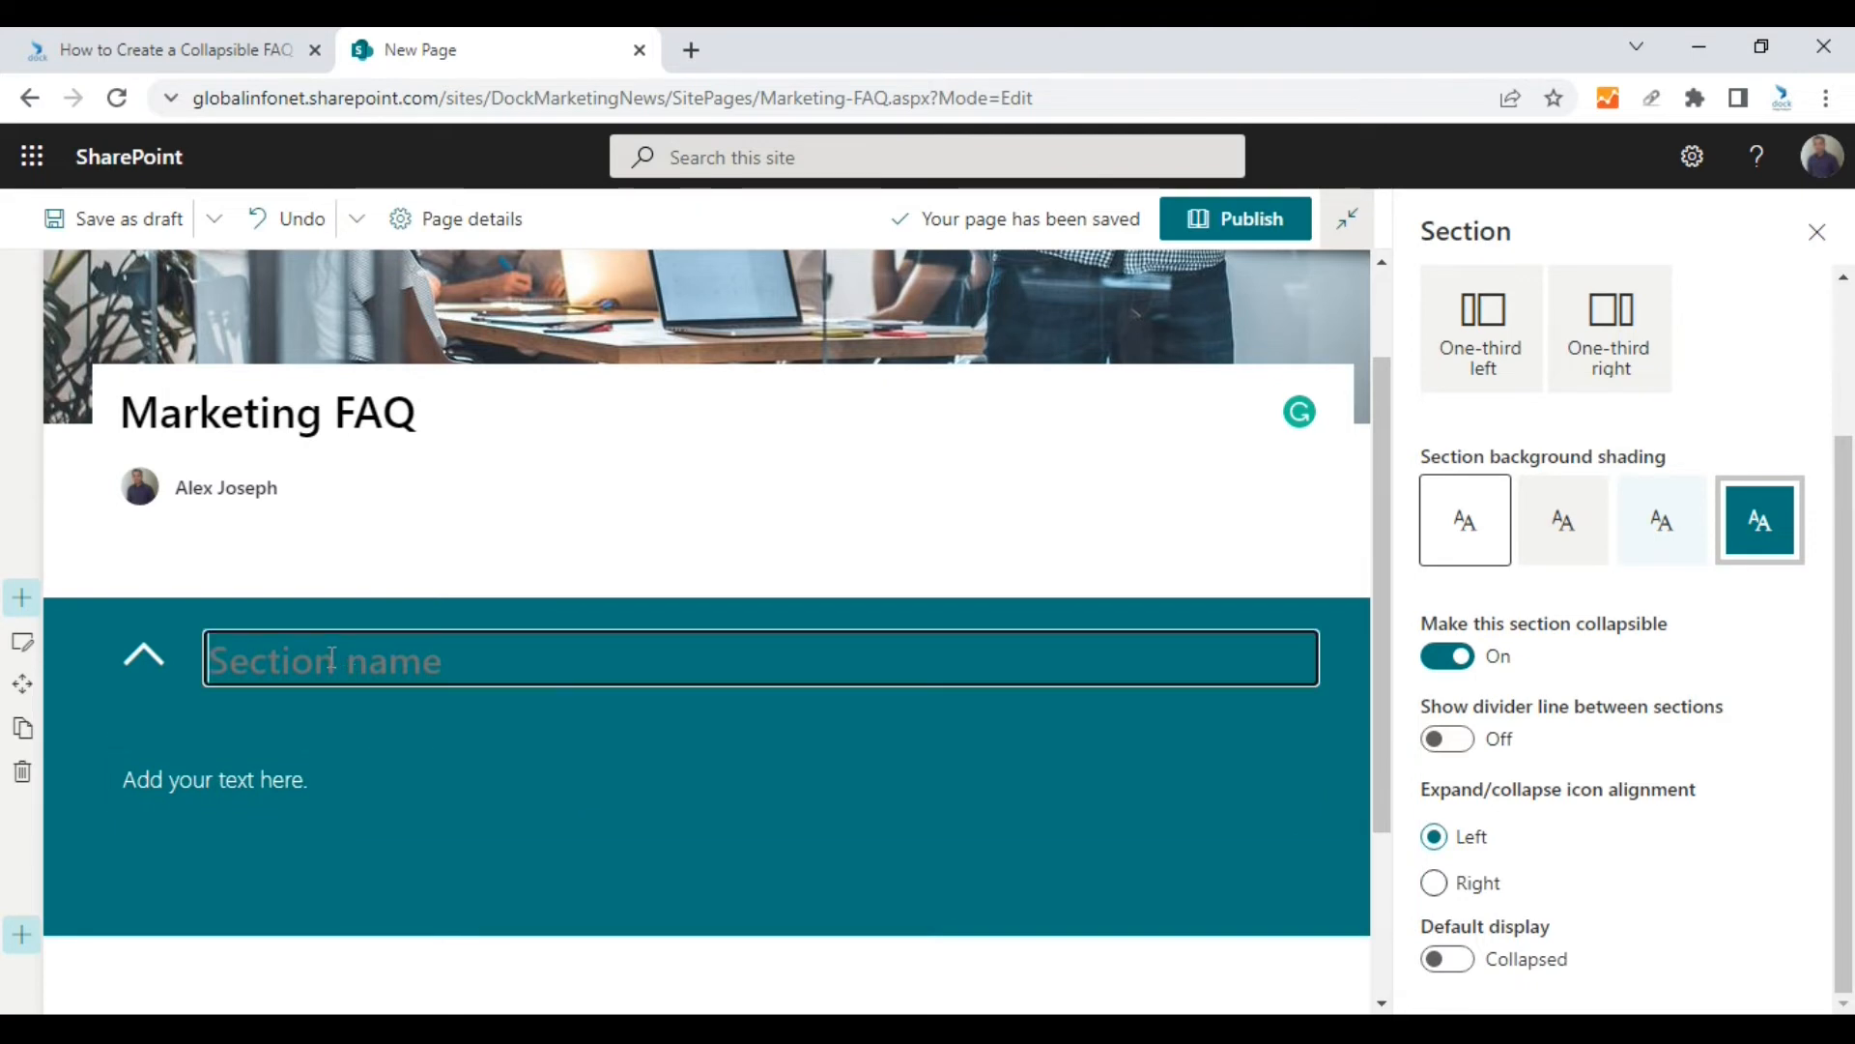
left_click(1817, 231)
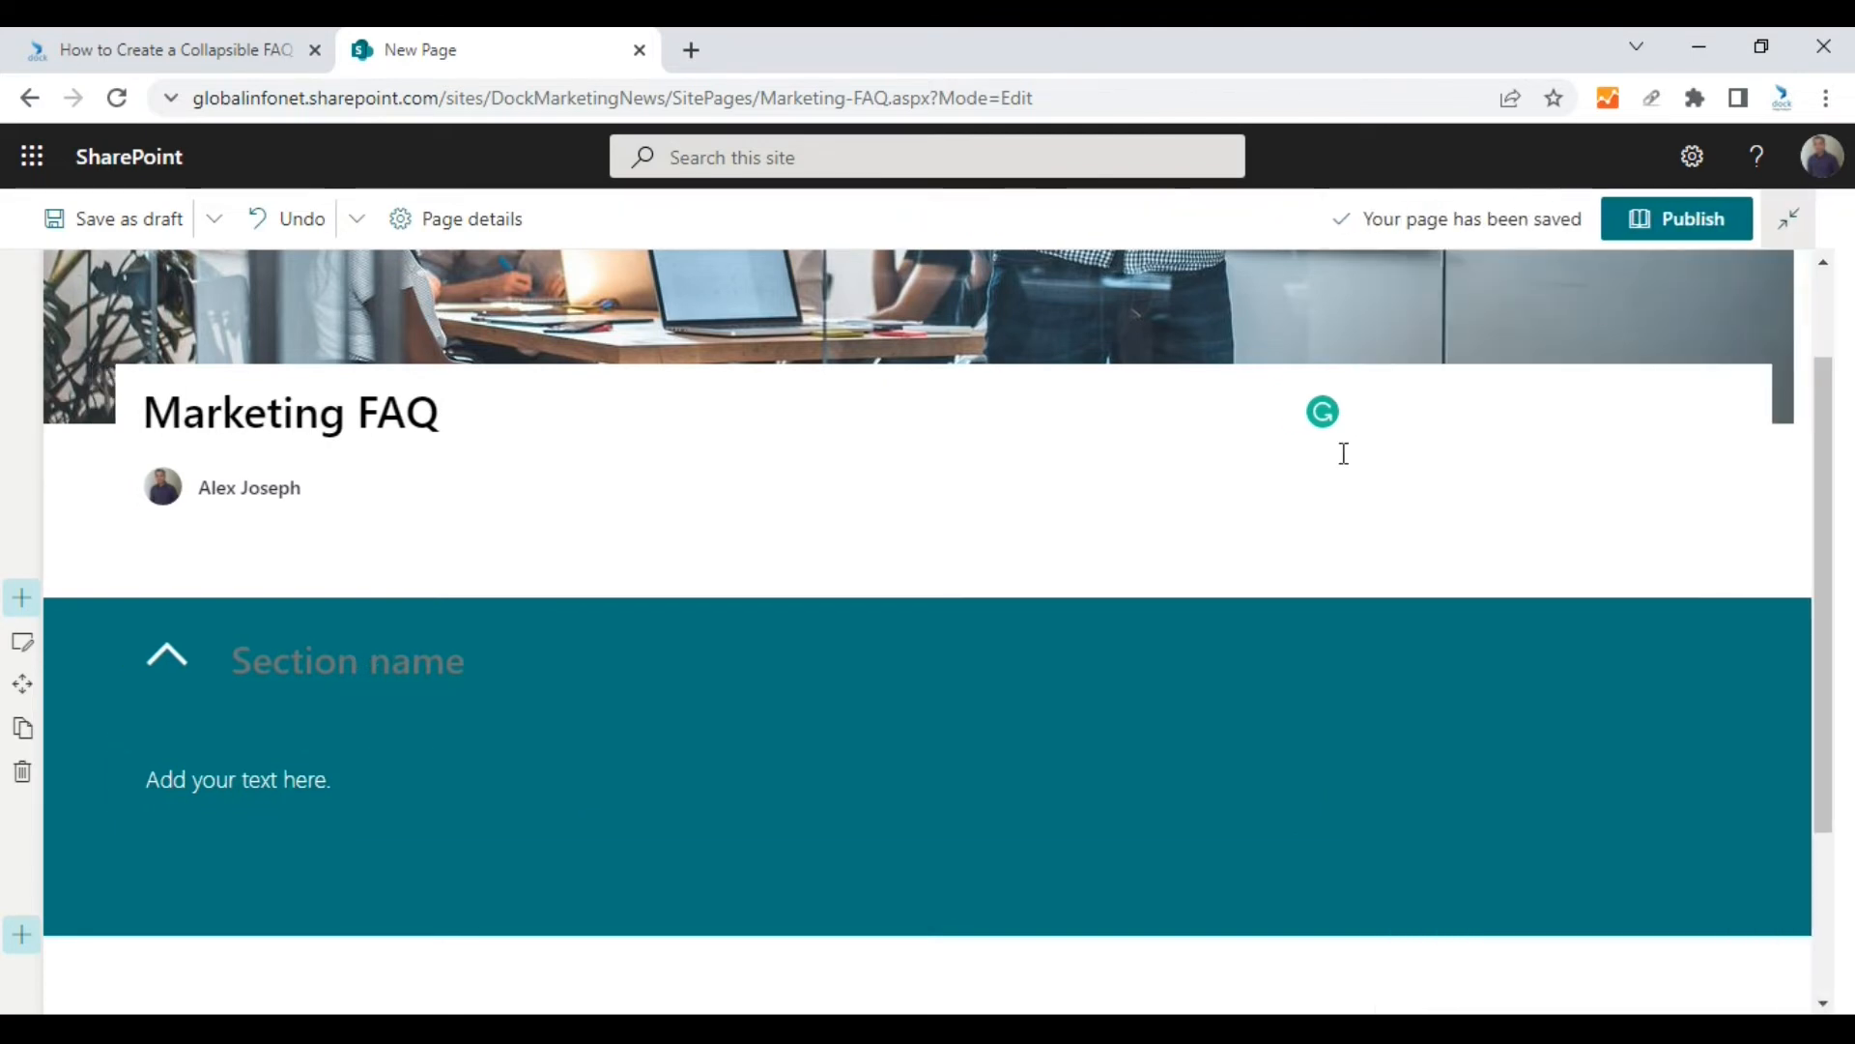
left_click(373, 657)
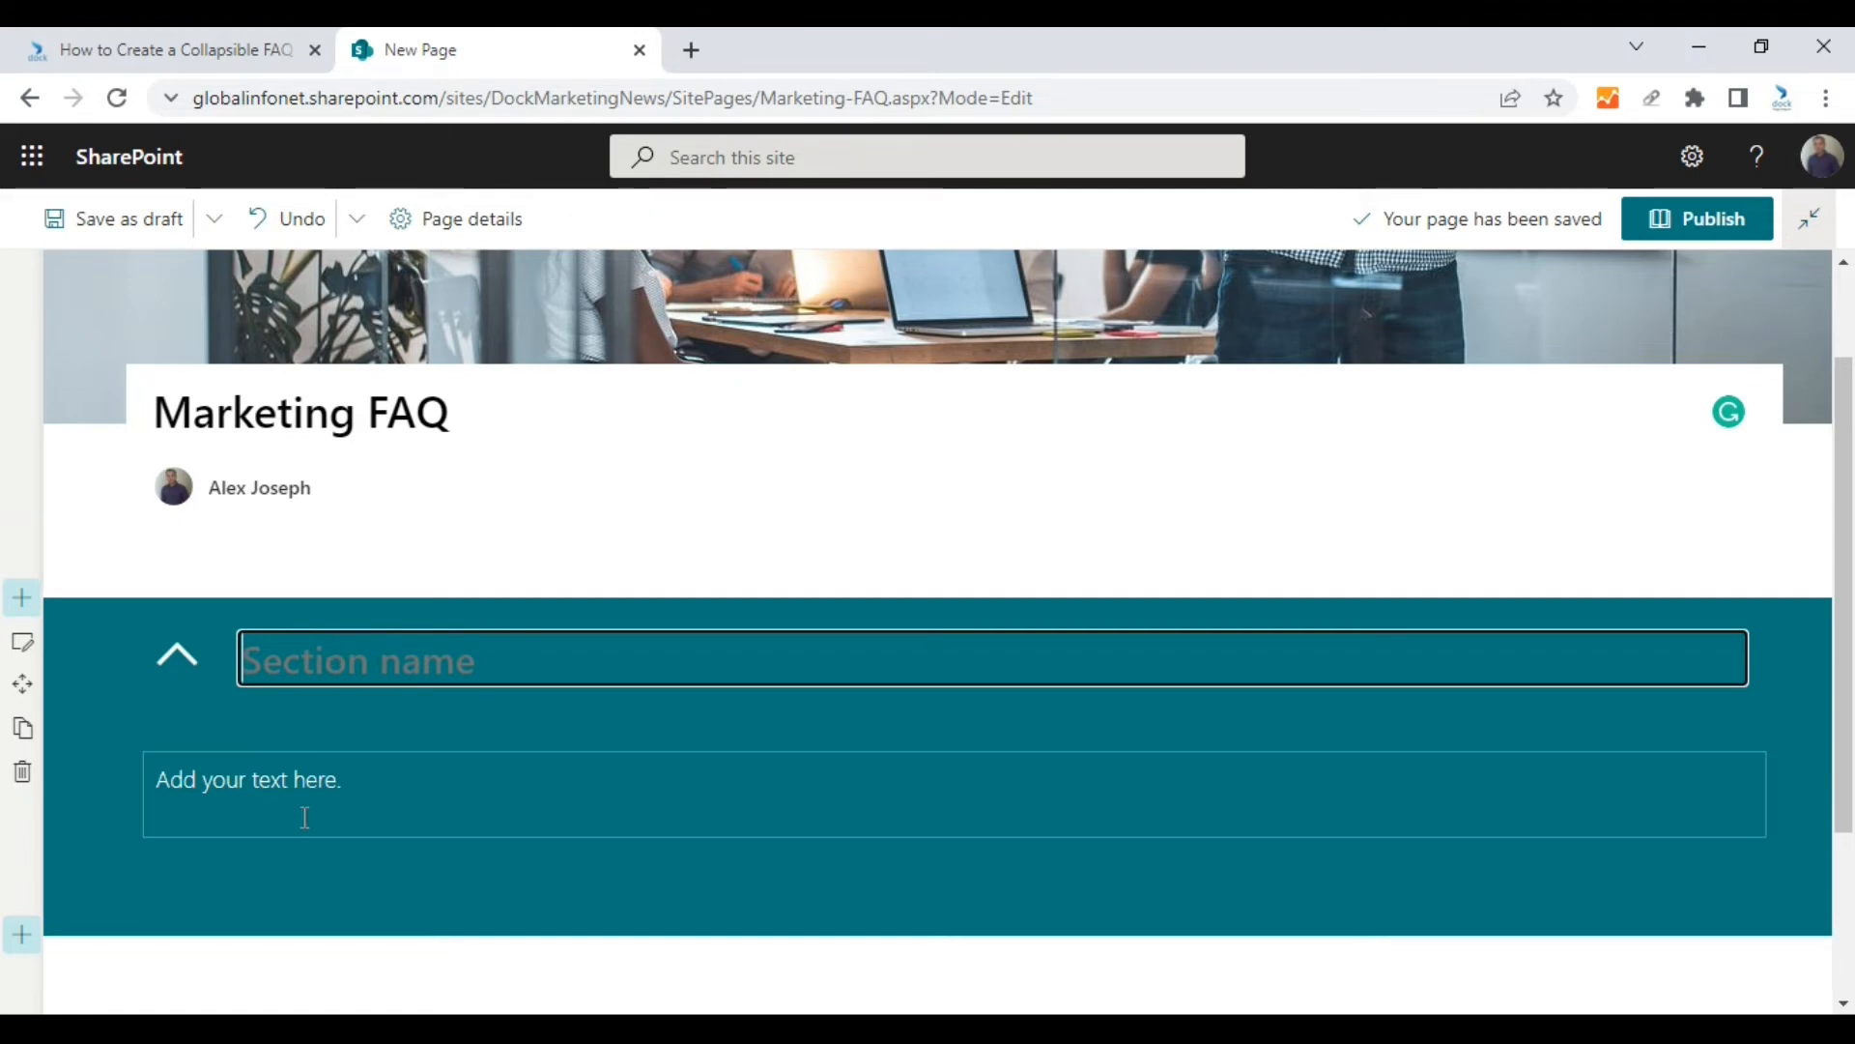
left_click(274, 783)
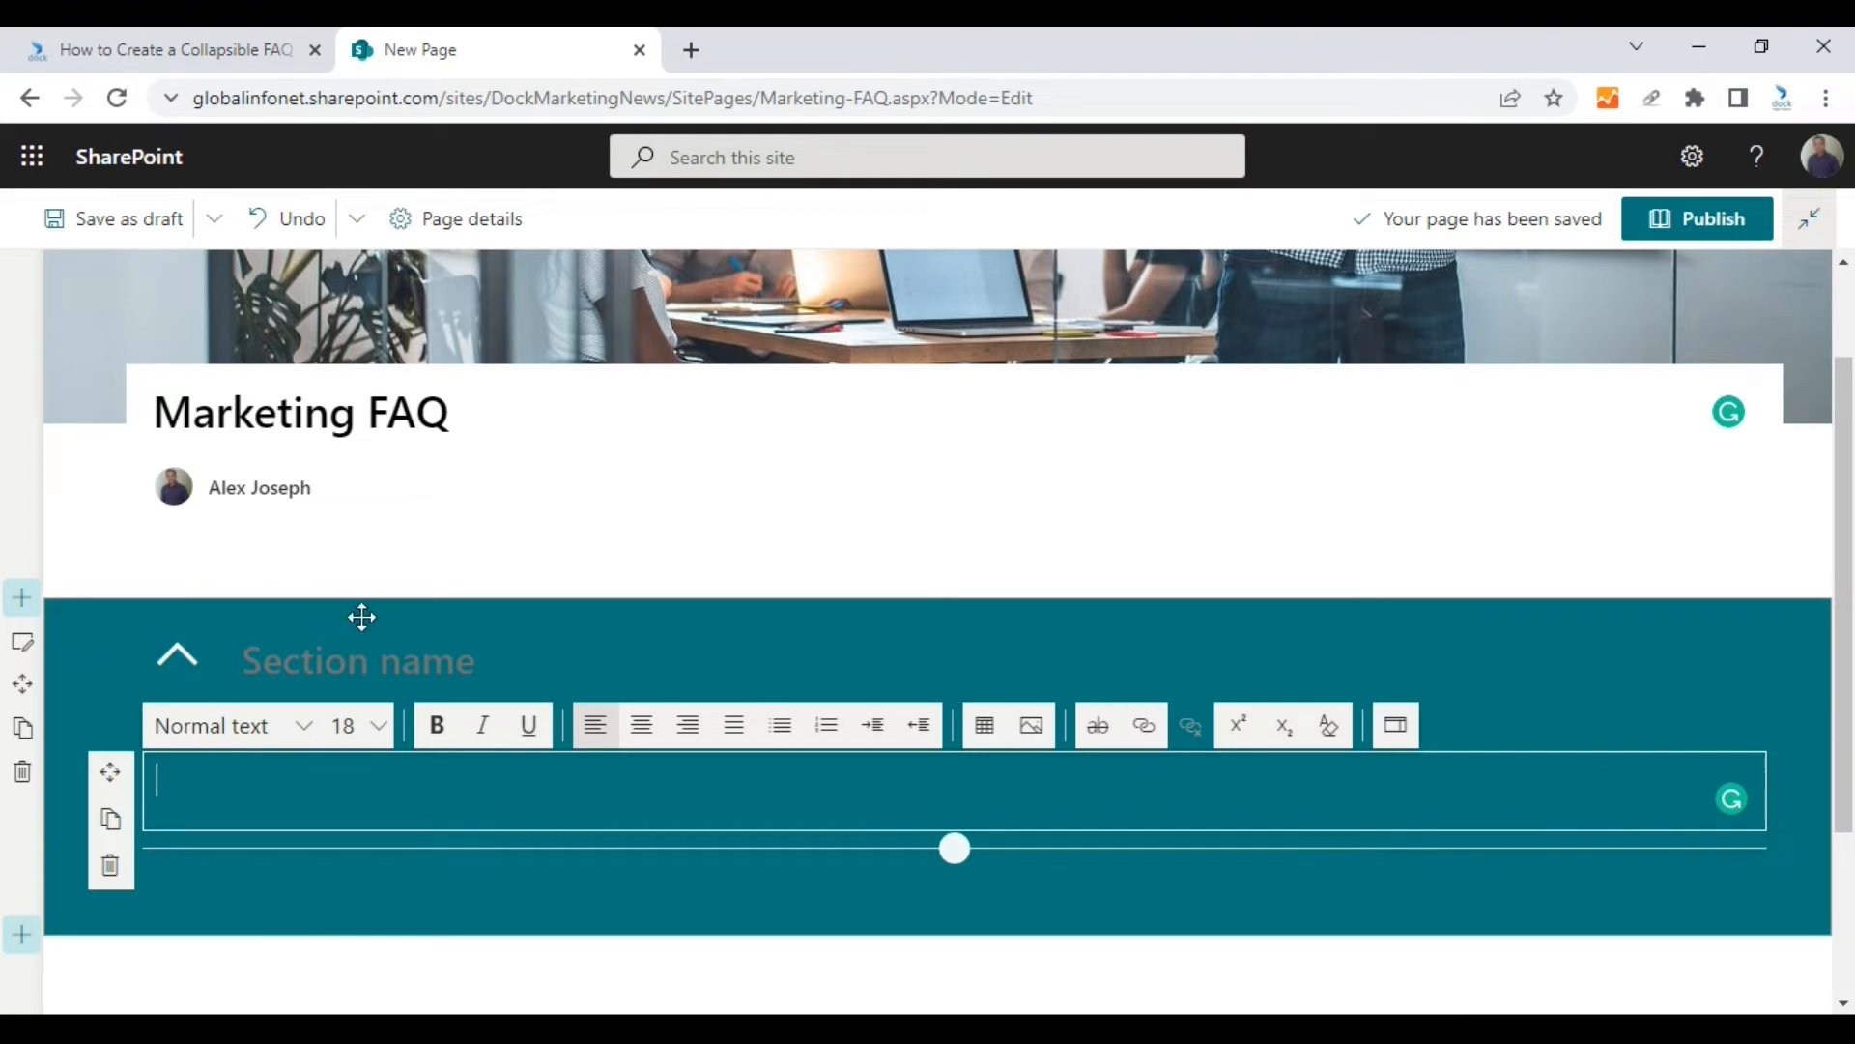
left_click(344, 660)
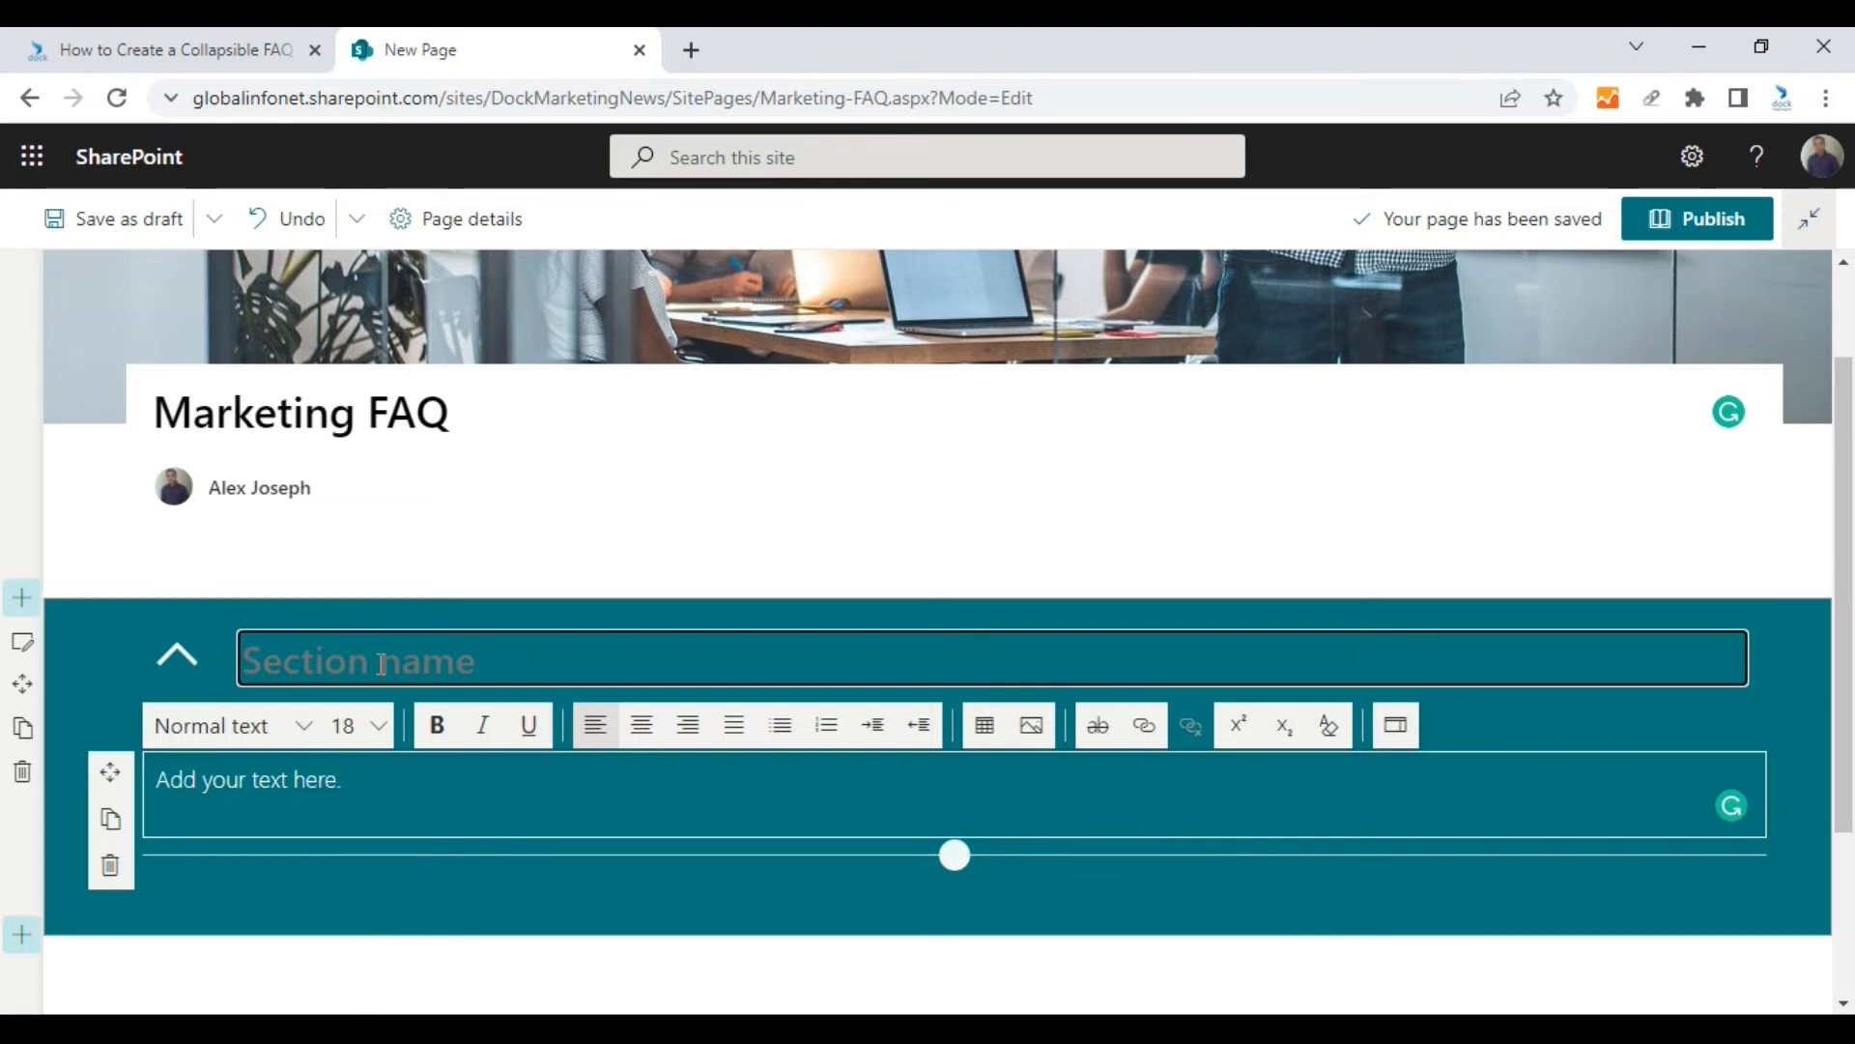
type("What i")
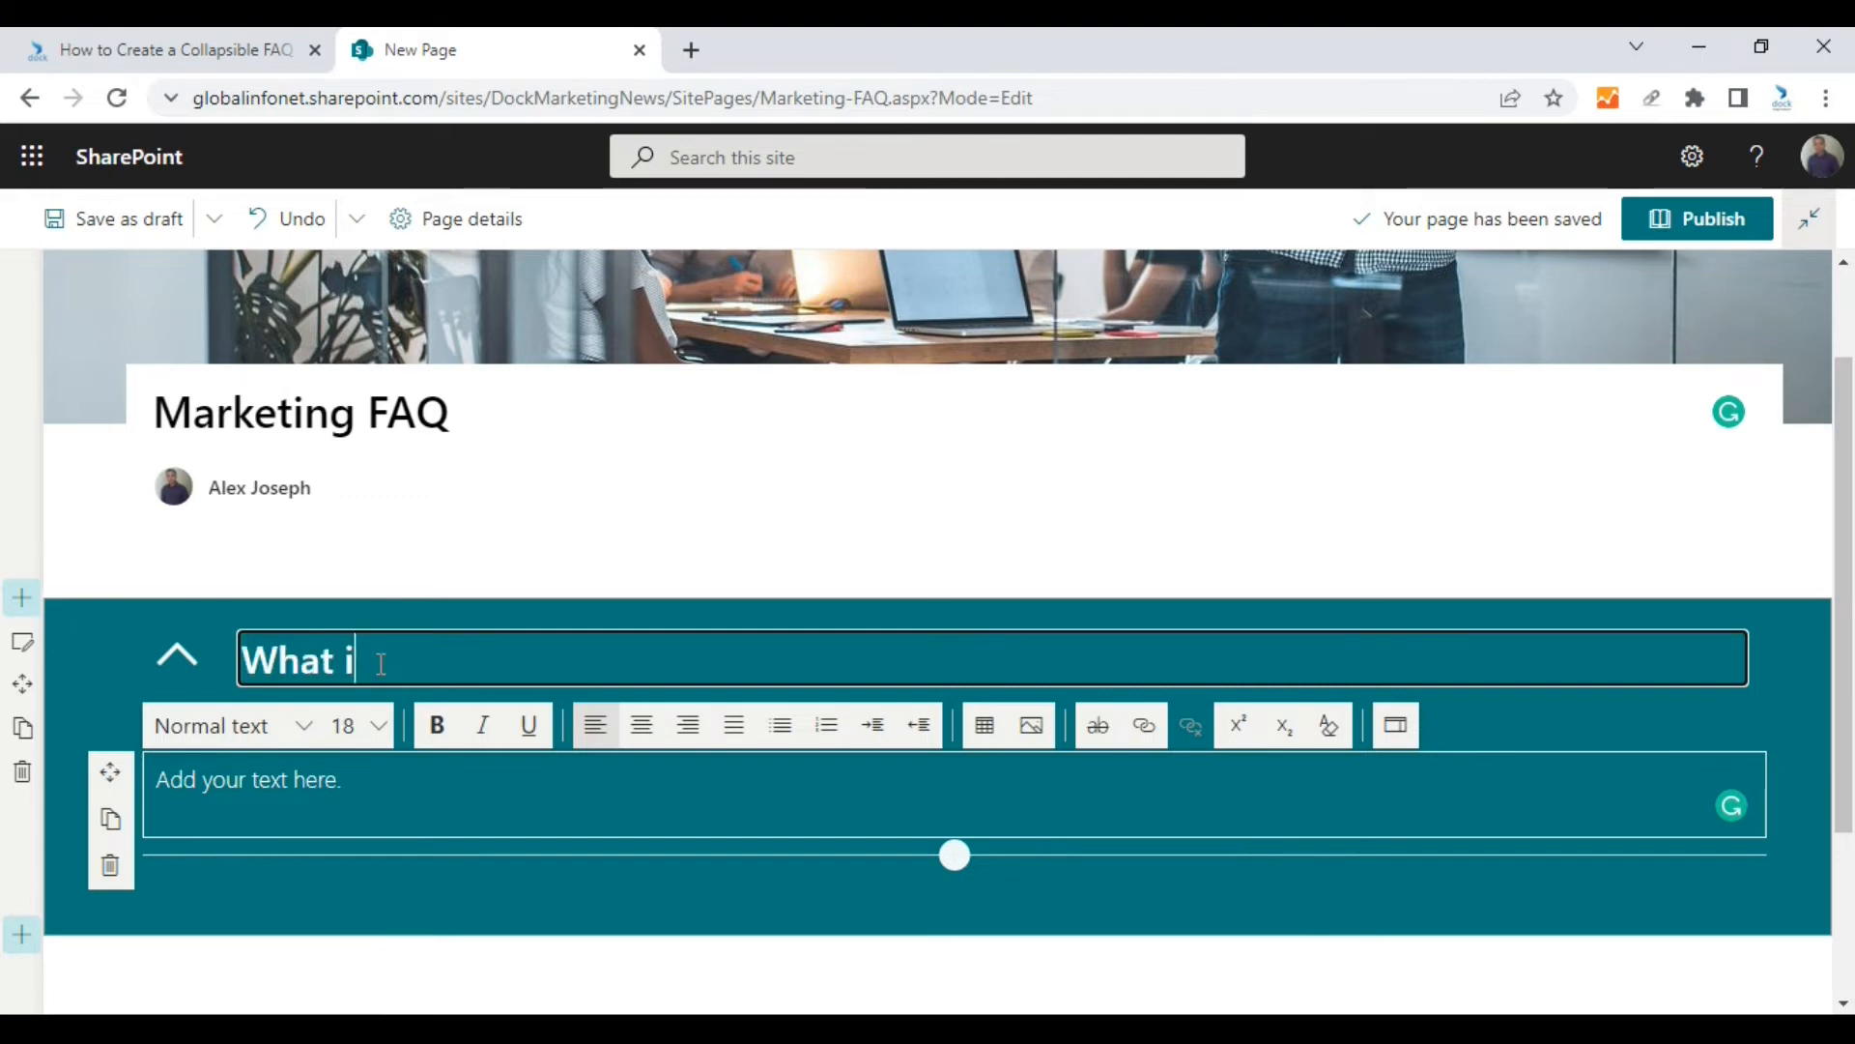
type("s the purpo")
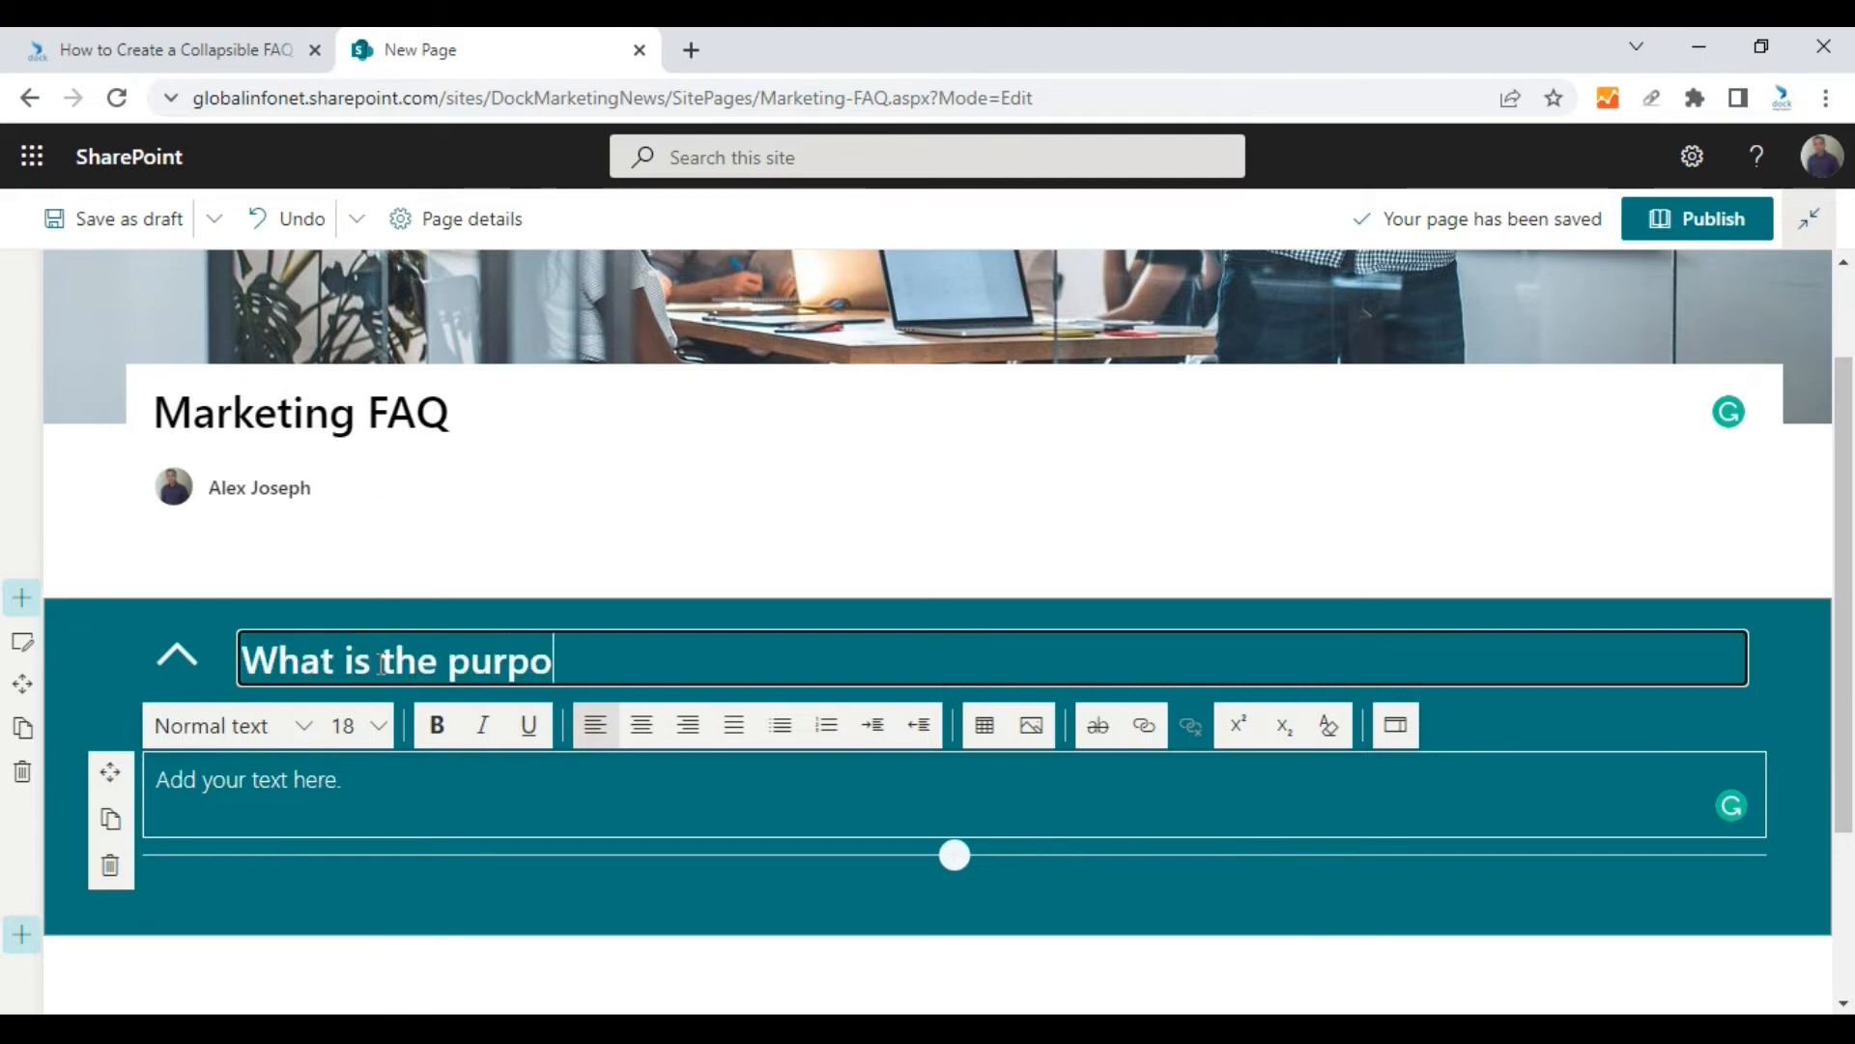
type("se of this site?")
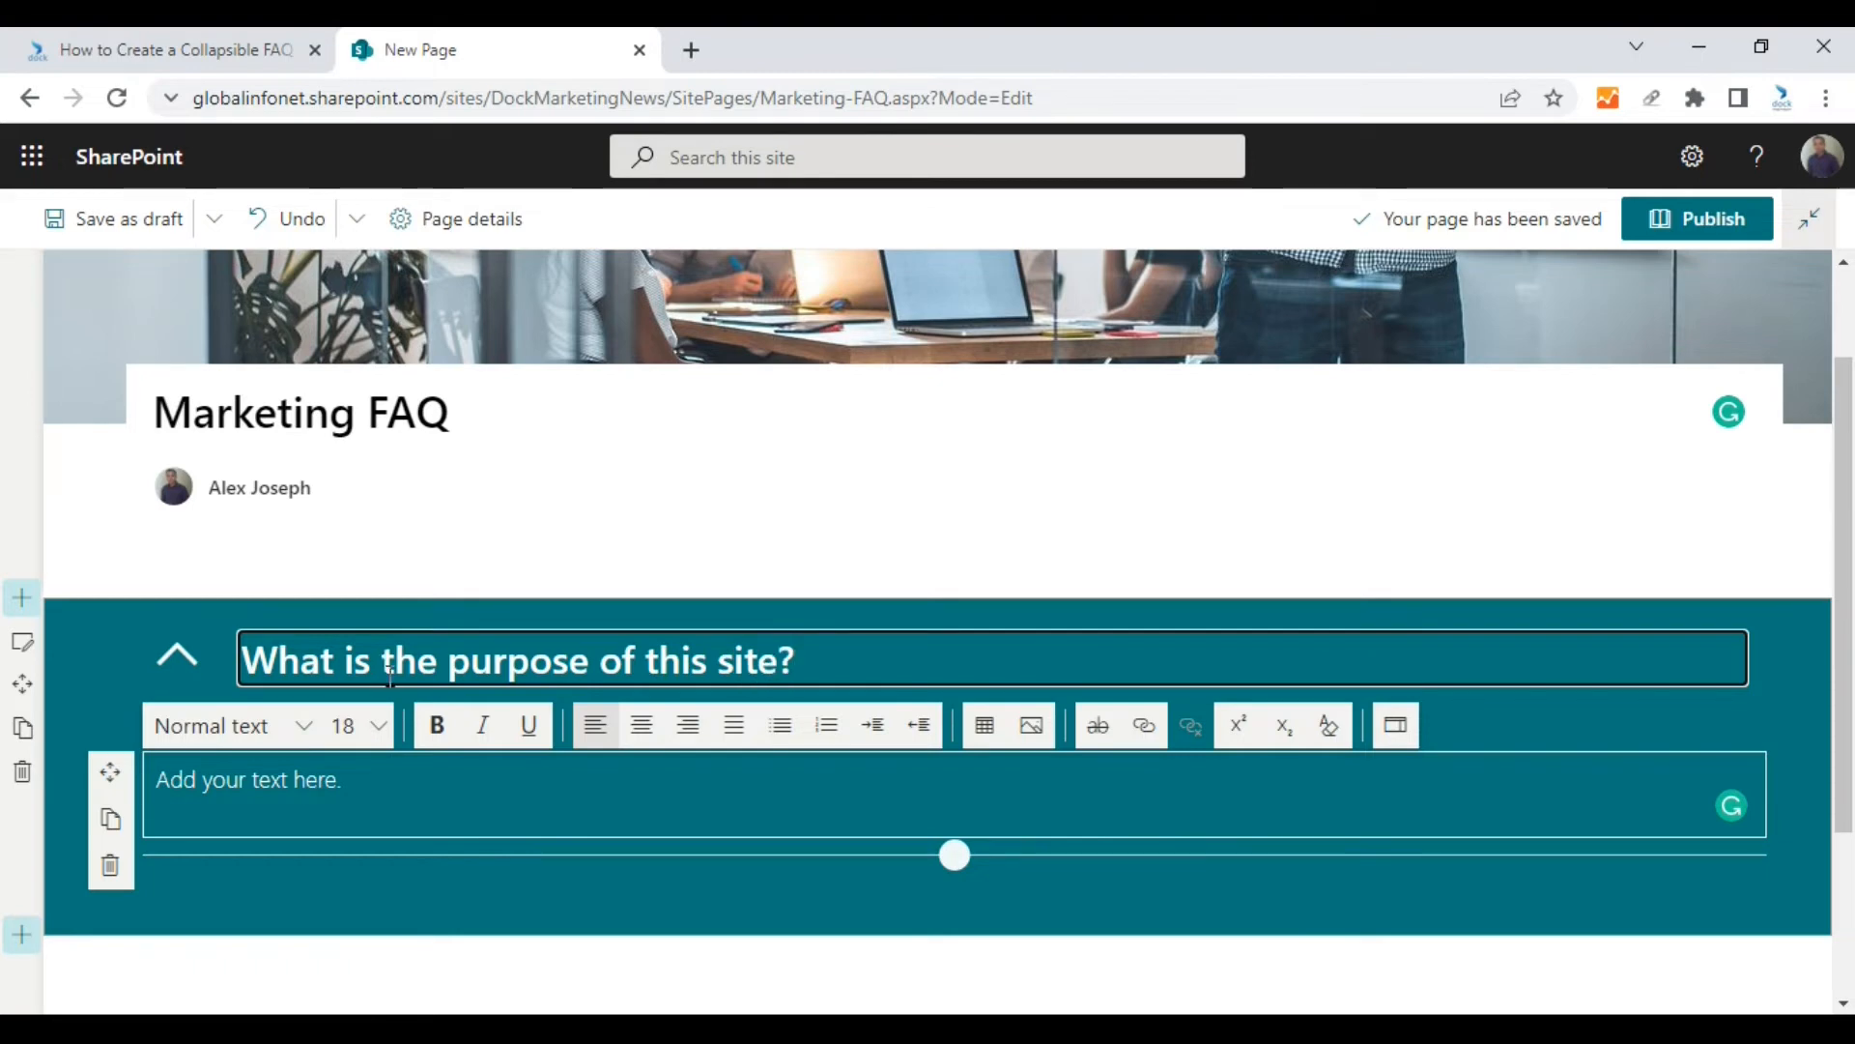
Step: Answer the question with "This site is created to share all marketing-related news and updates in the organization." and publish the page
left_click(353, 793)
type("This site is created to share all marketing-related news and updates in the organization.")
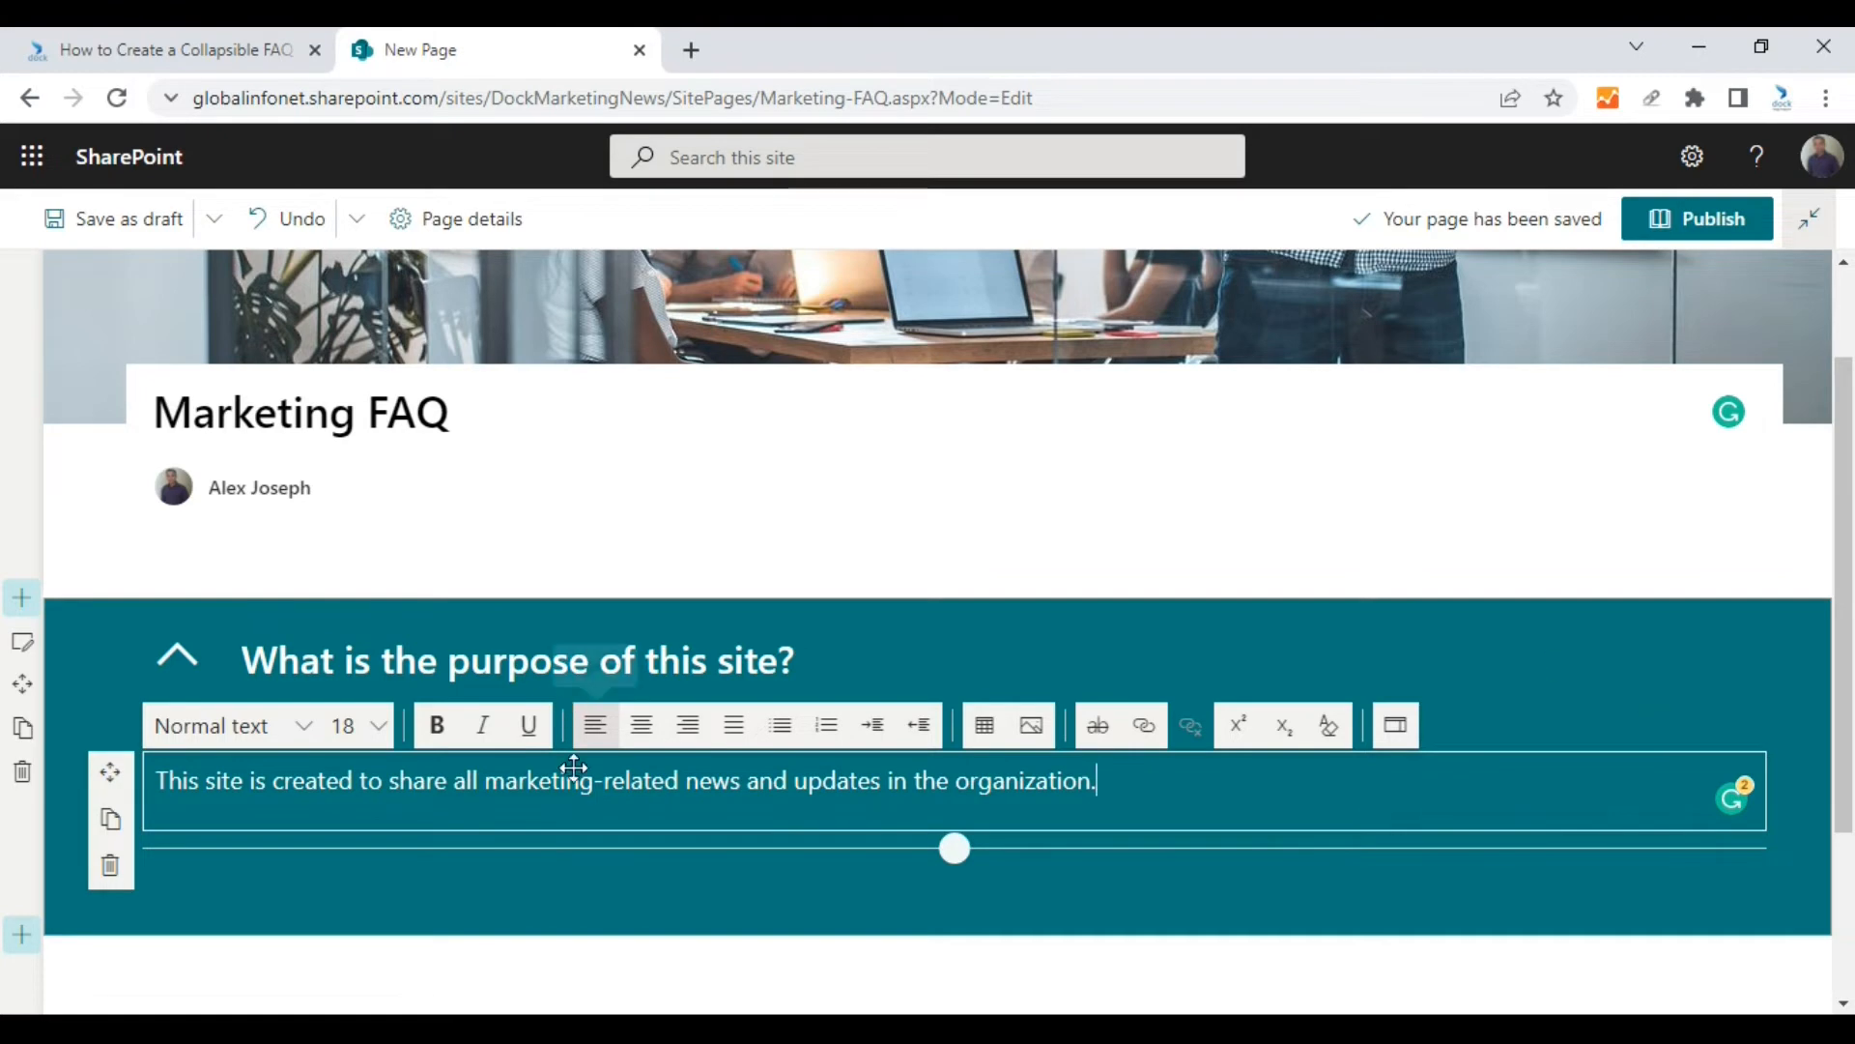
scroll(499, 768, "down", 1)
left_click(484, 767)
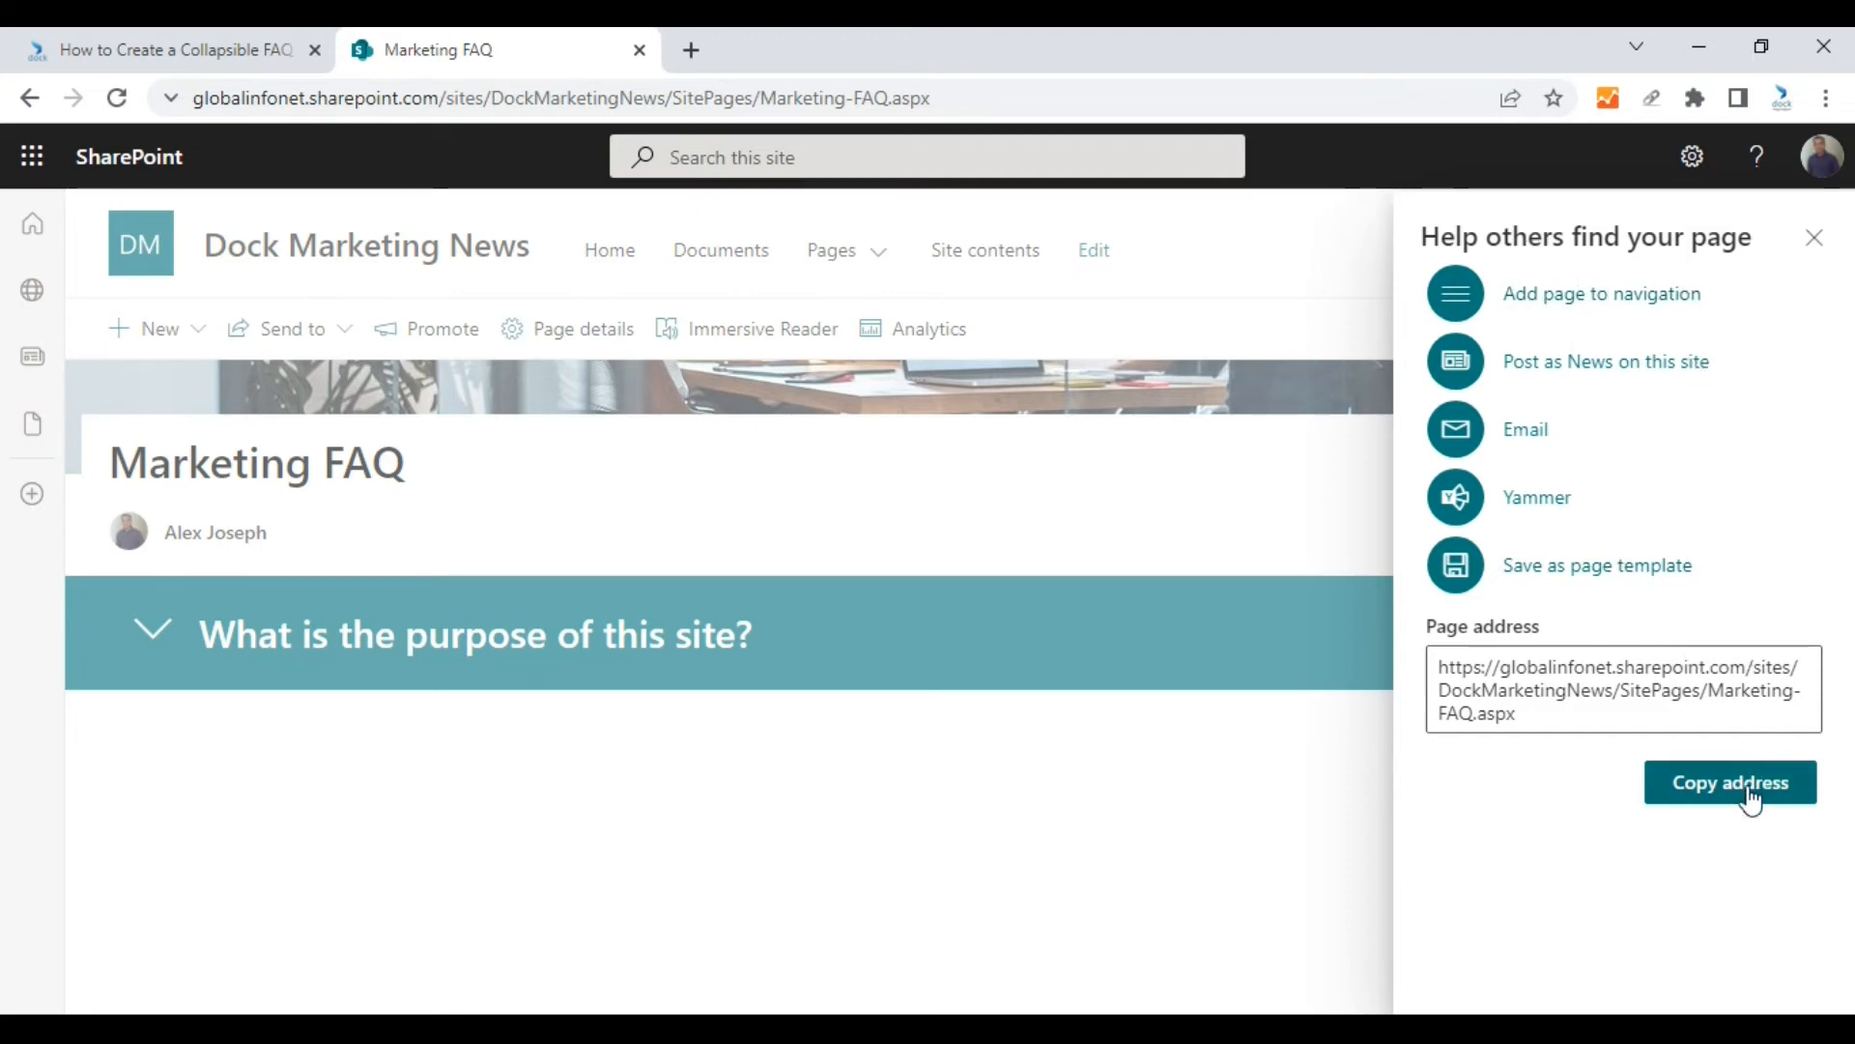
Step: Dismiss the publishing prompts and check the published page by expanding and collapsing the question section
left_click(1814, 237)
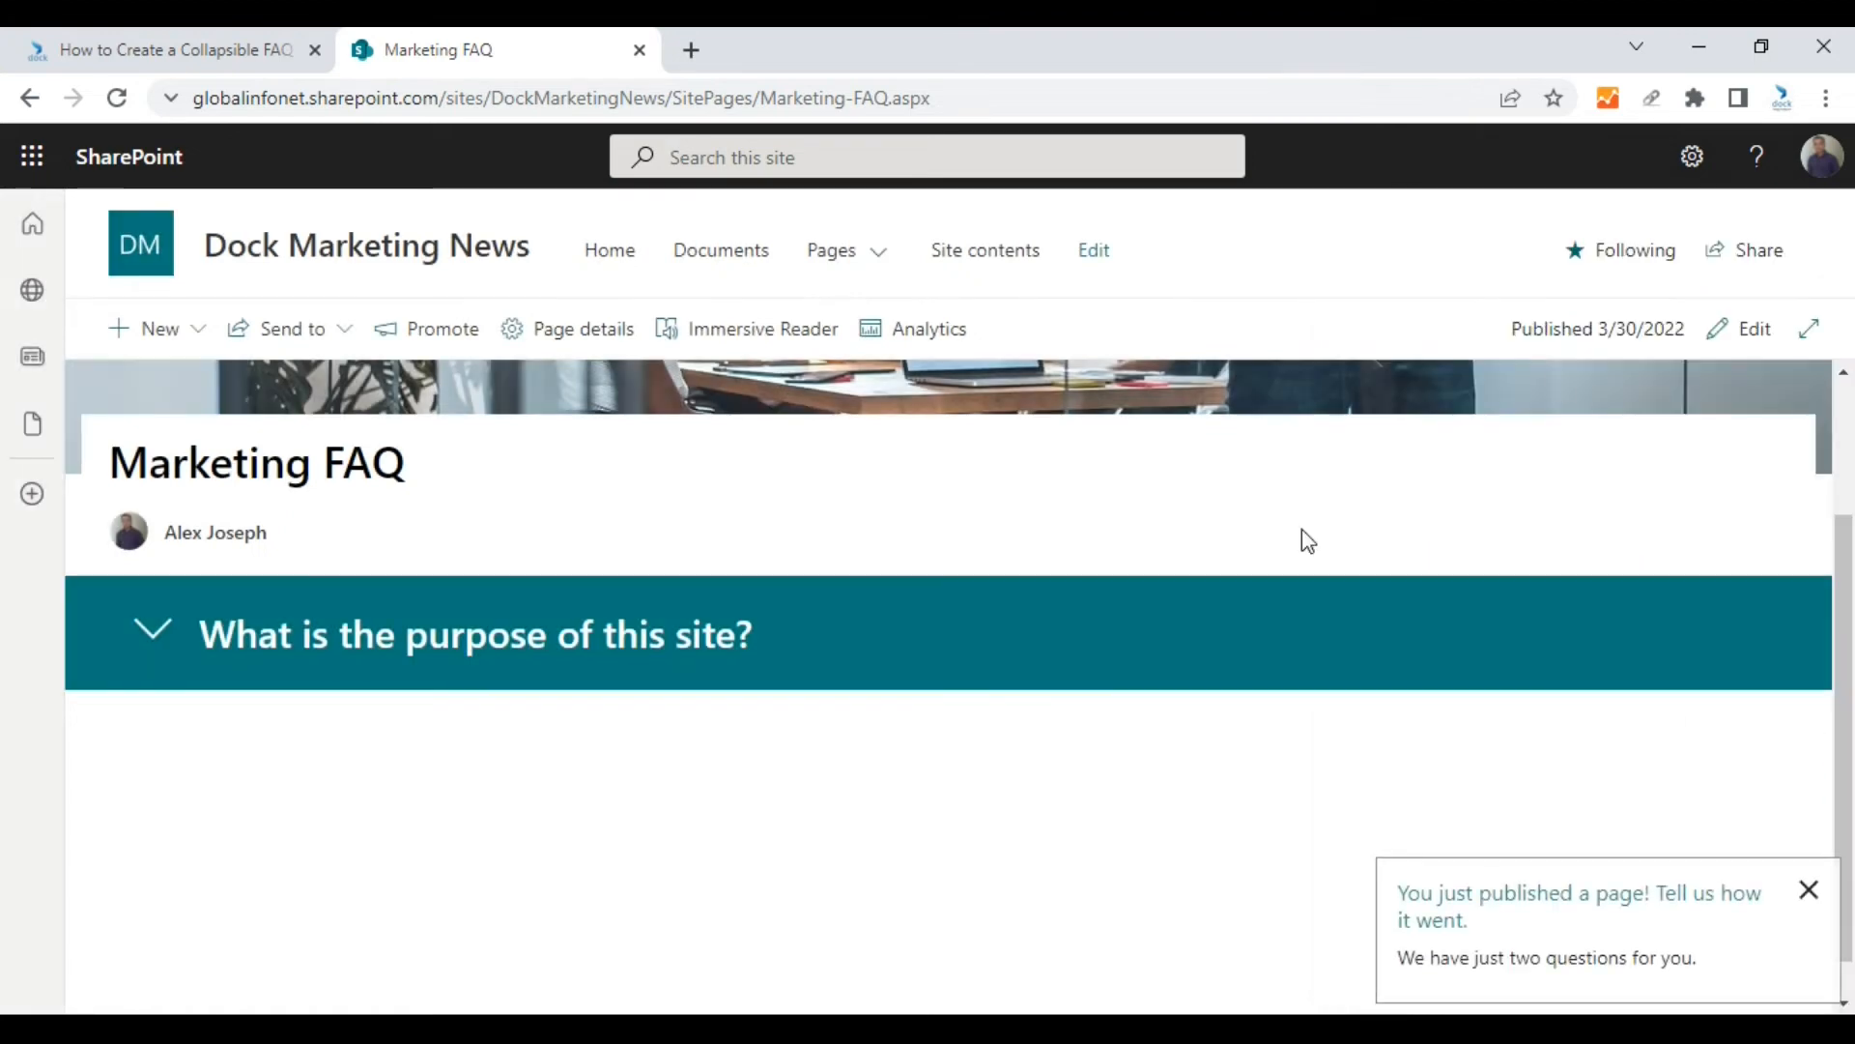
left_click(1809, 888)
scroll(1272, 741, "up", 2)
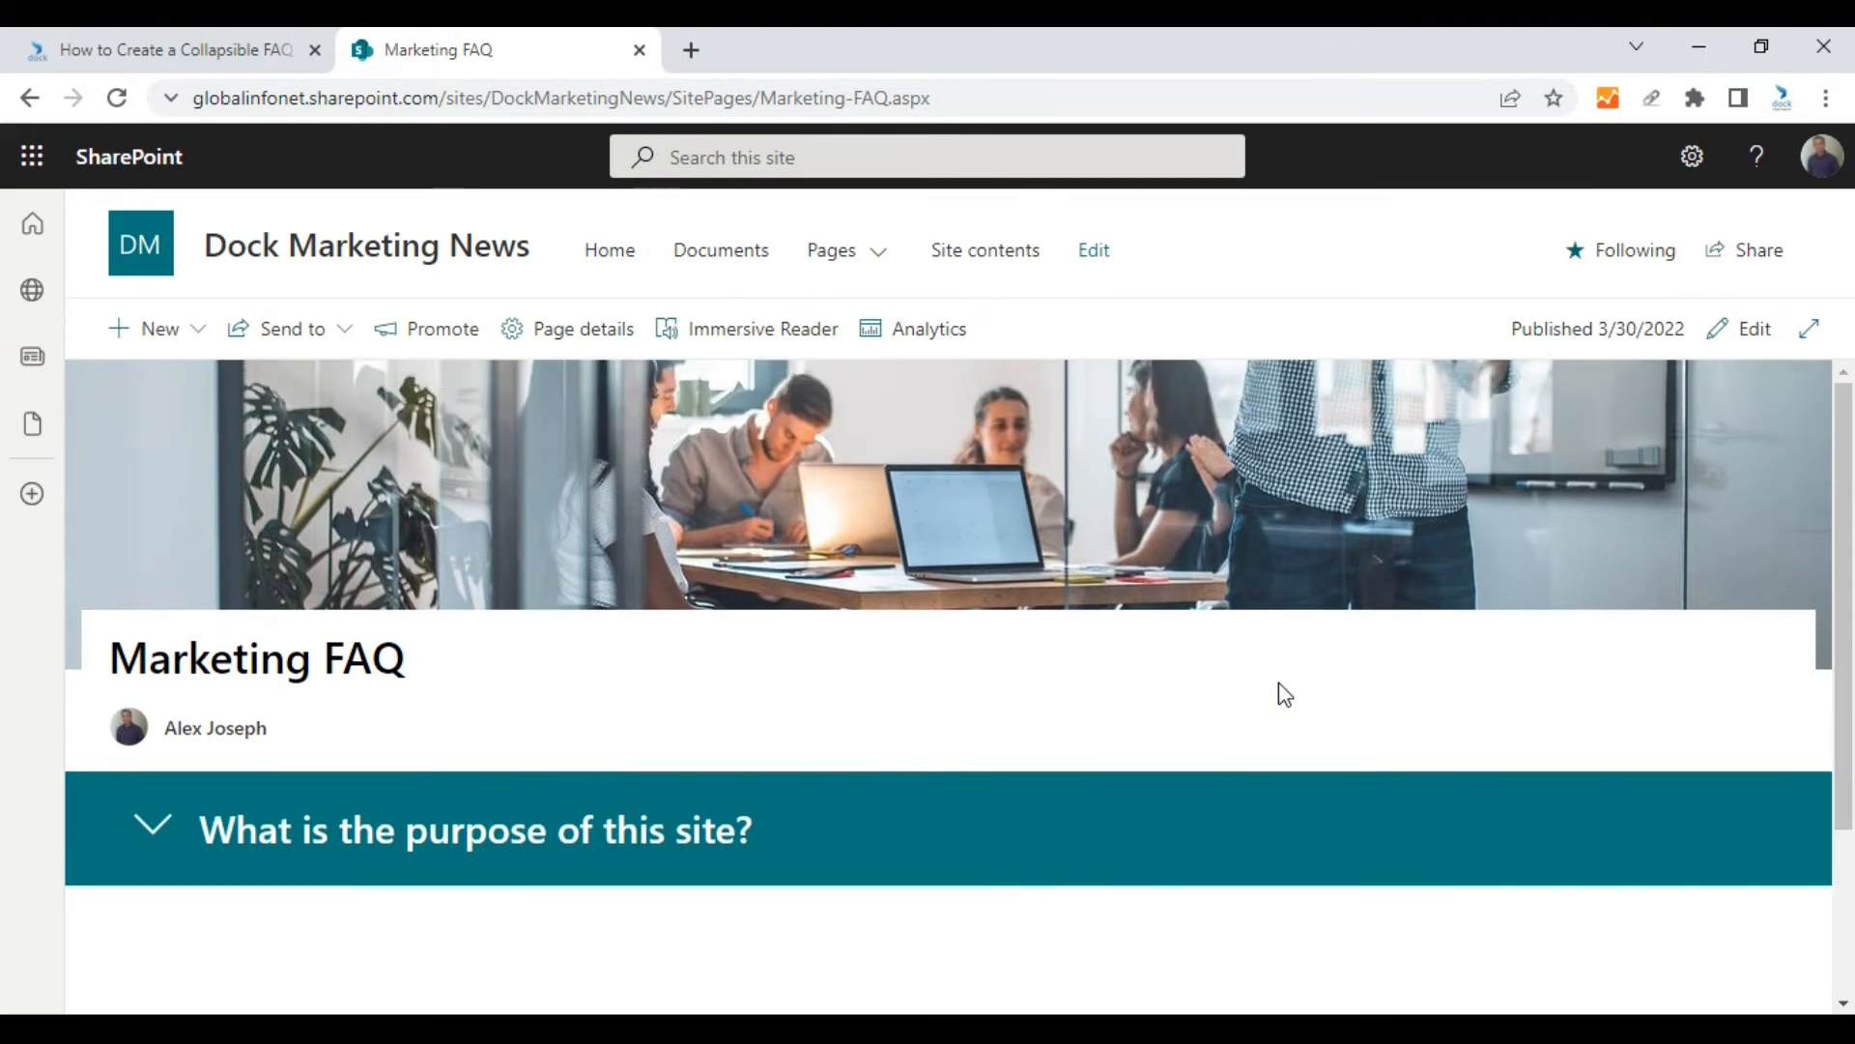
scroll(1279, 682, "down", 2)
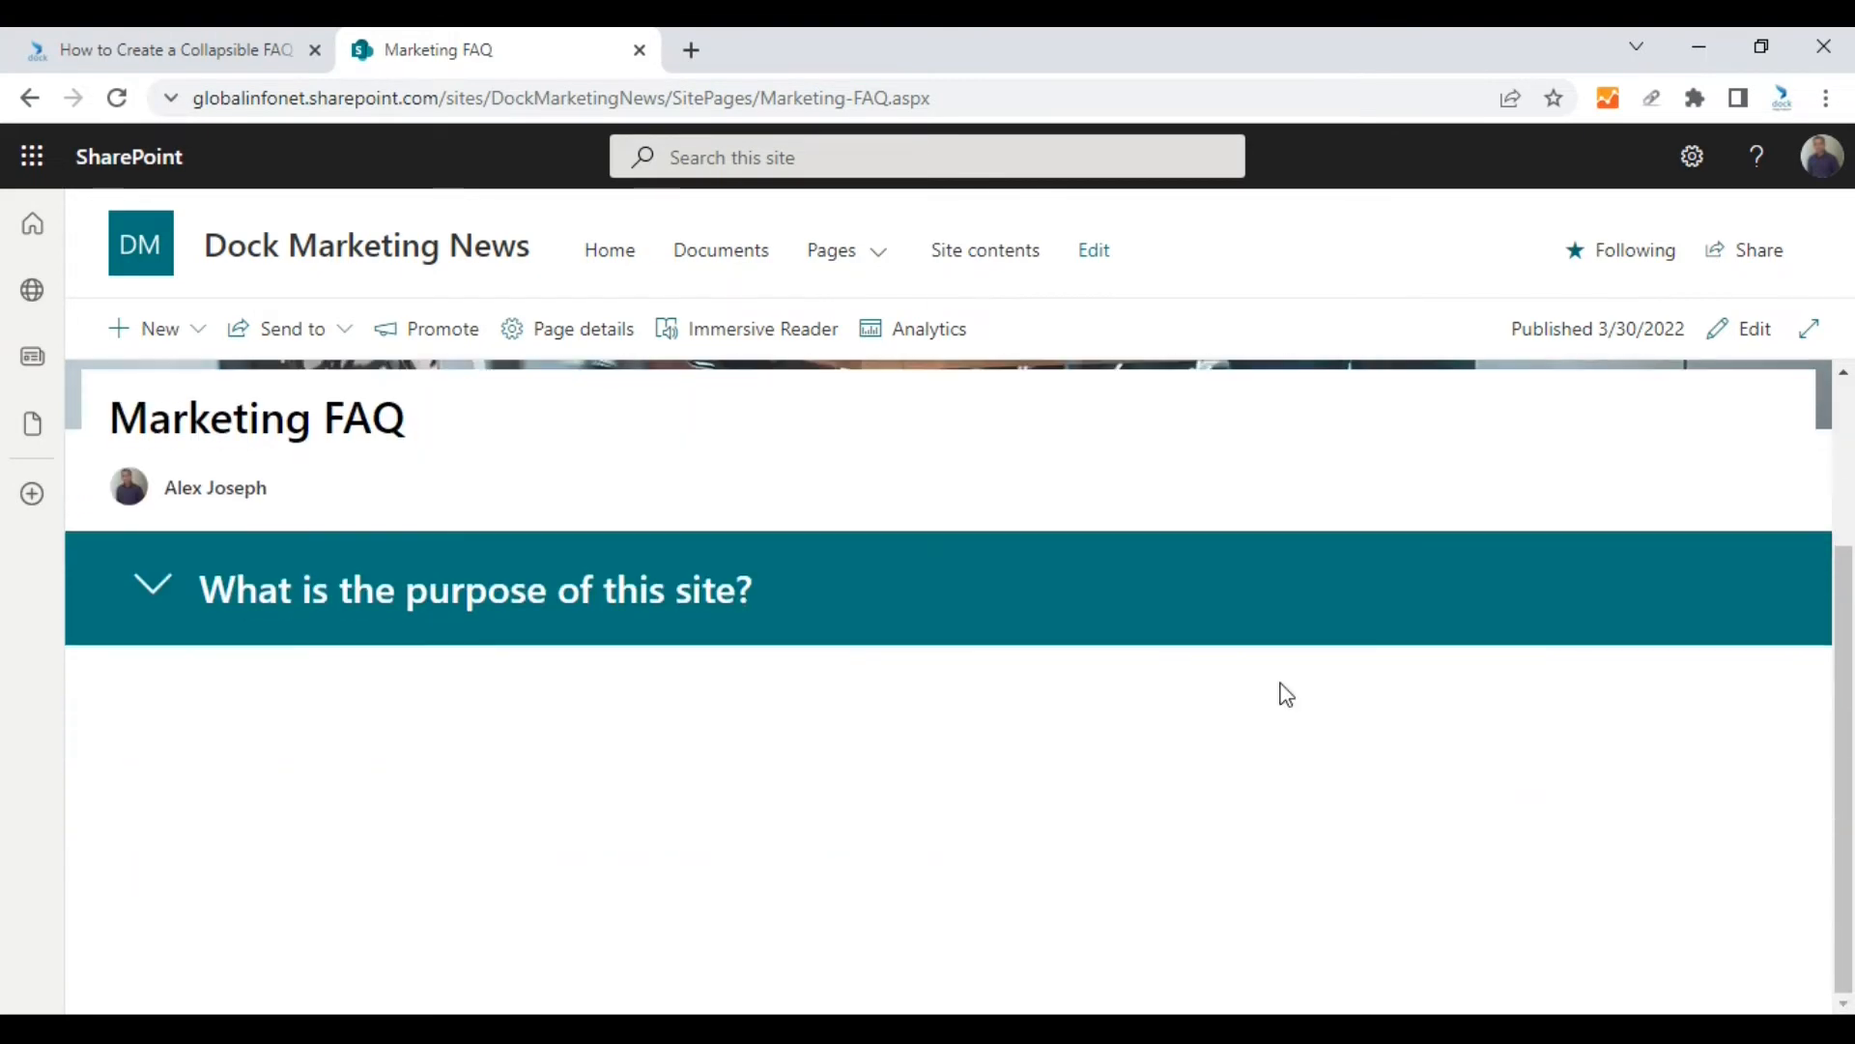
left_click(211, 597)
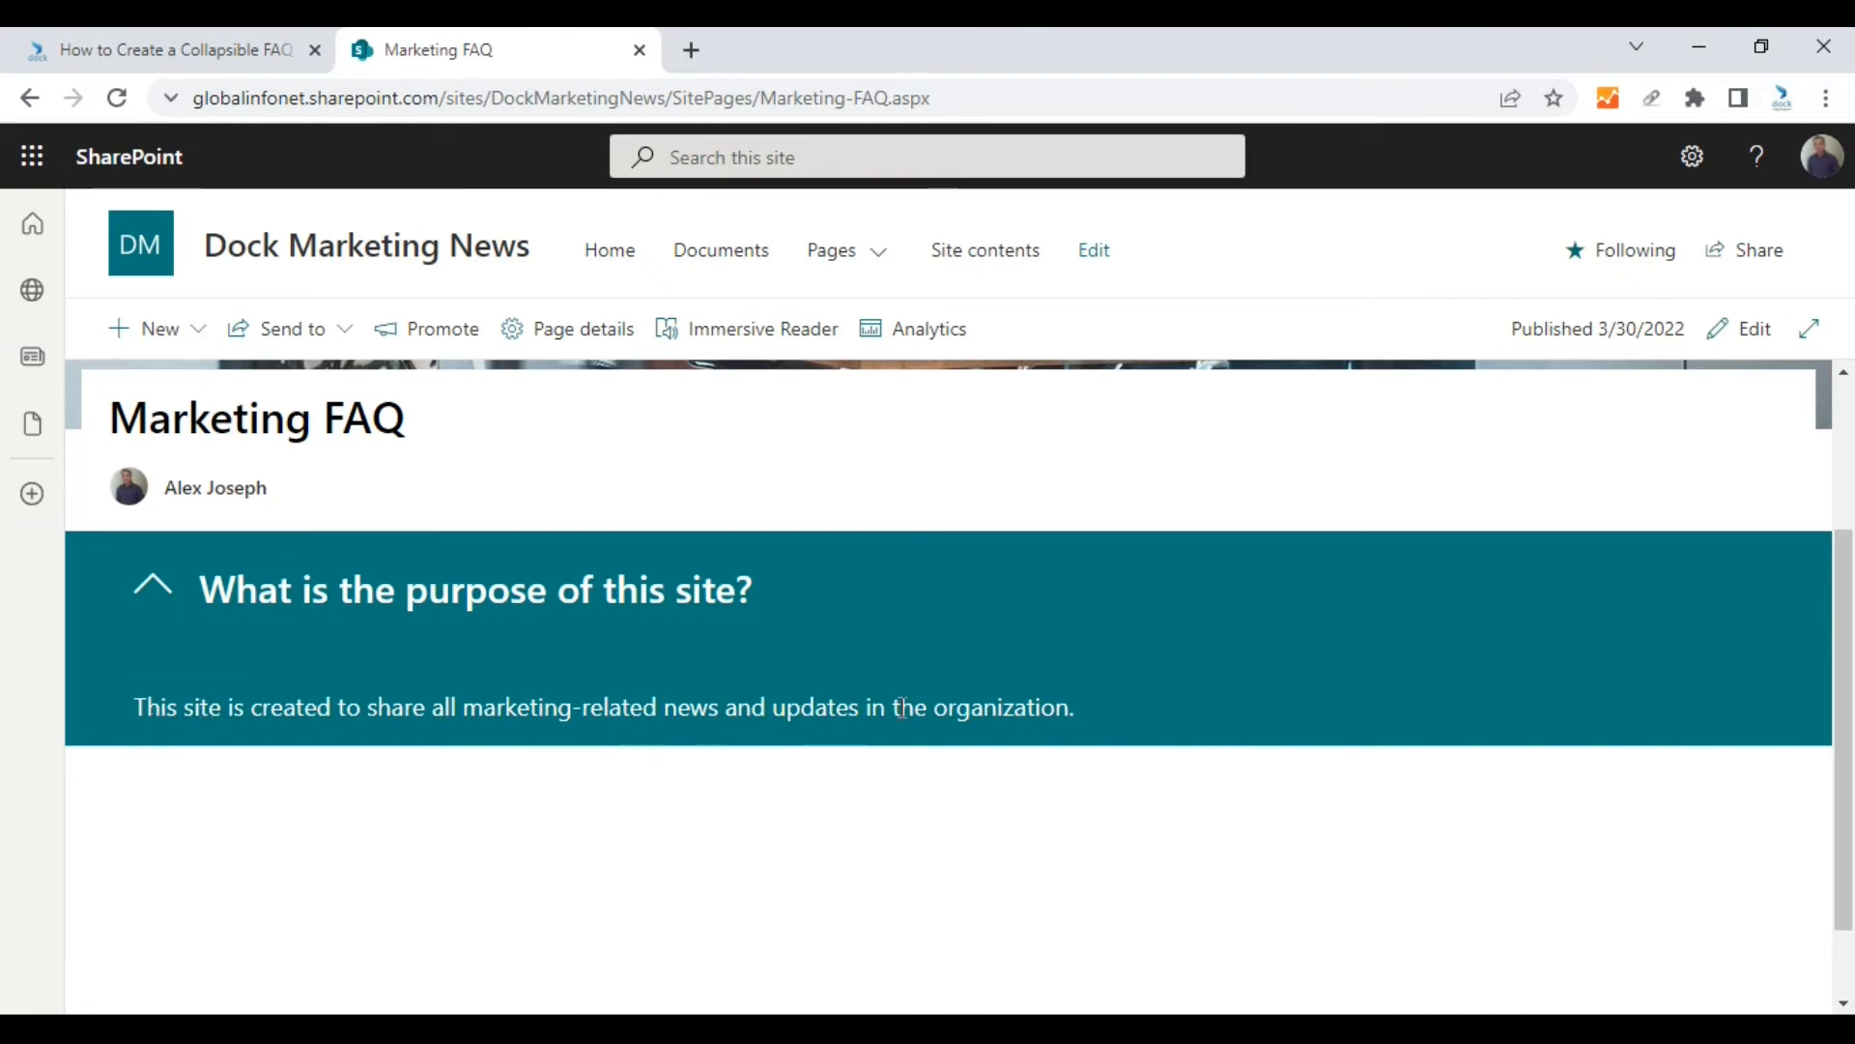
left_click(339, 607)
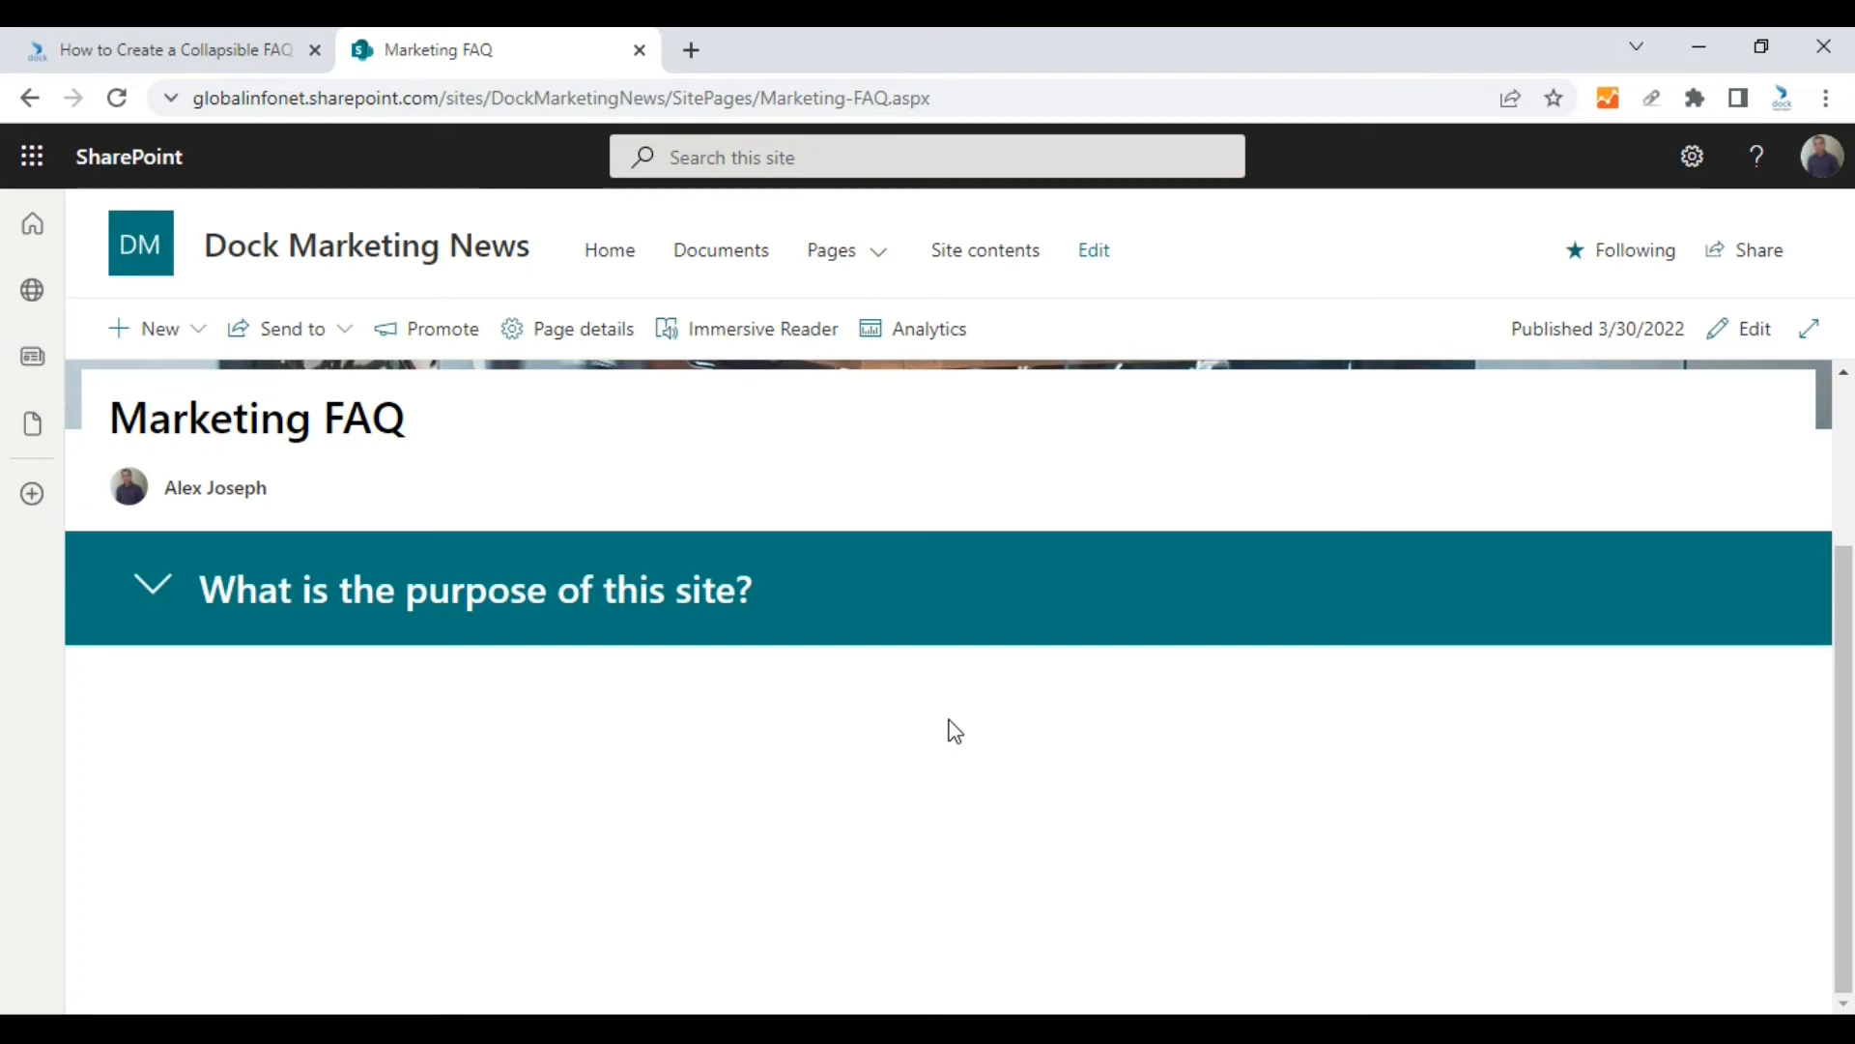
Step: Reopen the page for editing and add a one-column section containing a Text web part below the first question
left_click(1764, 344)
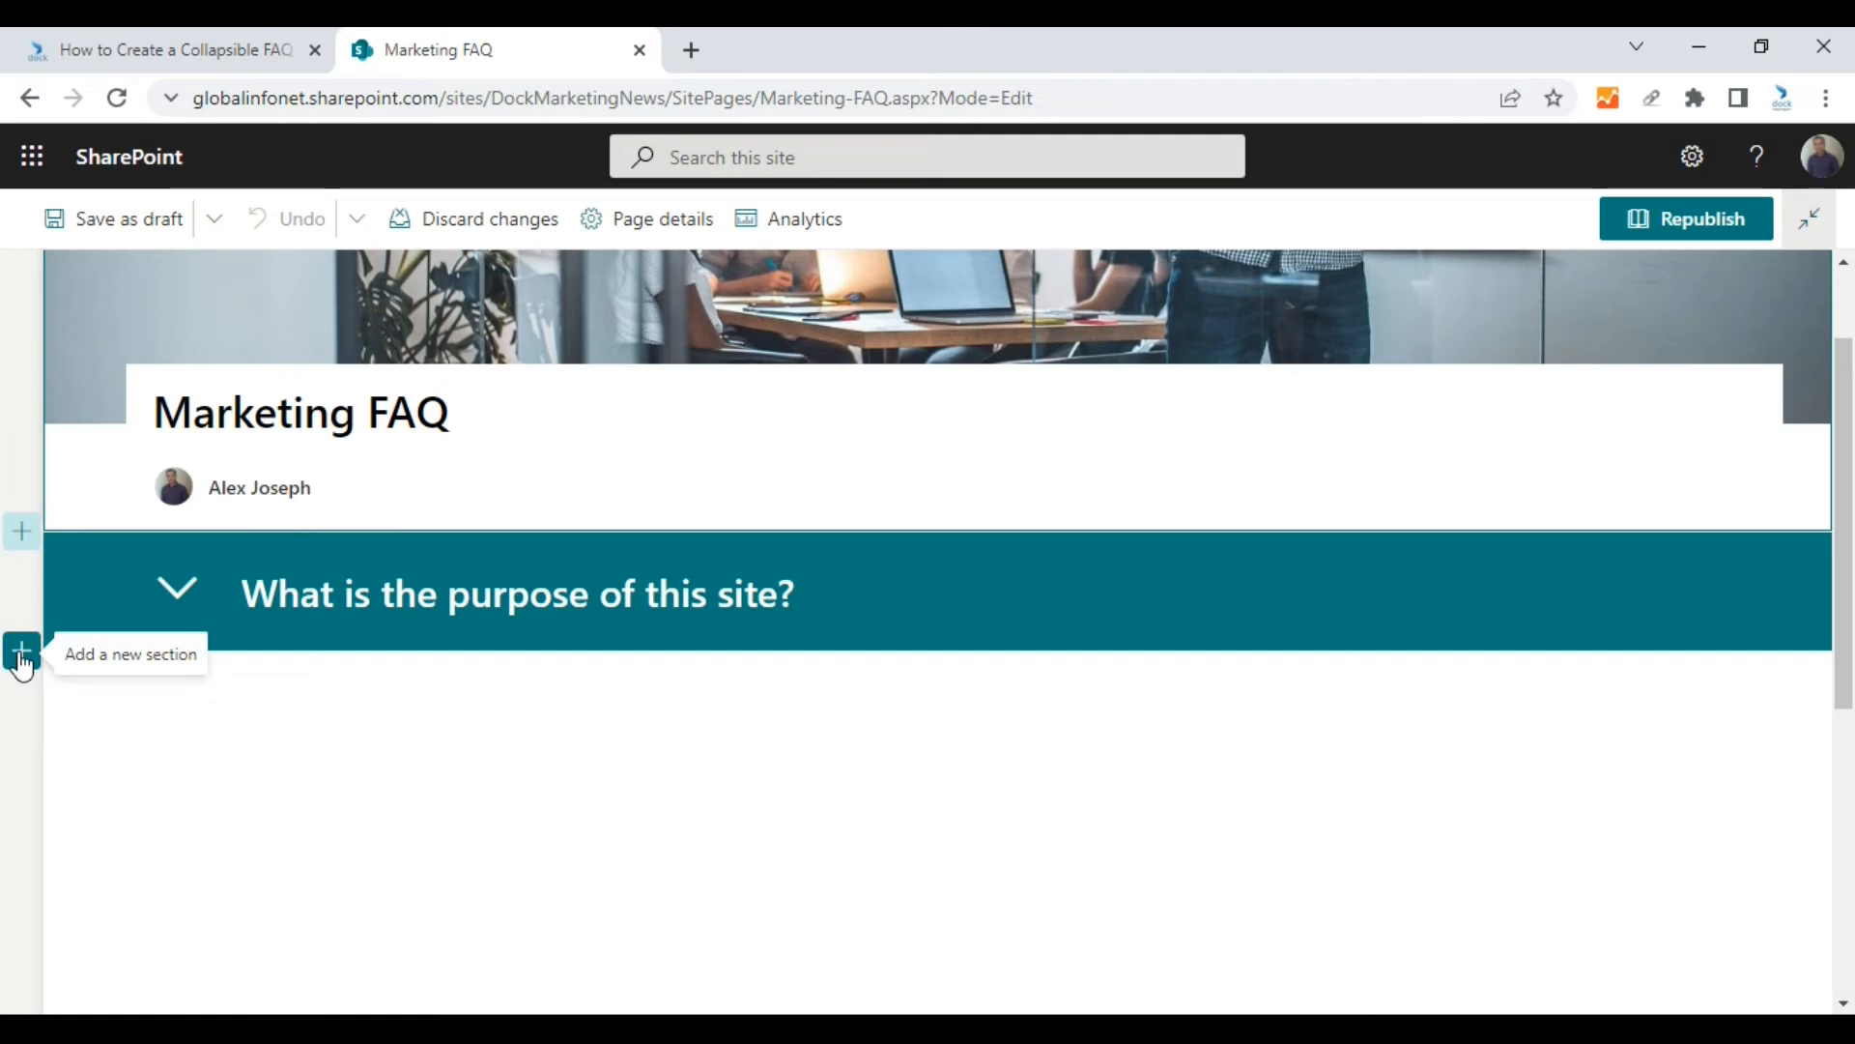
left_click(21, 655)
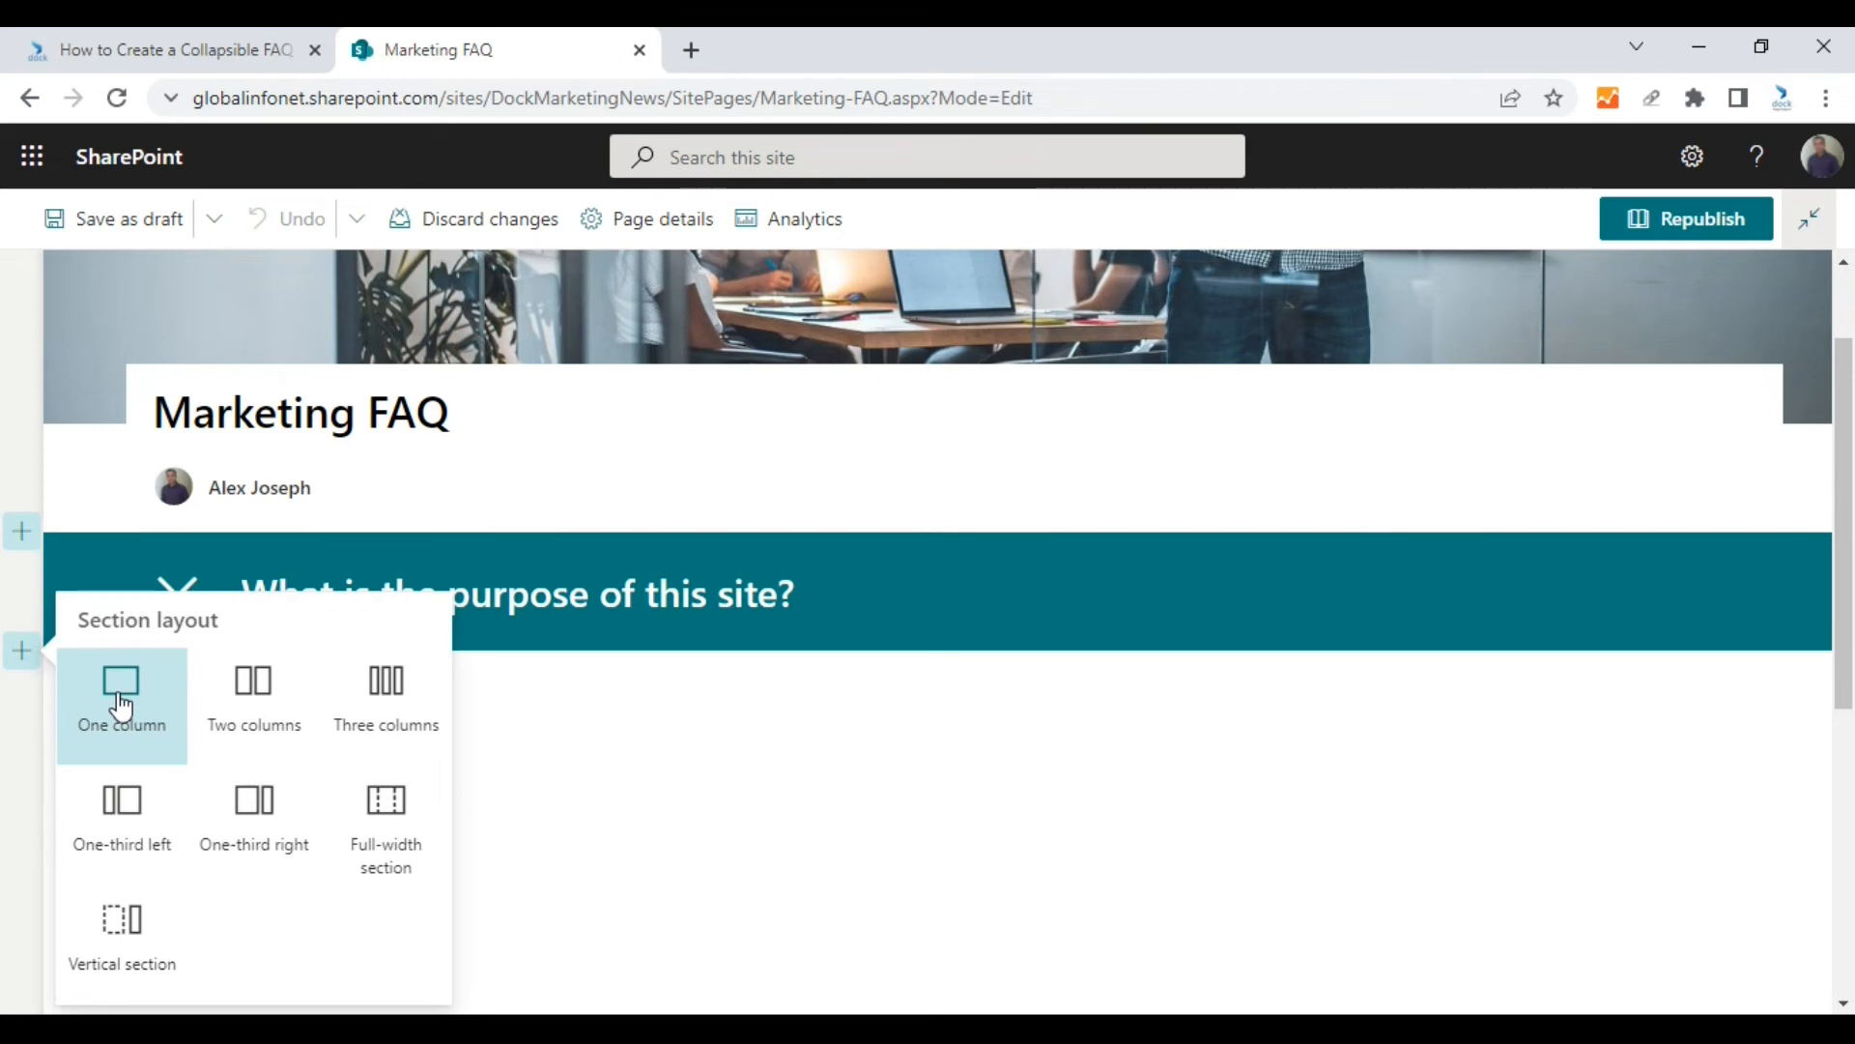
left_click(153, 726)
scroll(898, 683, "down", 1)
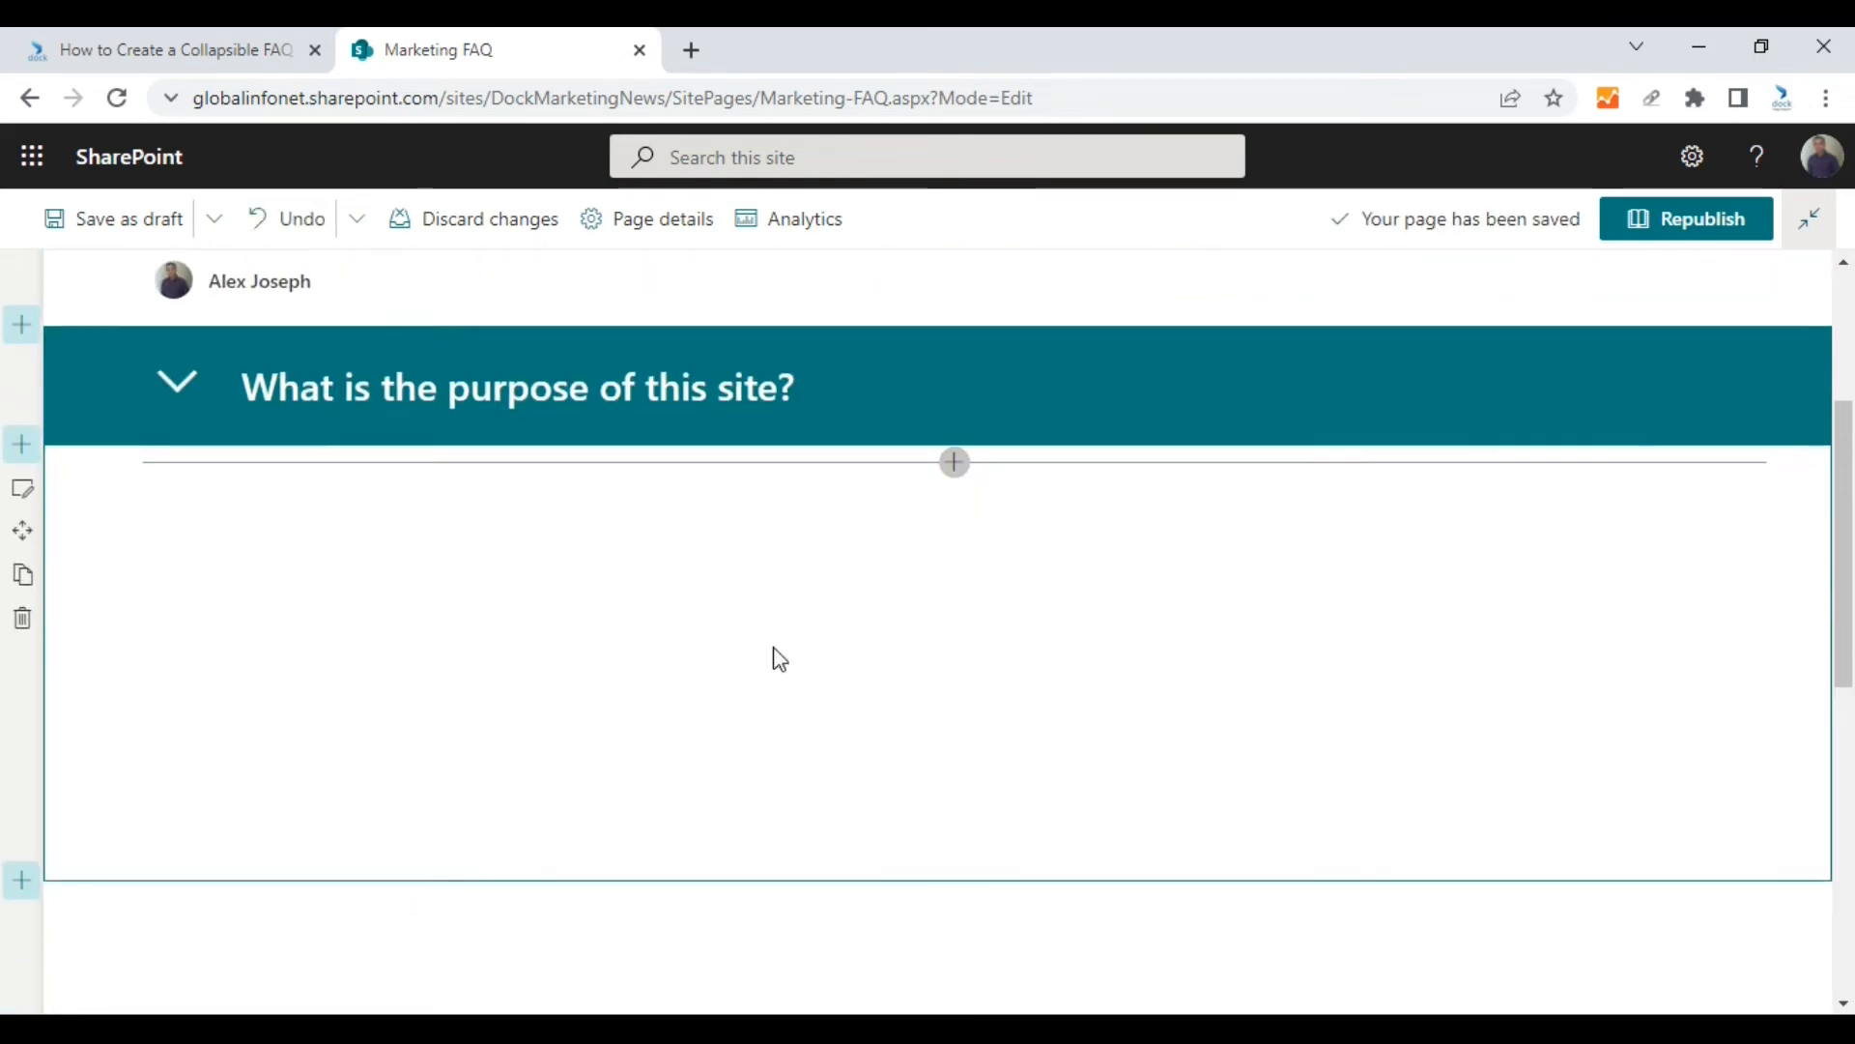
left_click(957, 466)
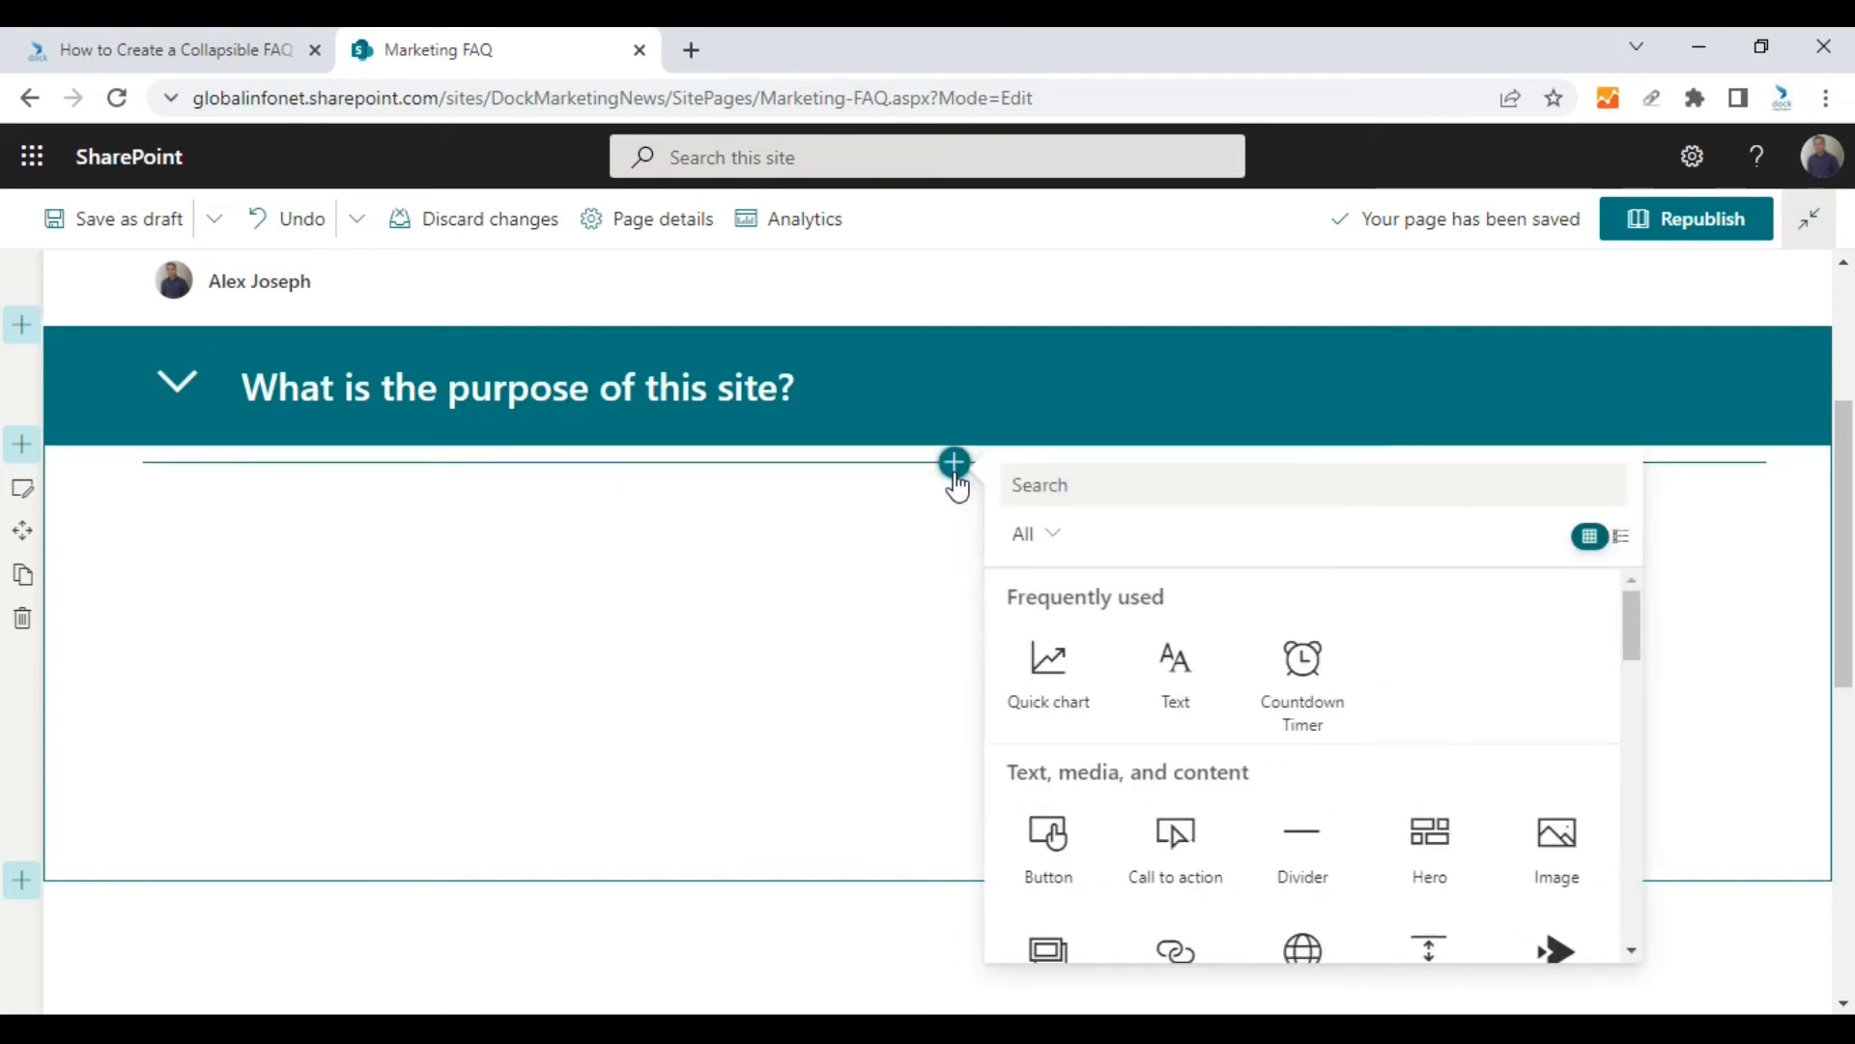
left_click(1179, 676)
left_click(282, 505)
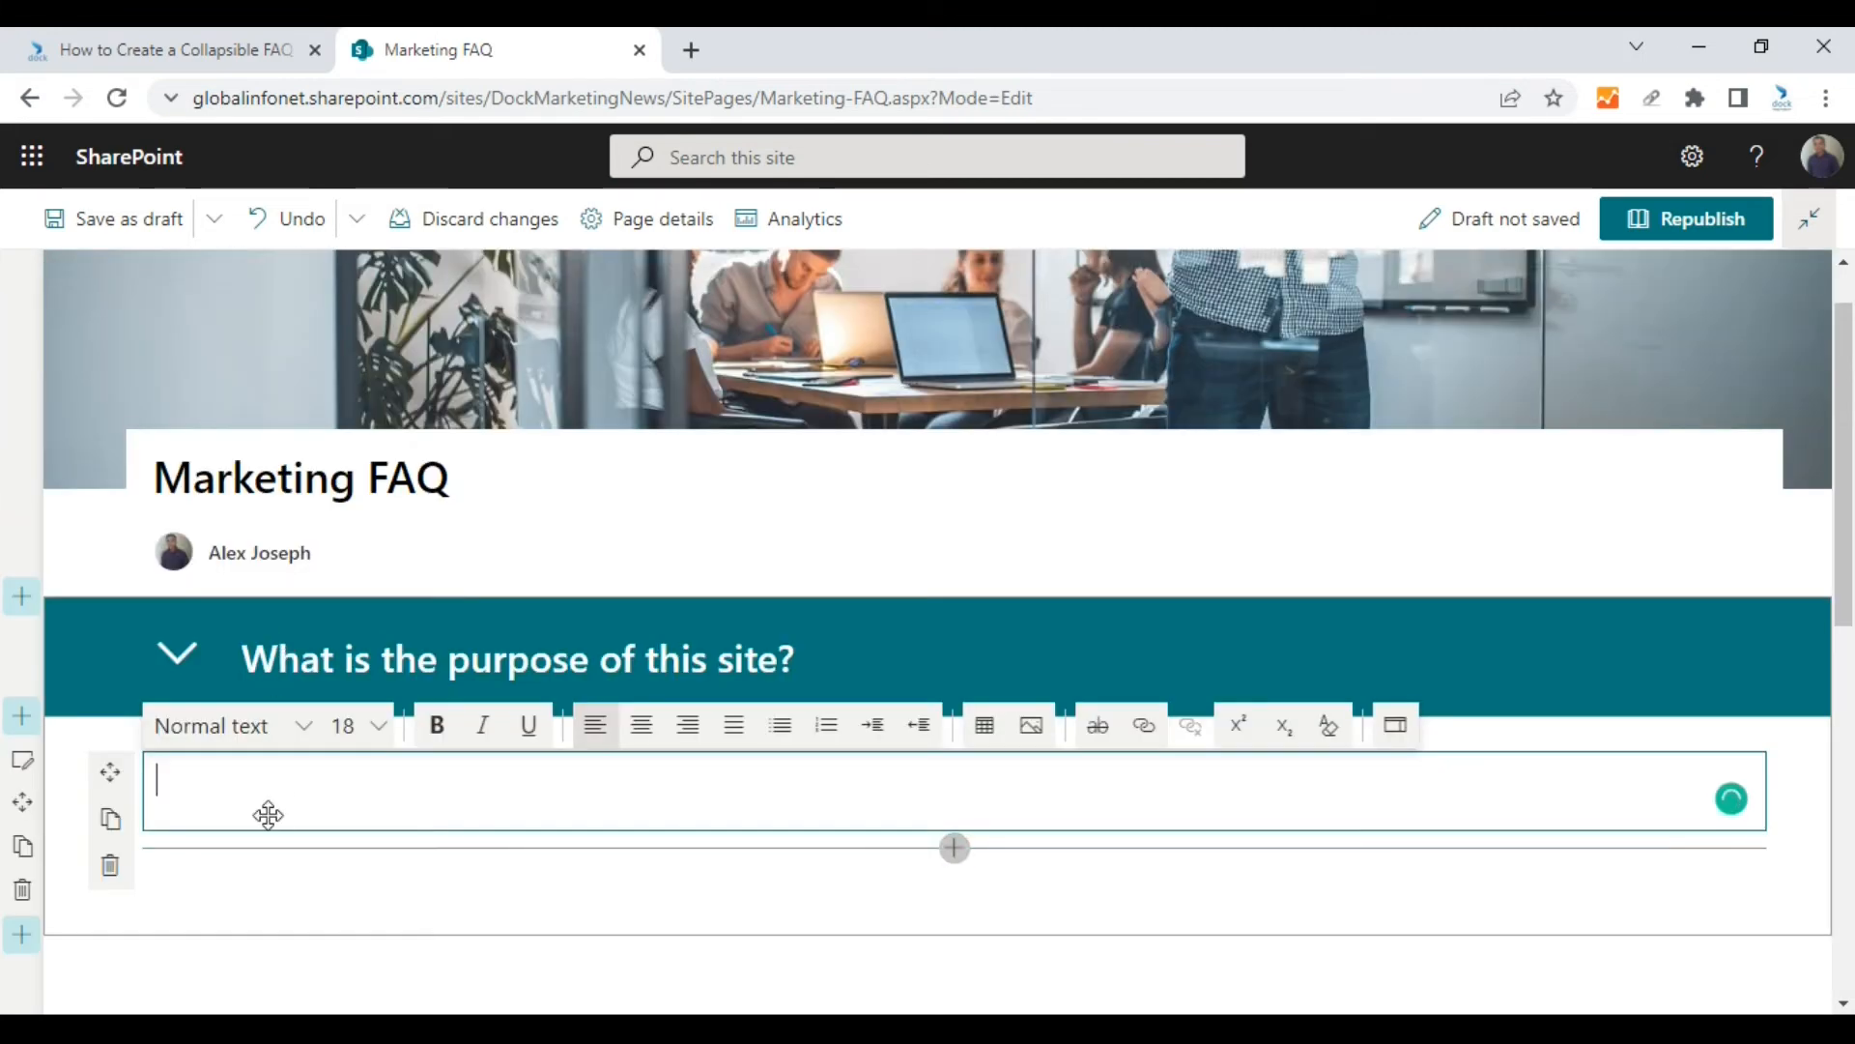
Step: Try the Strong background shading on the new text section, and set it back to None
left_click(25, 768)
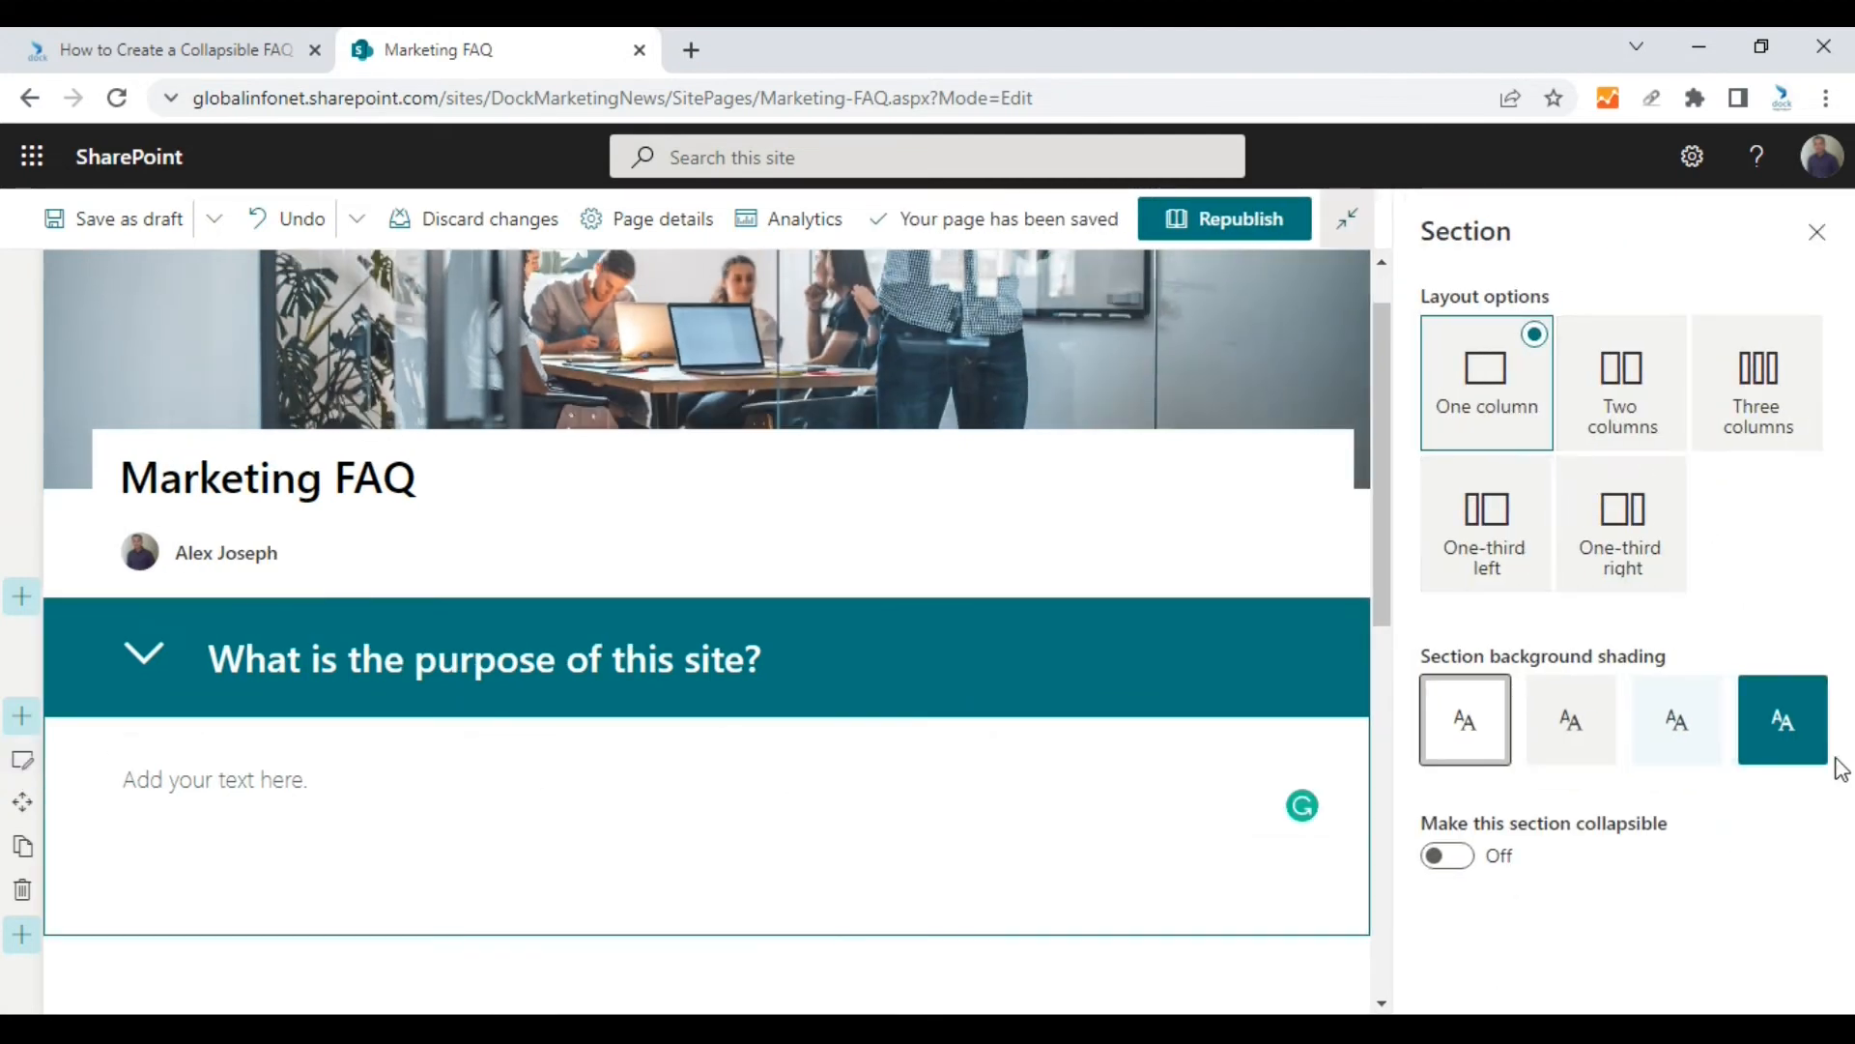
left_click(1807, 745)
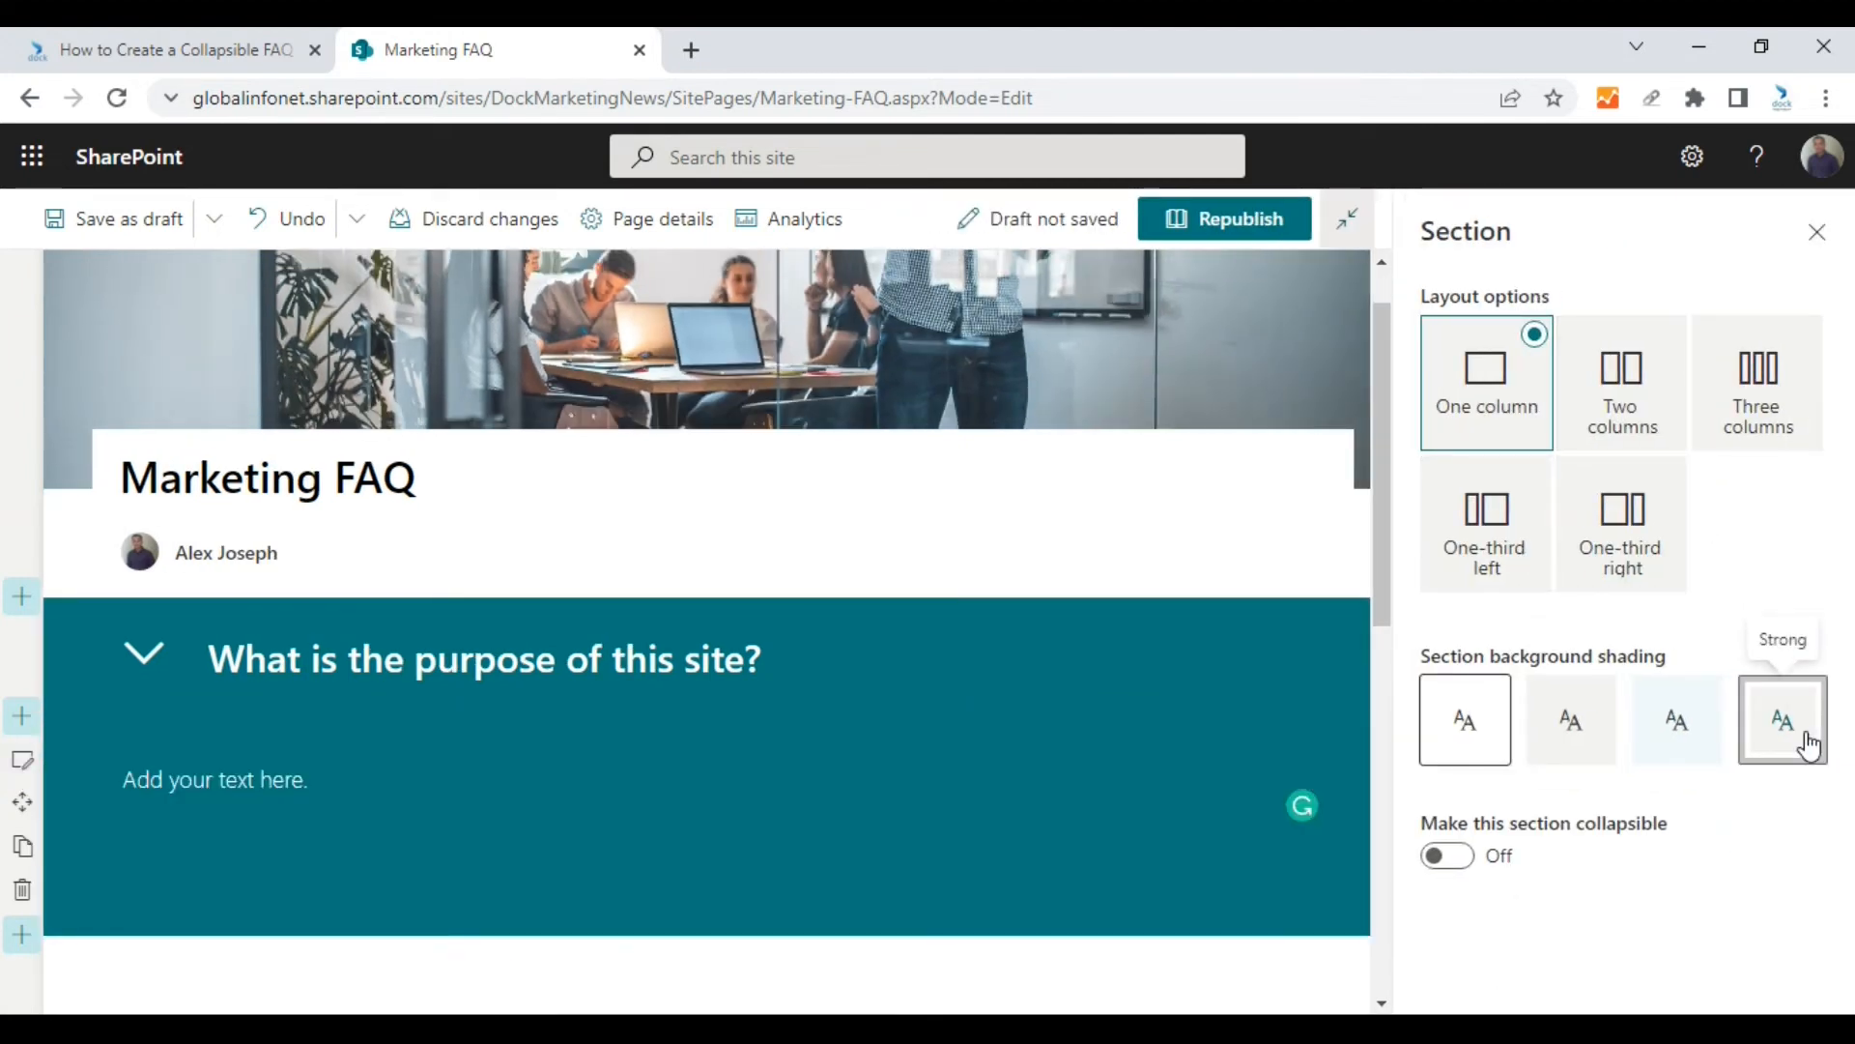
left_click(1478, 741)
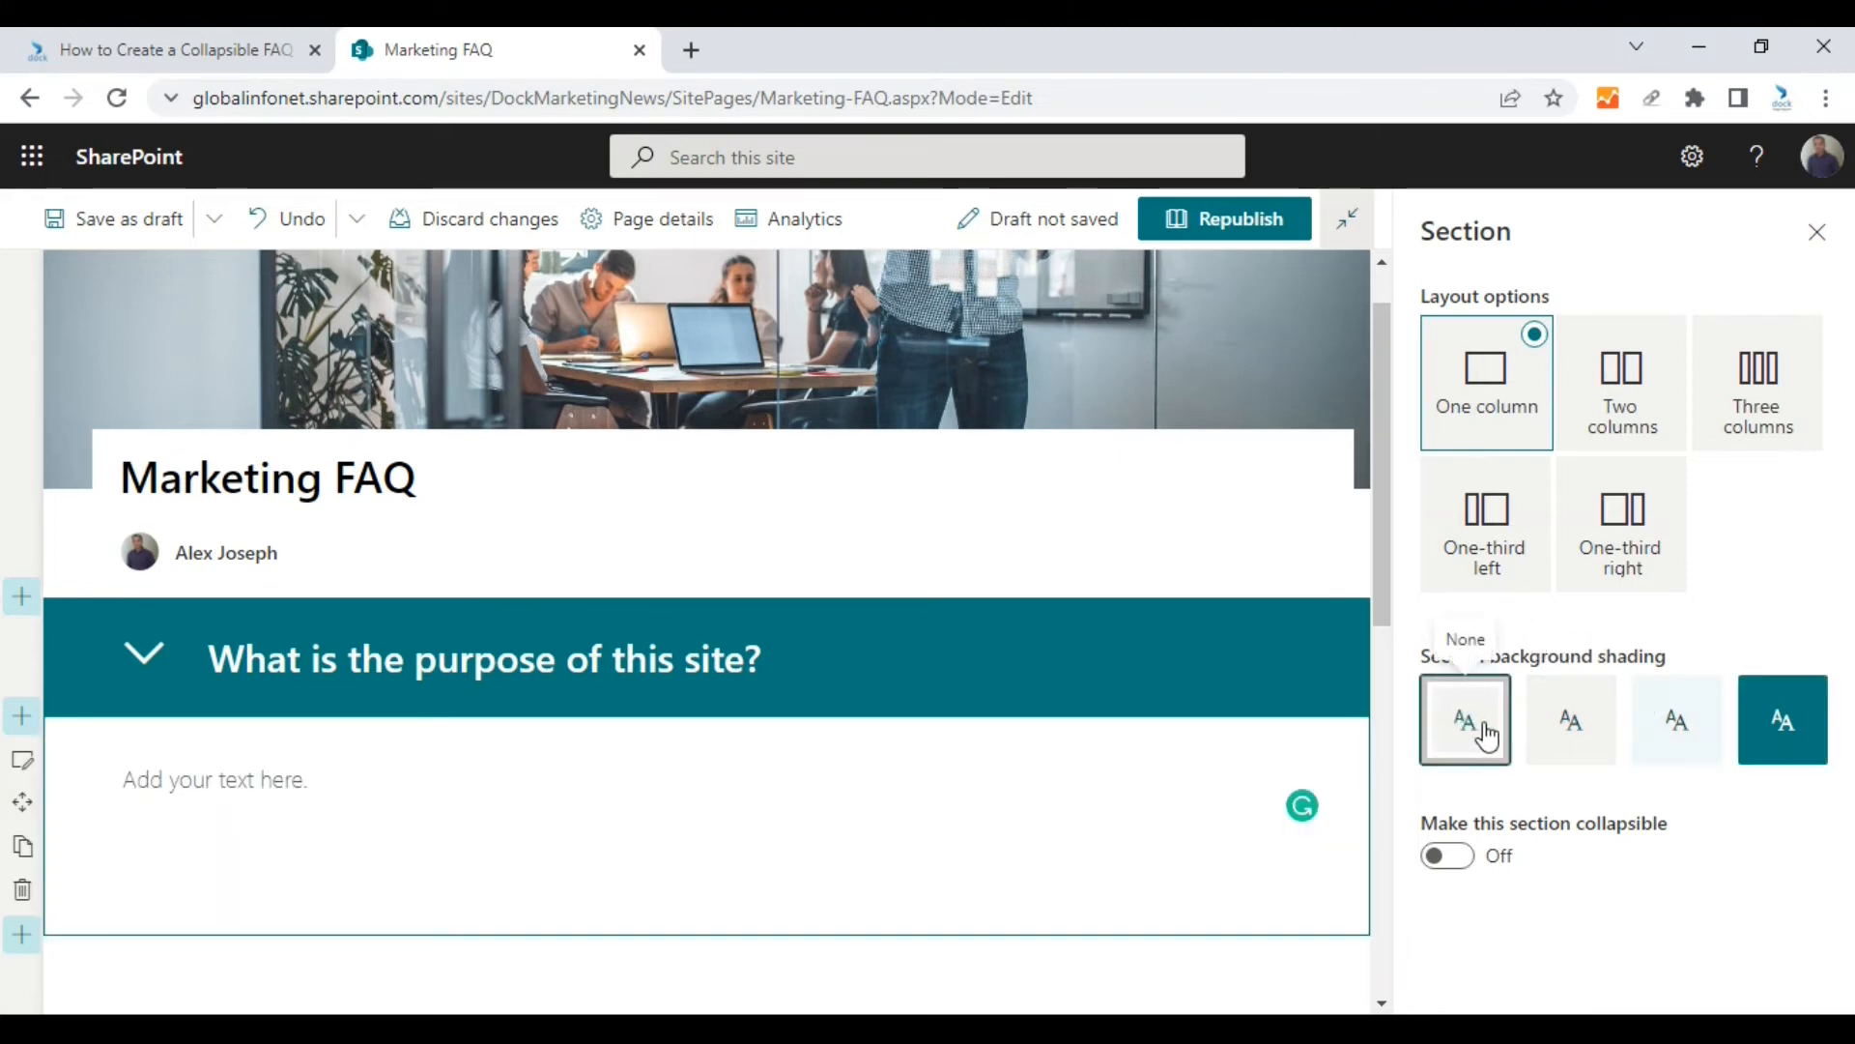
Step: Make the new section collapsible, set its default display to Collapsed and close the section settings
left_click(1446, 855)
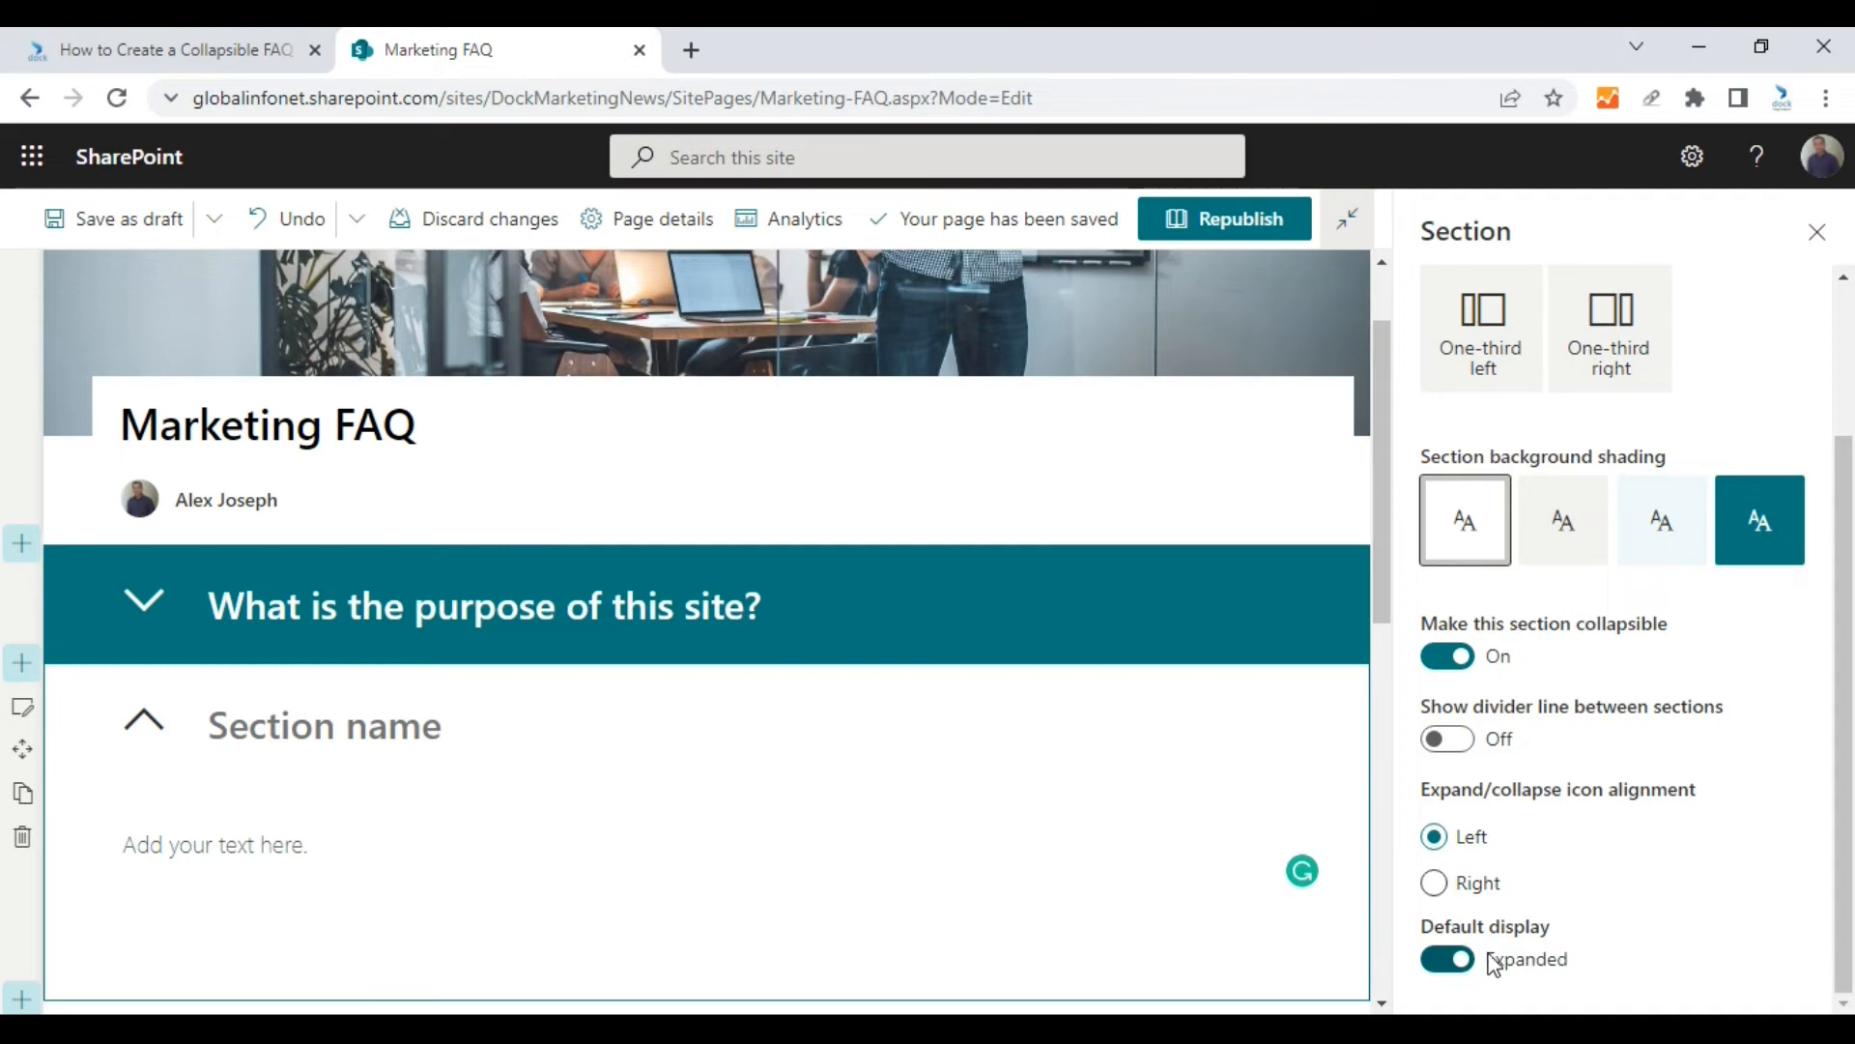
left_click(1449, 959)
scroll(1706, 823, "up", 2)
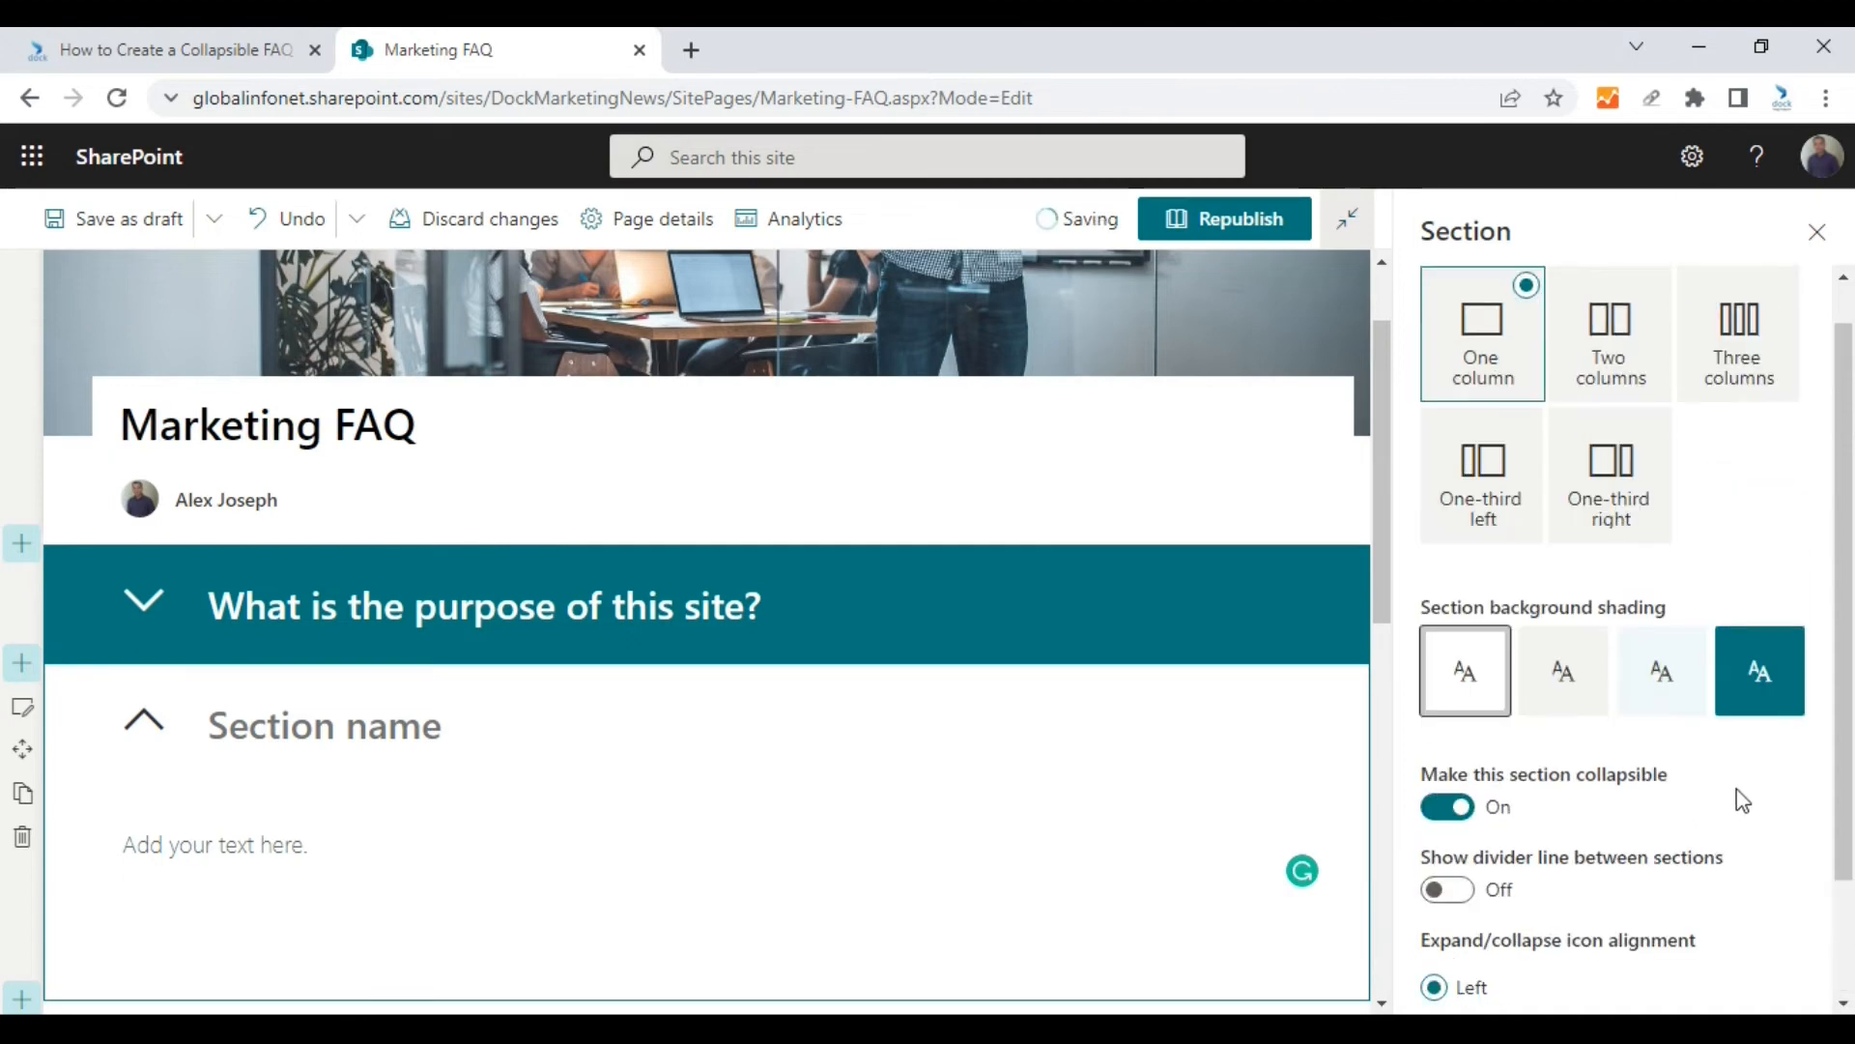
left_click(1817, 232)
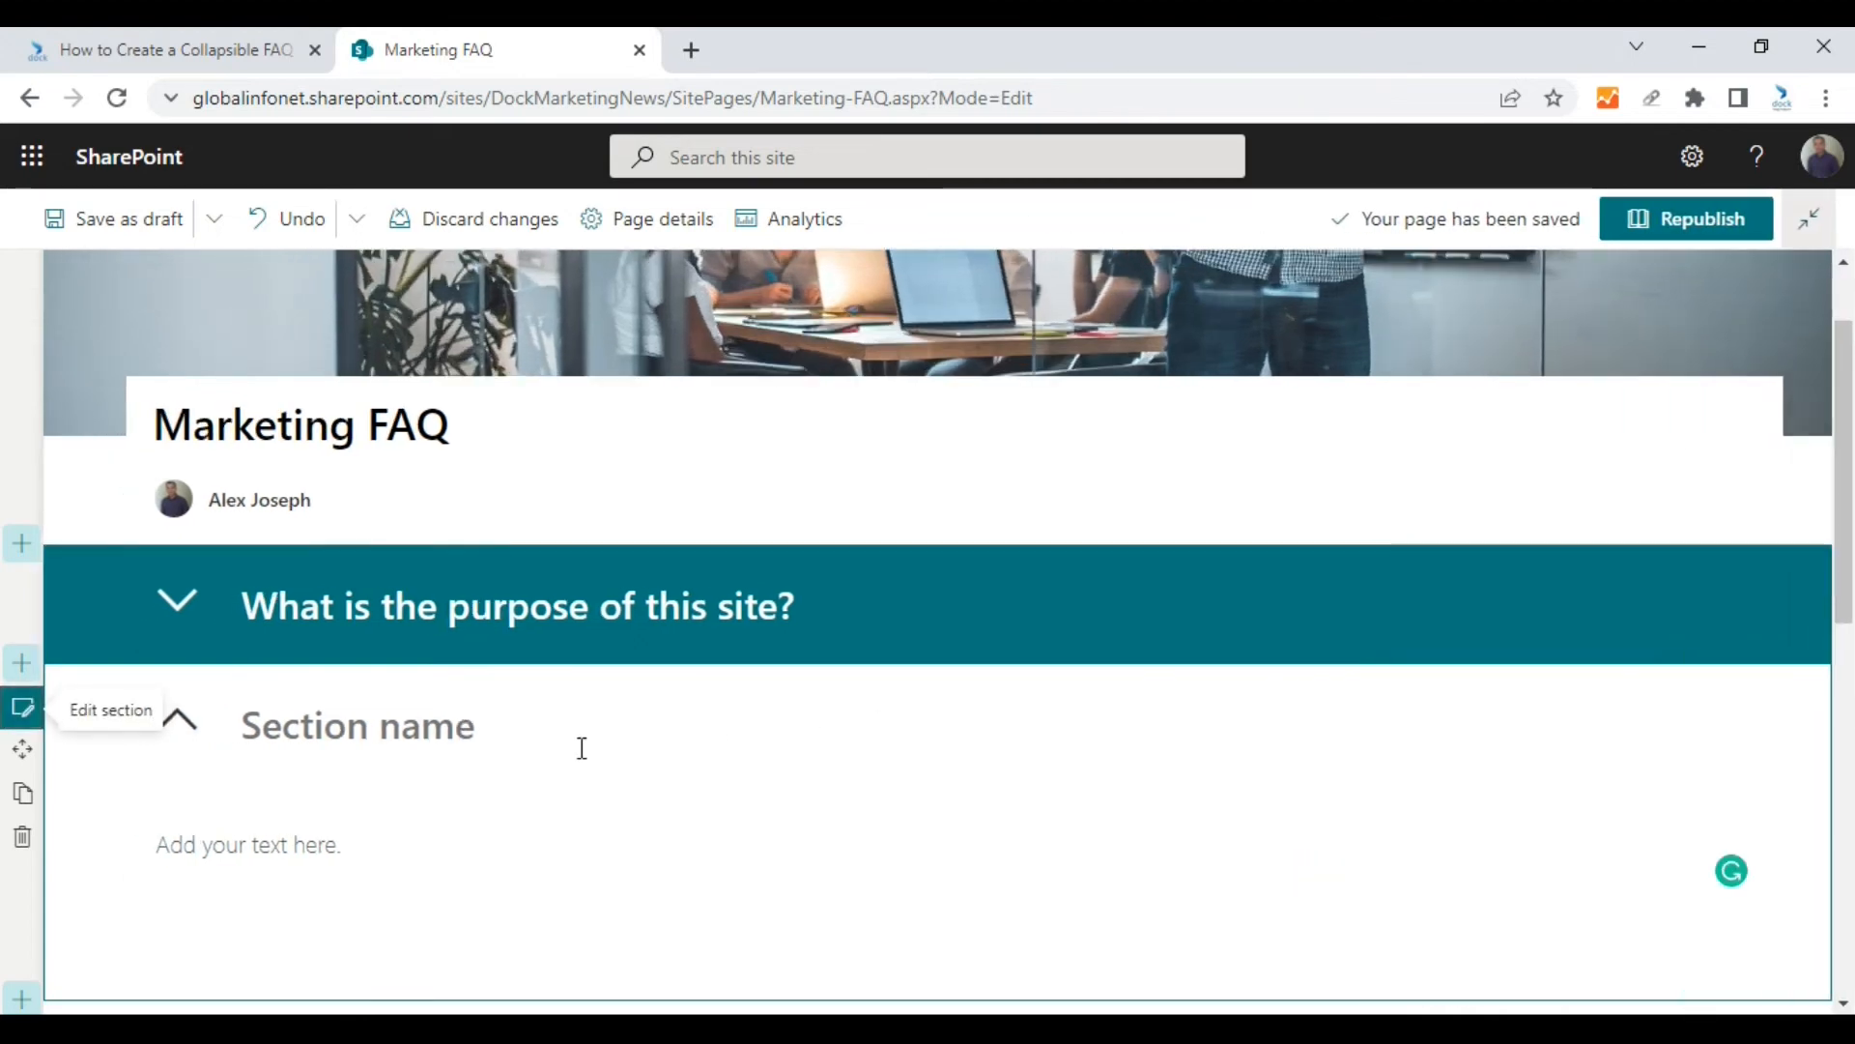
Step: Enter "Can users contribute to the site?", answered "Yes, there is a news post button below the news section that allows you to post your own news content."
left_click(604, 723)
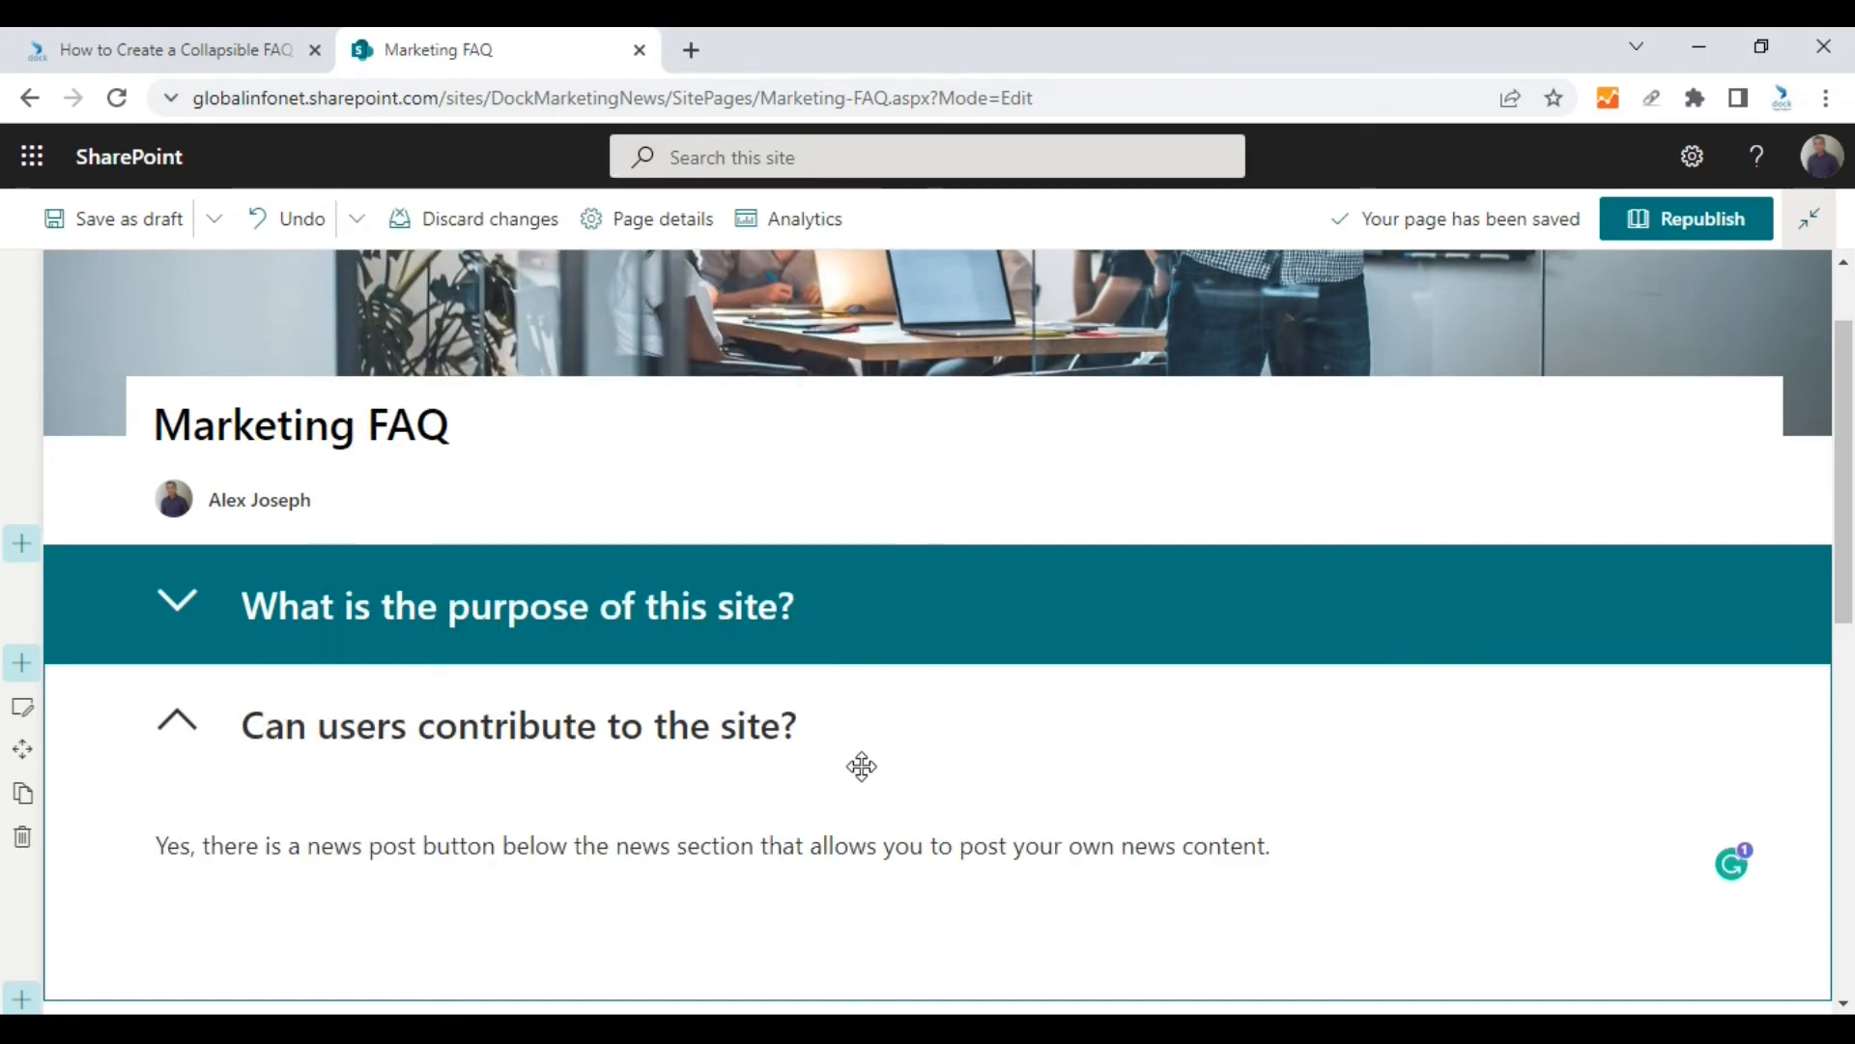
scroll(862, 767, "down", 1)
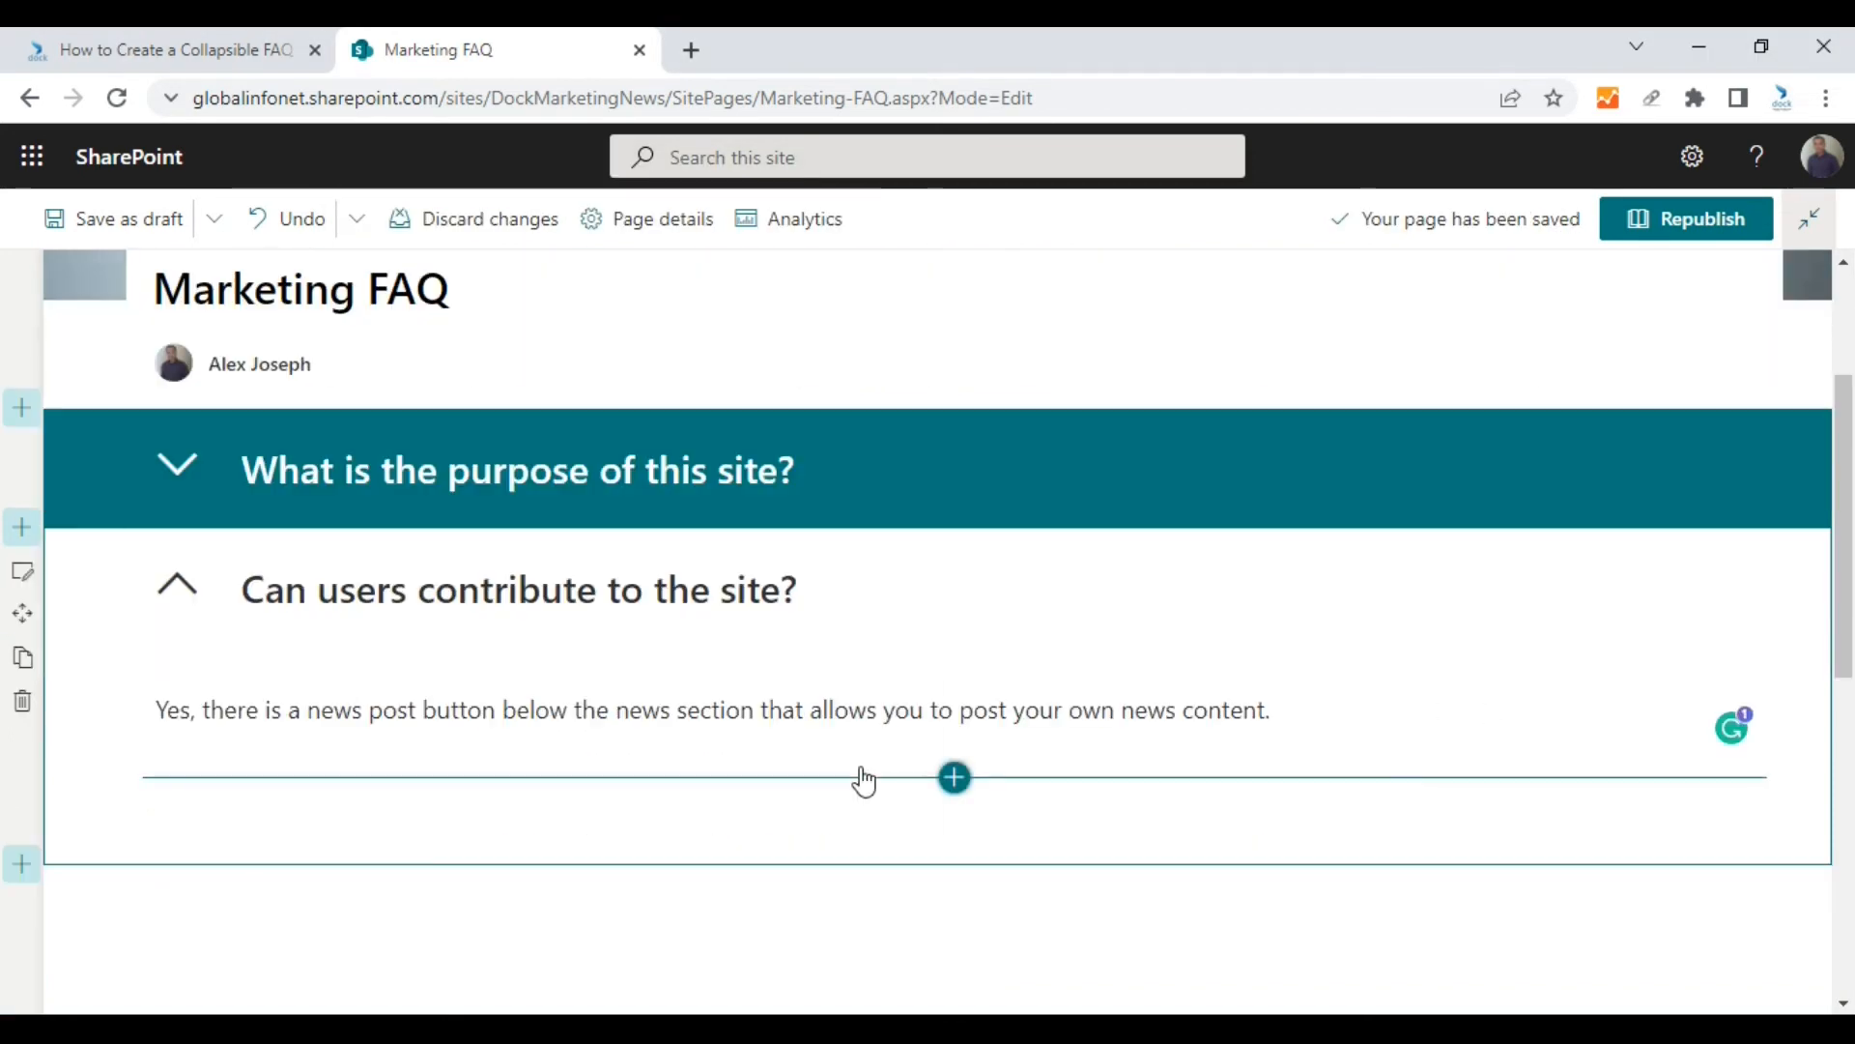
Step: Republish the page, and test expanding and collapsing the two questions on the published version
left_click(1701, 228)
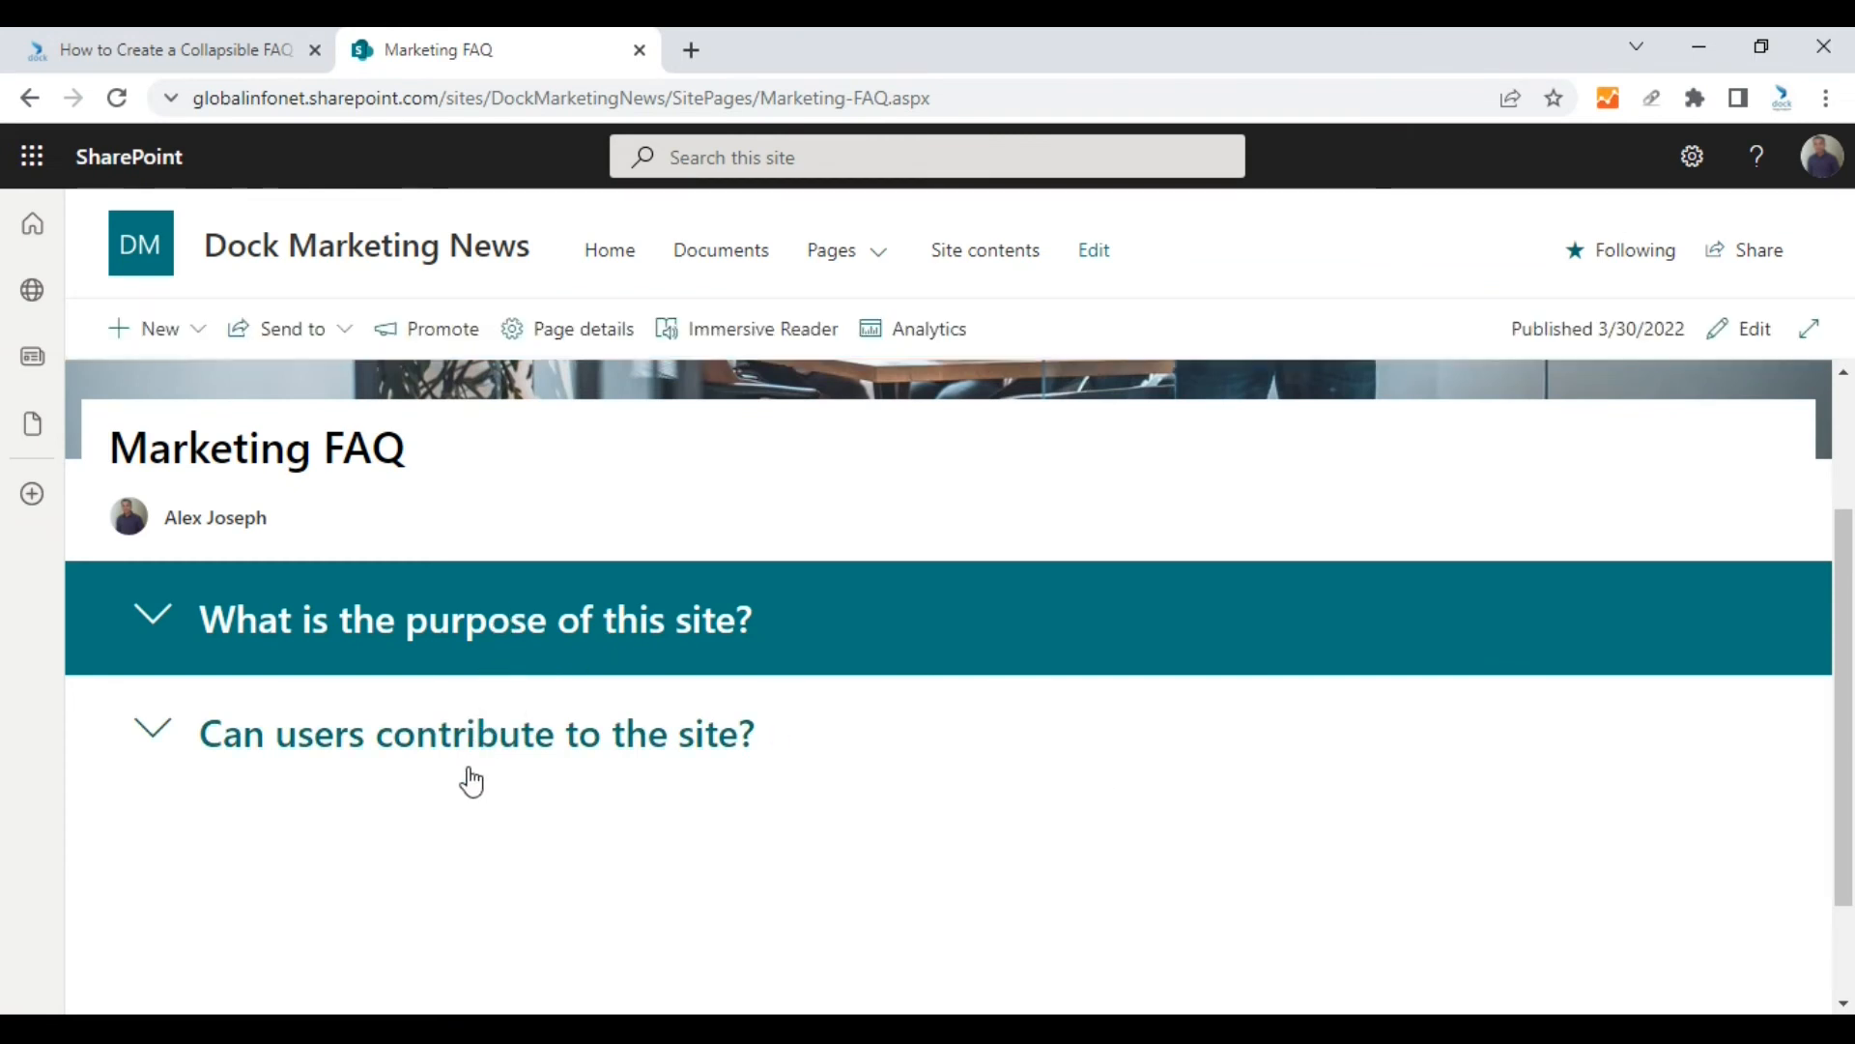
left_click(528, 638)
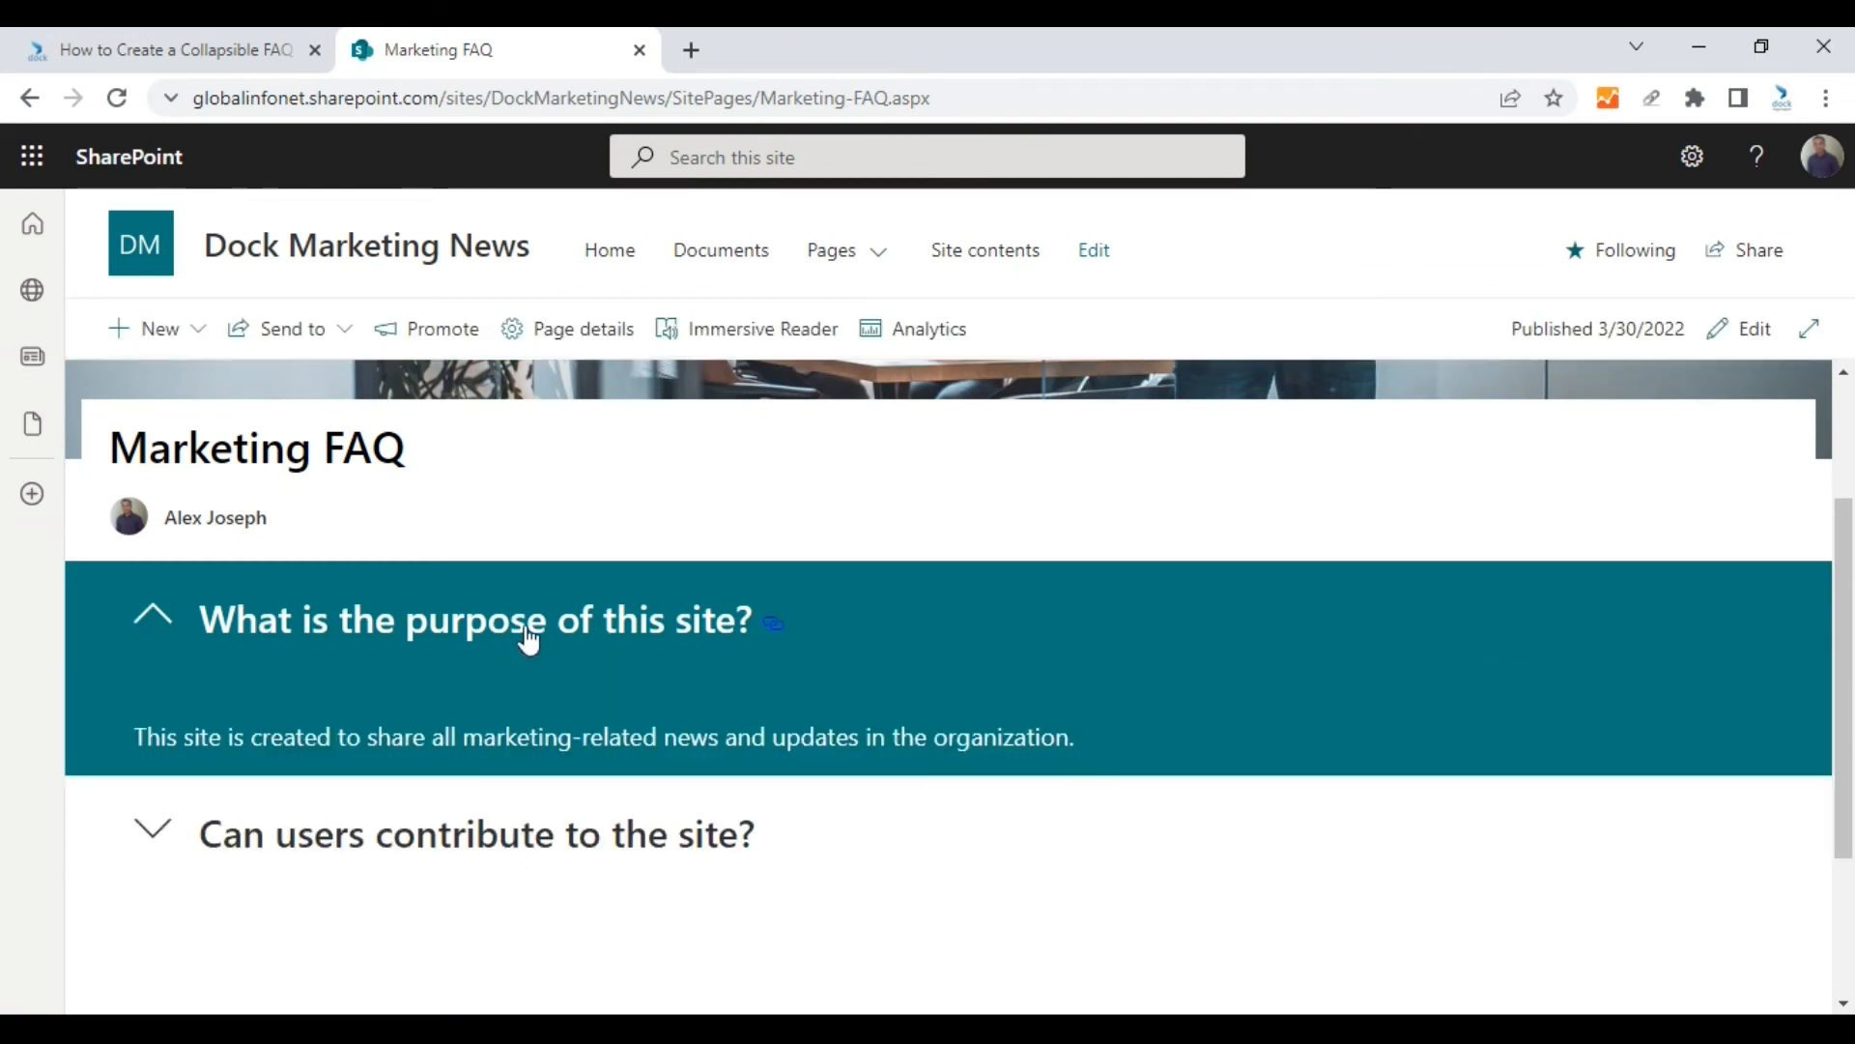
left_click(528, 638)
left_click(502, 731)
left_click(507, 740)
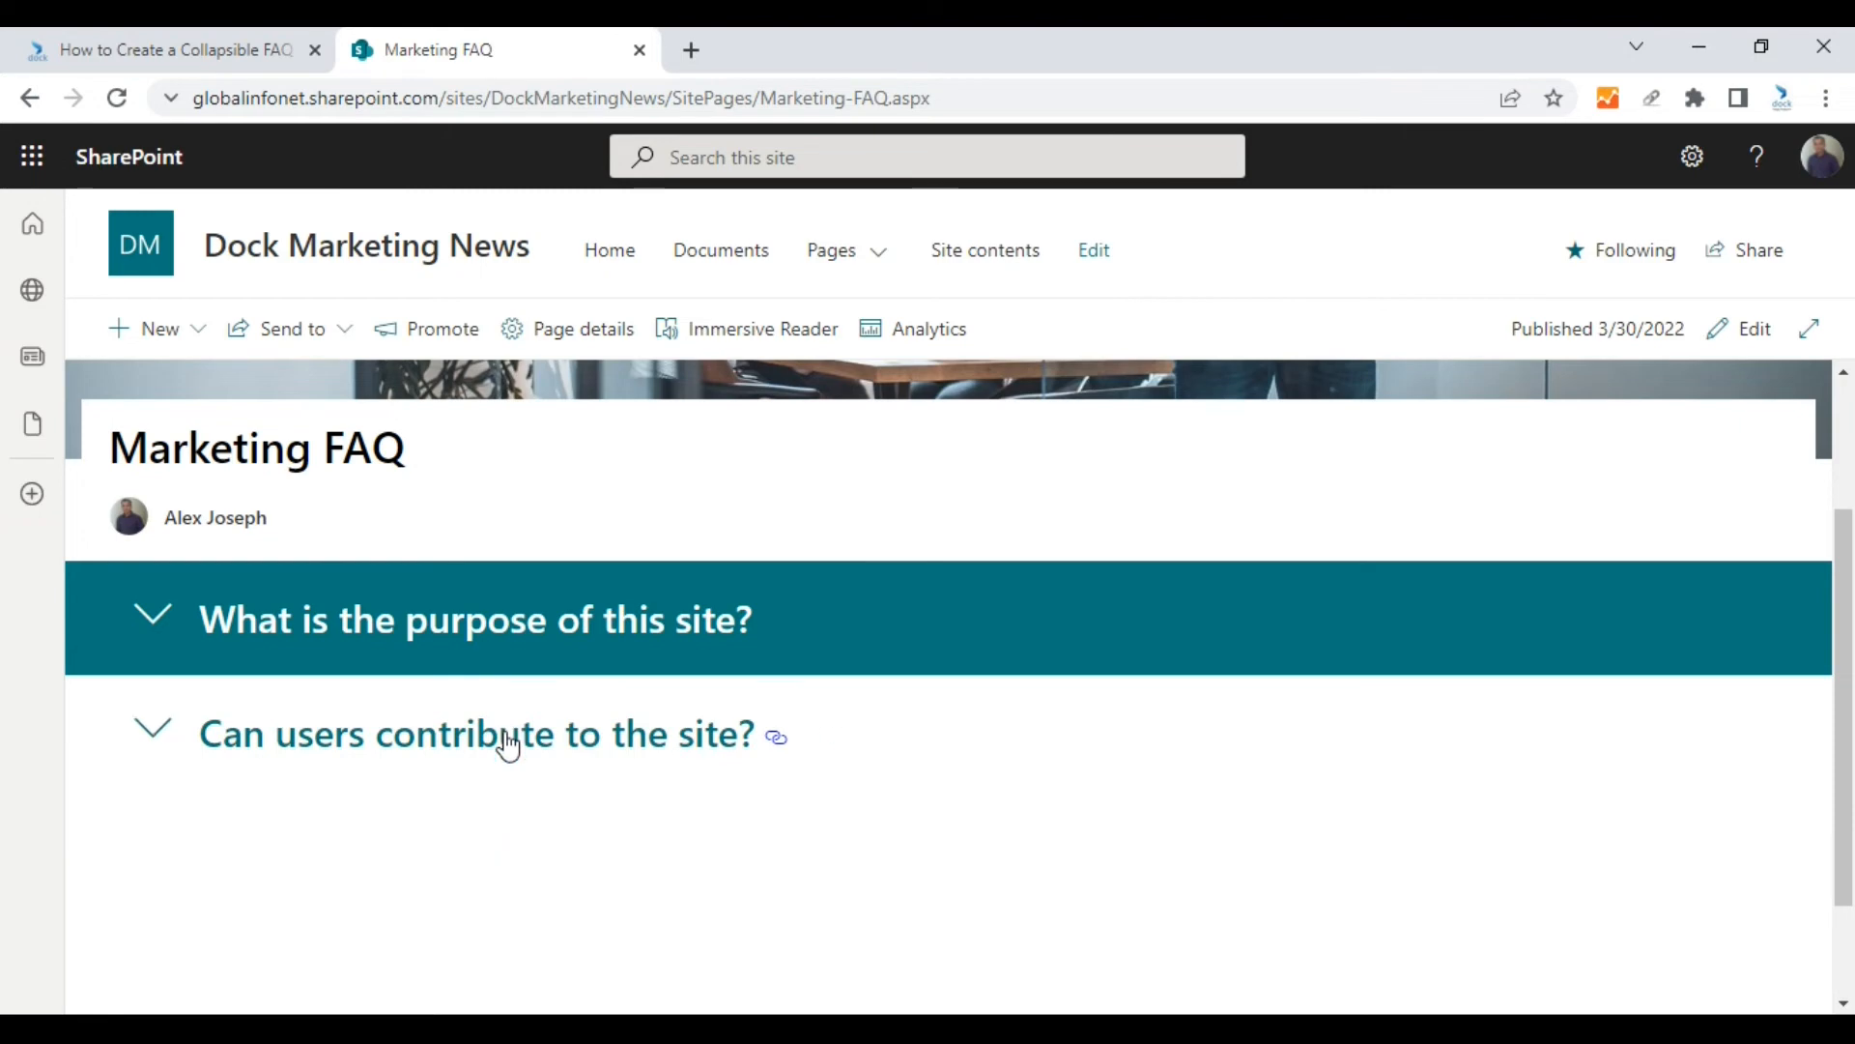
scroll(1401, 536, "up", 2)
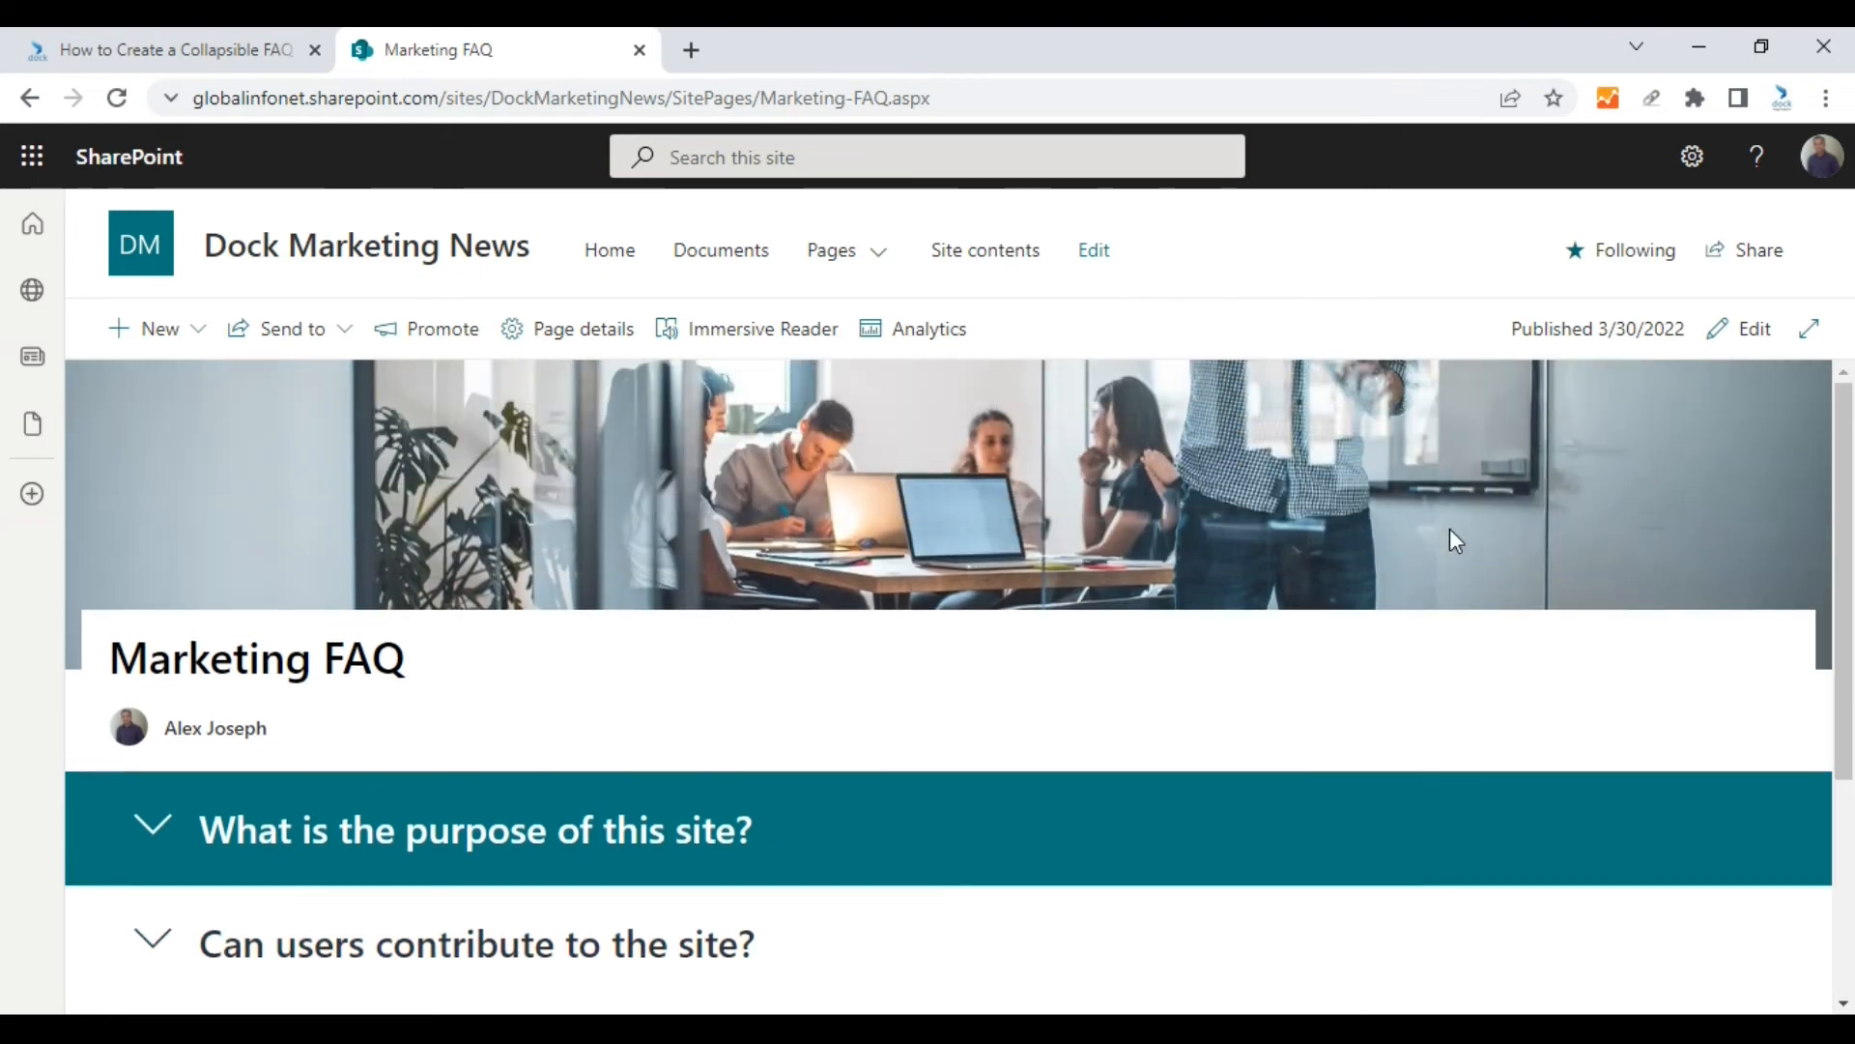
Step: Reopen the page for editing and add a one-column section with a Text web part below the second question
left_click(1742, 330)
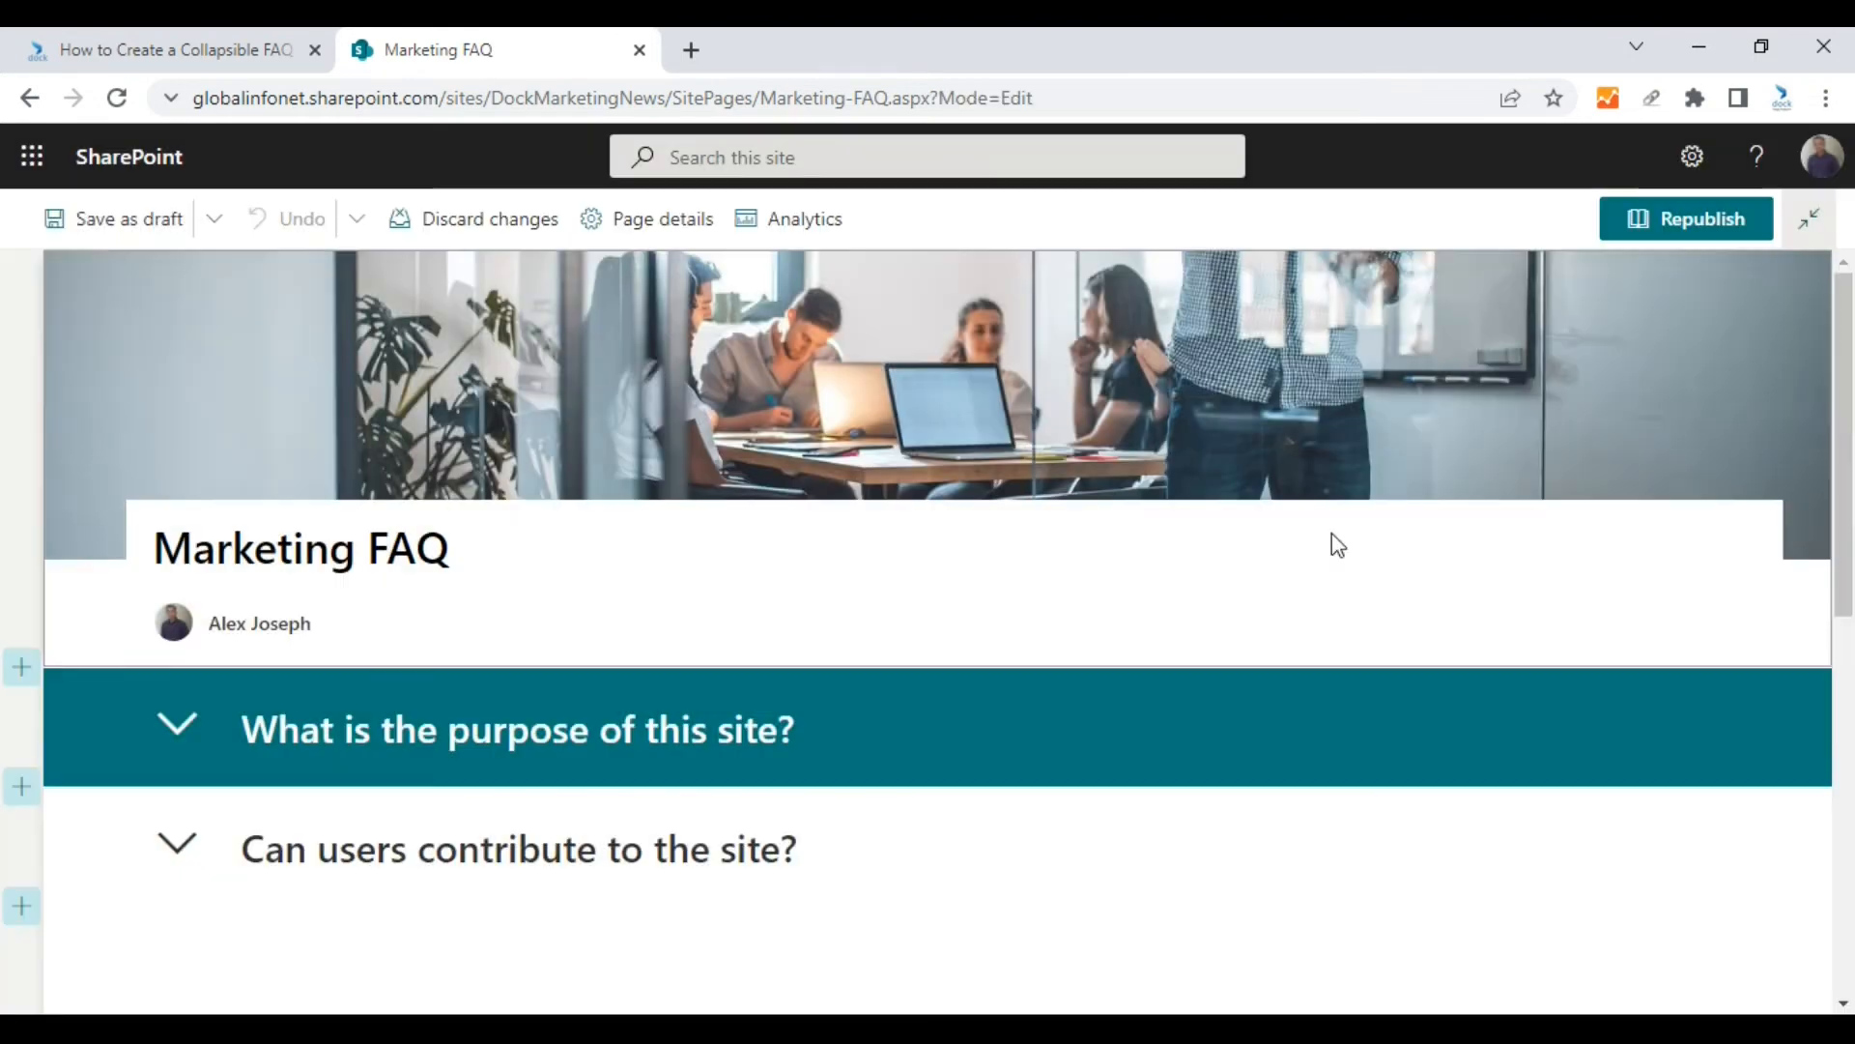
scroll(1205, 587, "down", 3)
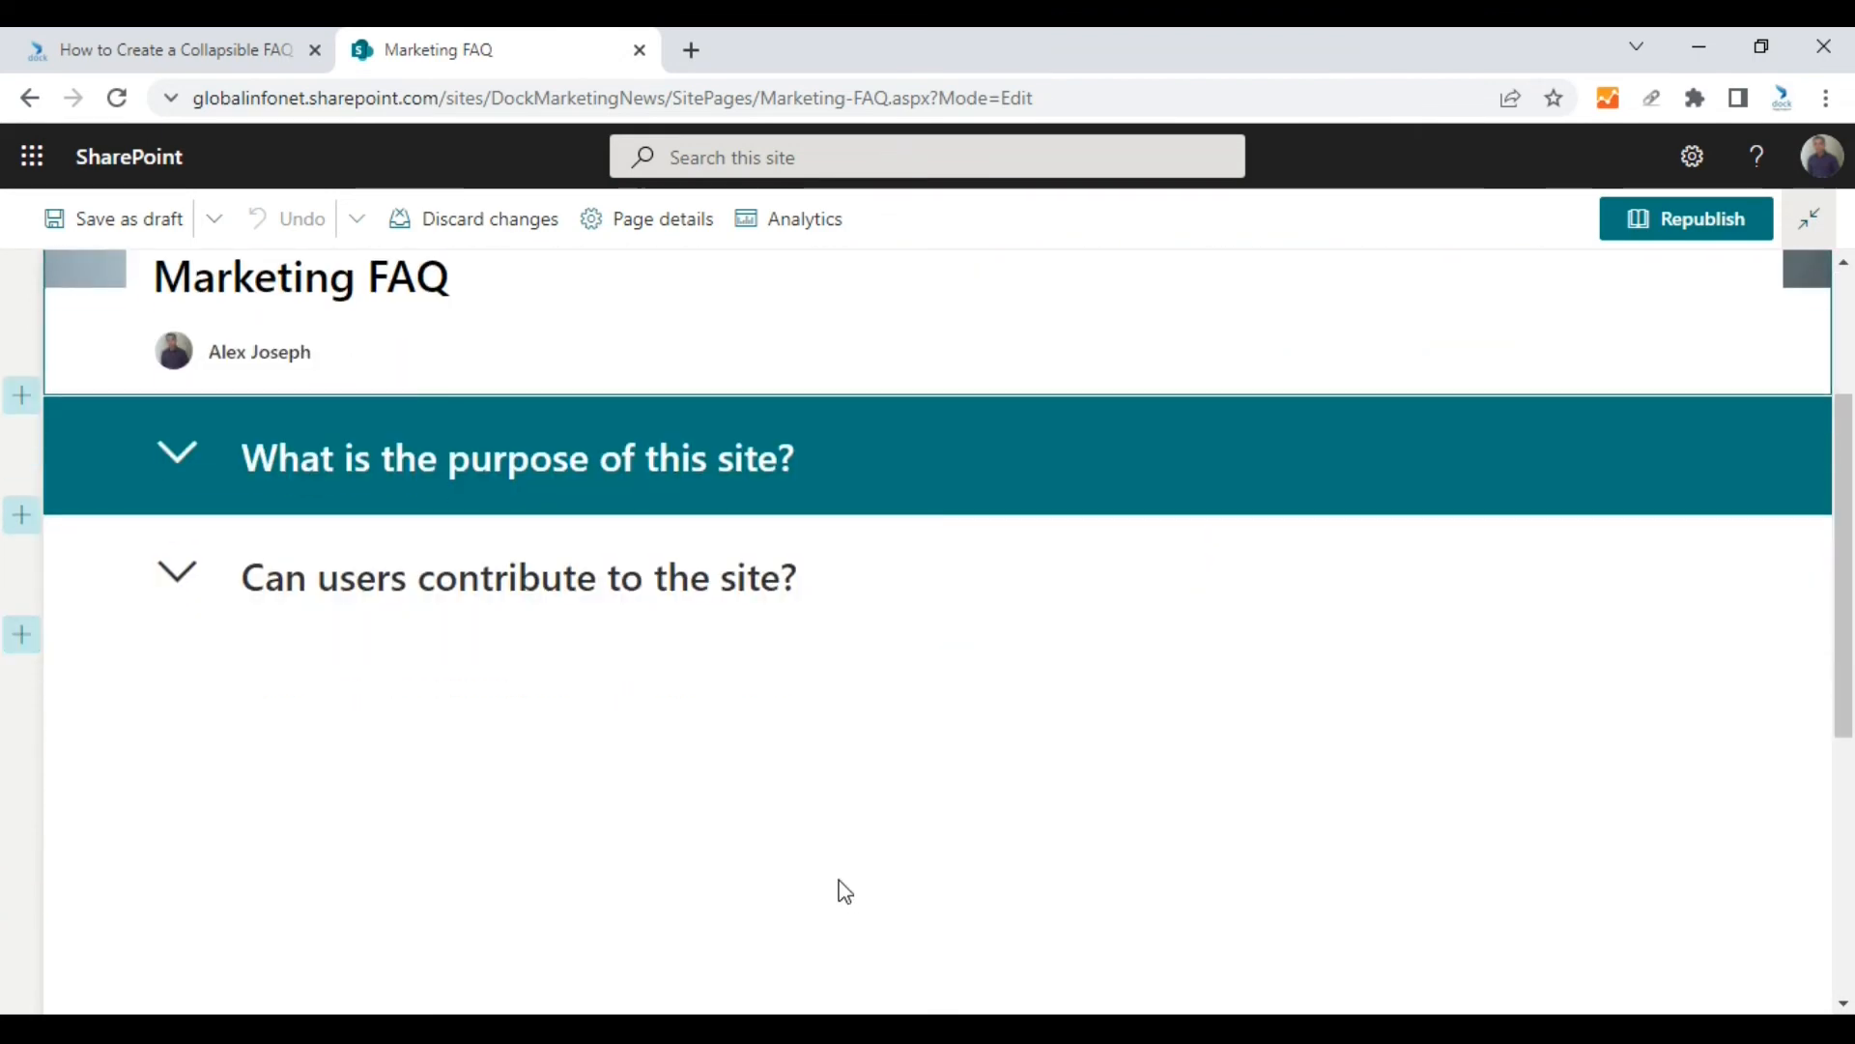
left_click(24, 638)
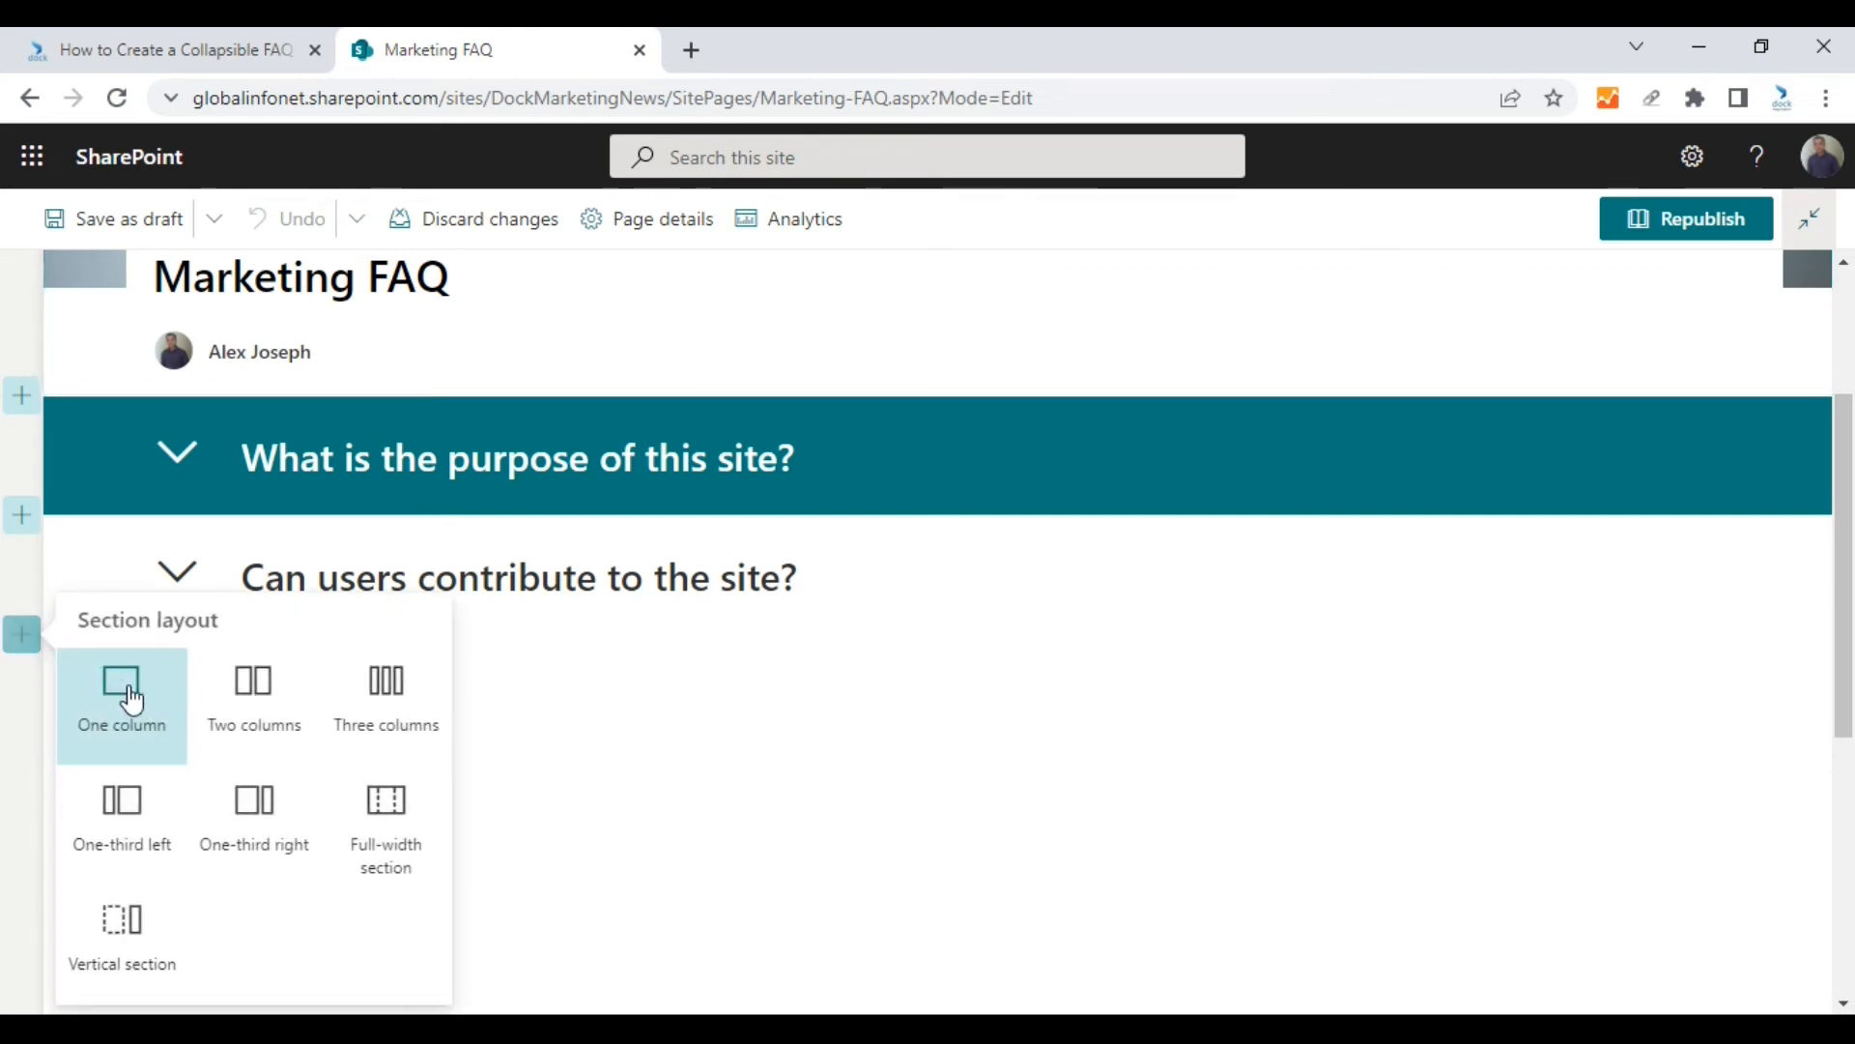
left_click(124, 688)
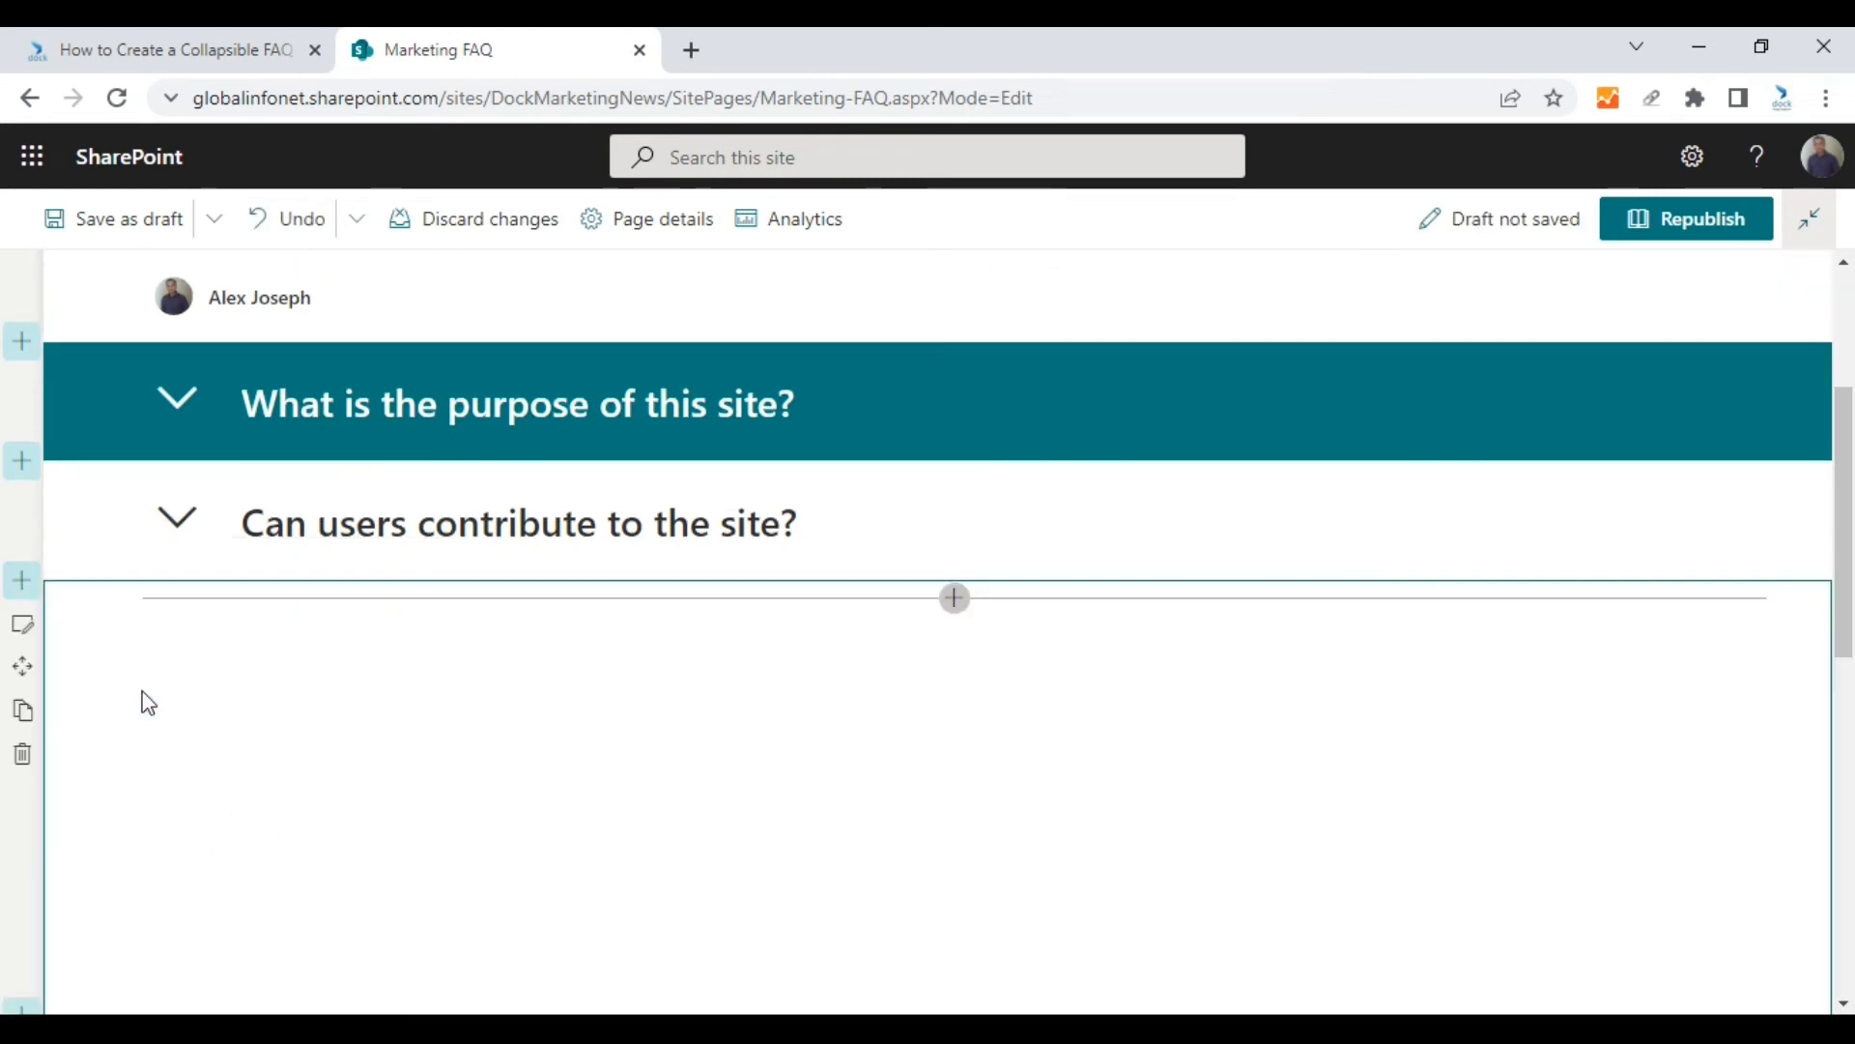
left_click(955, 598)
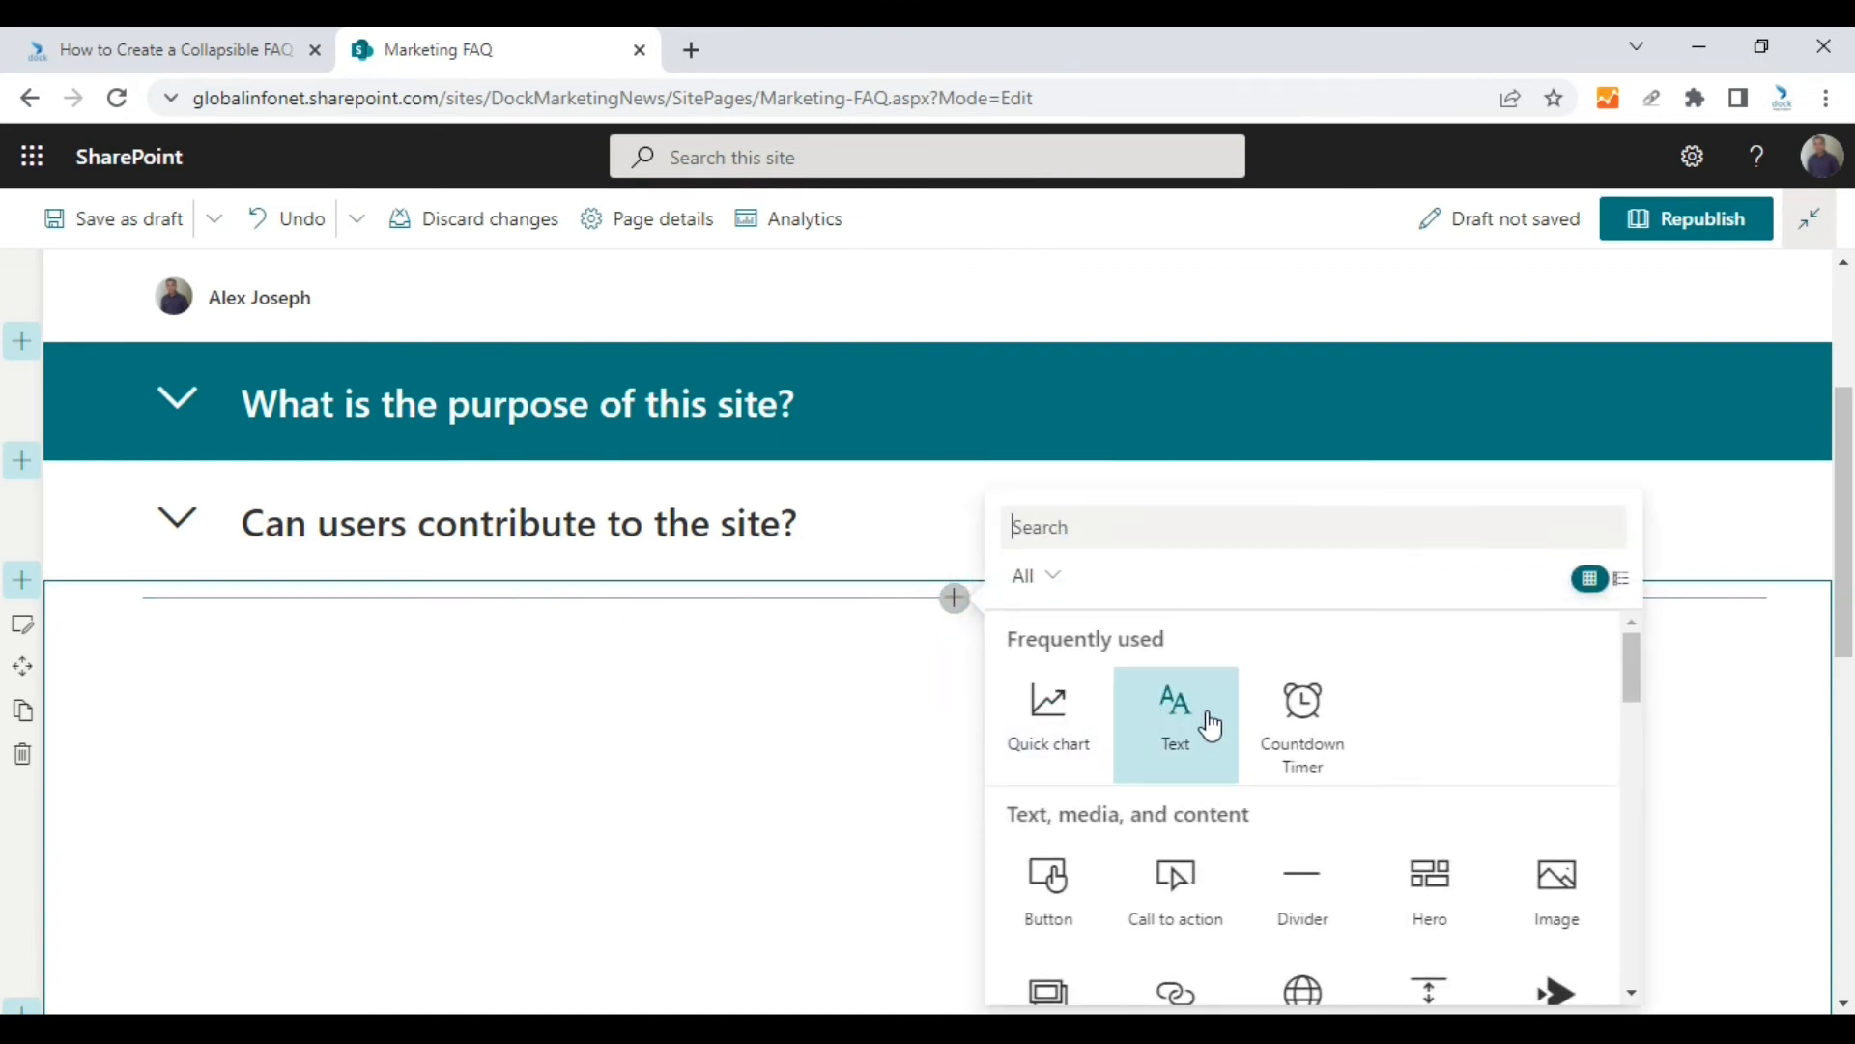
left_click(1177, 725)
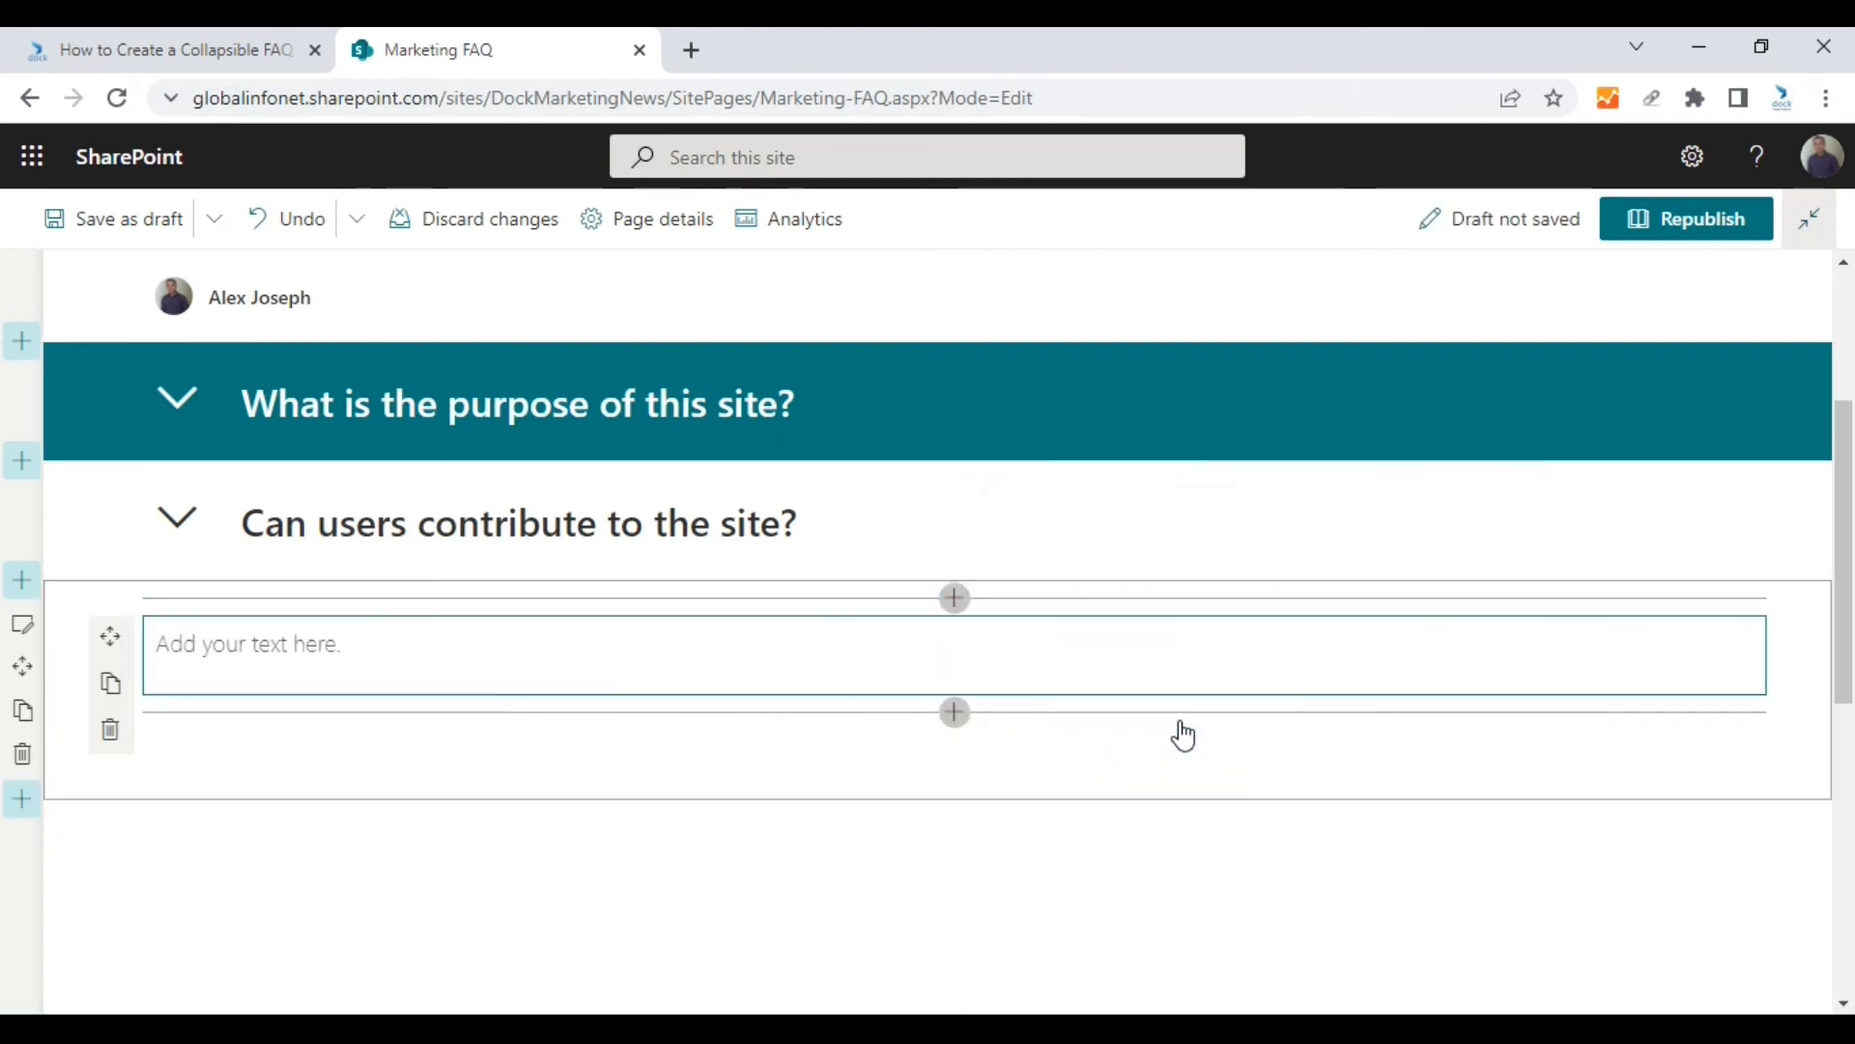
Step: Apply the Strong background shading to the new third section and make it collapsible
left_click(23, 633)
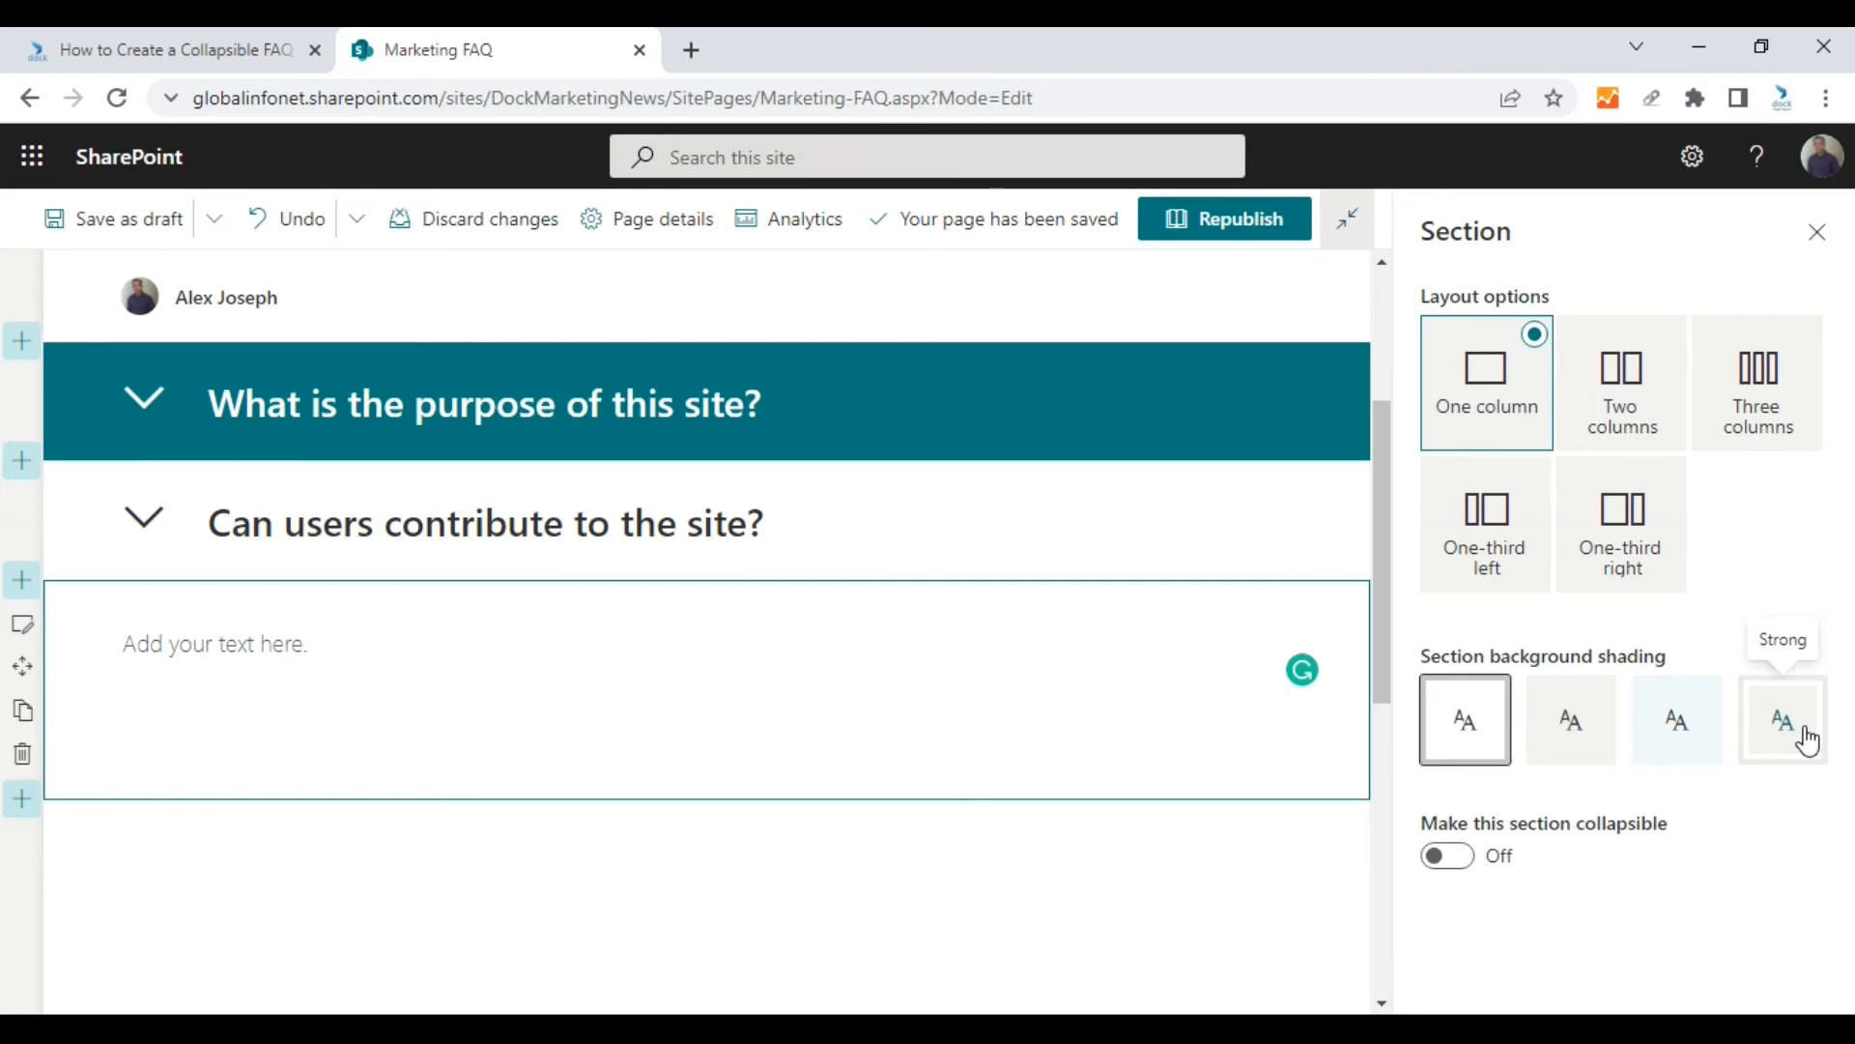
left_click(1808, 741)
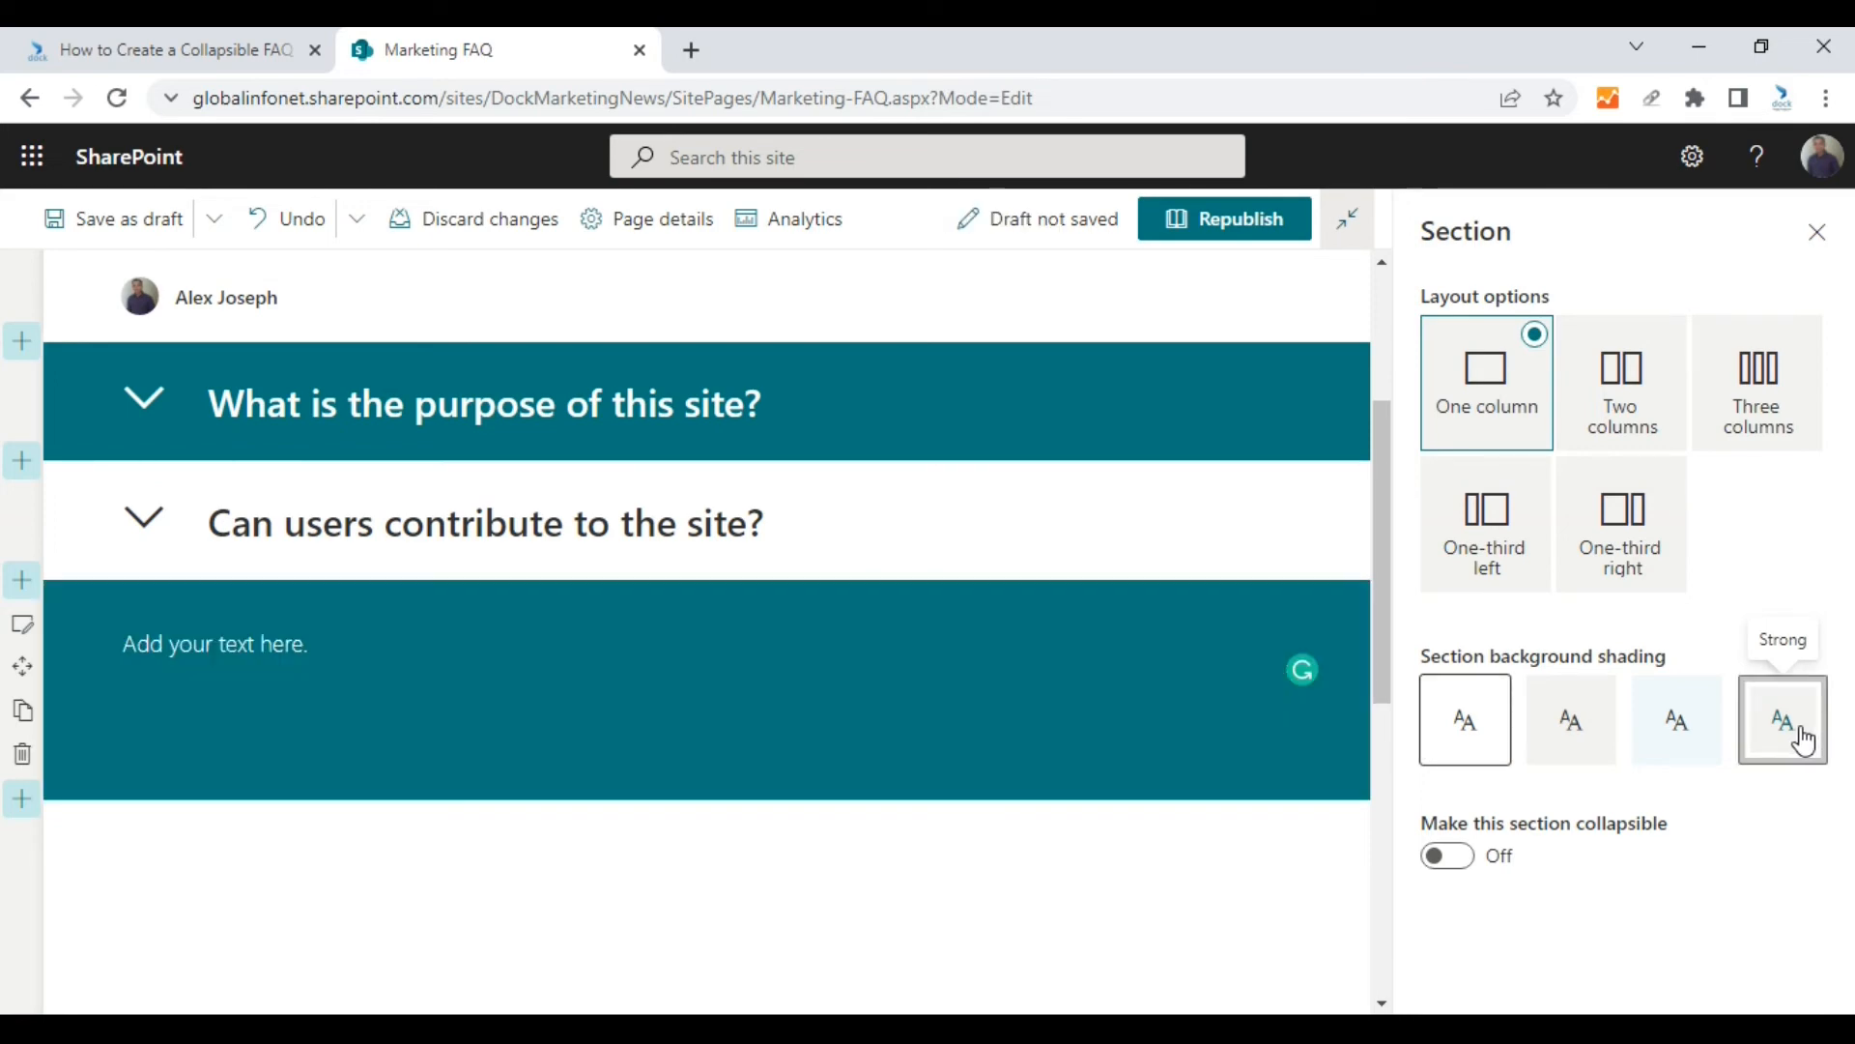
left_click(1449, 856)
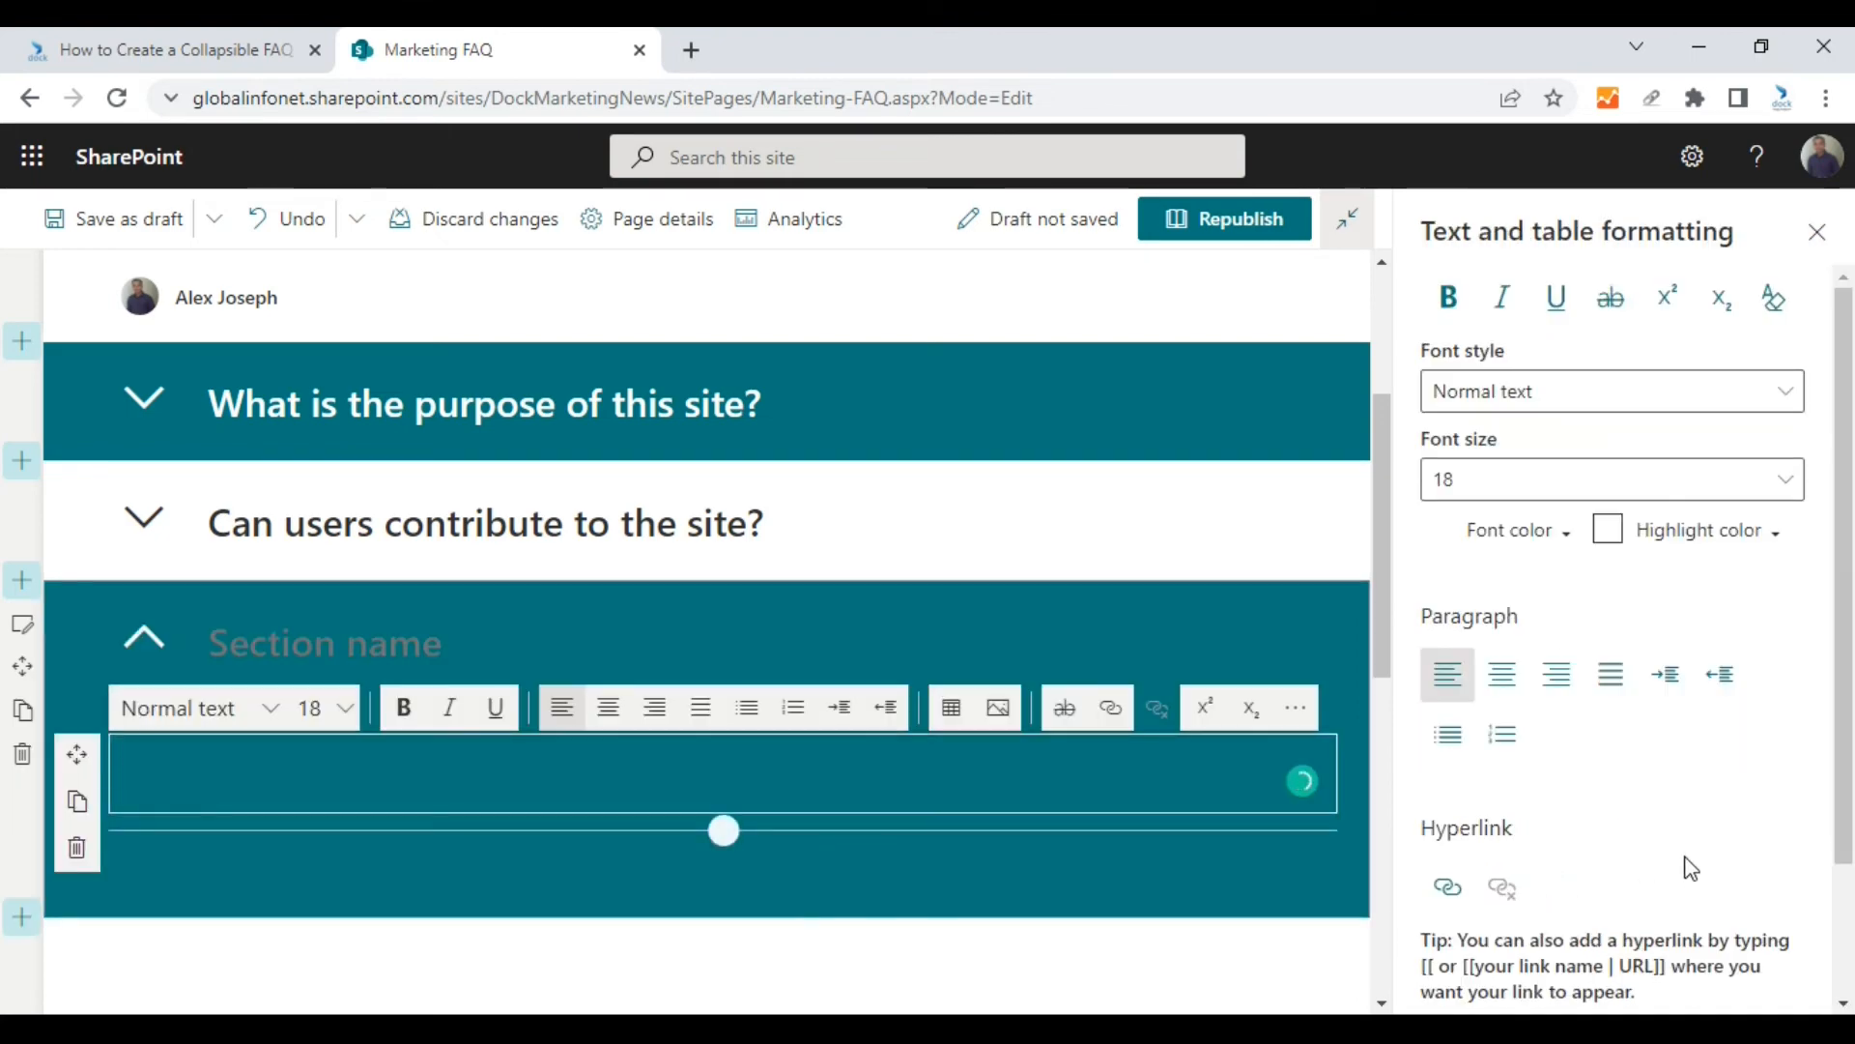
left_click(1824, 242)
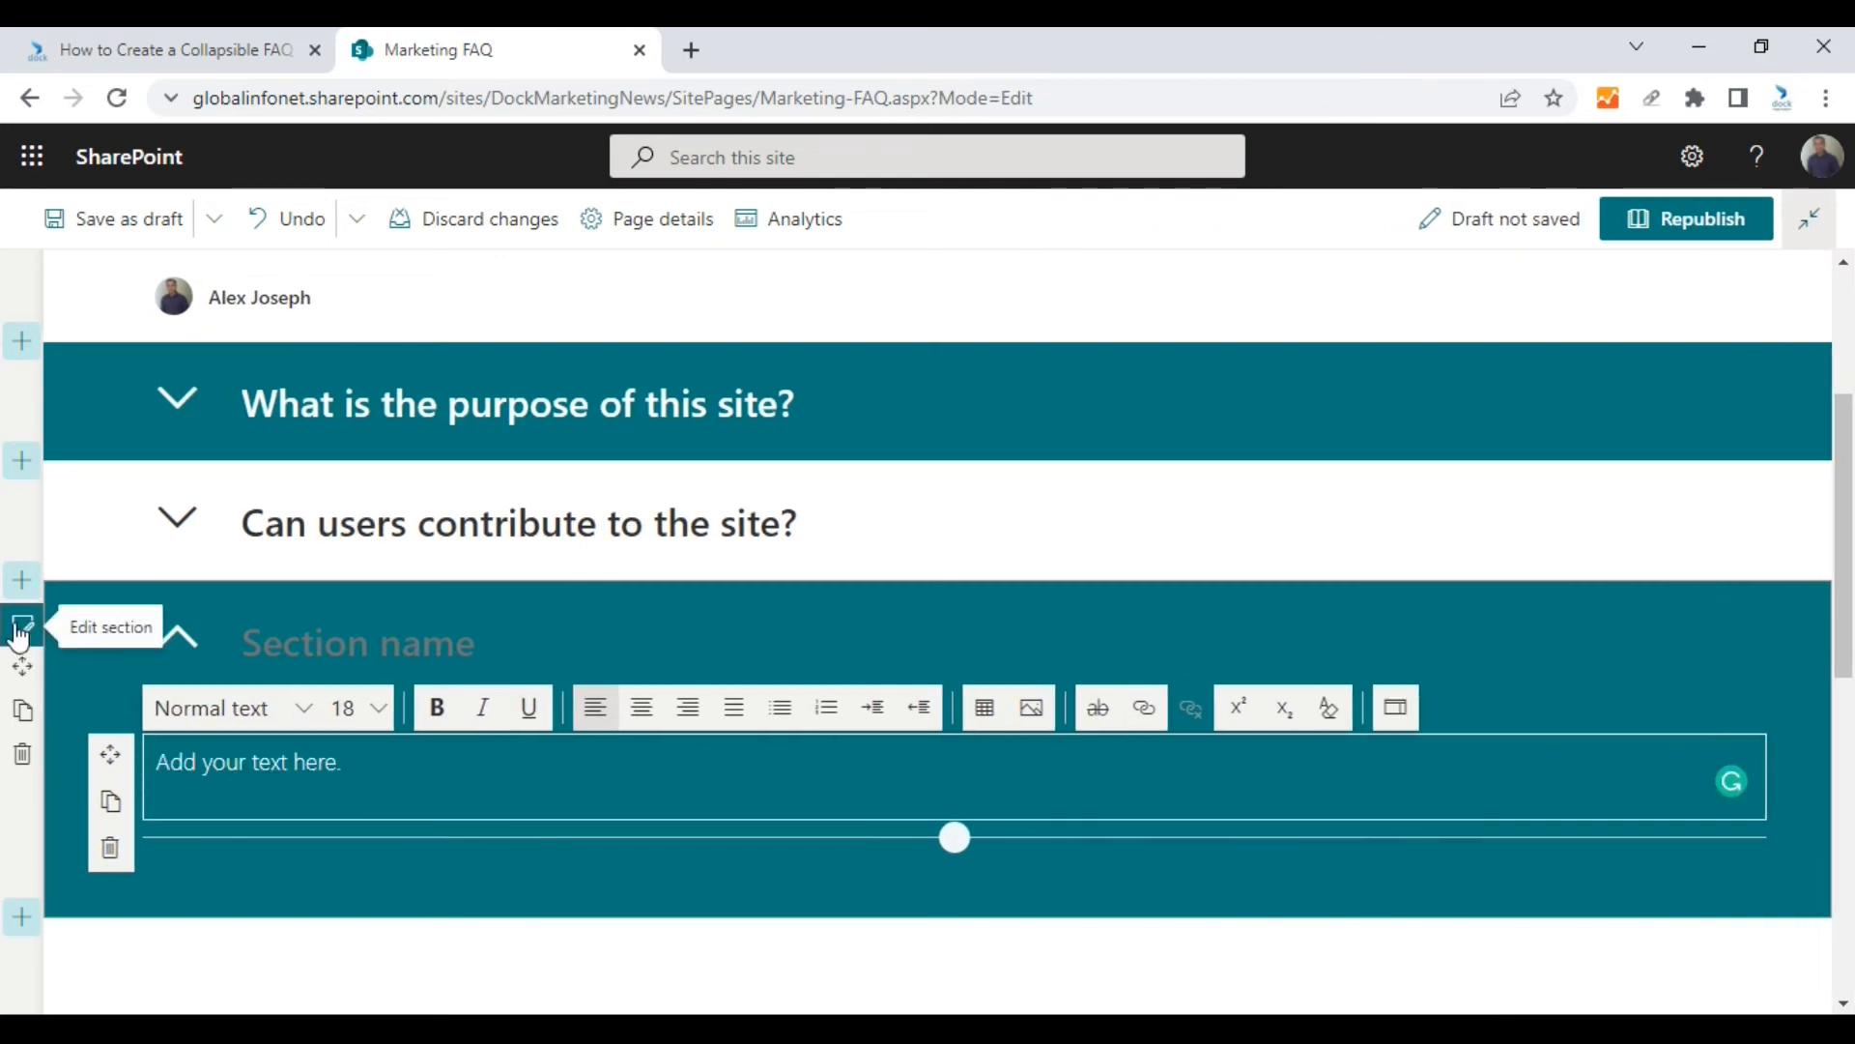
Step: Set the third section's default display to Collapsed and close the section settings
left_click(22, 628)
scroll(1729, 739, "down", 2)
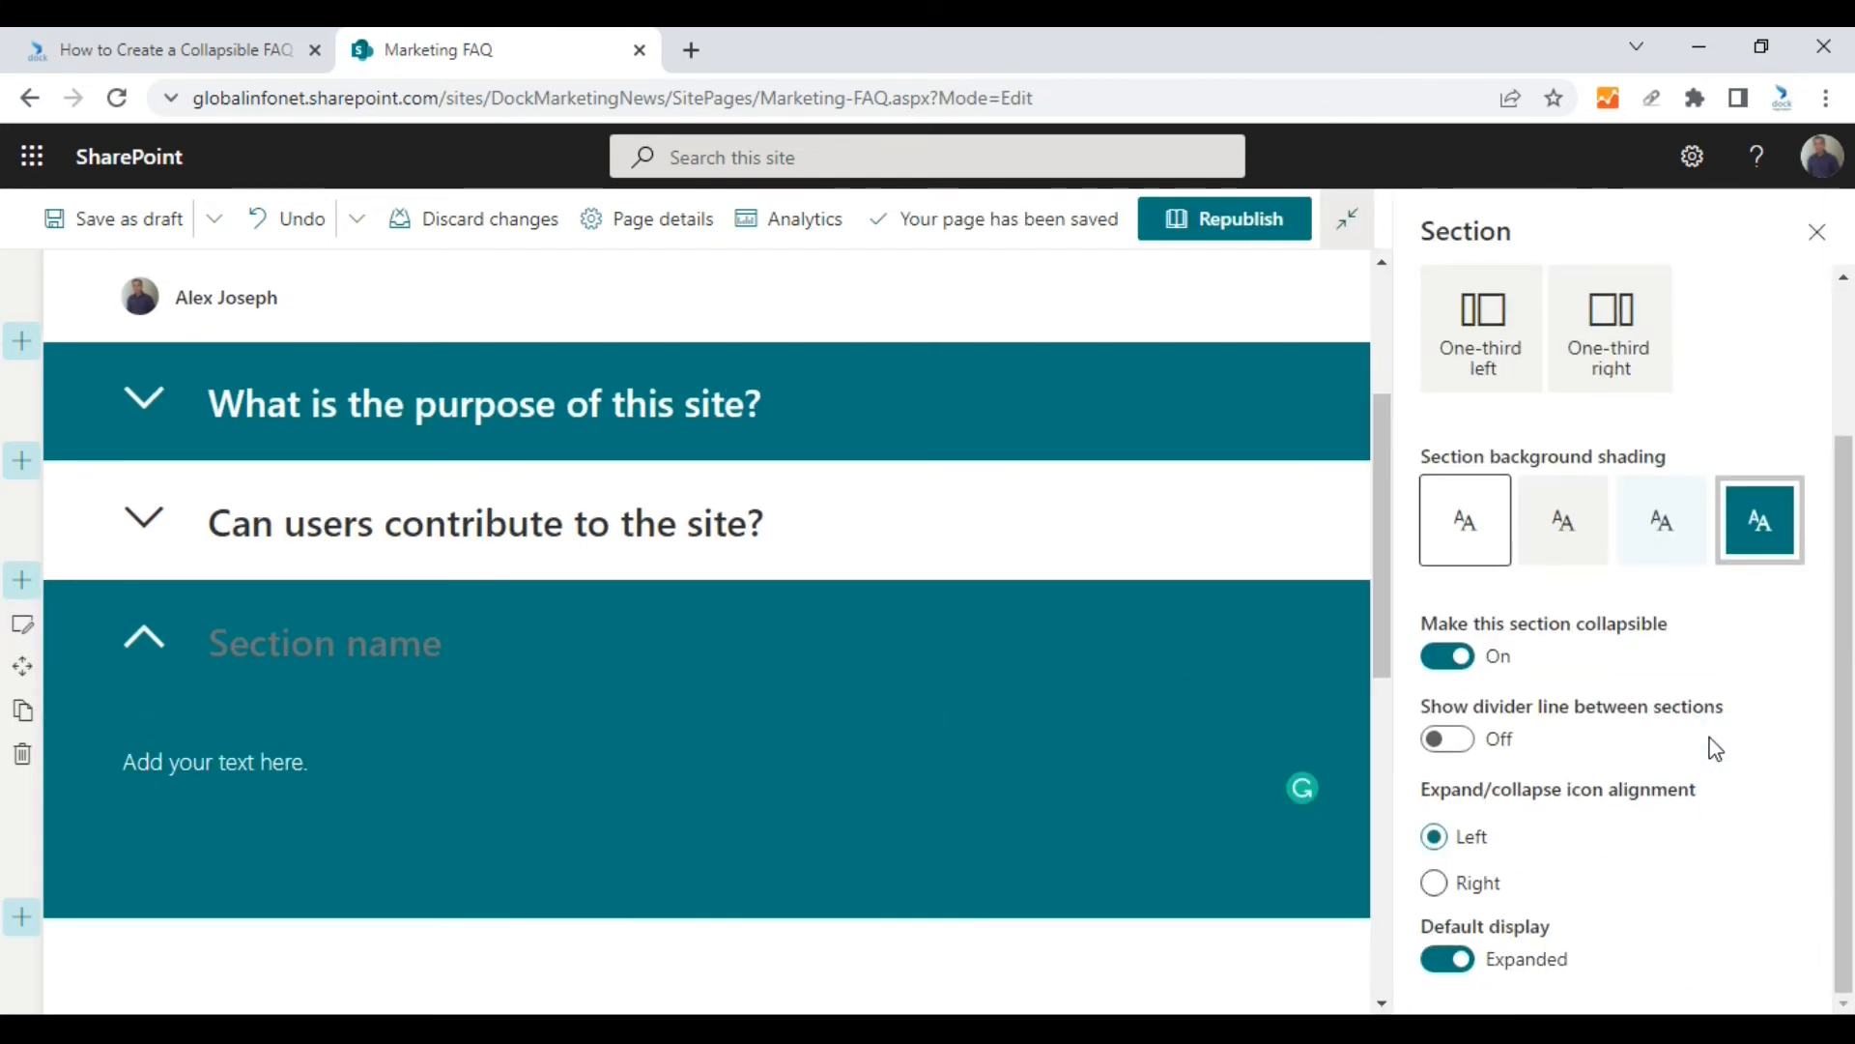
left_click(1454, 959)
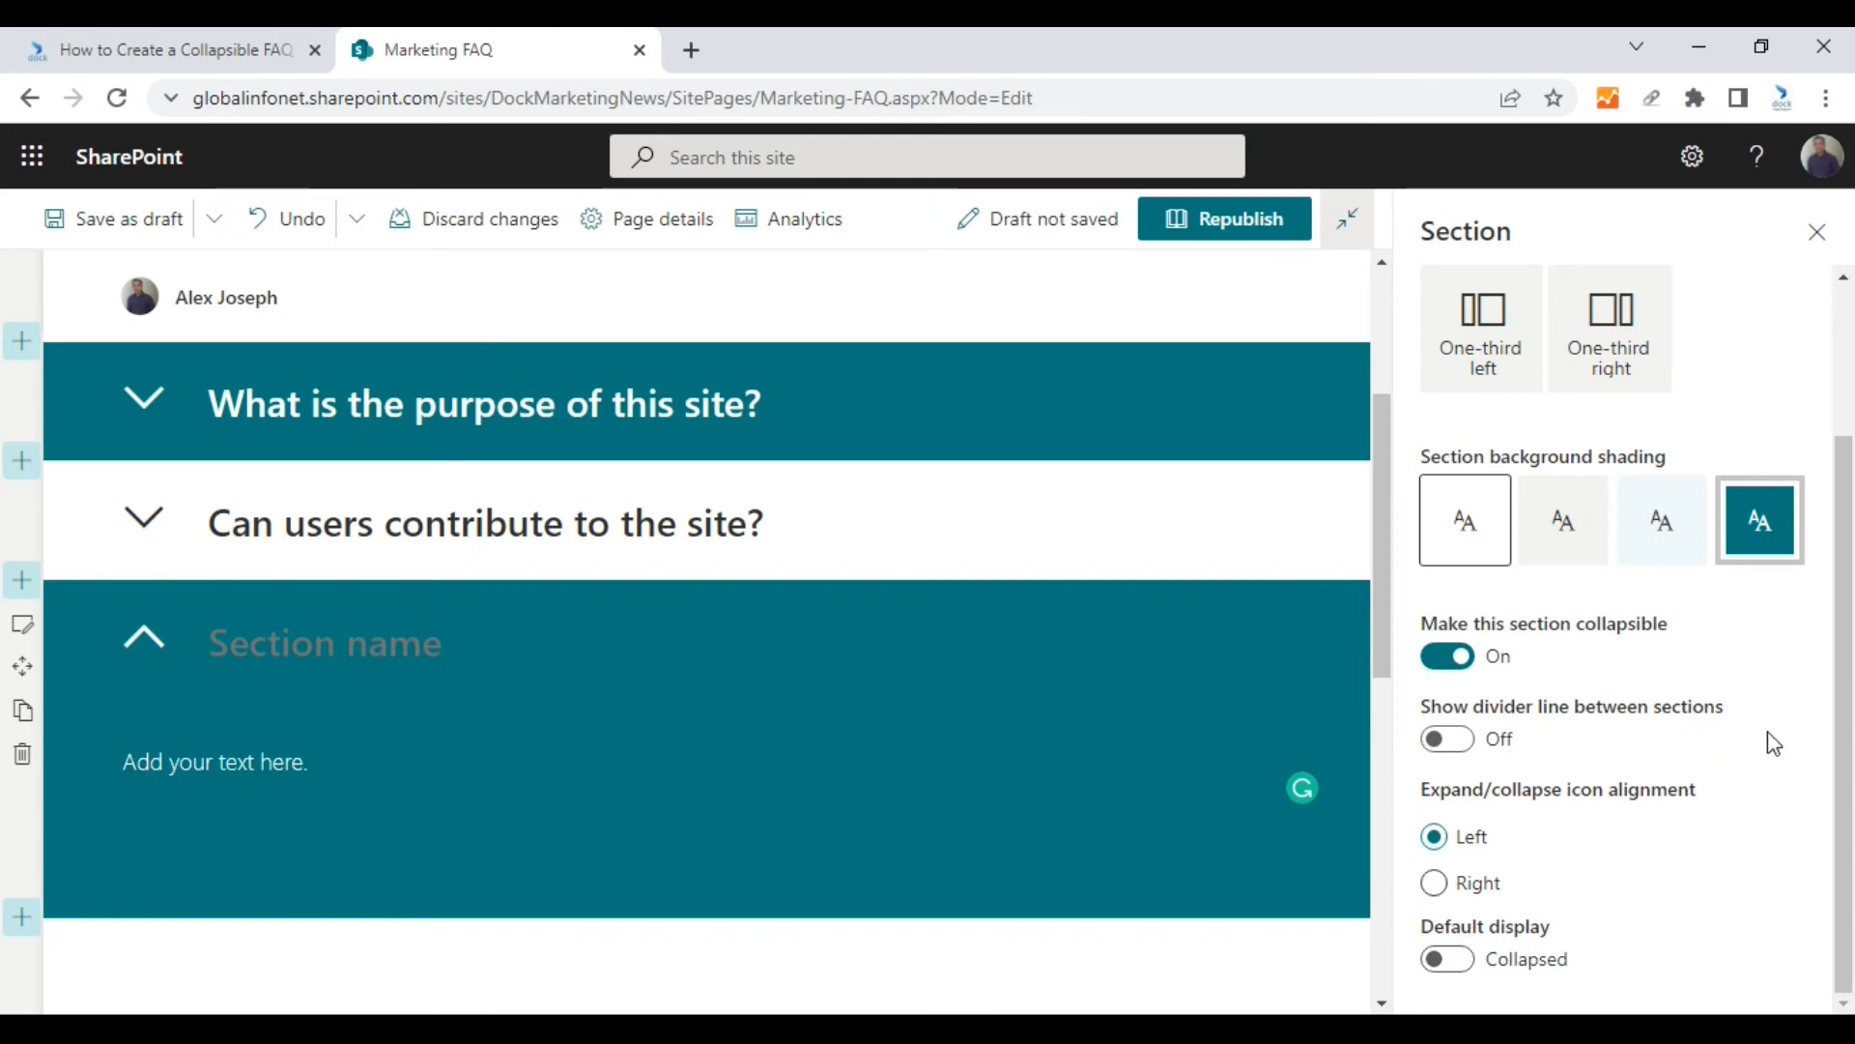
left_click(1823, 237)
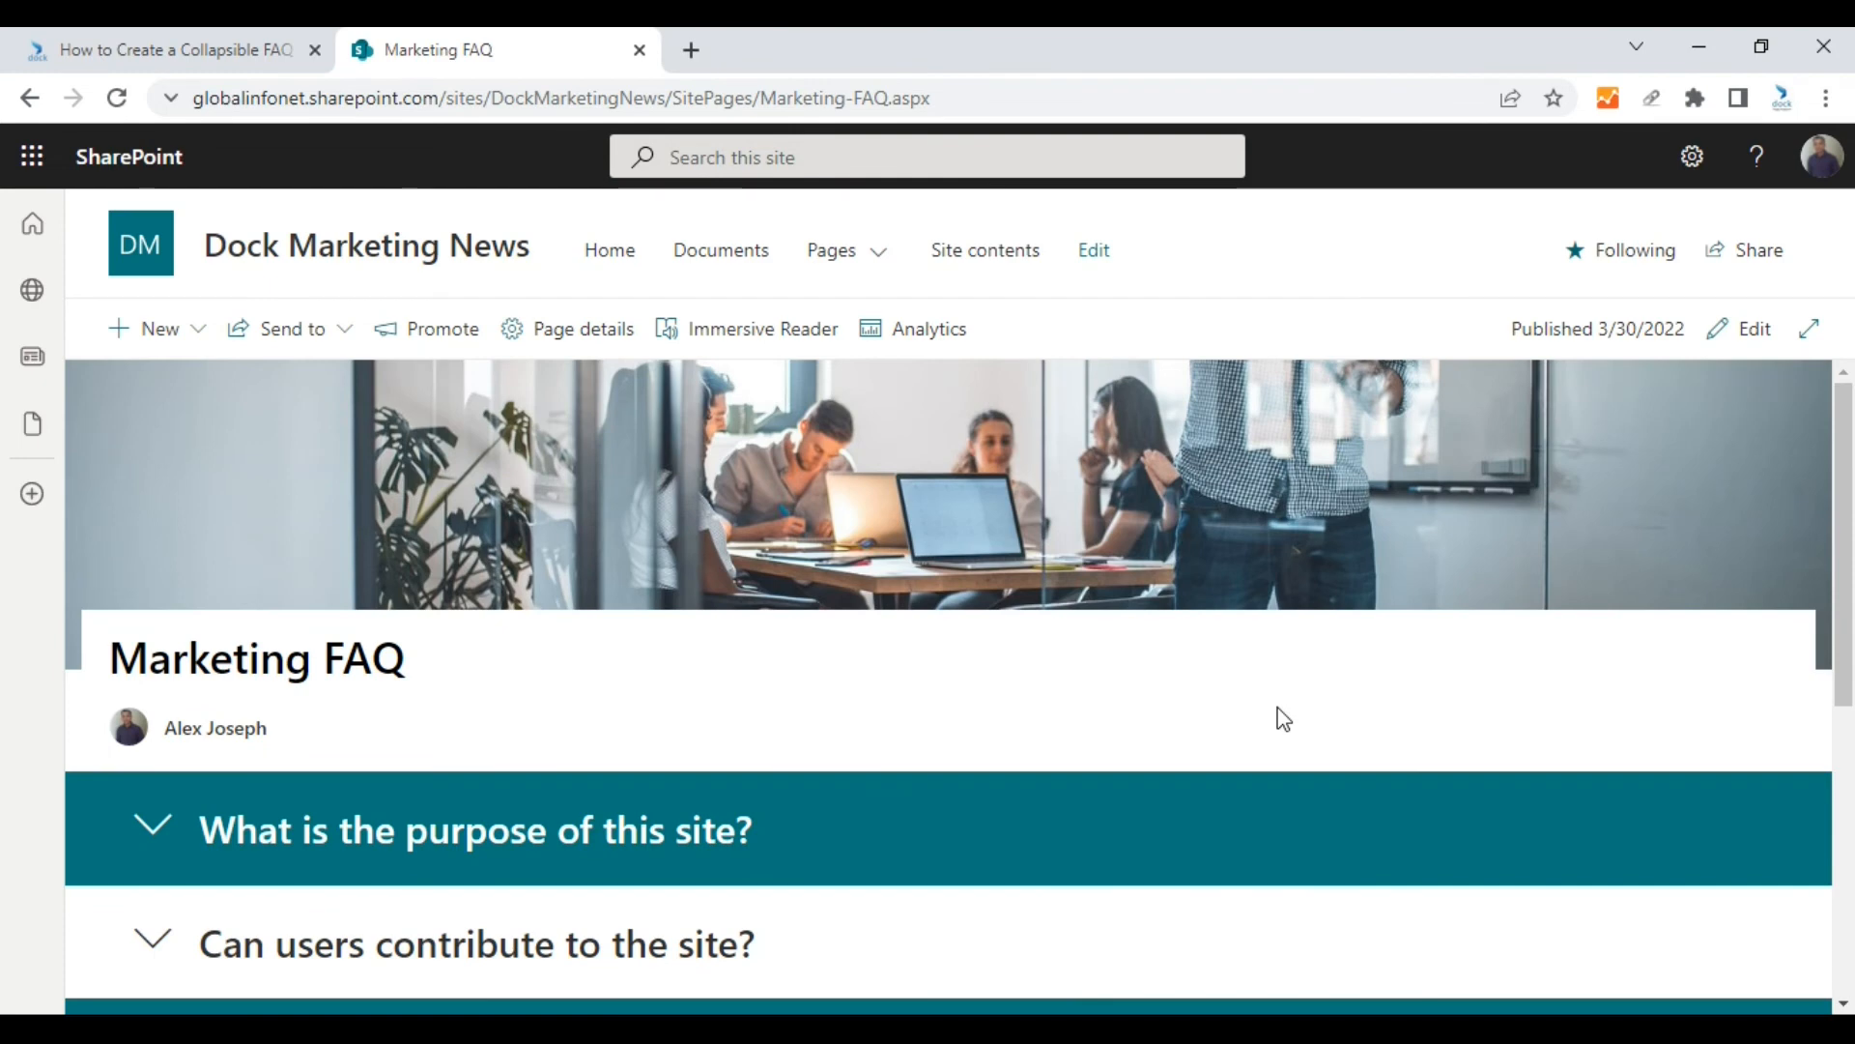
Step: Review the published FAQ page, expanding and collapsing the questions on main news topics and news post frequency
scroll(1268, 713, "down", 3)
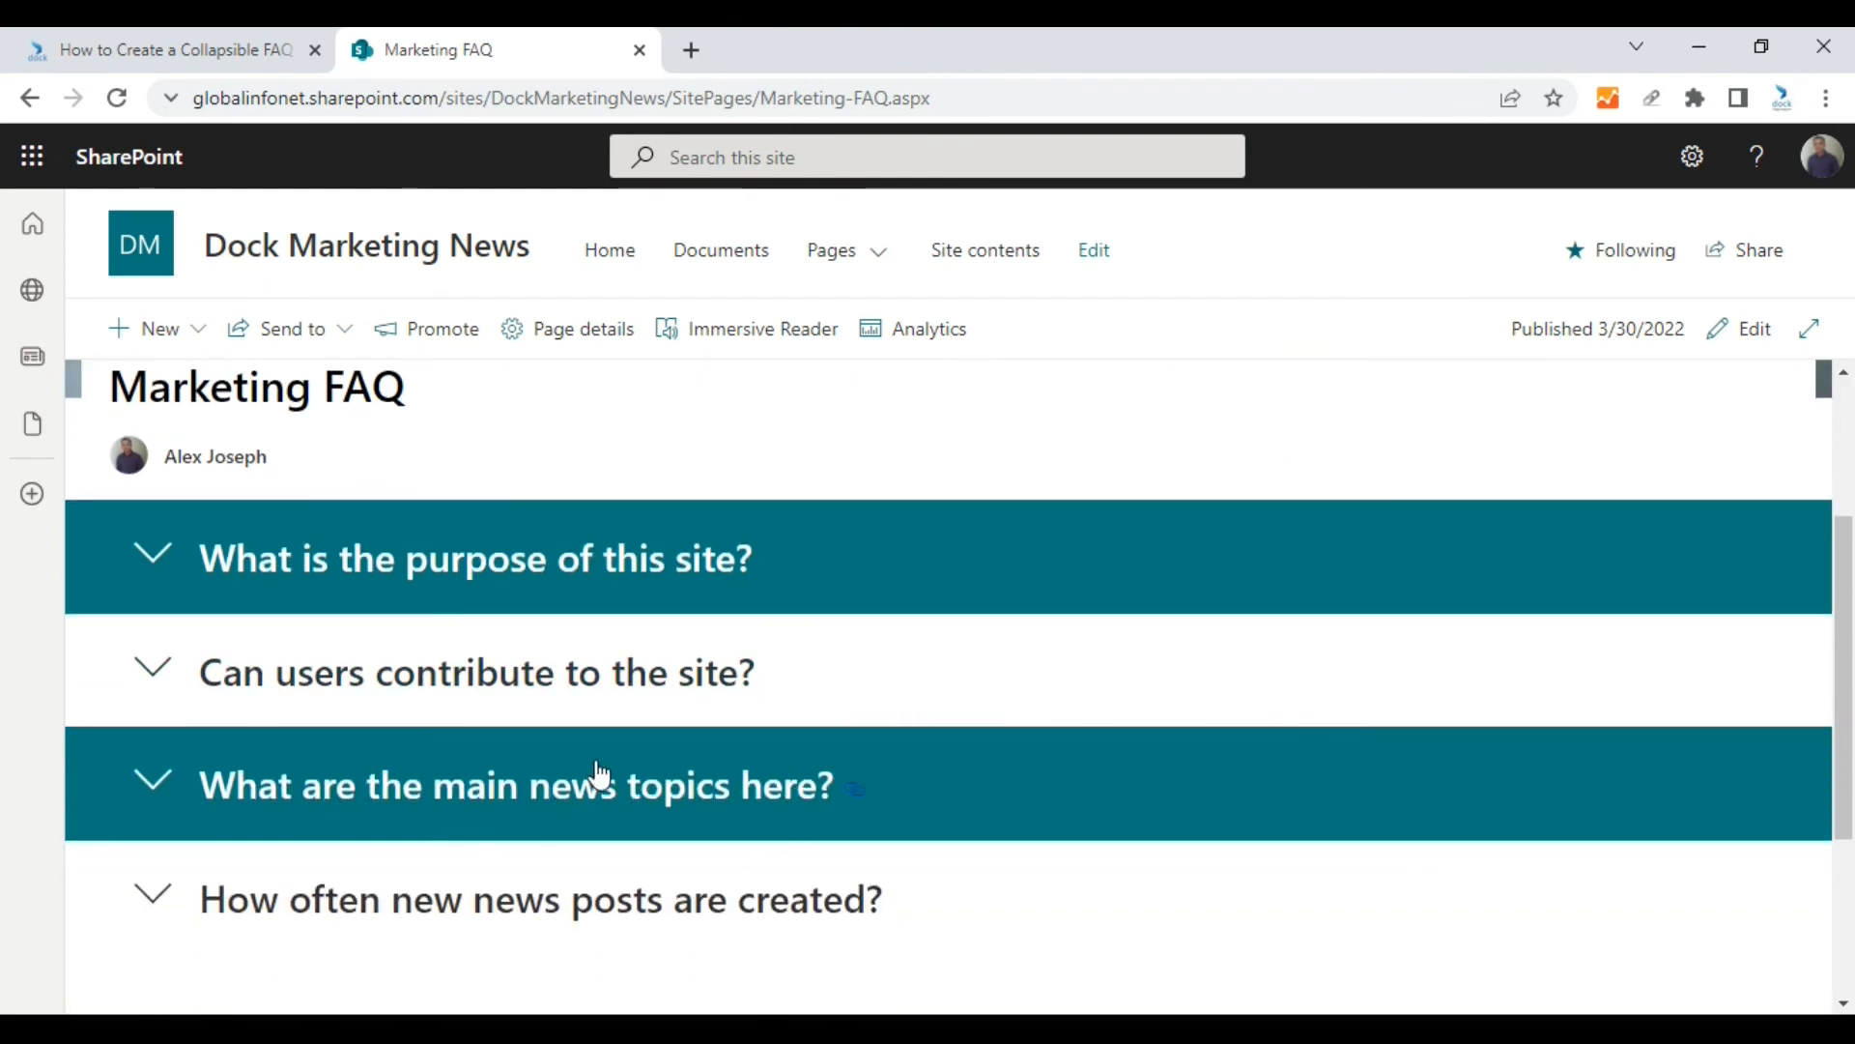
scroll(593, 773, "down", 2)
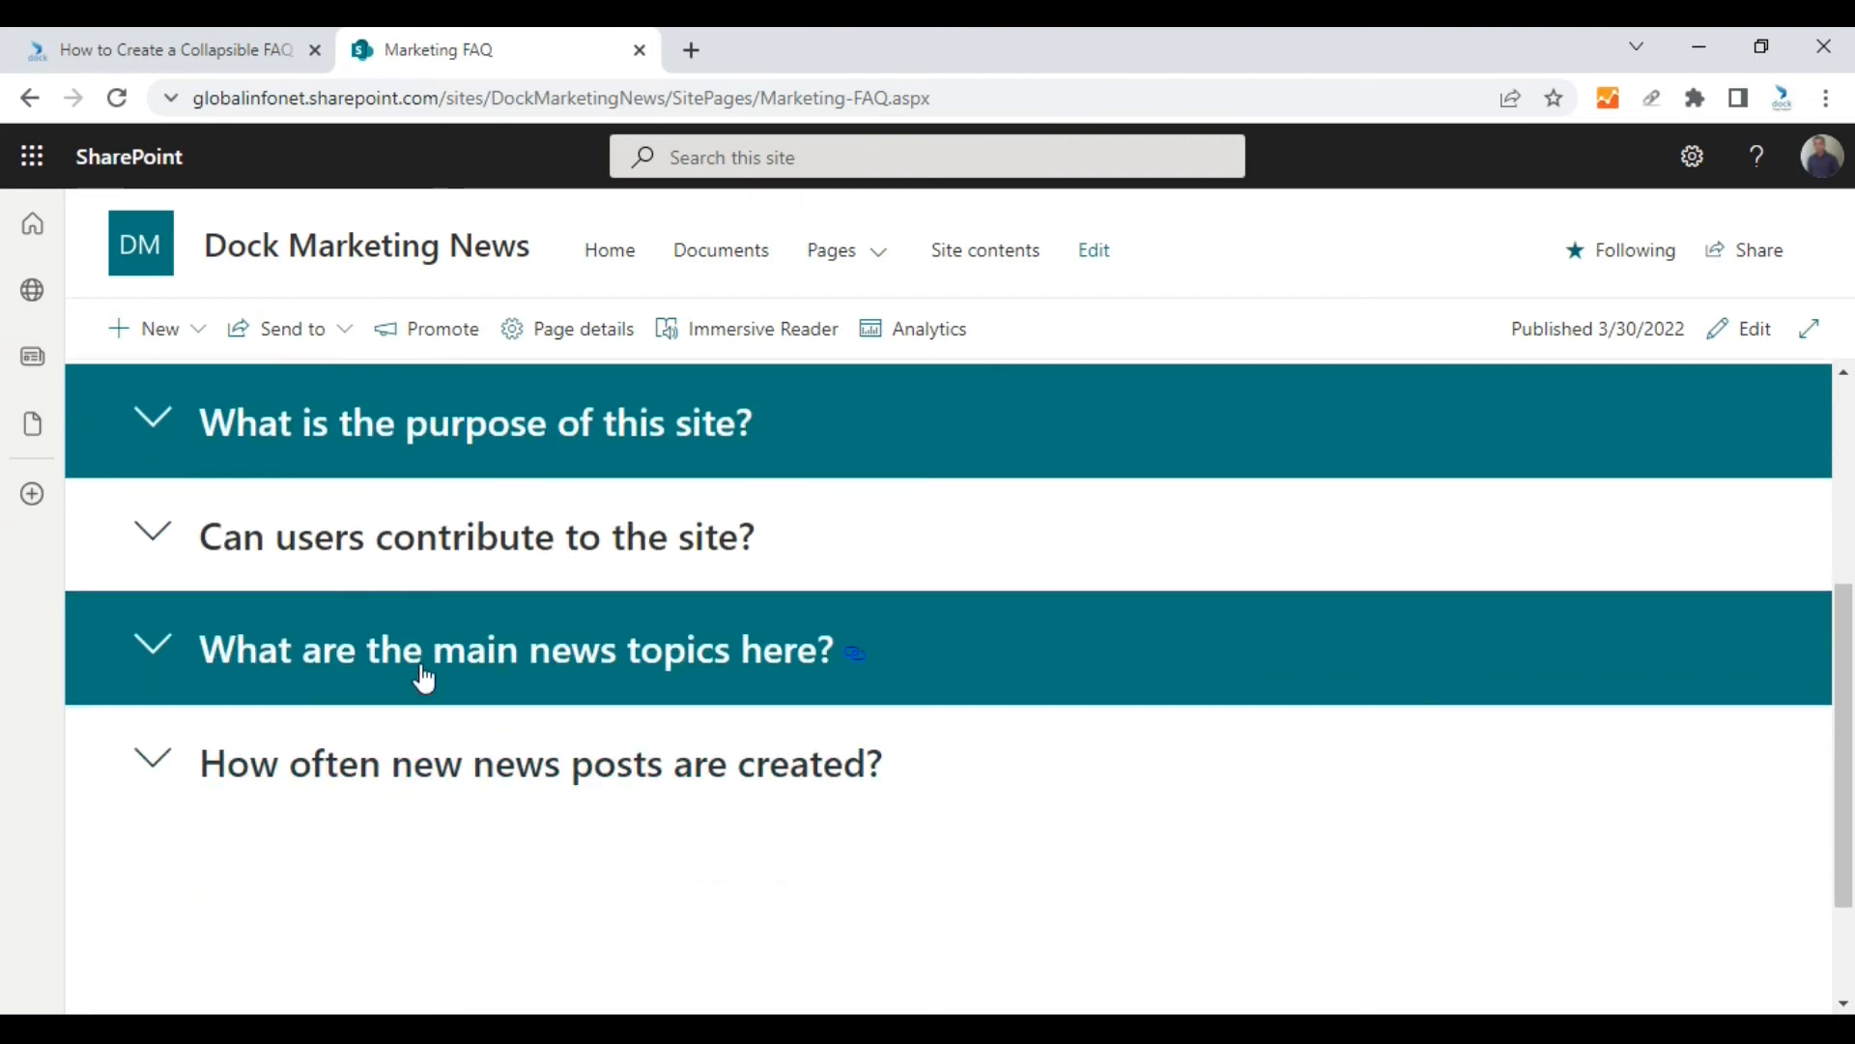
left_click(502, 665)
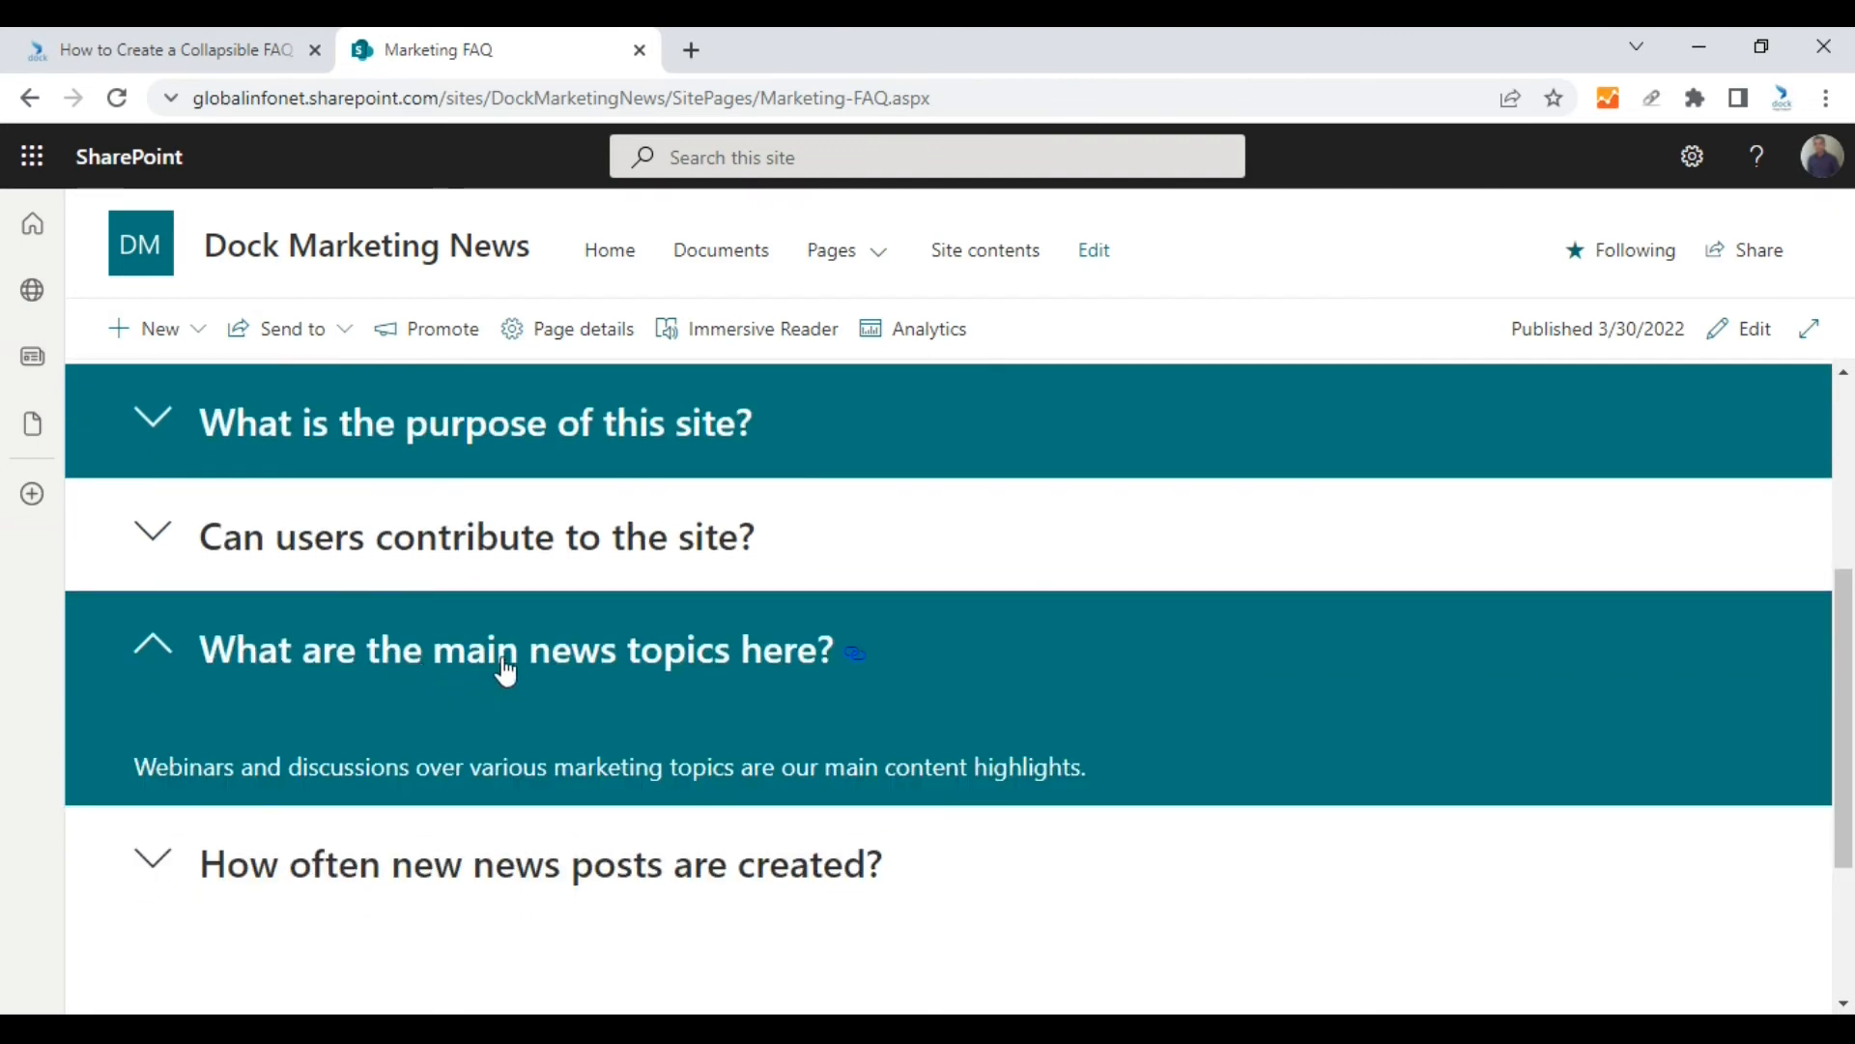
left_click(526, 671)
left_click(492, 770)
left_click(492, 770)
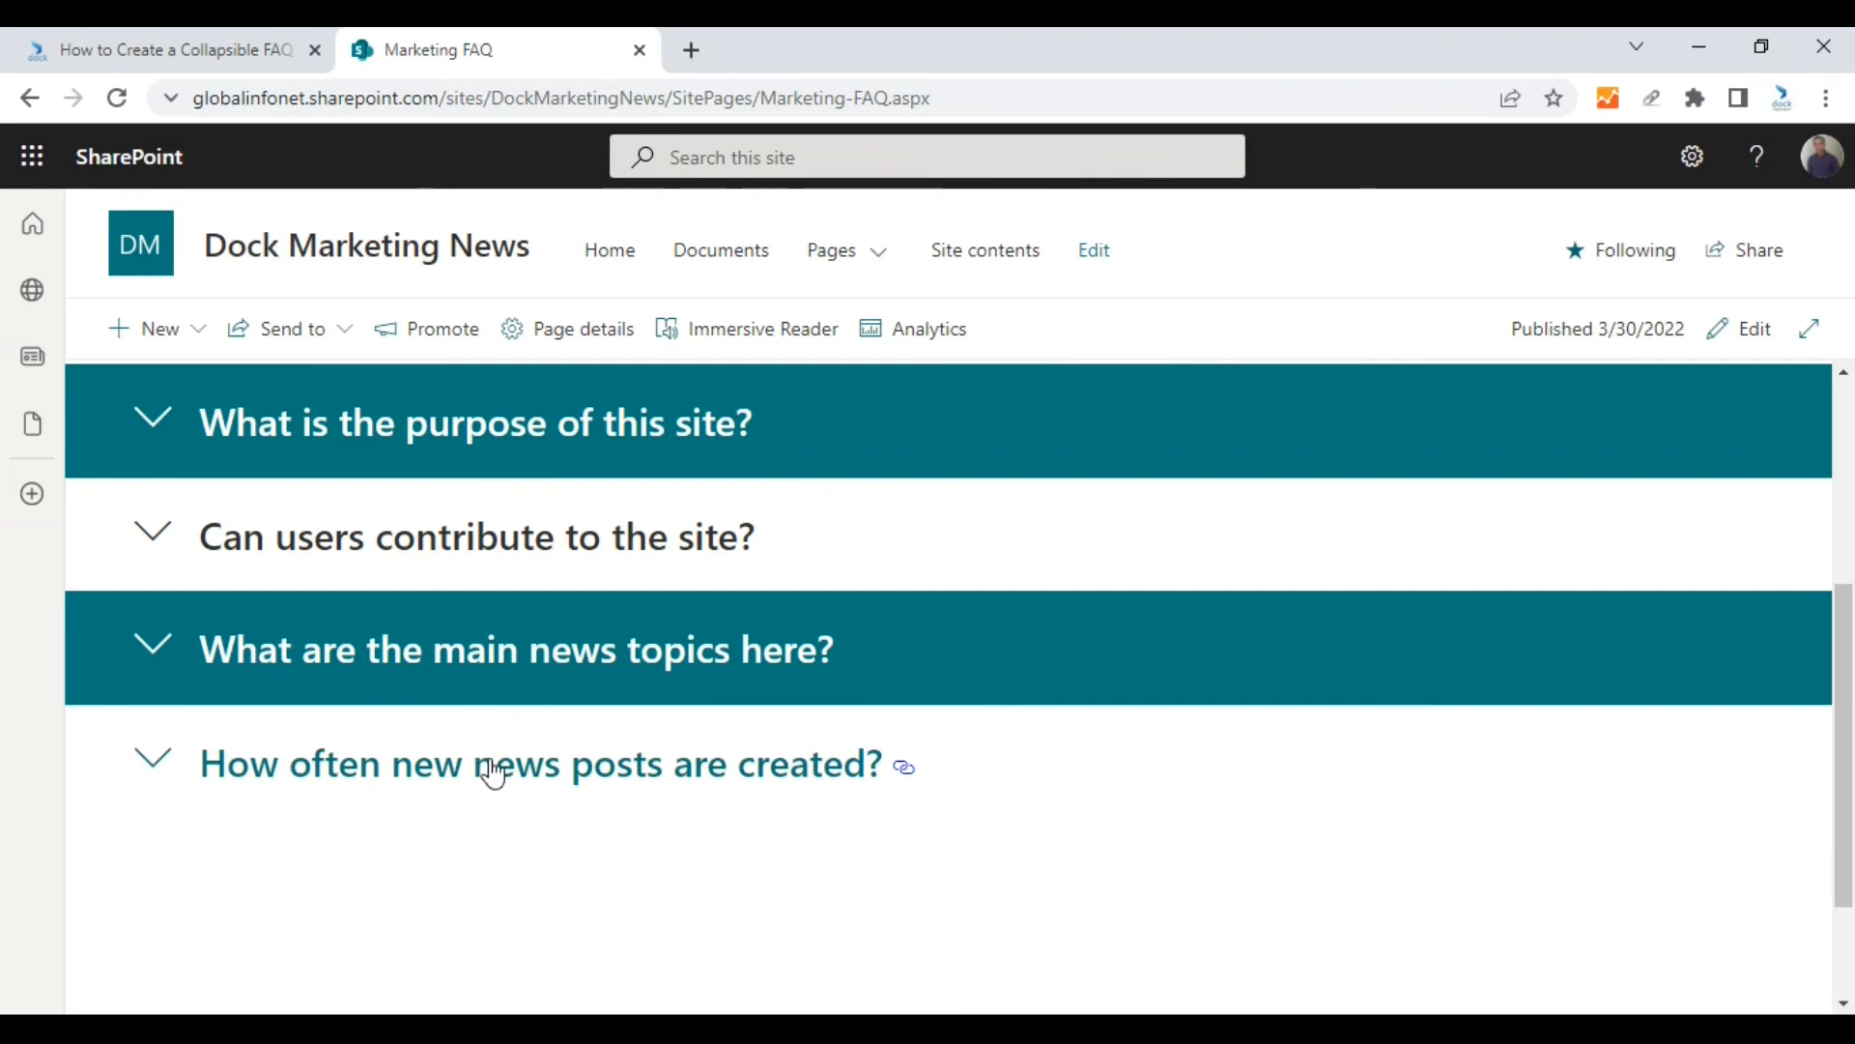
scroll(609, 774, "up", 2)
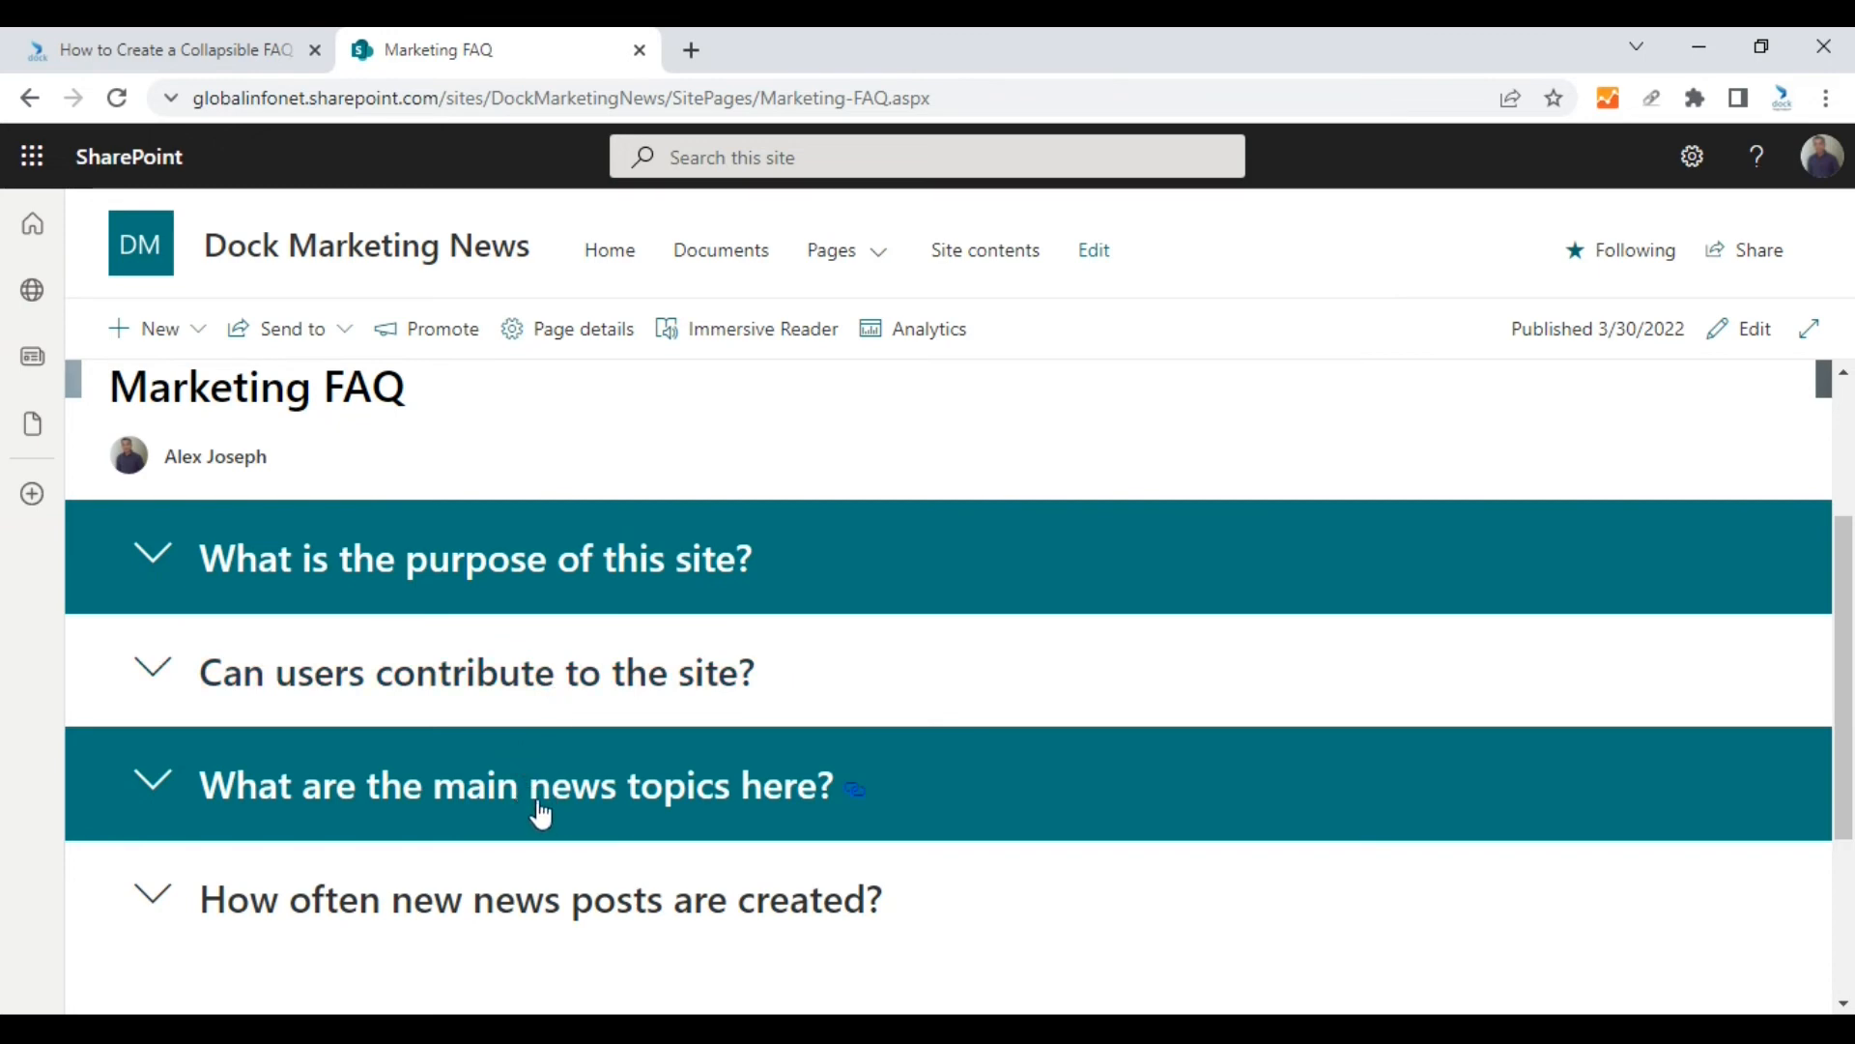
scroll(663, 866, "down", 2)
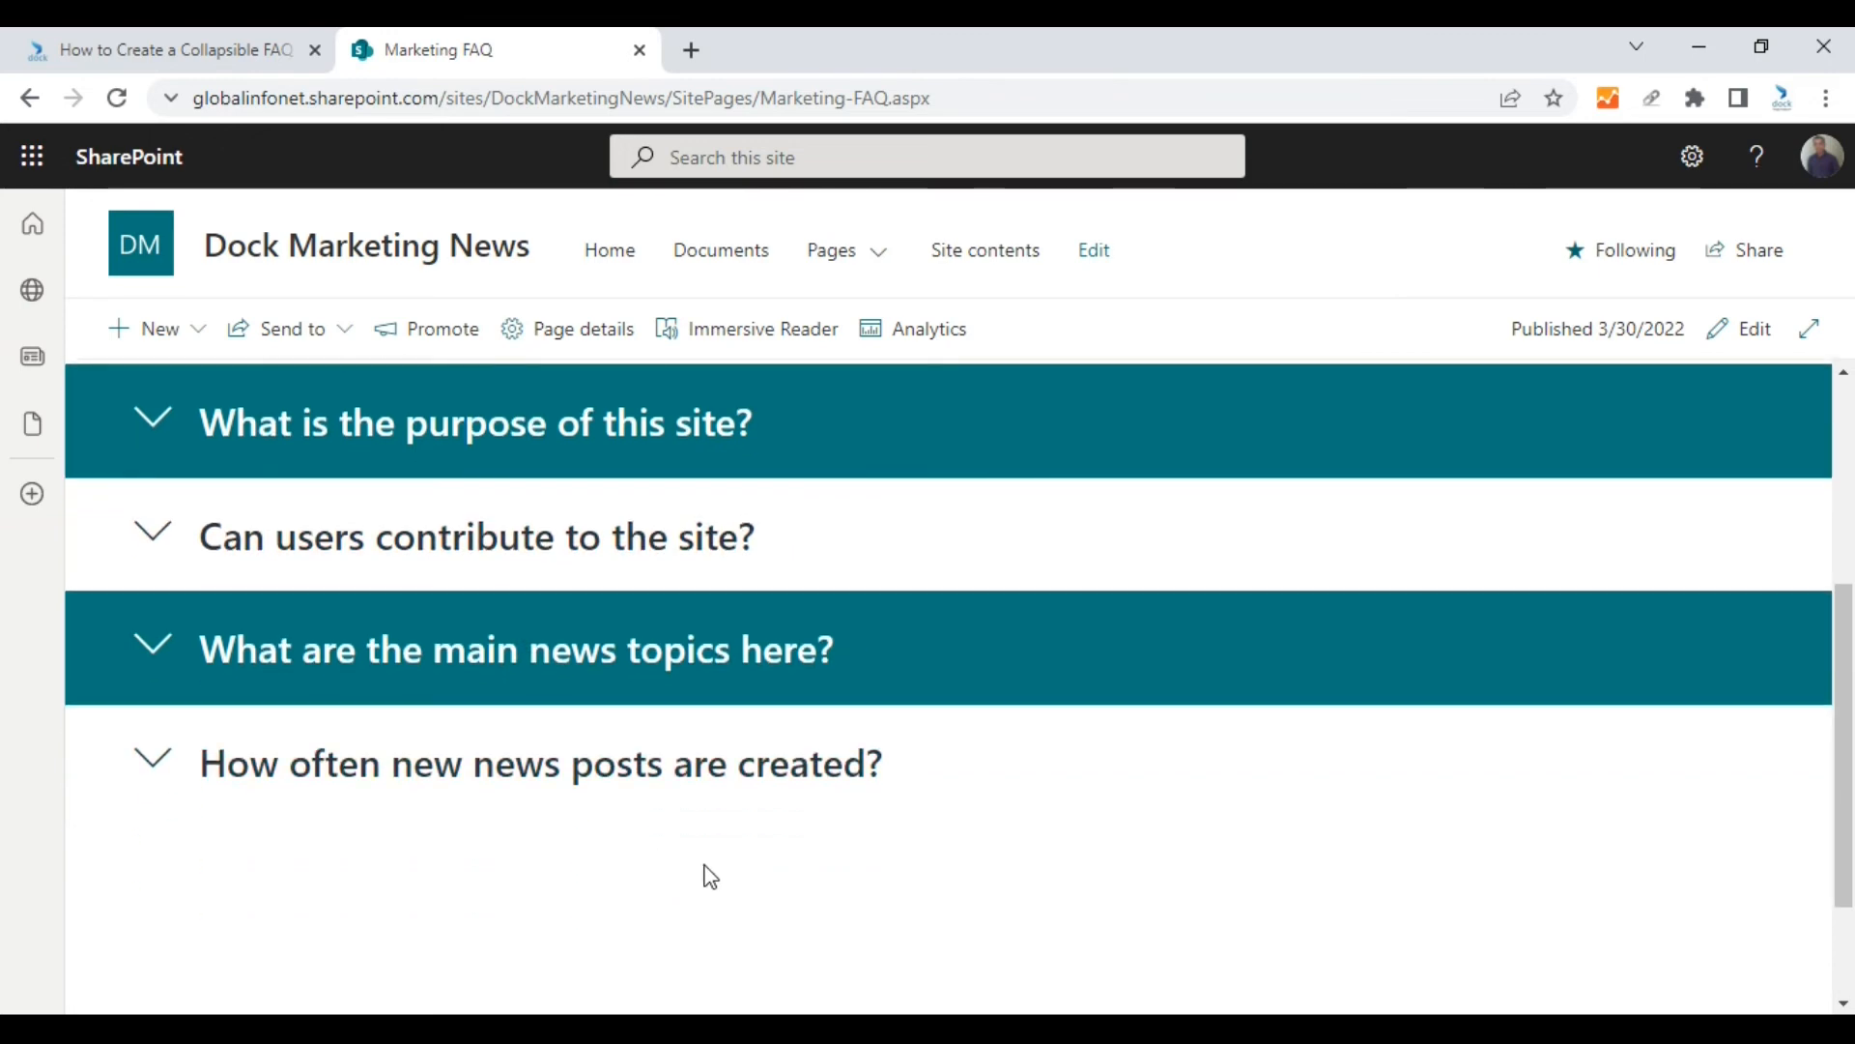
scroll(704, 874, "up", 6)
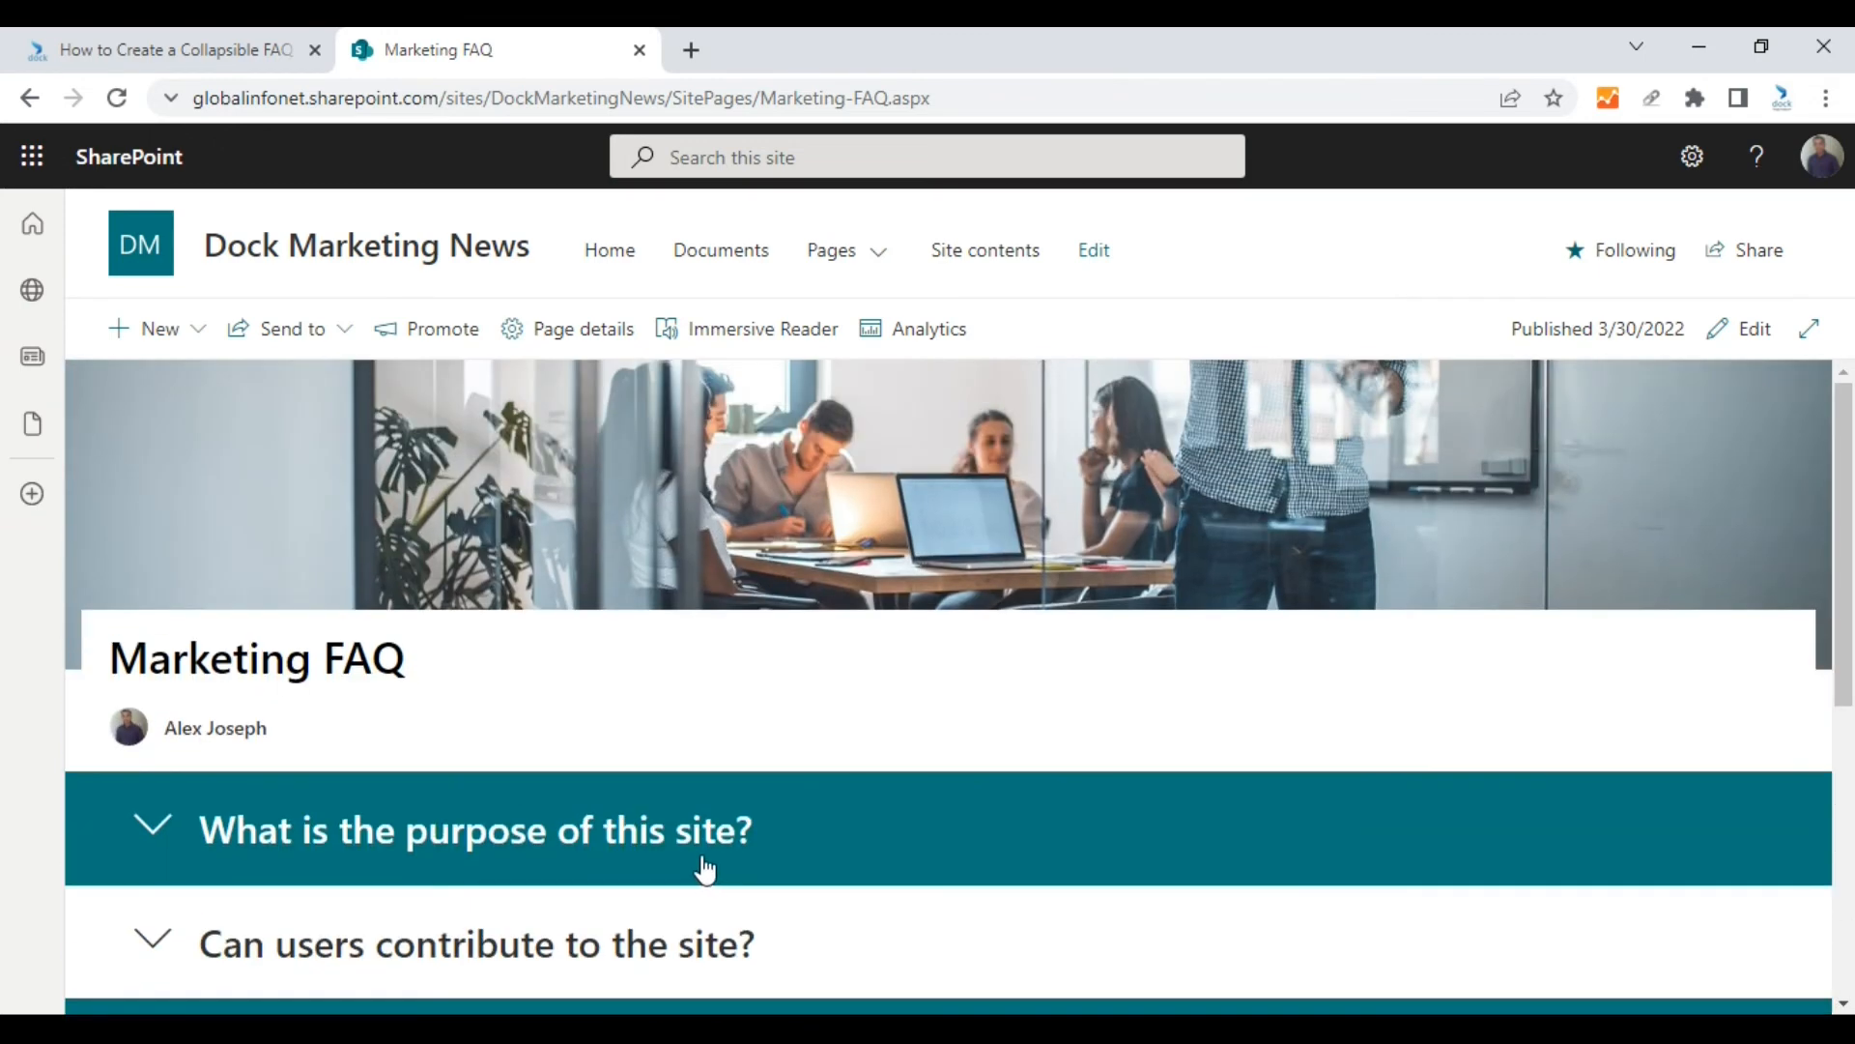
scroll(666, 691, "down", 4)
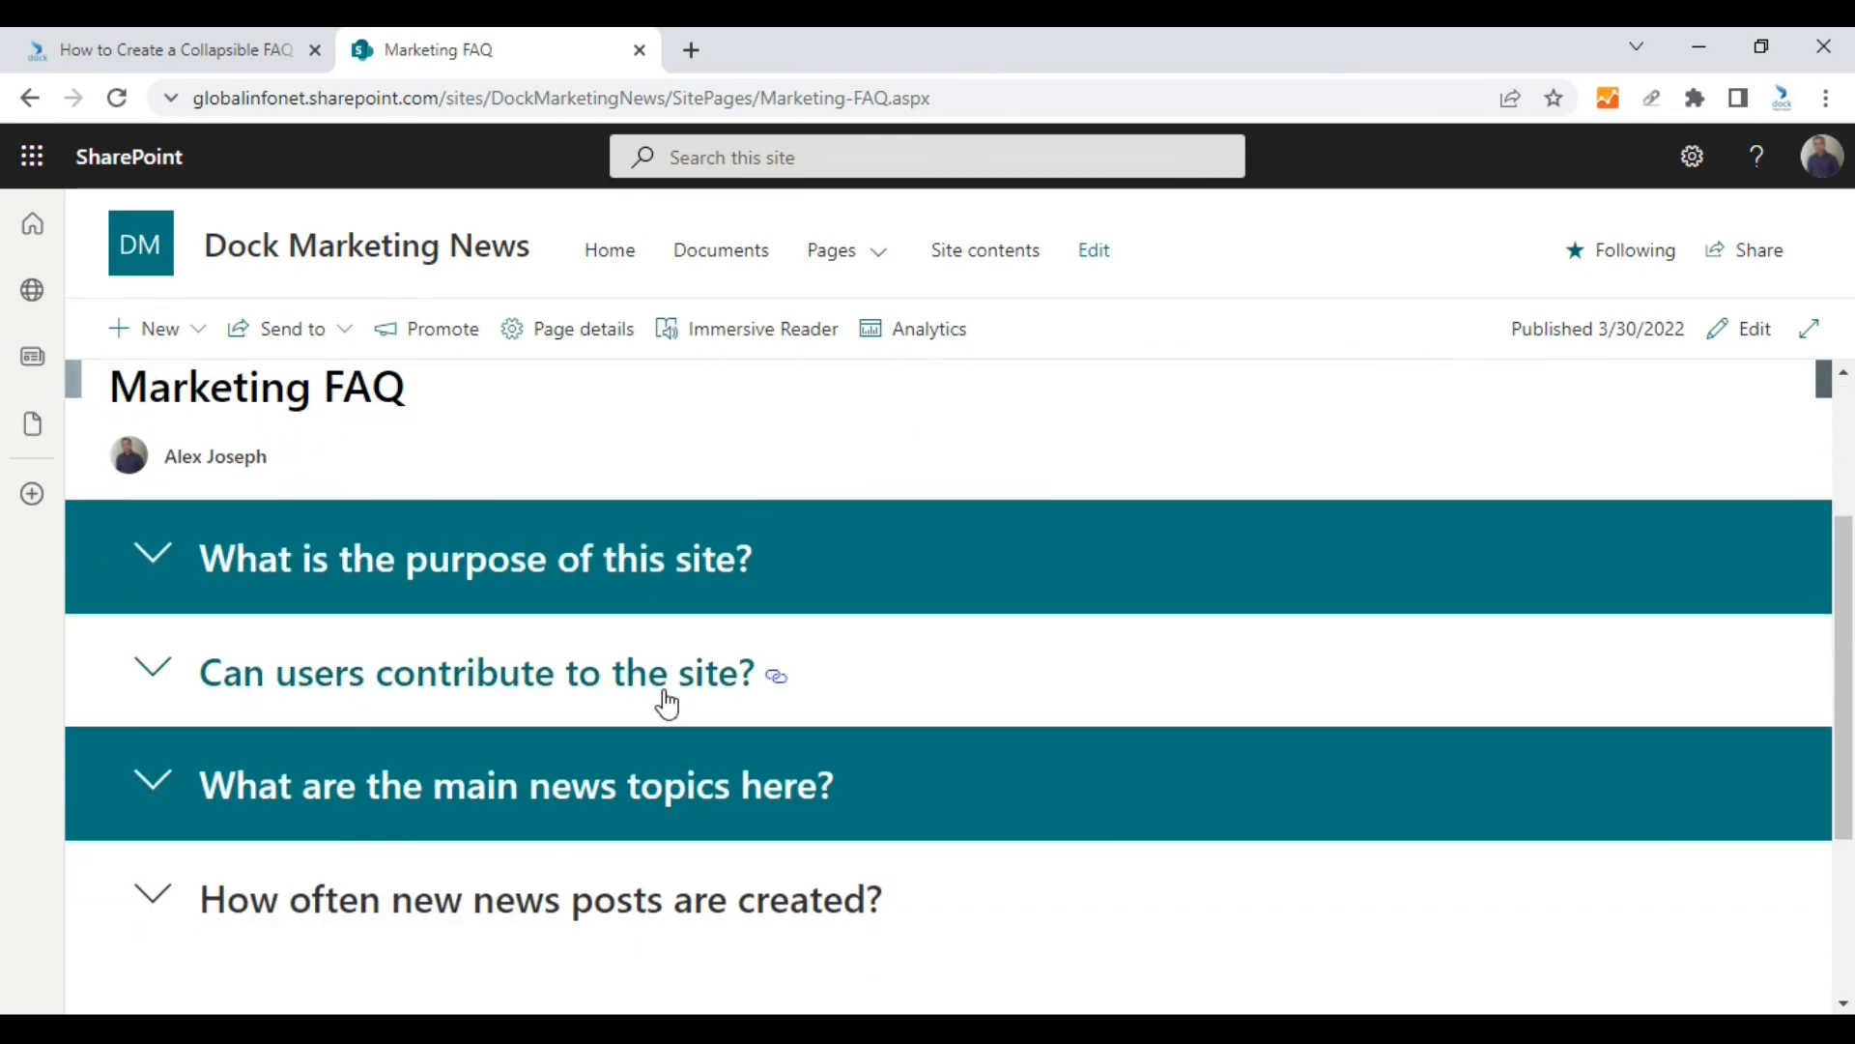
Step: Copy the web address of the published Marketing FAQ page
left_click(876, 249)
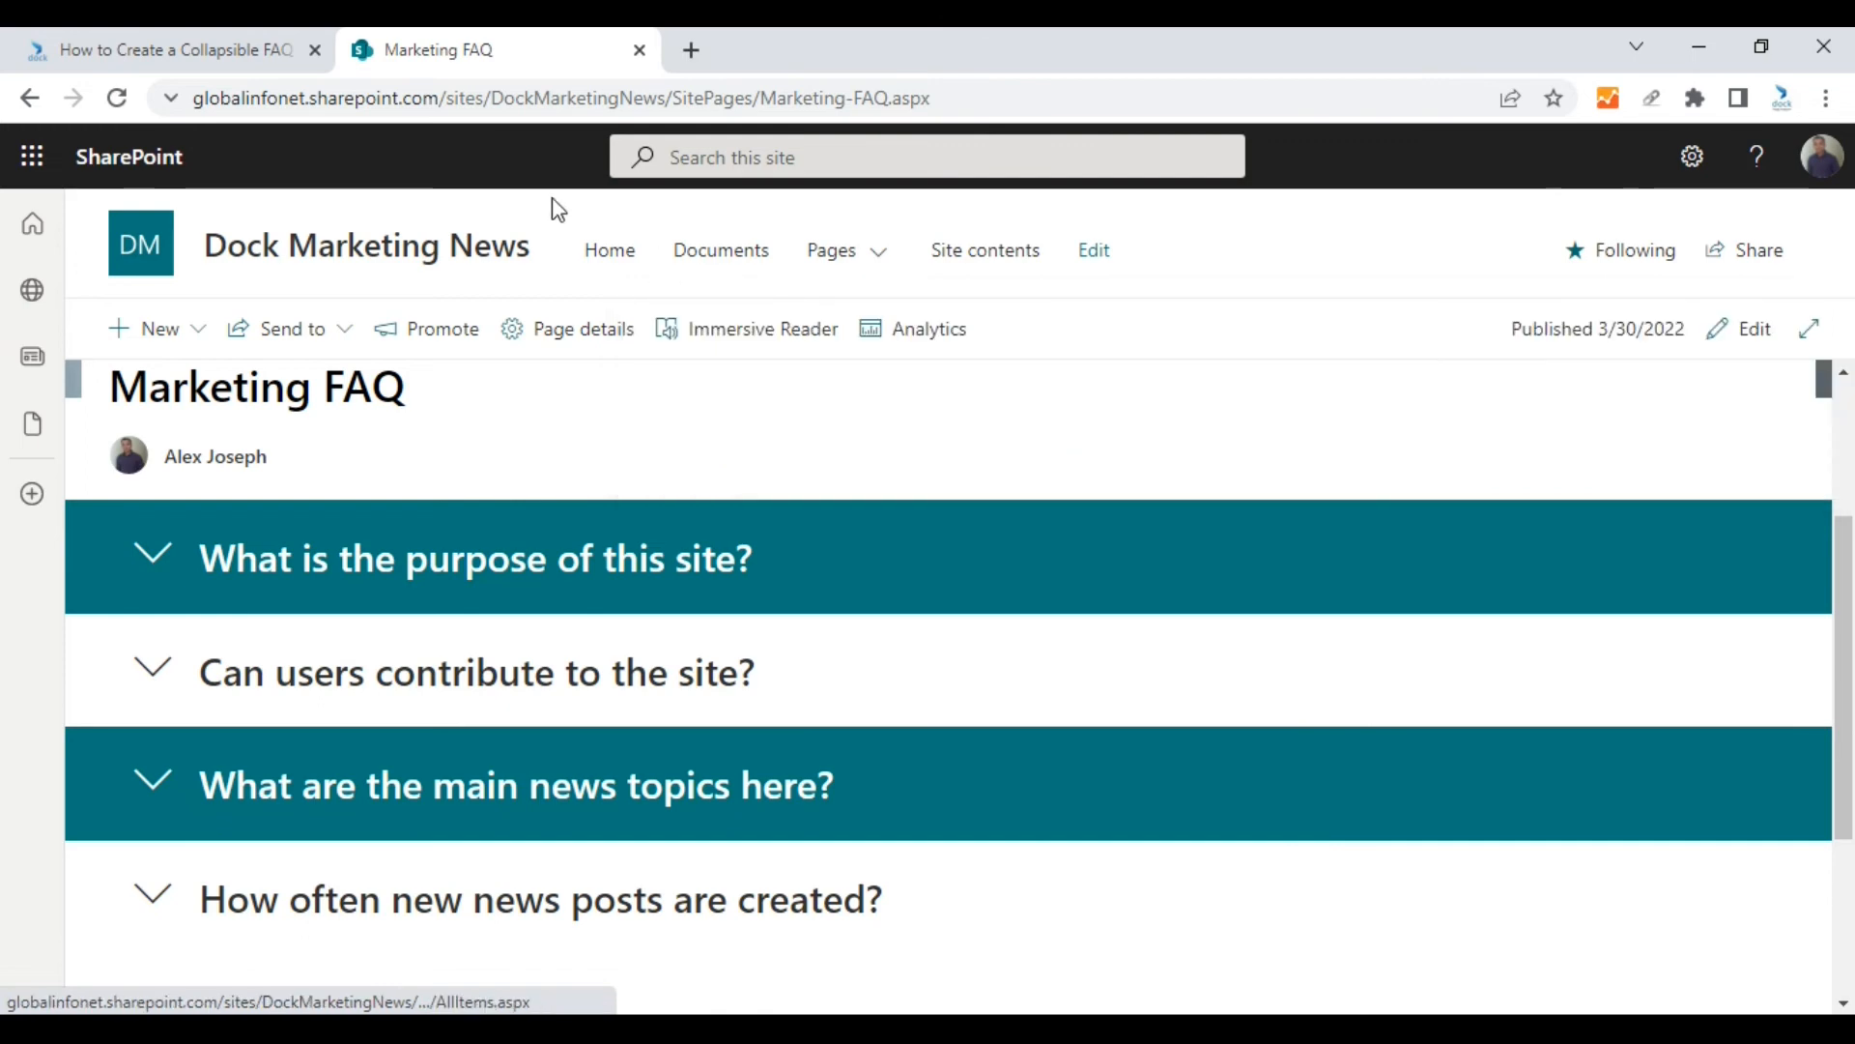
left_click(950, 99)
key("ctrl+c")
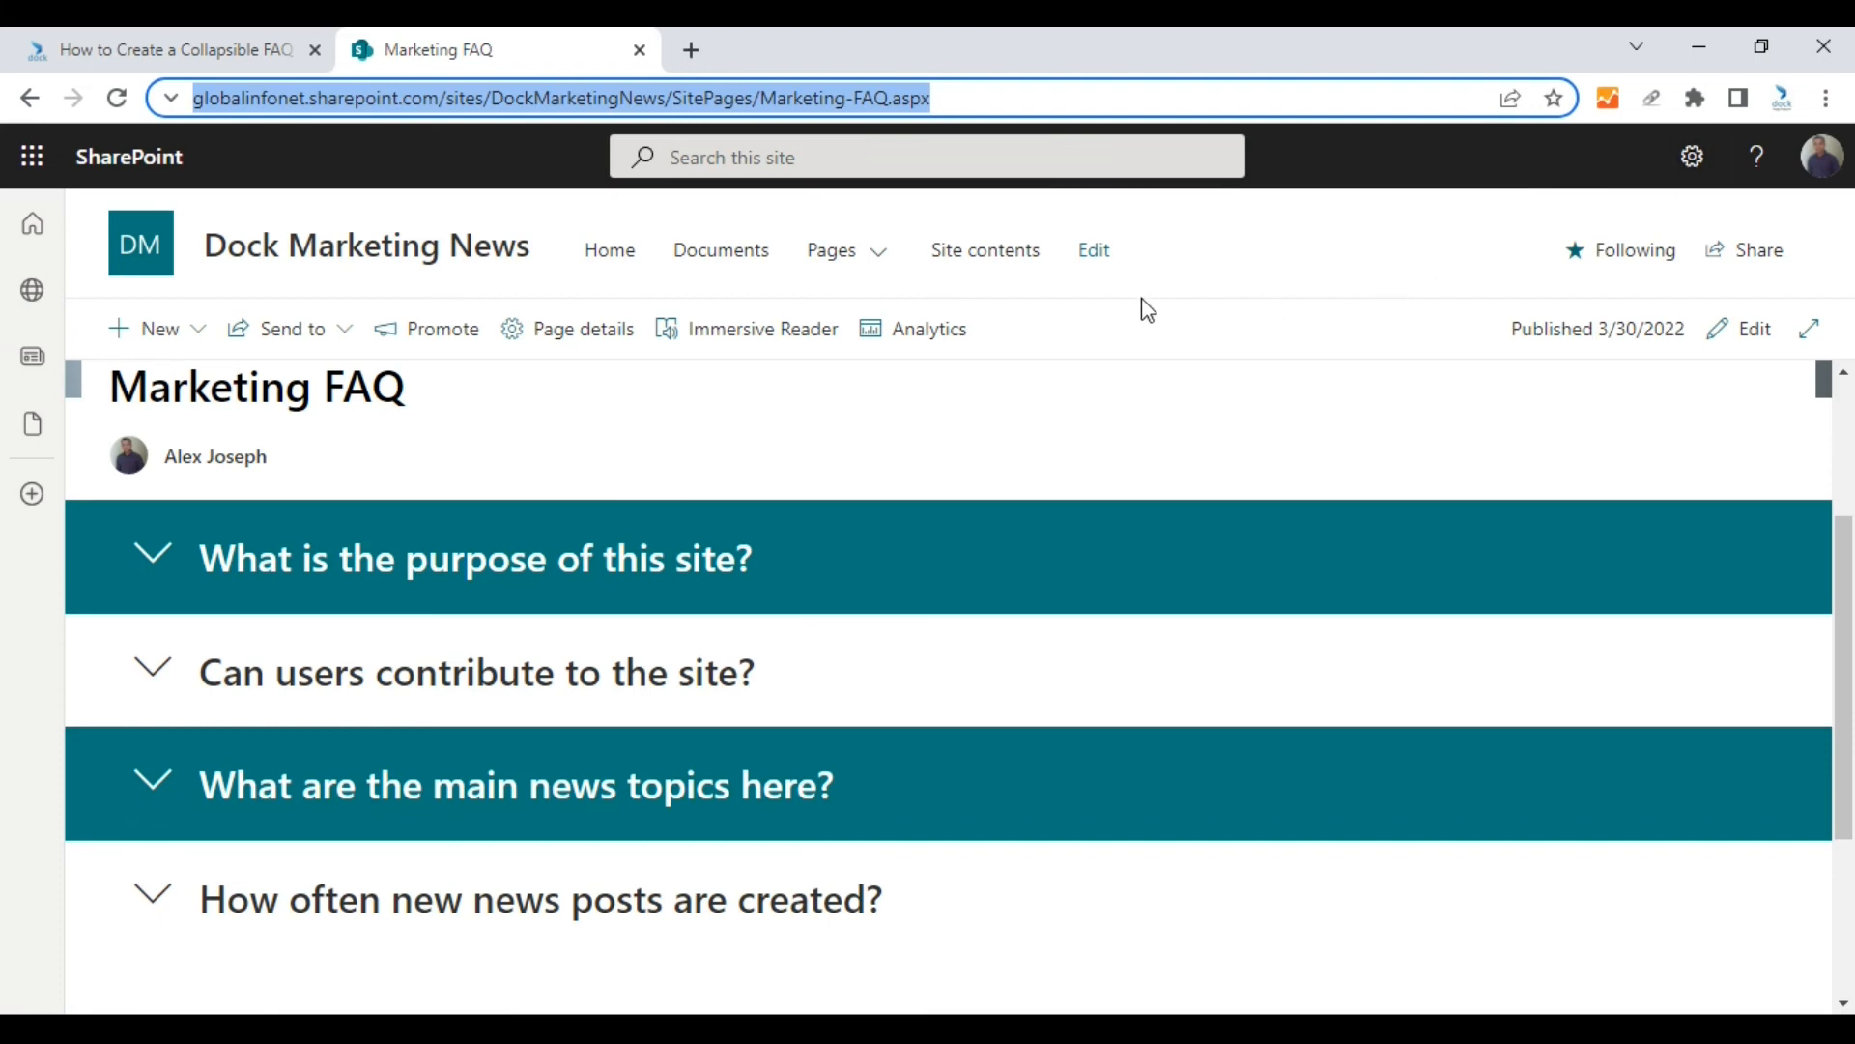
Step: Add a site navigation link named "Marketing FAQ" below FAQ under Resources, using the copied page address
left_click(1099, 260)
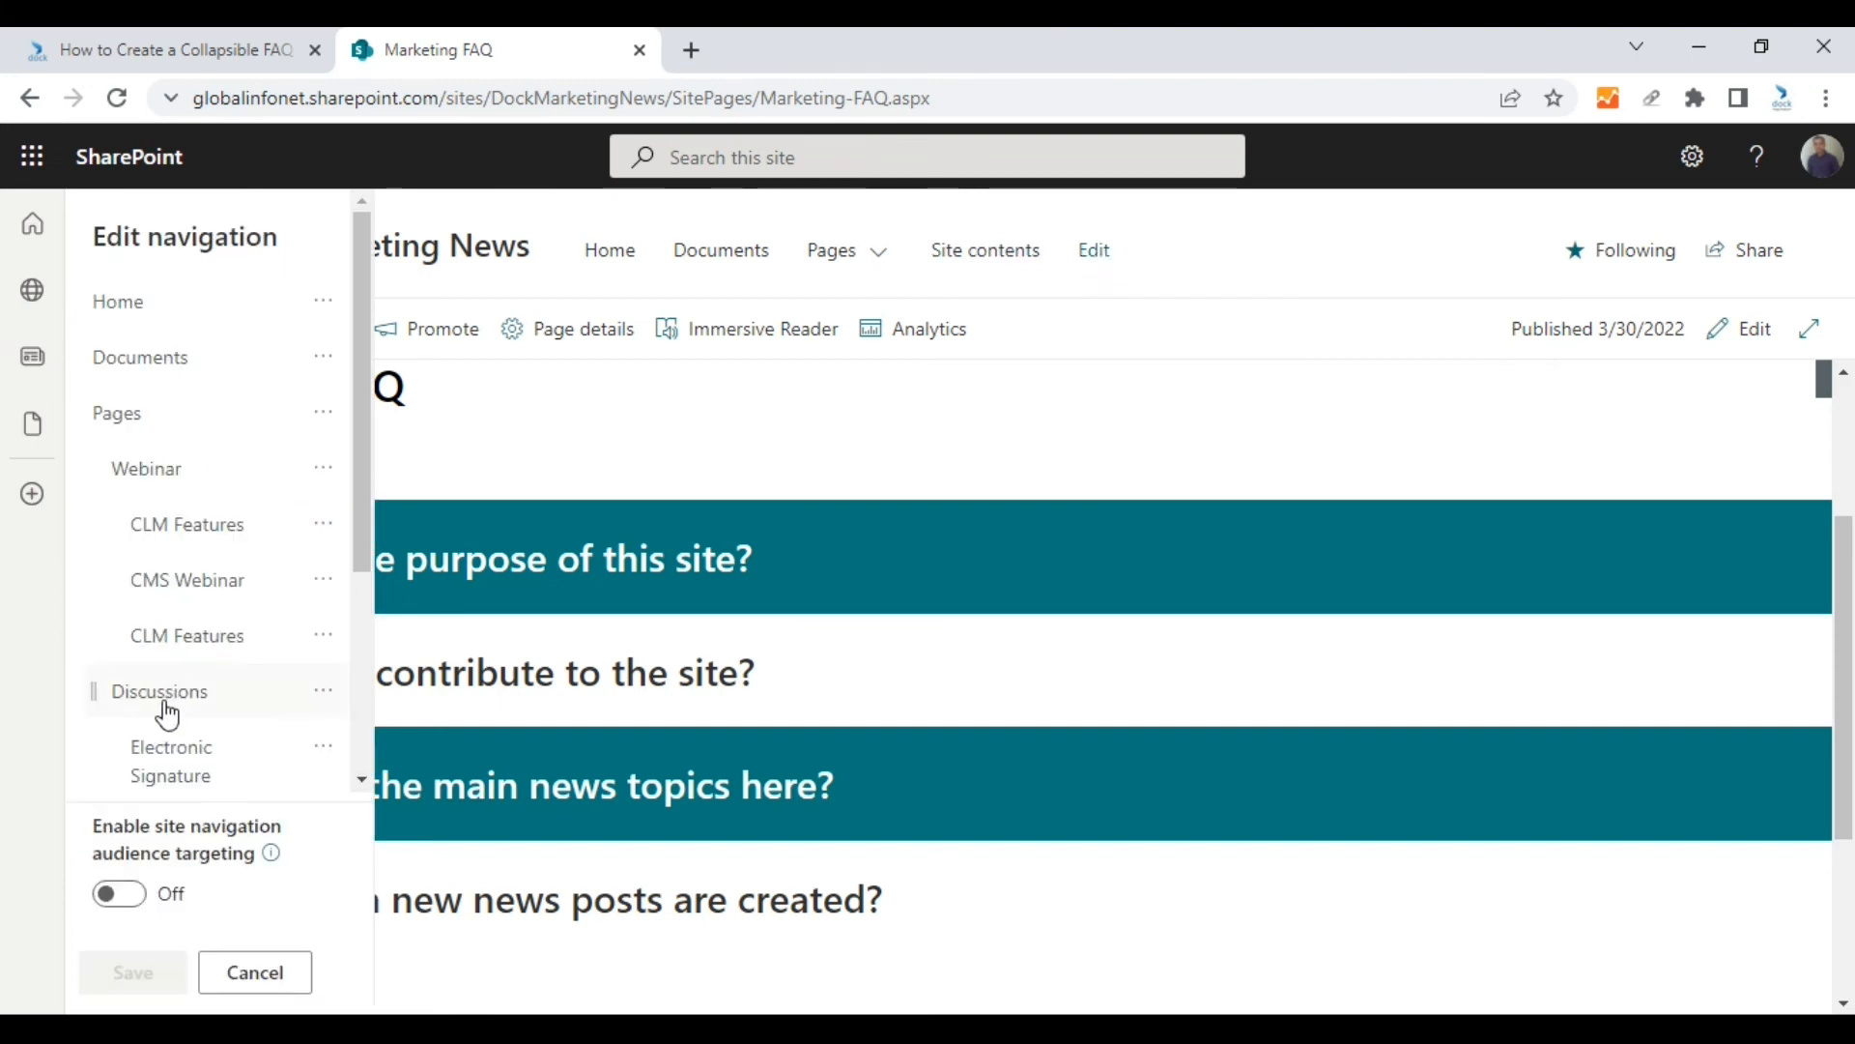
scroll(236, 675, "down", 5)
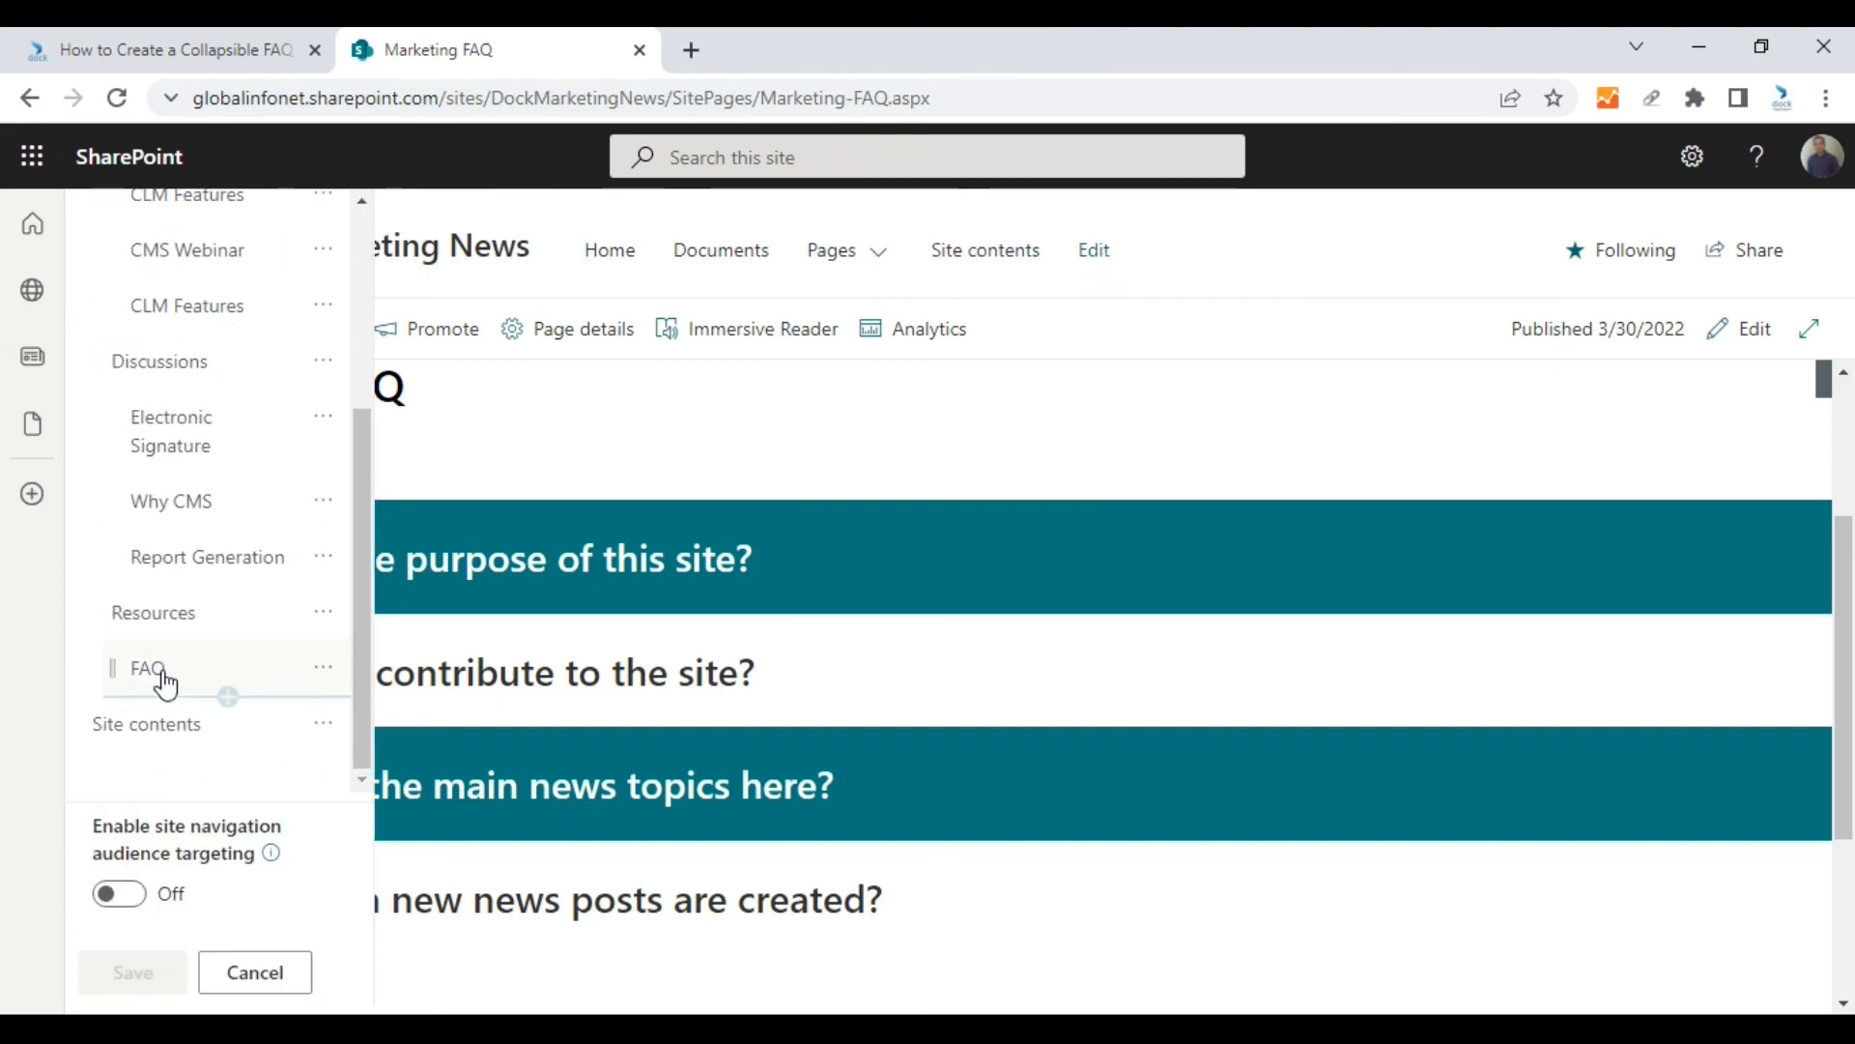
left_click(230, 696)
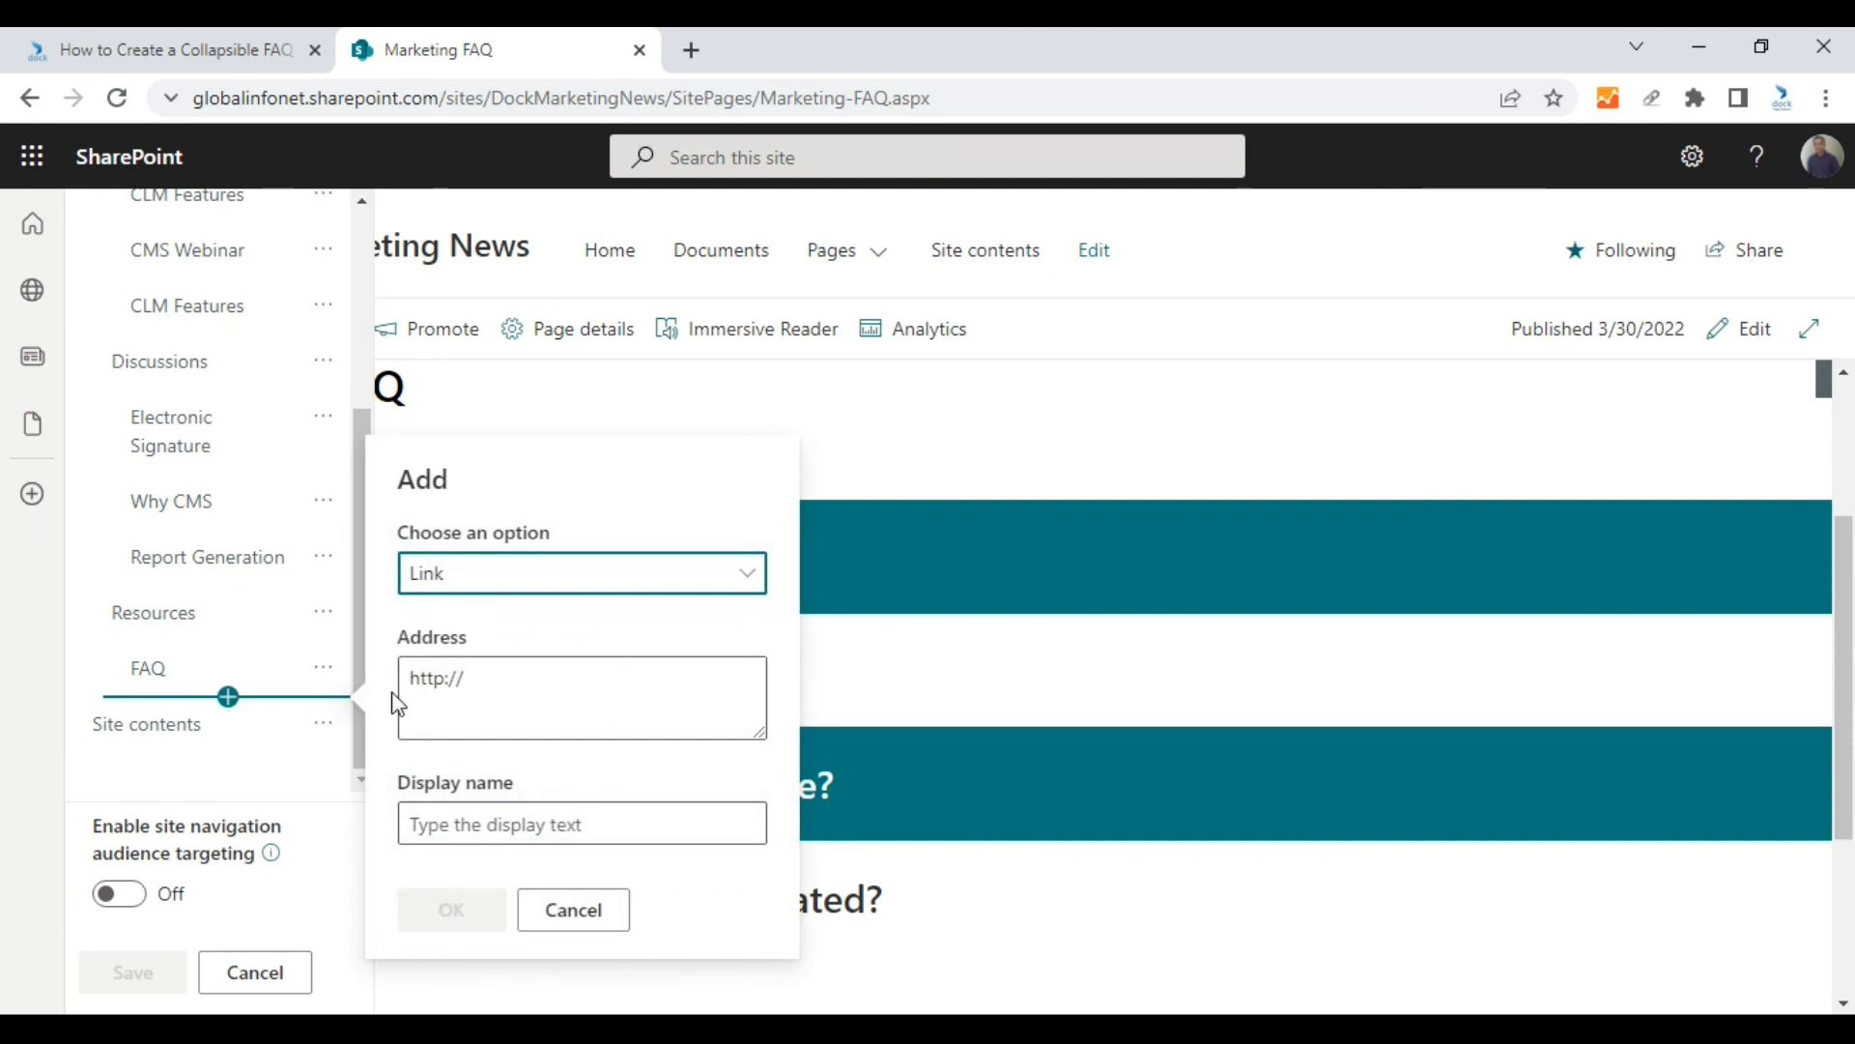
left_click(501, 573)
left_click(503, 575)
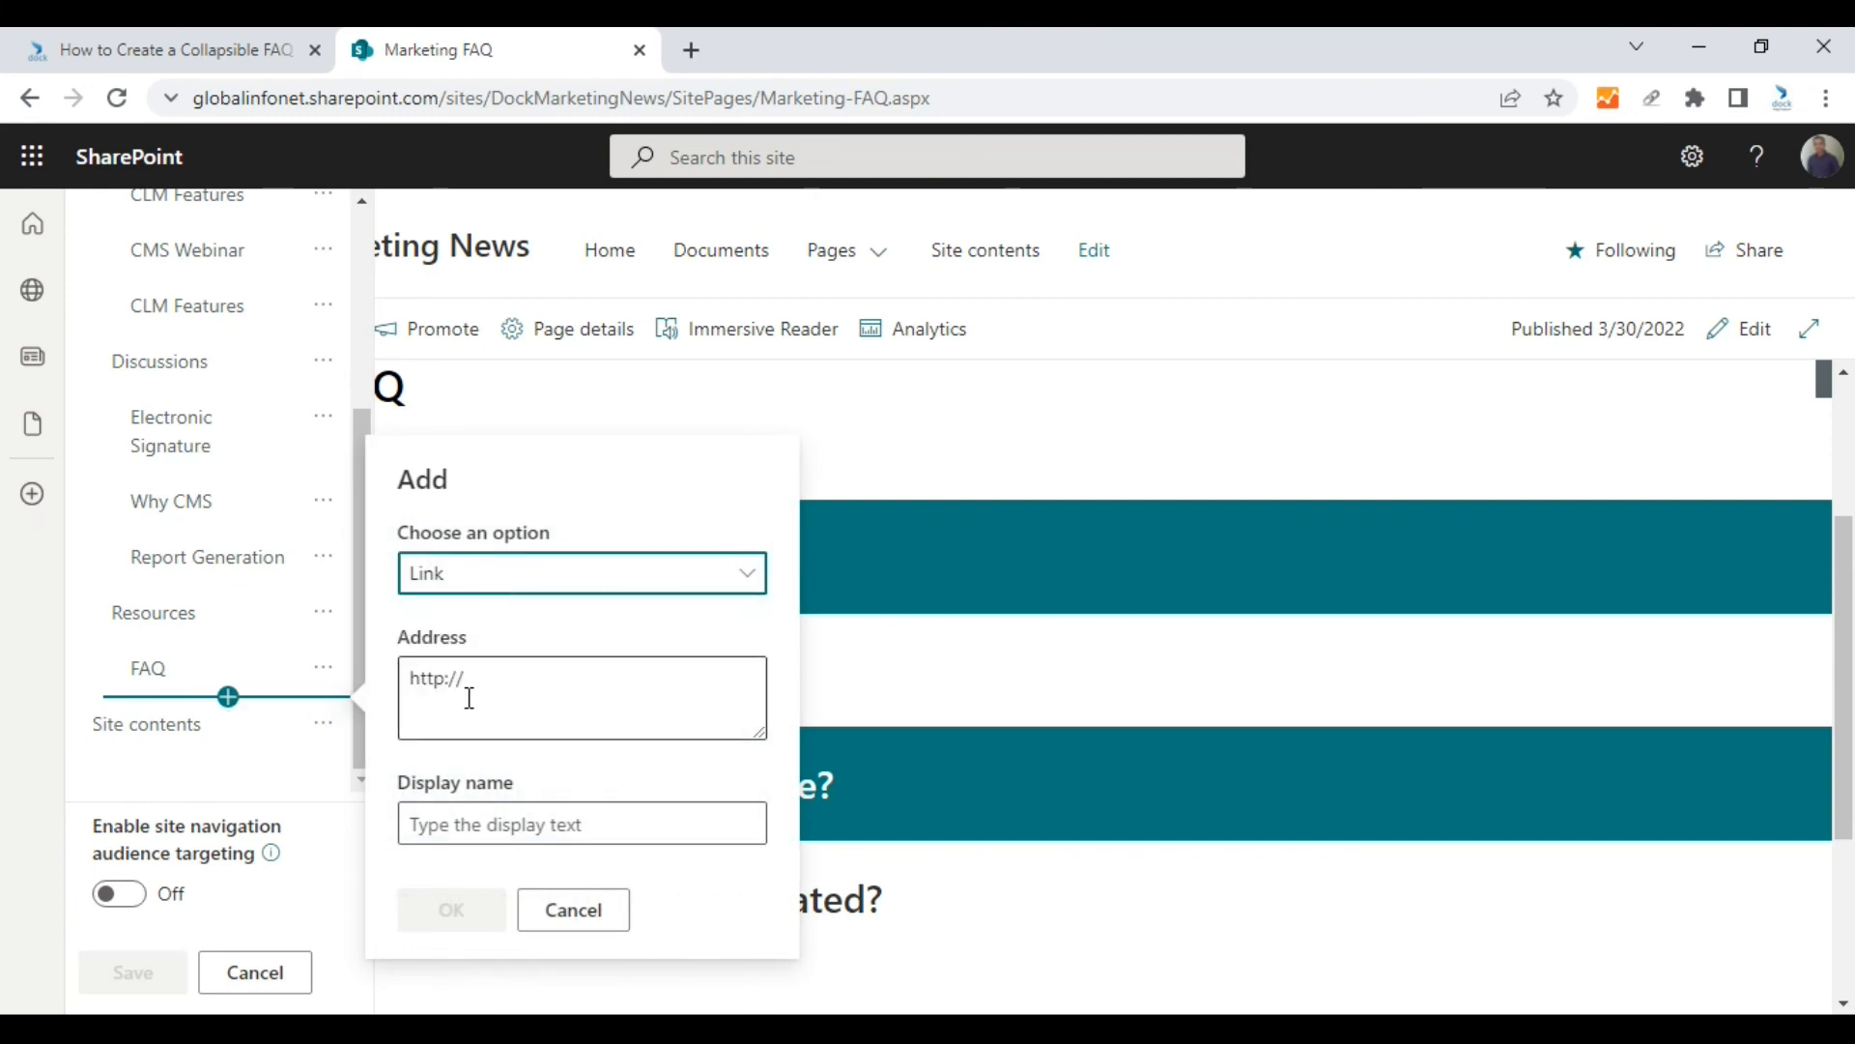
left_click(533, 677)
key("ctrl+a")
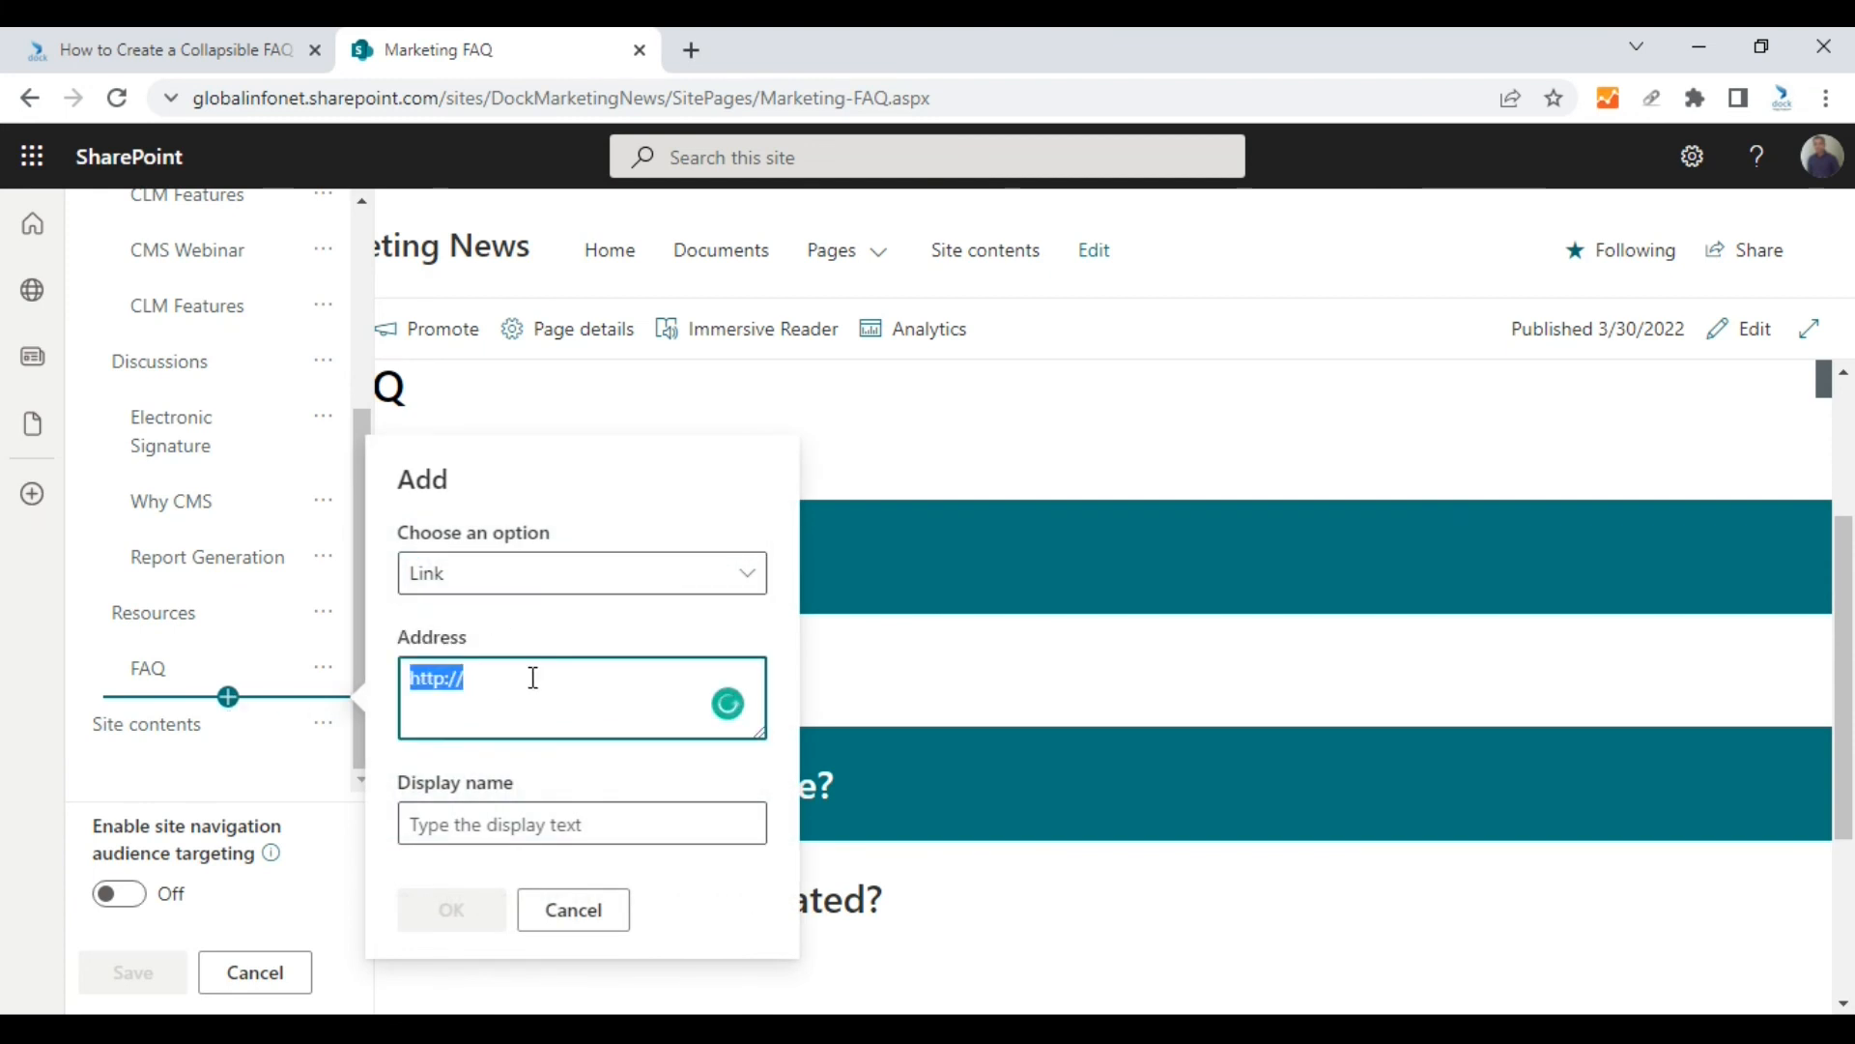
key("ctrl+v")
left_click(508, 824)
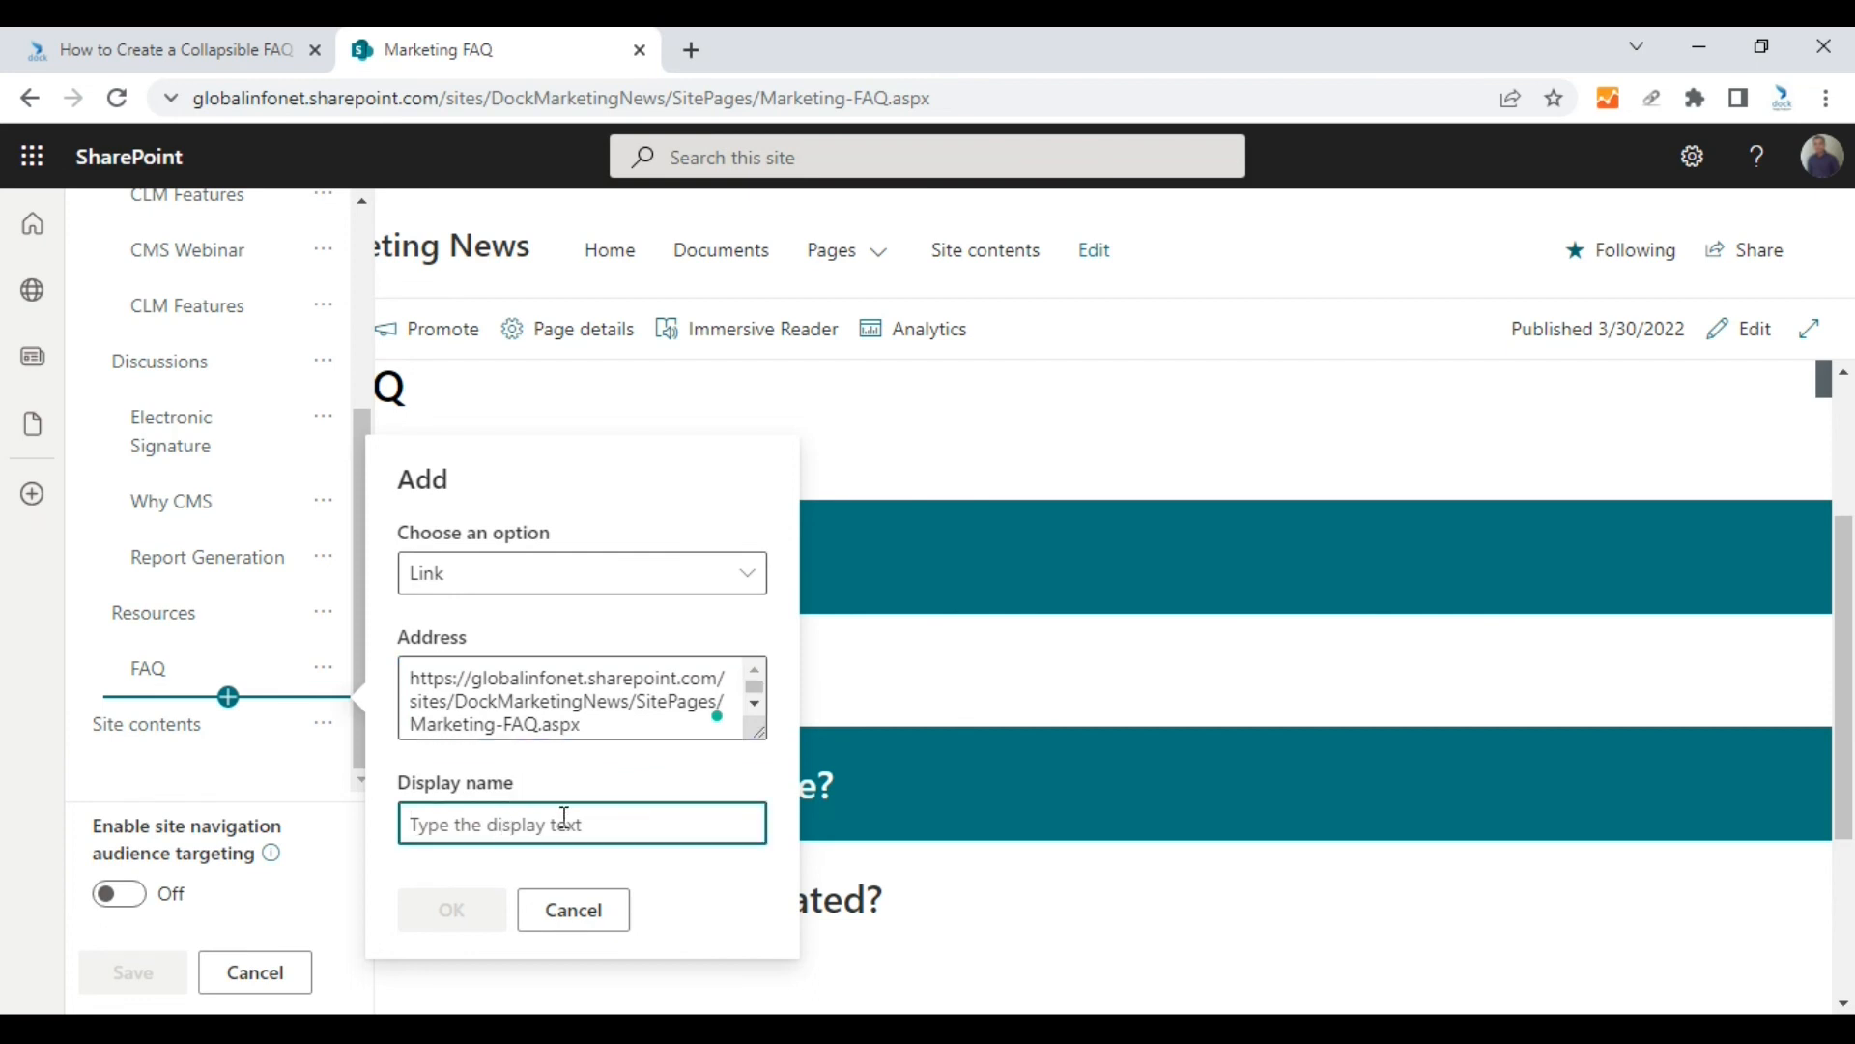
type("Marketing FAQ")
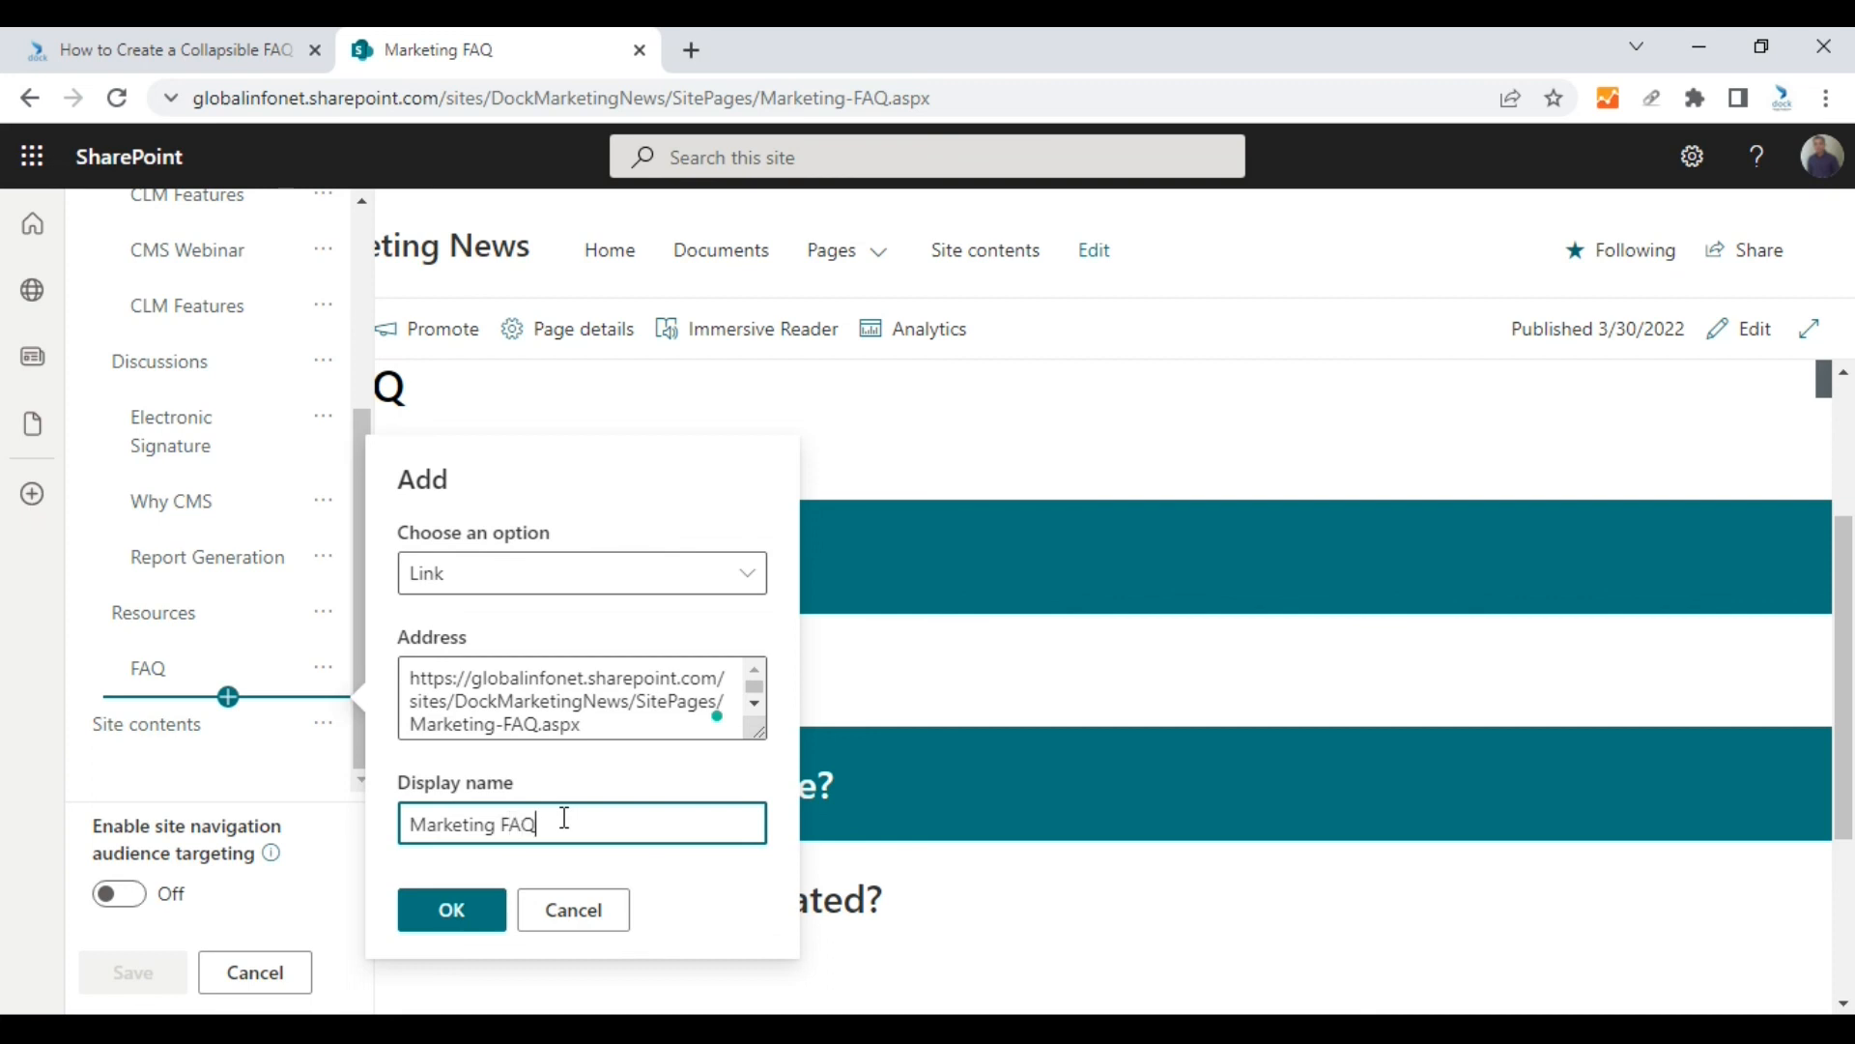
left_click(452, 909)
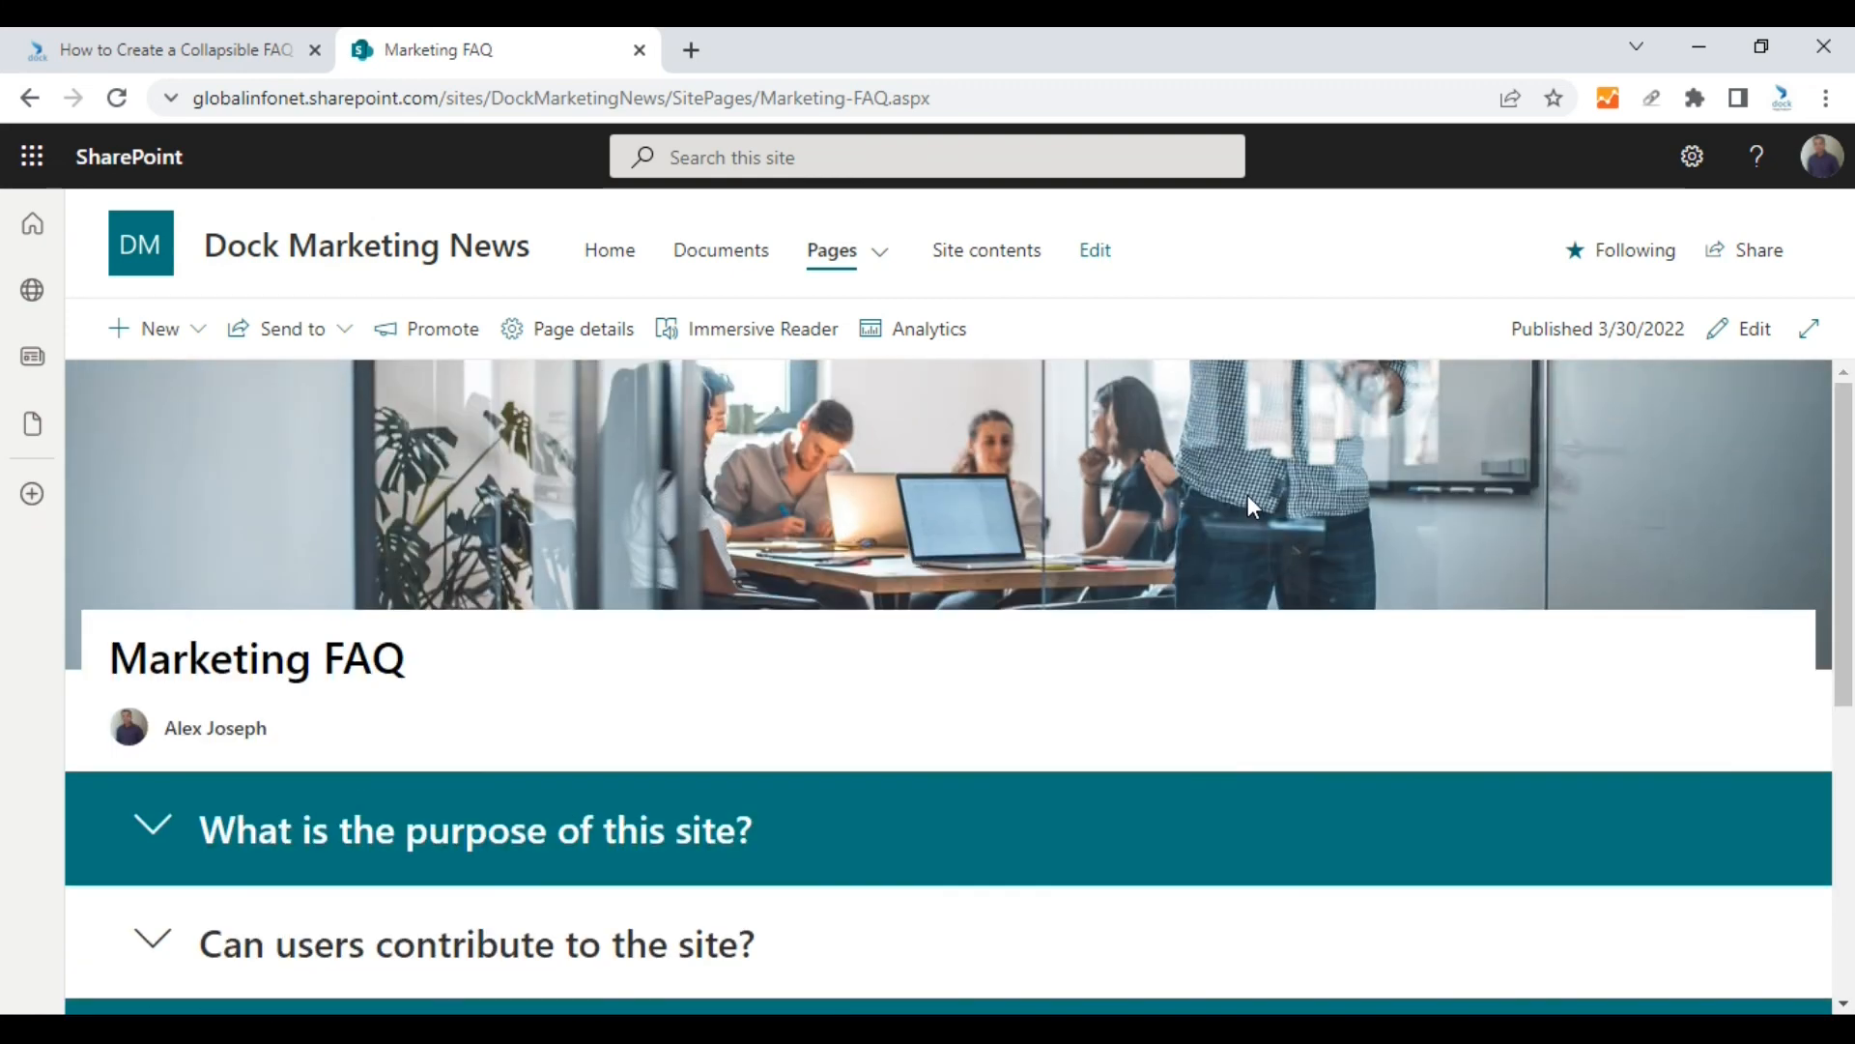
Step: Test the new navigation link by opening the Marketing FAQ page from the site's Home page, and look over its questions
left_click(874, 253)
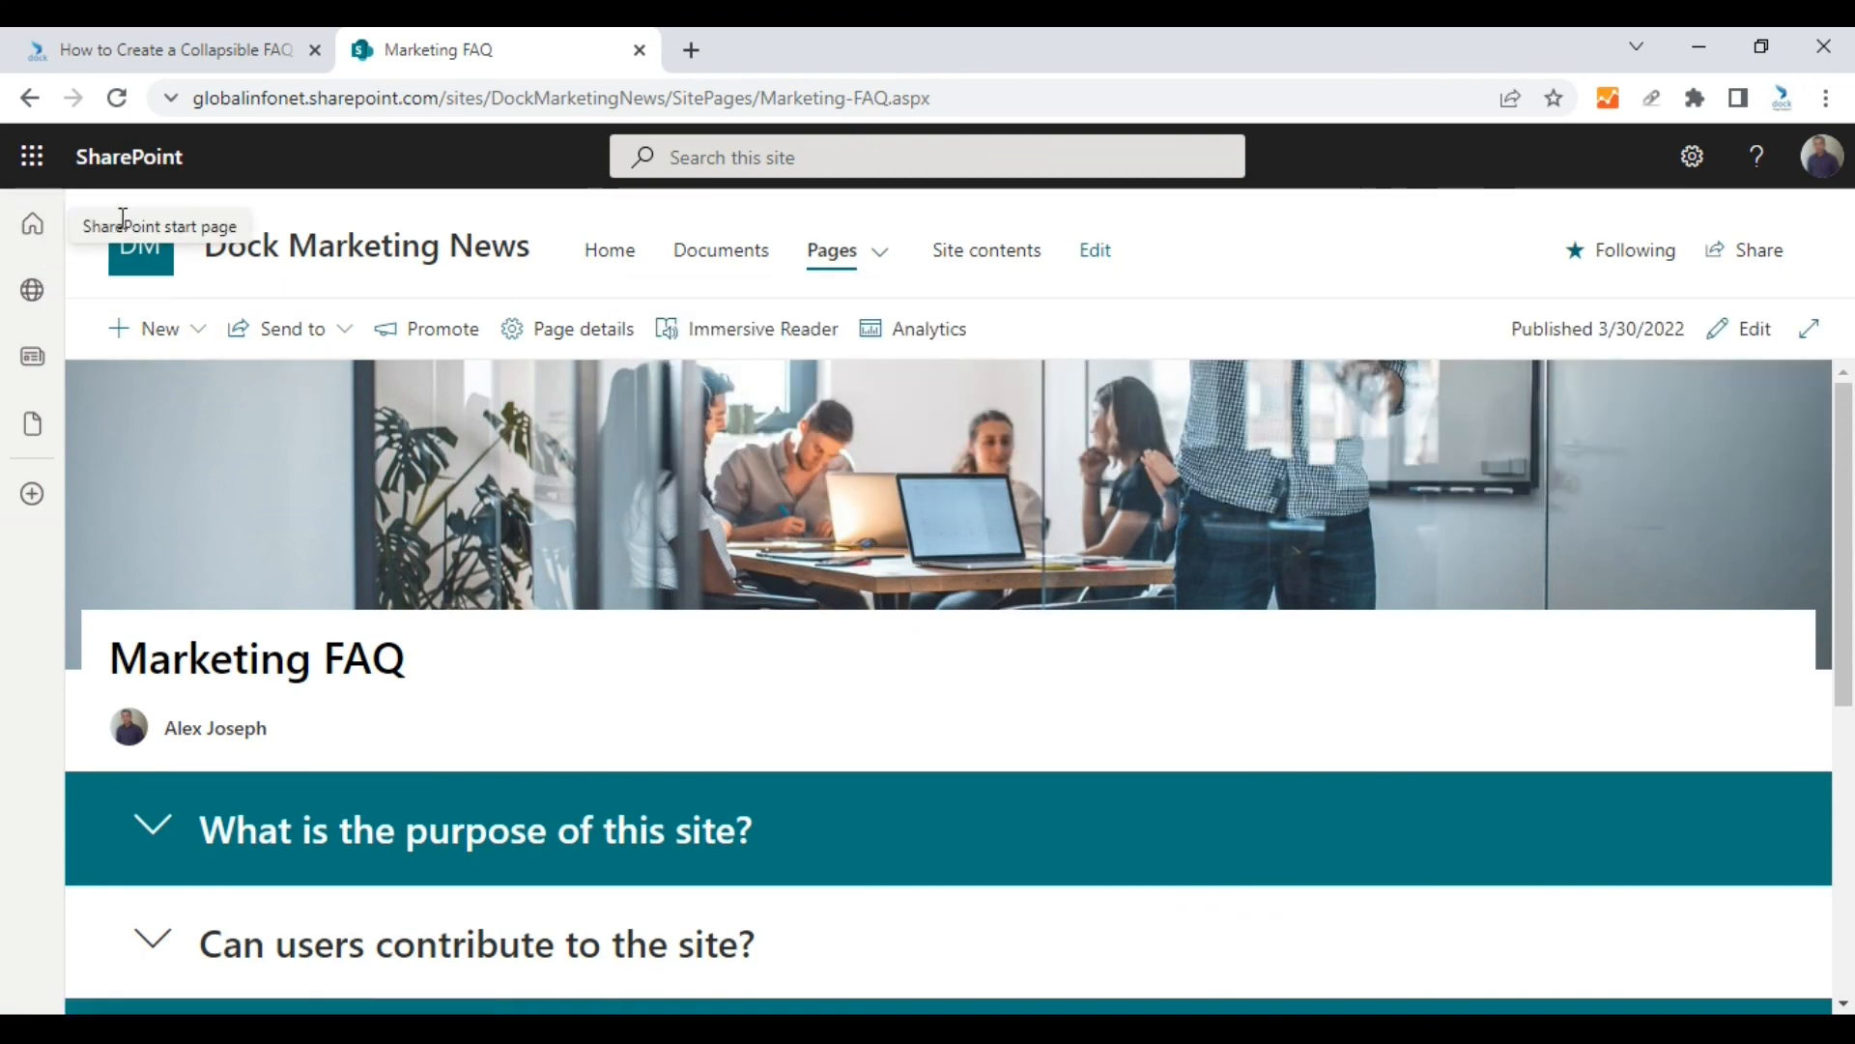
left_click(599, 253)
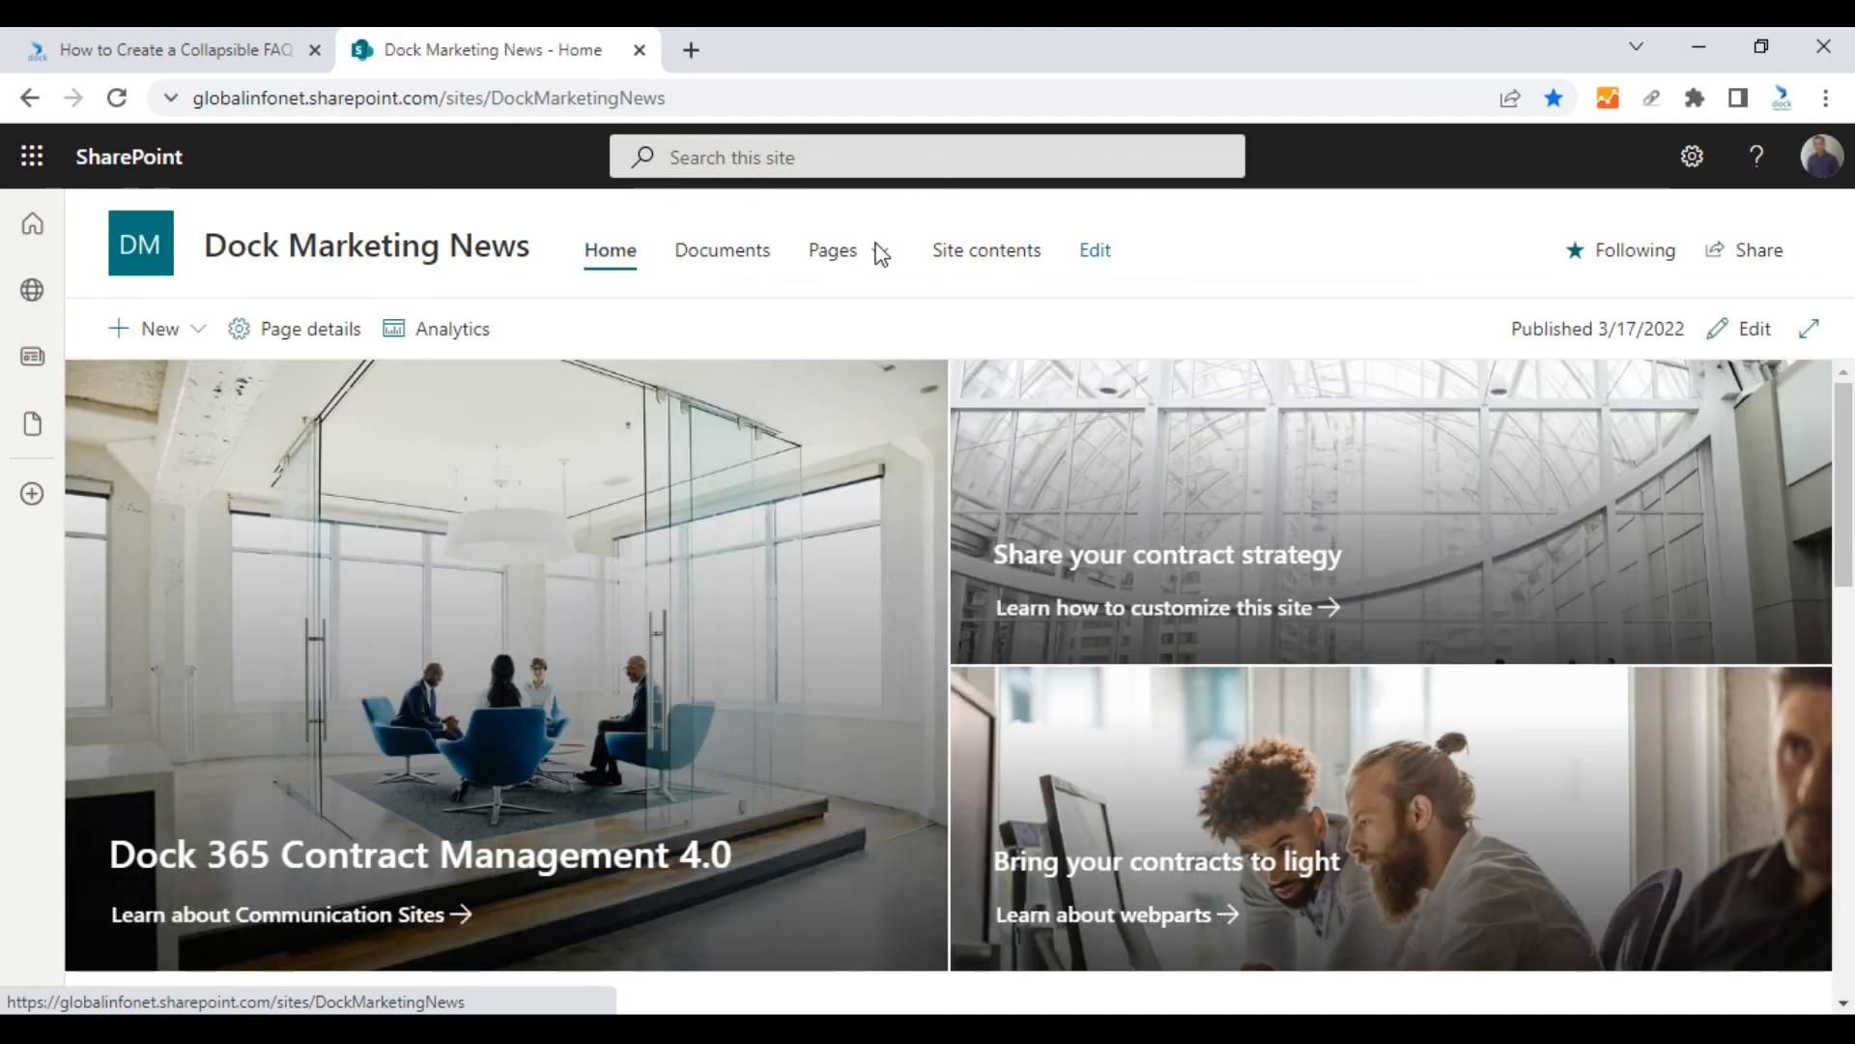
mouse_move(873, 252)
left_click(1541, 423)
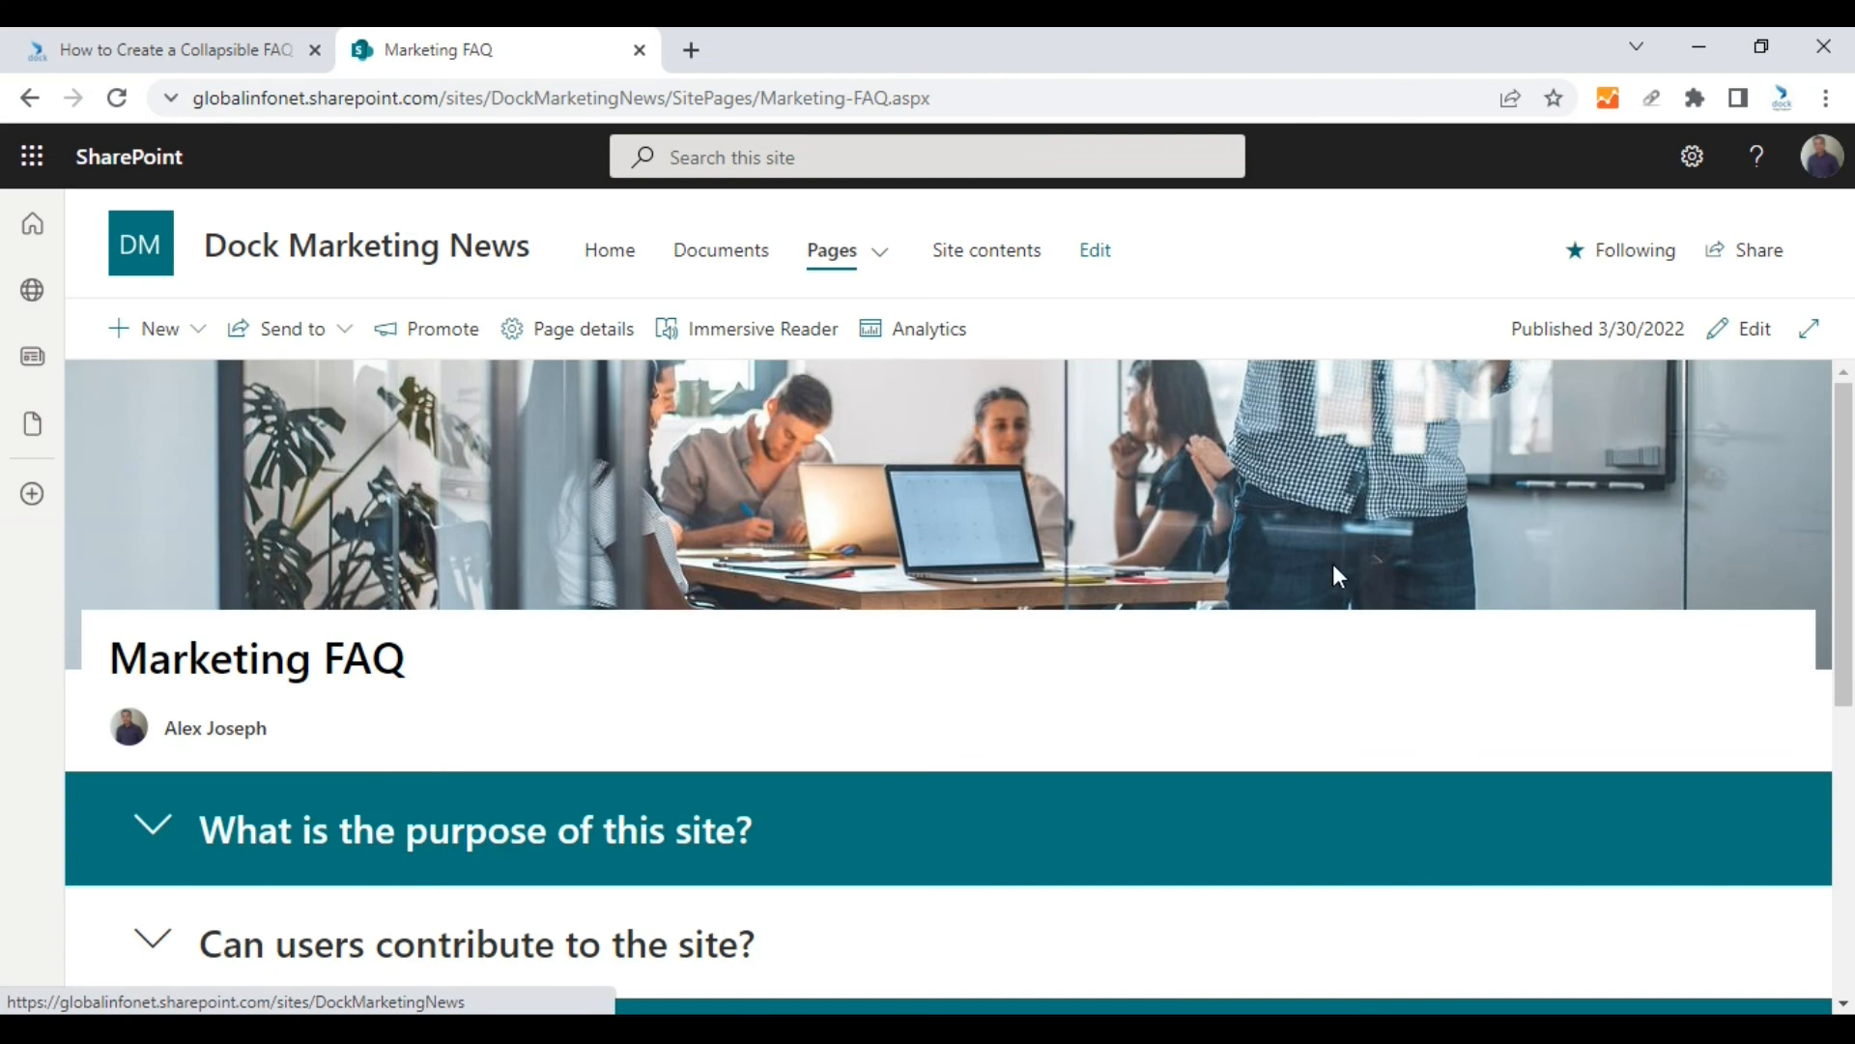
scroll(1334, 575, "down", 4)
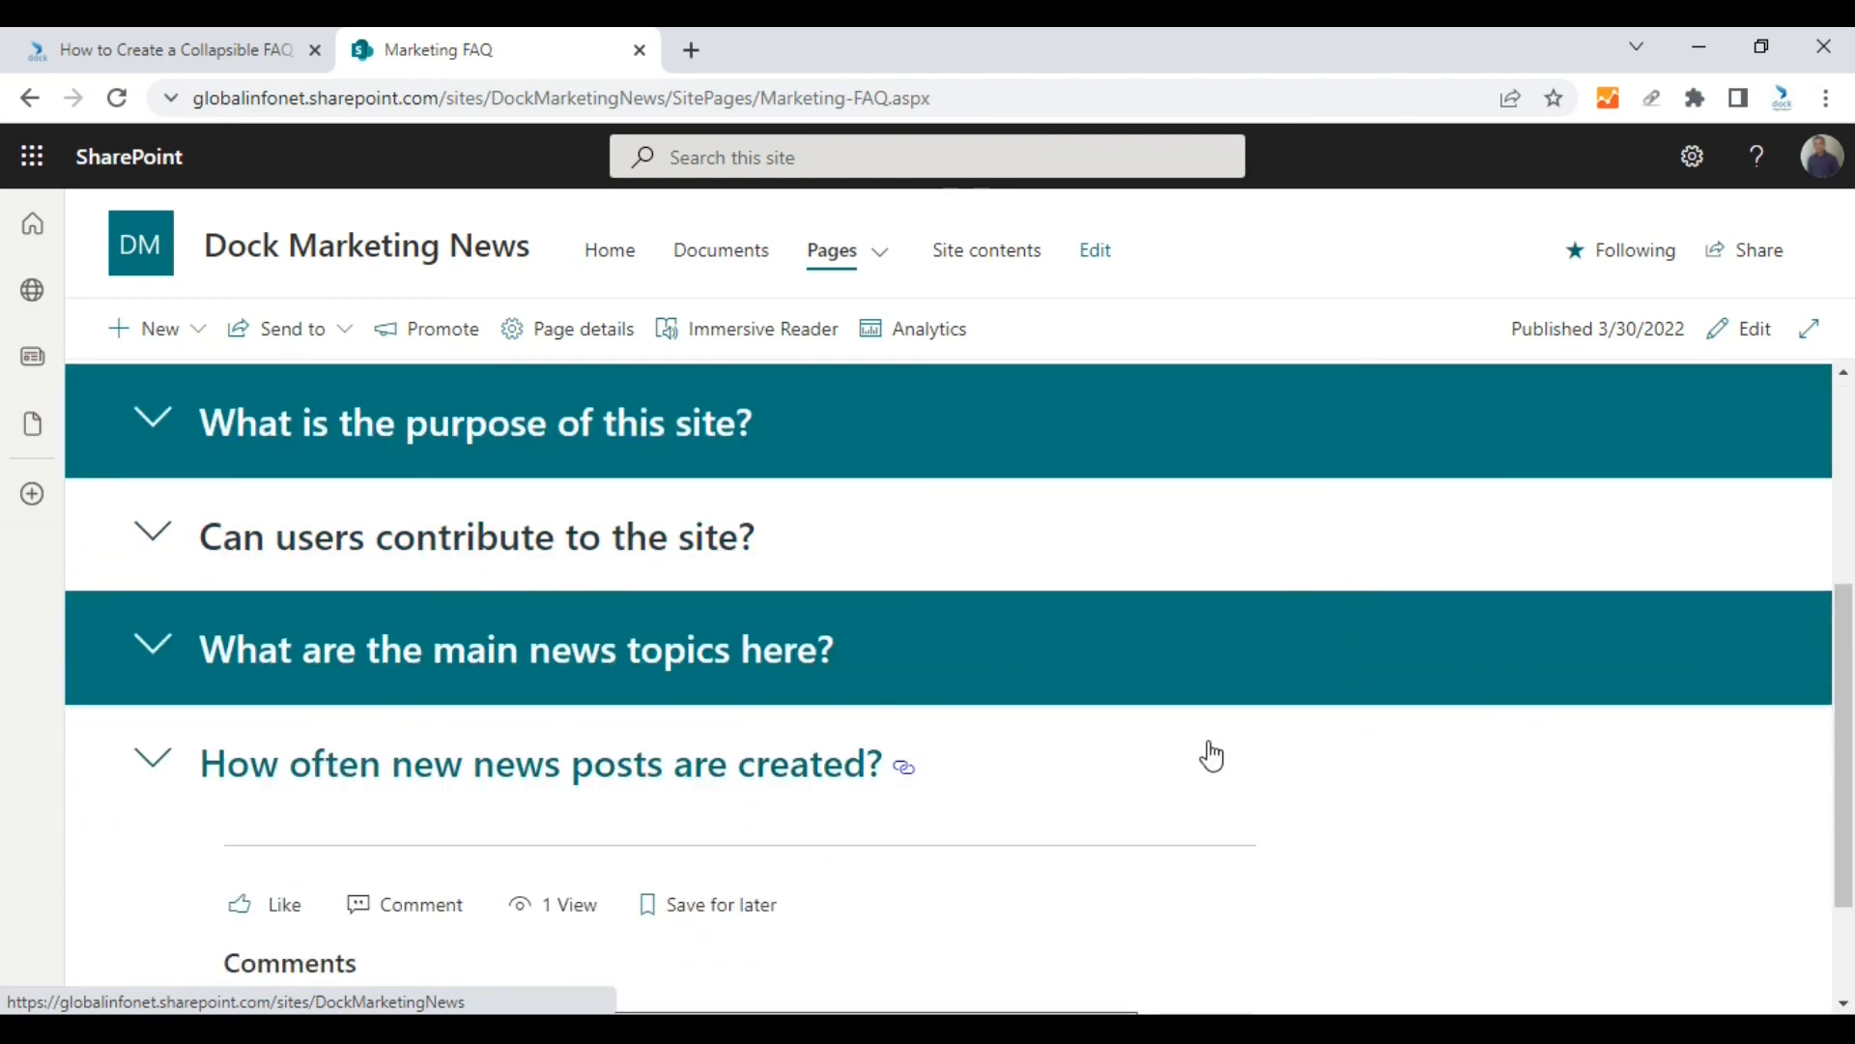